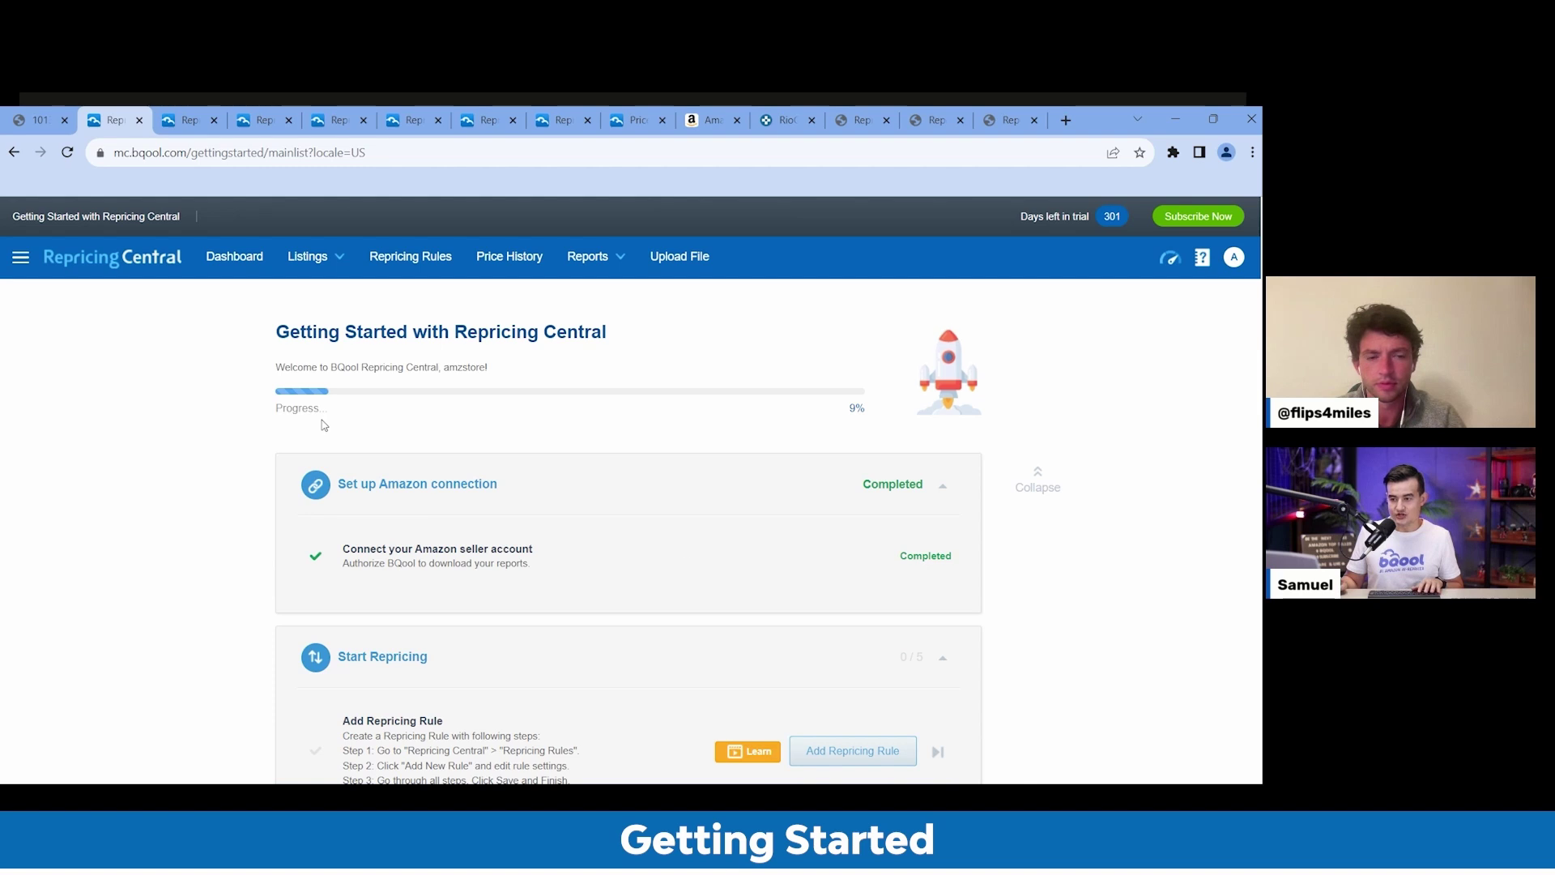
Open the active listings for Amazon US and look at the available listing status filter options
scroll(781, 388, "down", 3)
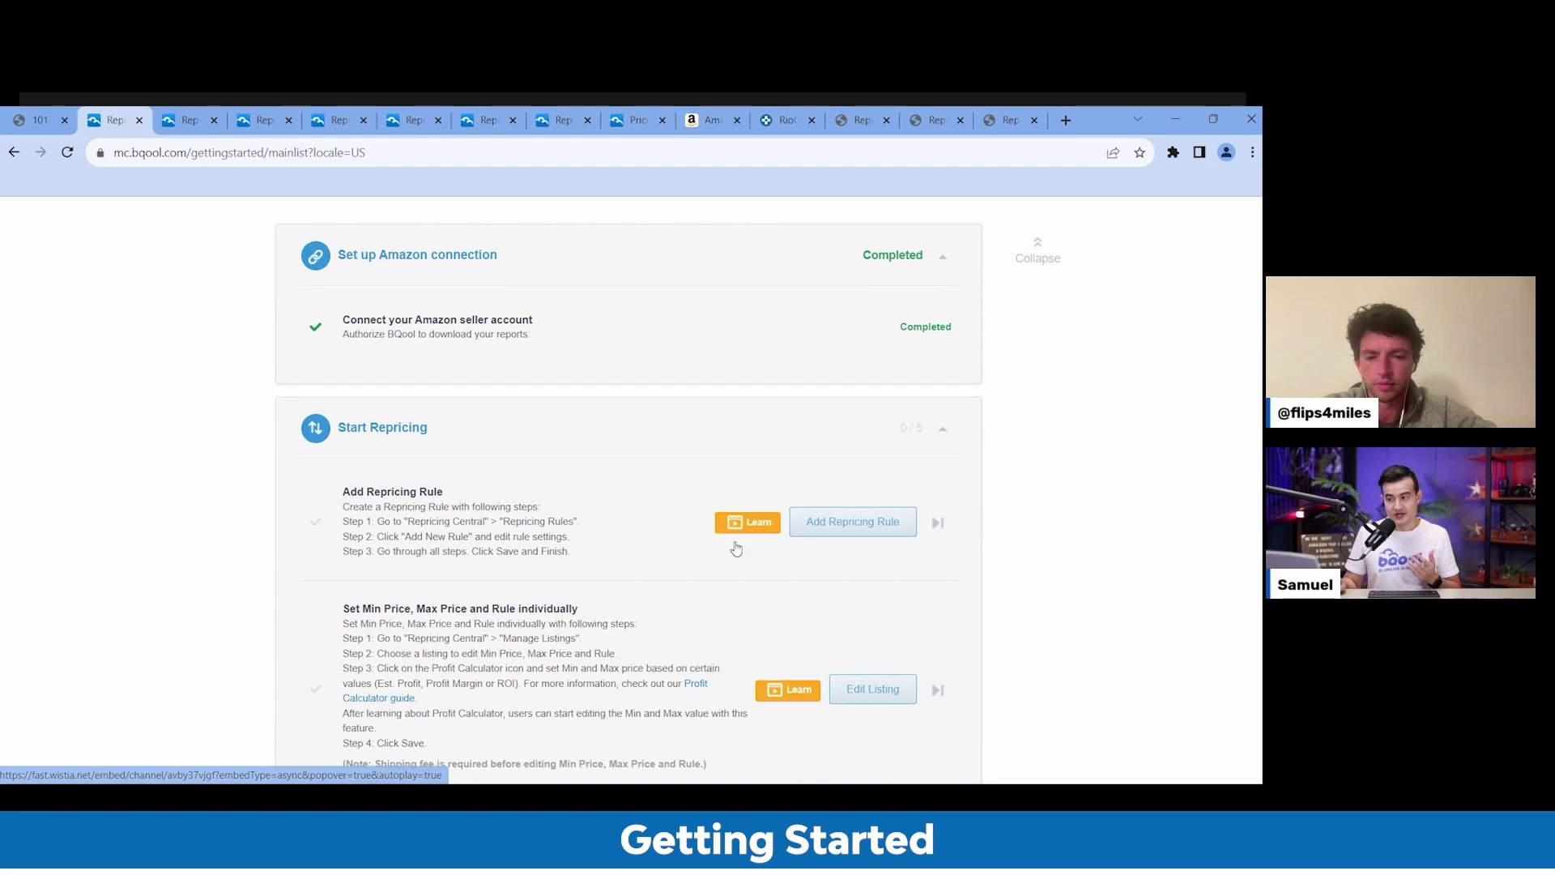
scroll(733, 539, "up", 3)
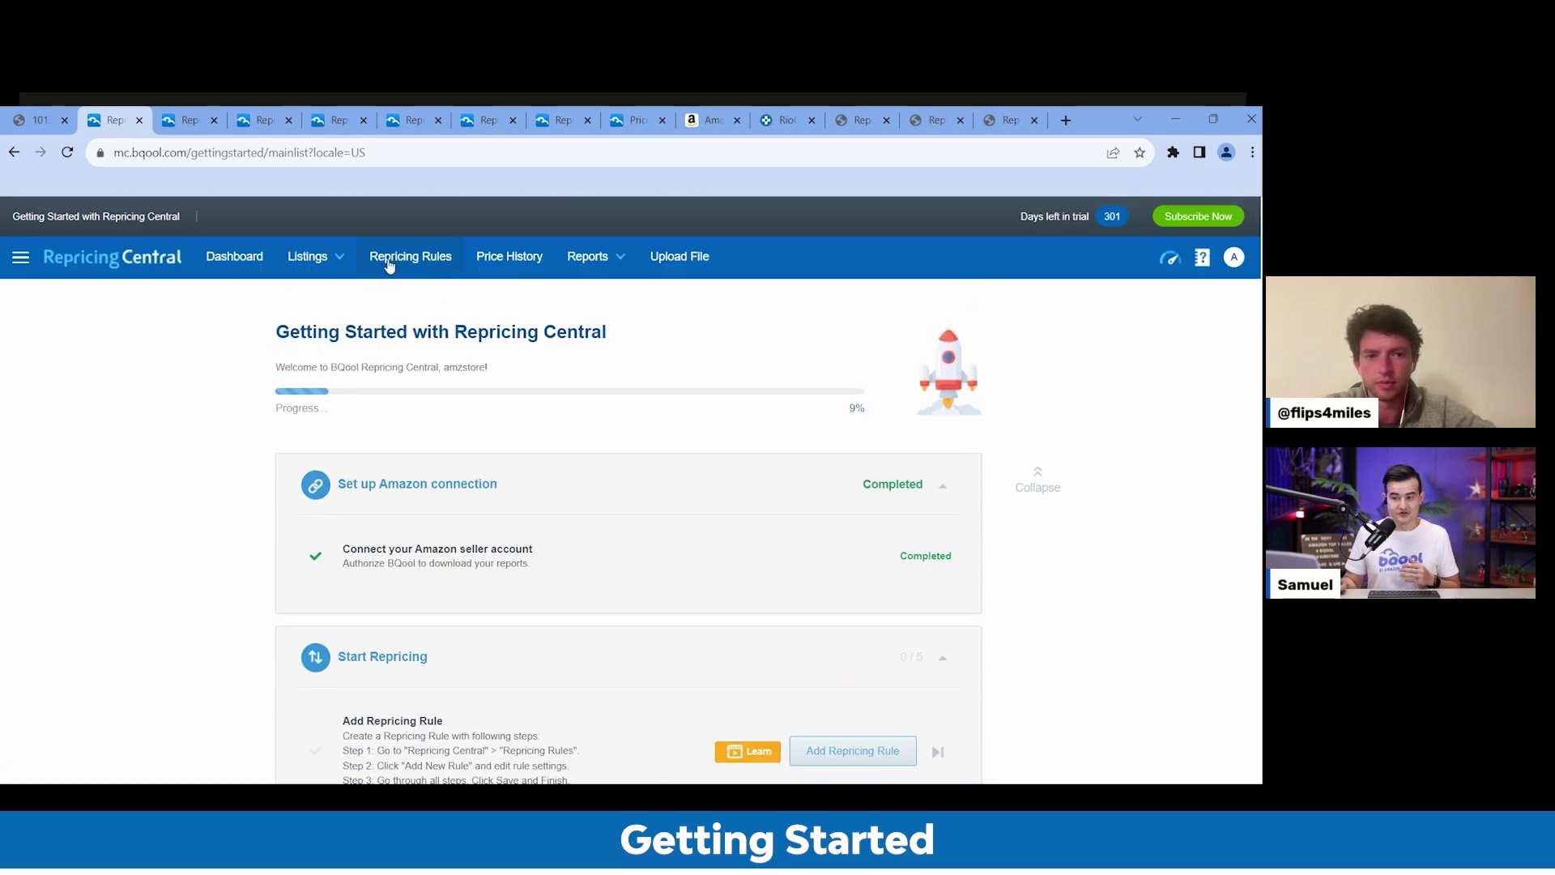
left_click(321, 262)
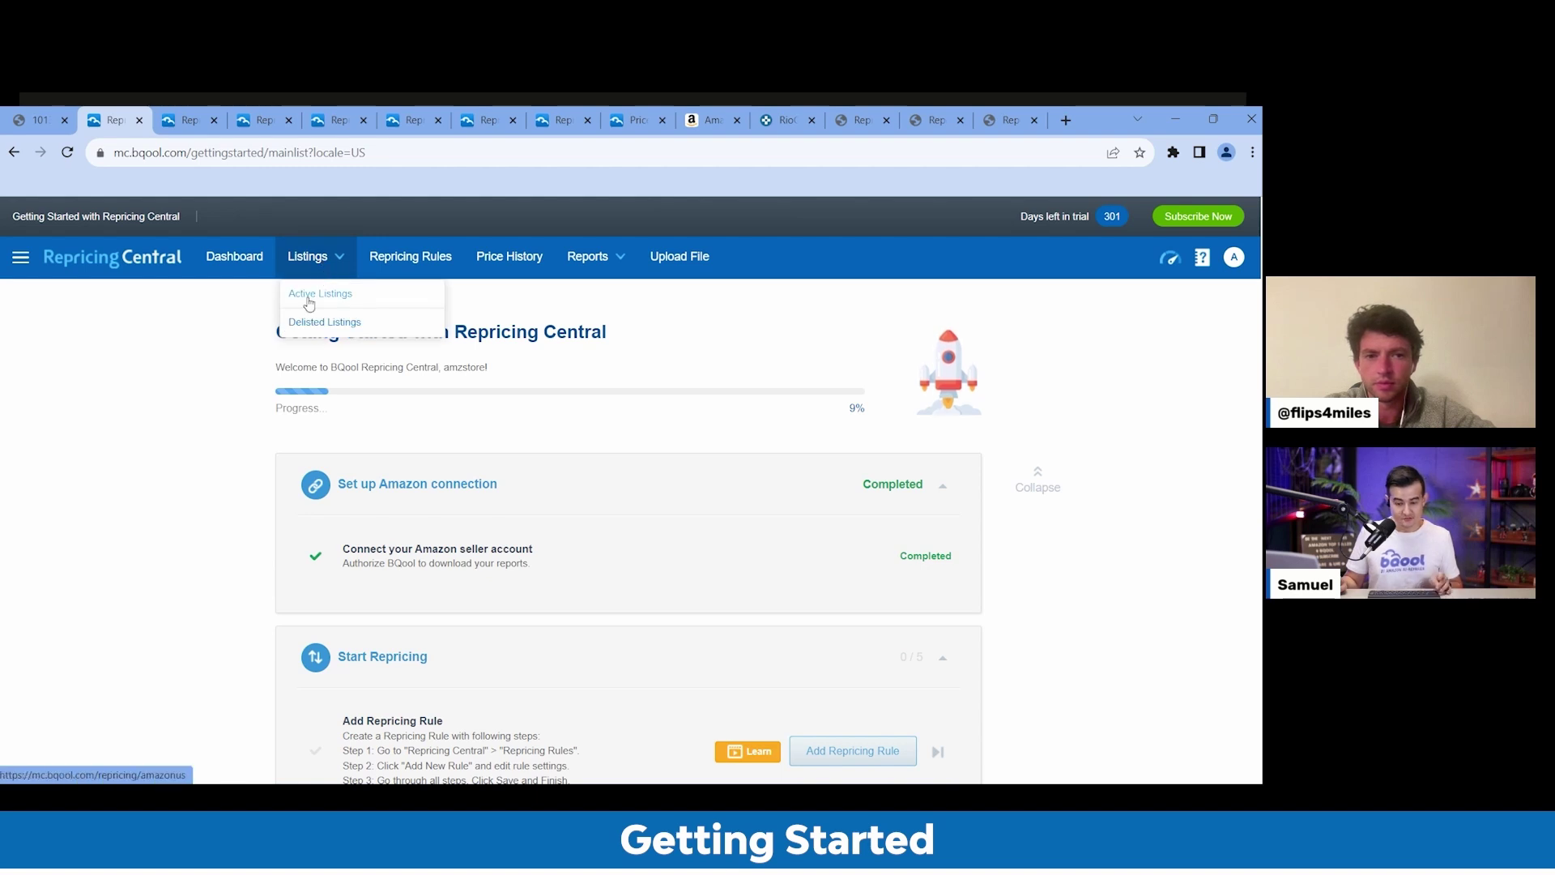
left_click(309, 295)
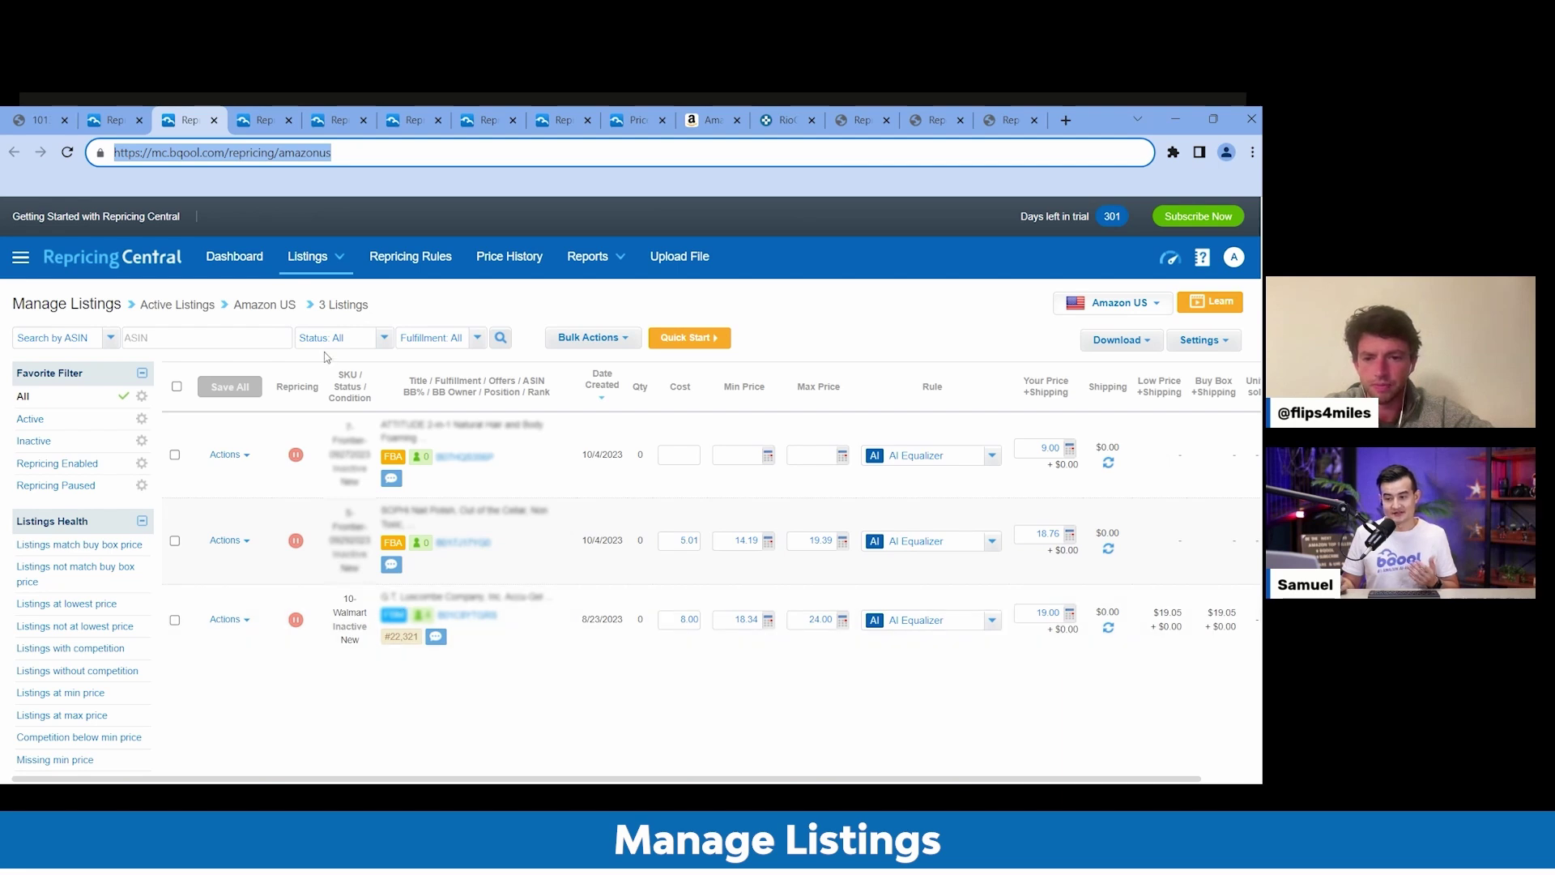
left_click(331, 341)
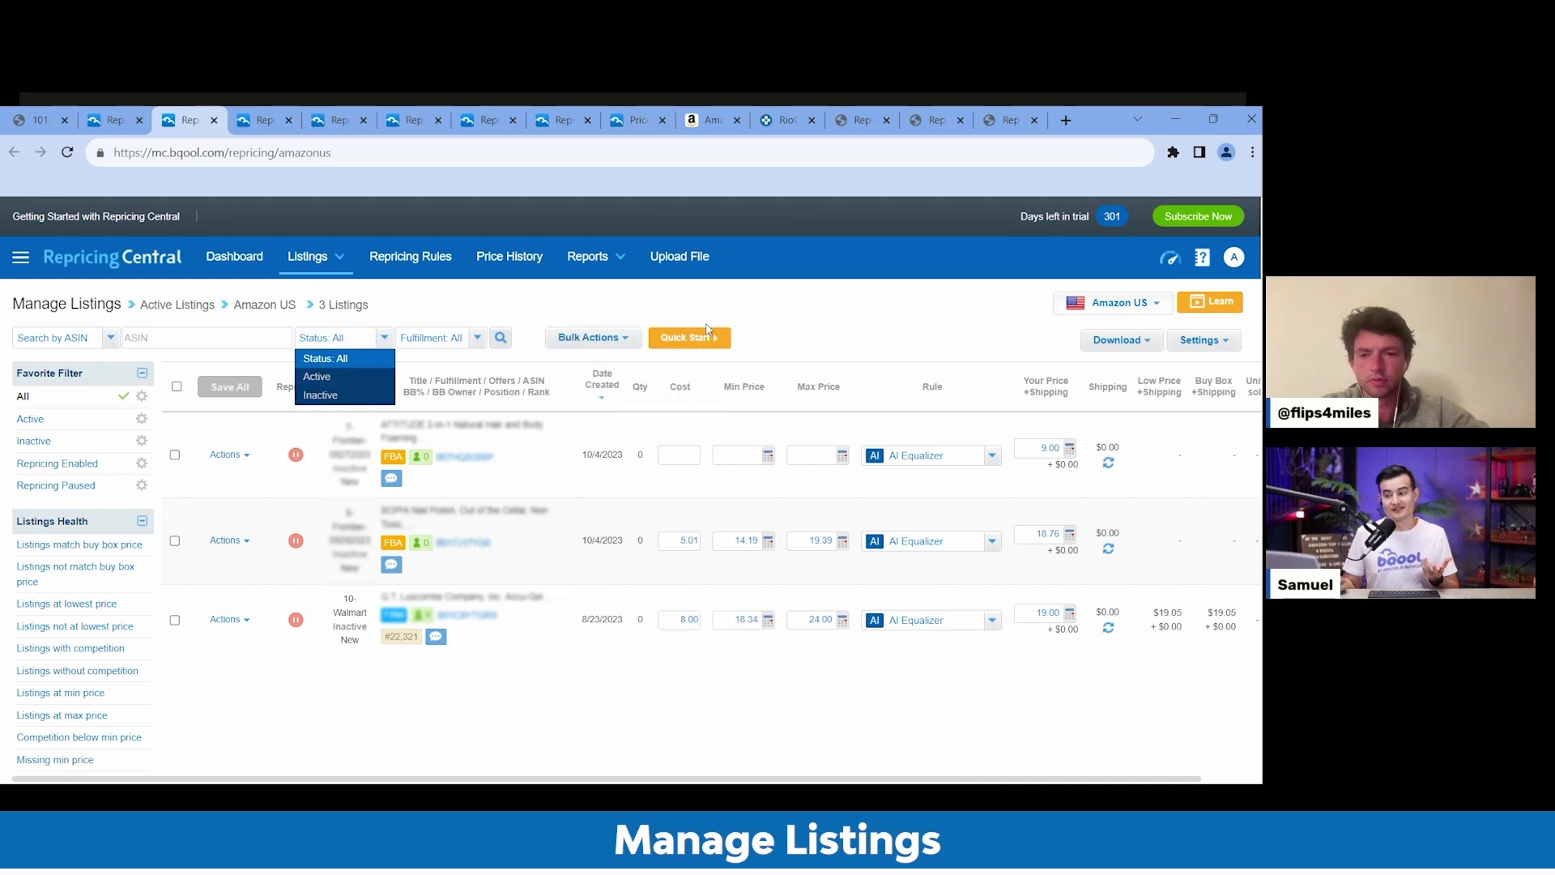
left_click(780, 314)
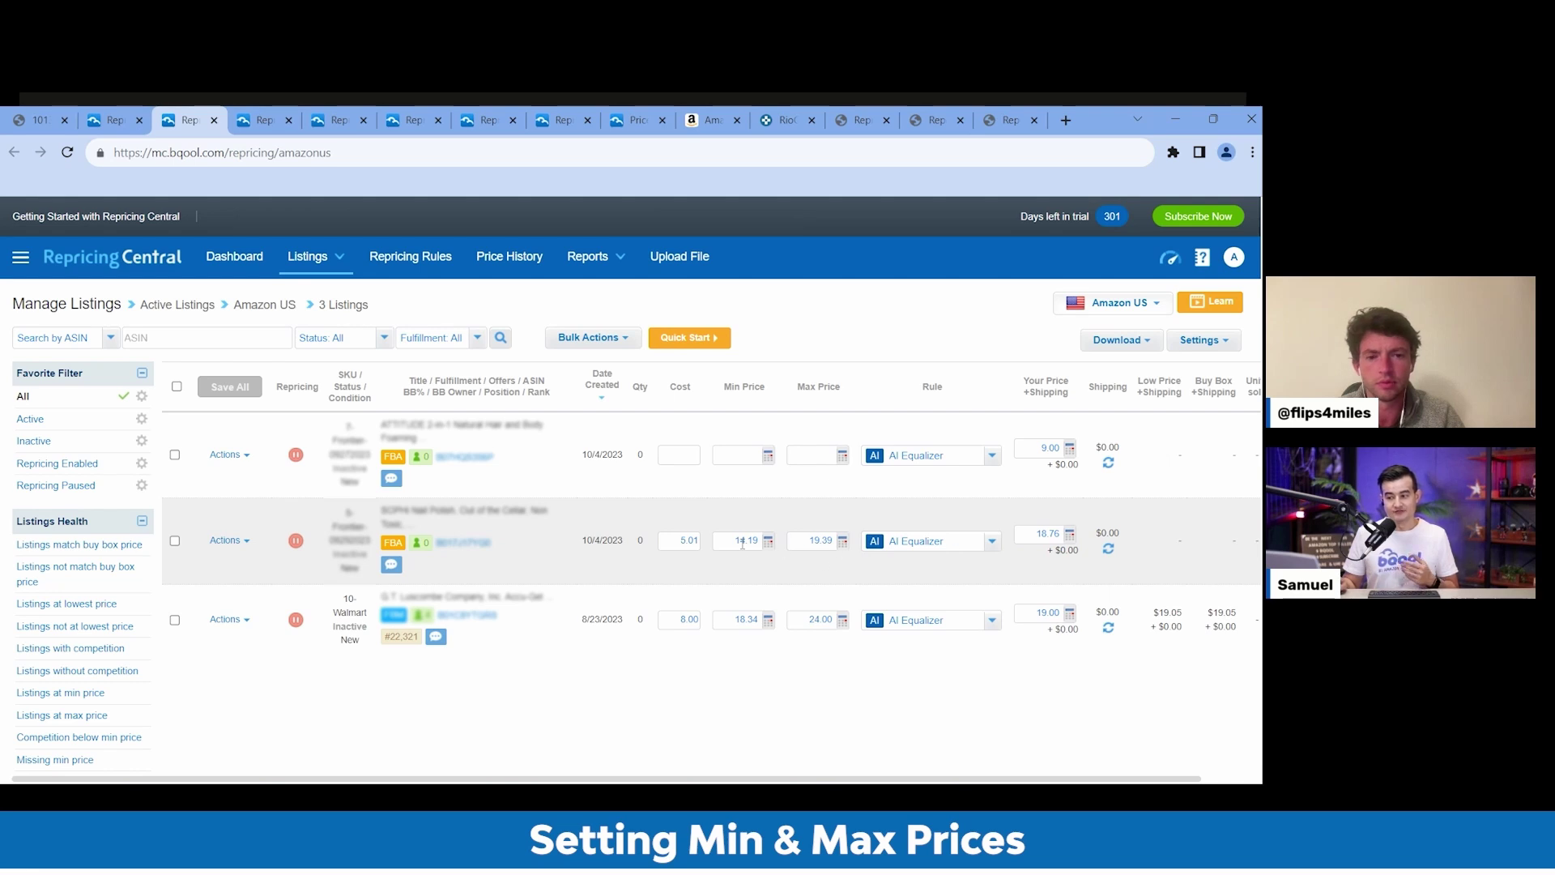
Set the cost of the second listing to 5.0
double_click(686, 540)
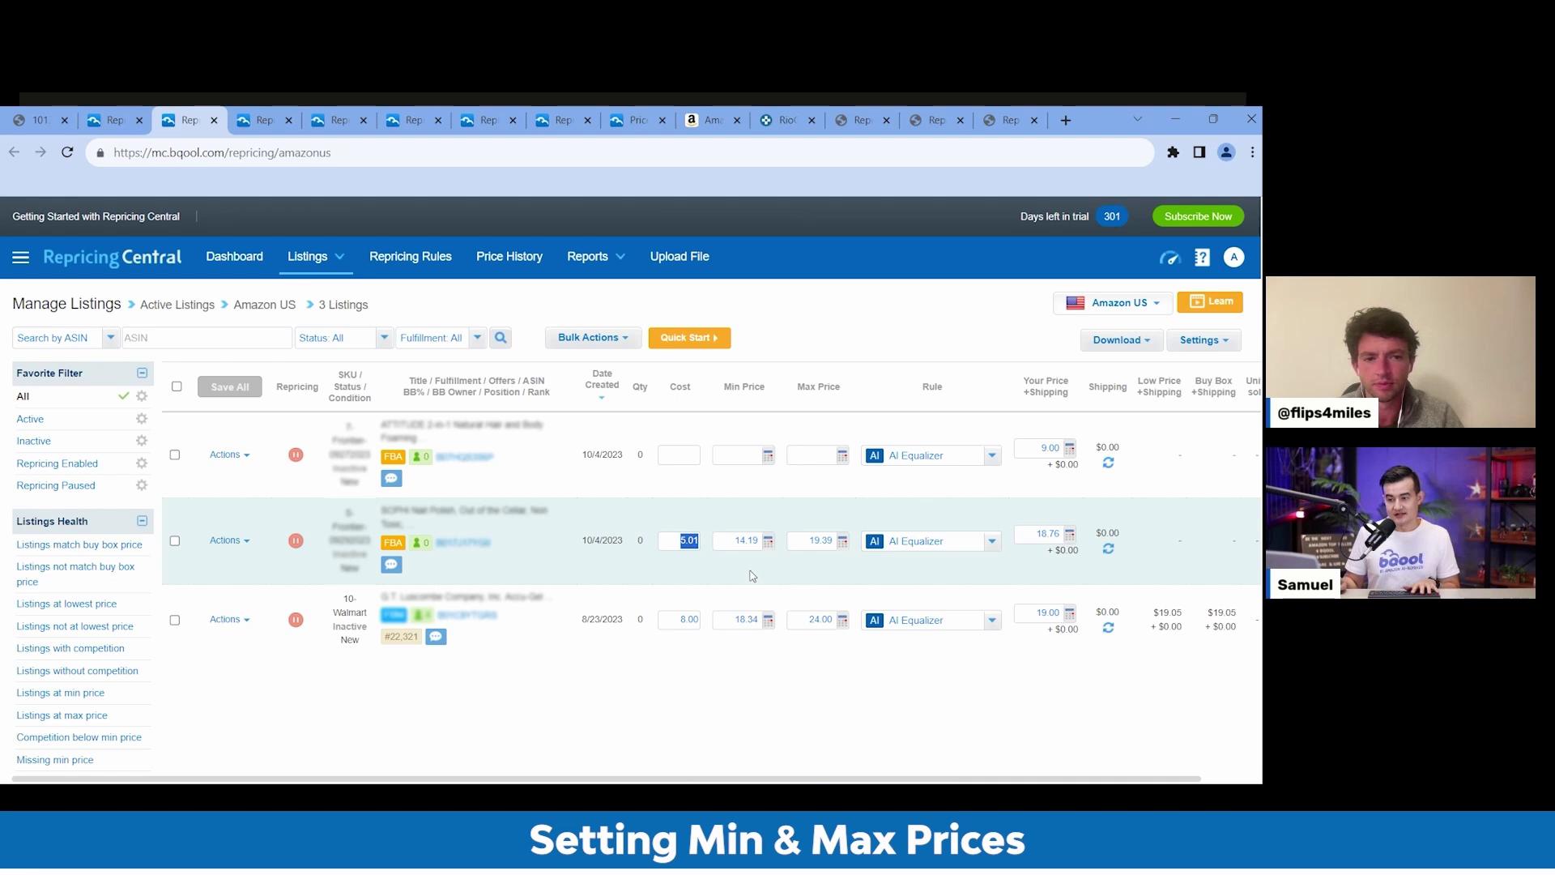
type("5,")
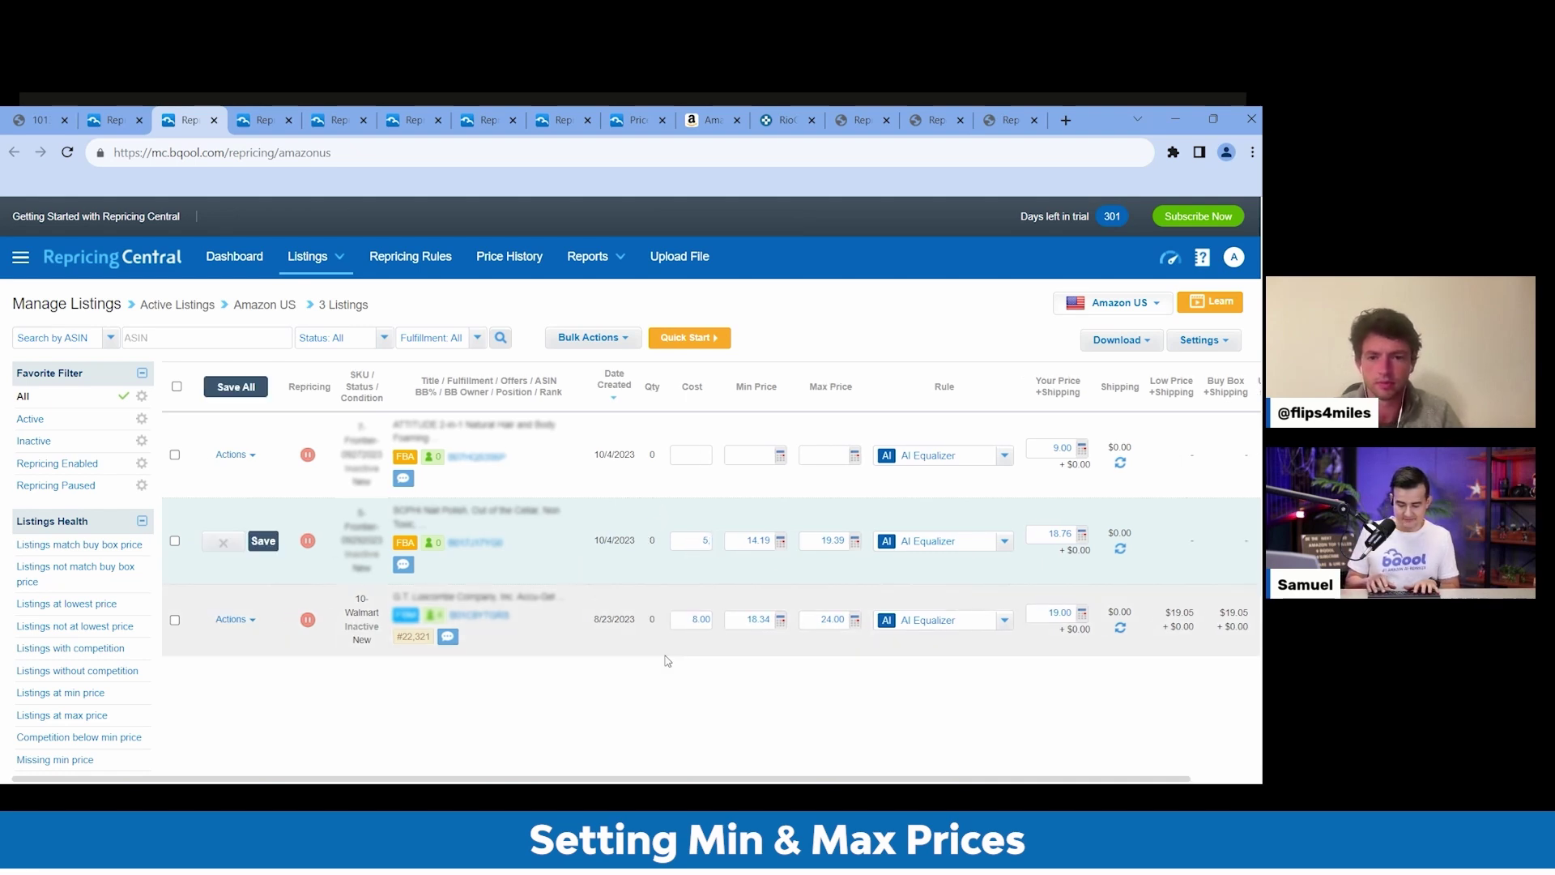
key("BackSpace")
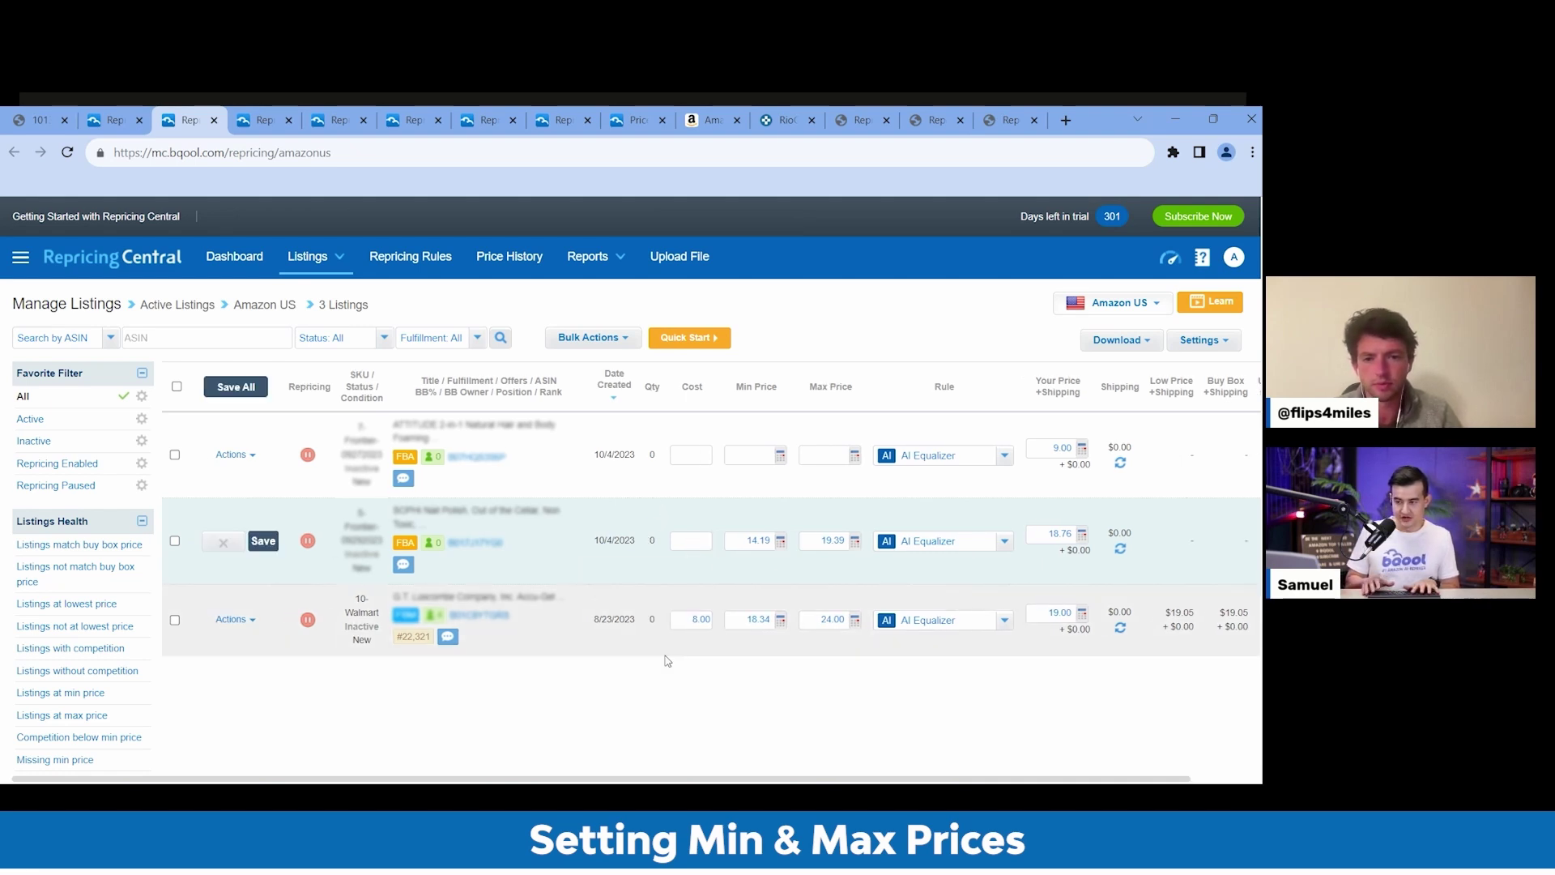
type("5.0")
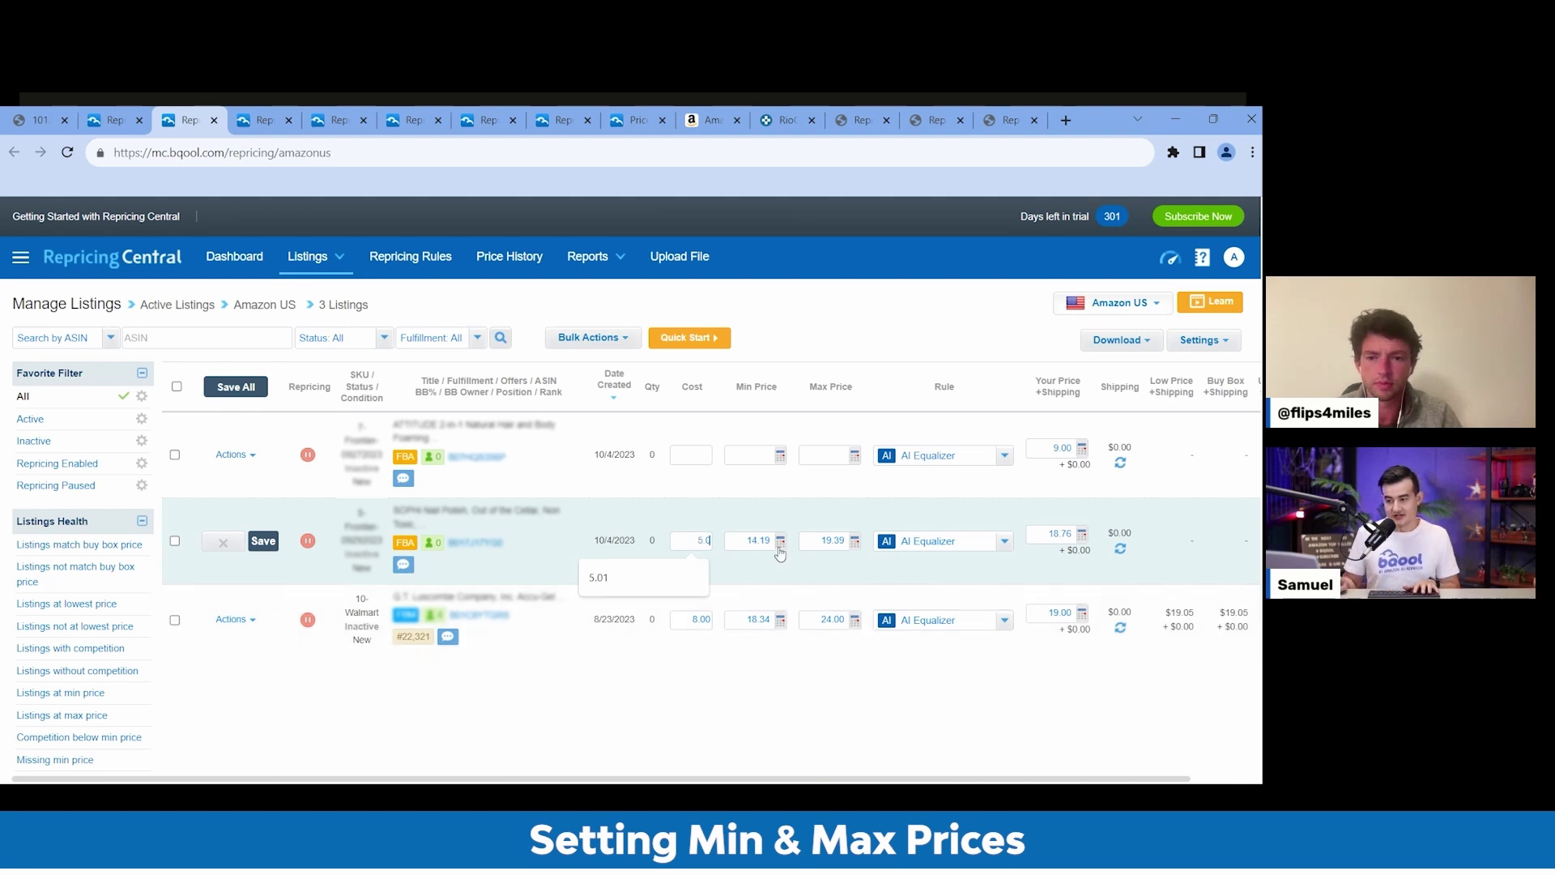
Use the profit calculator to set the second listing's min price from a 30% ROI and save it
left_click(779, 542)
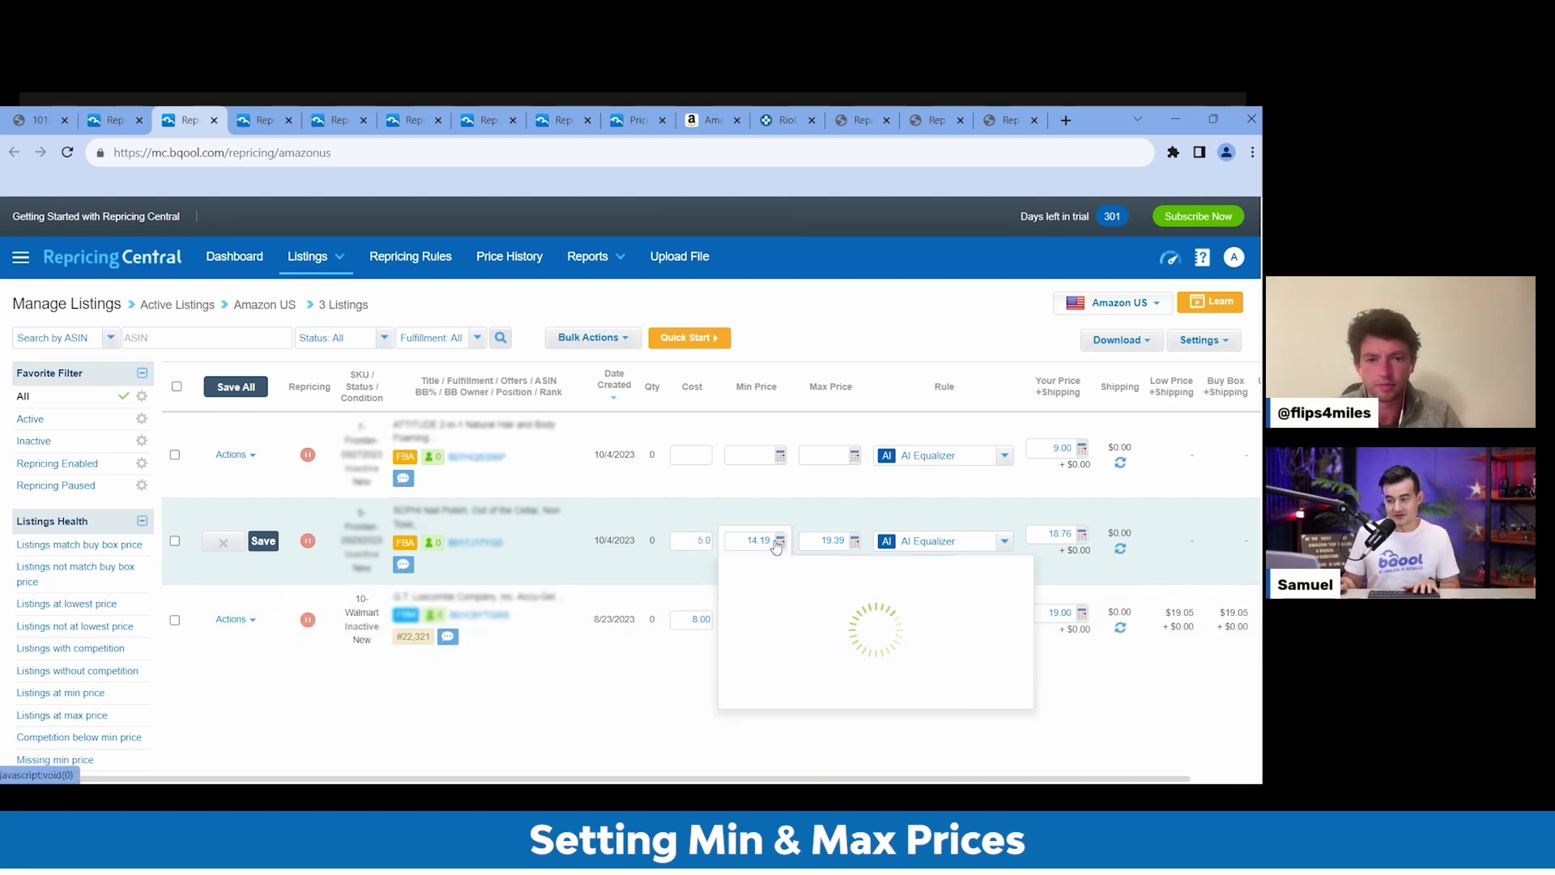
scroll(1004, 579, "down", 2)
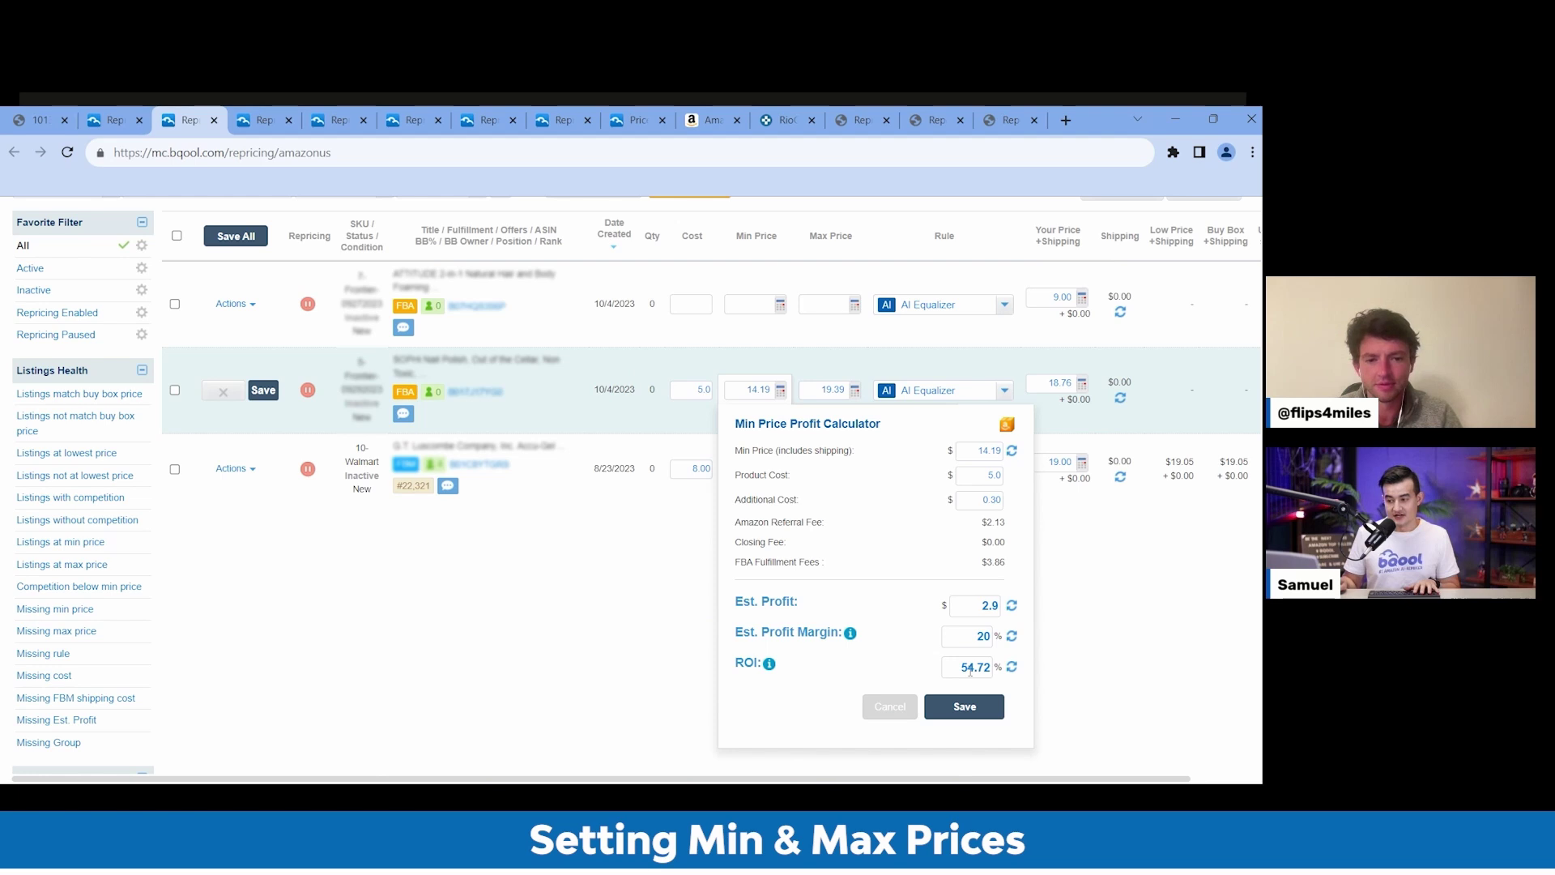
double_click(970, 665)
type("30")
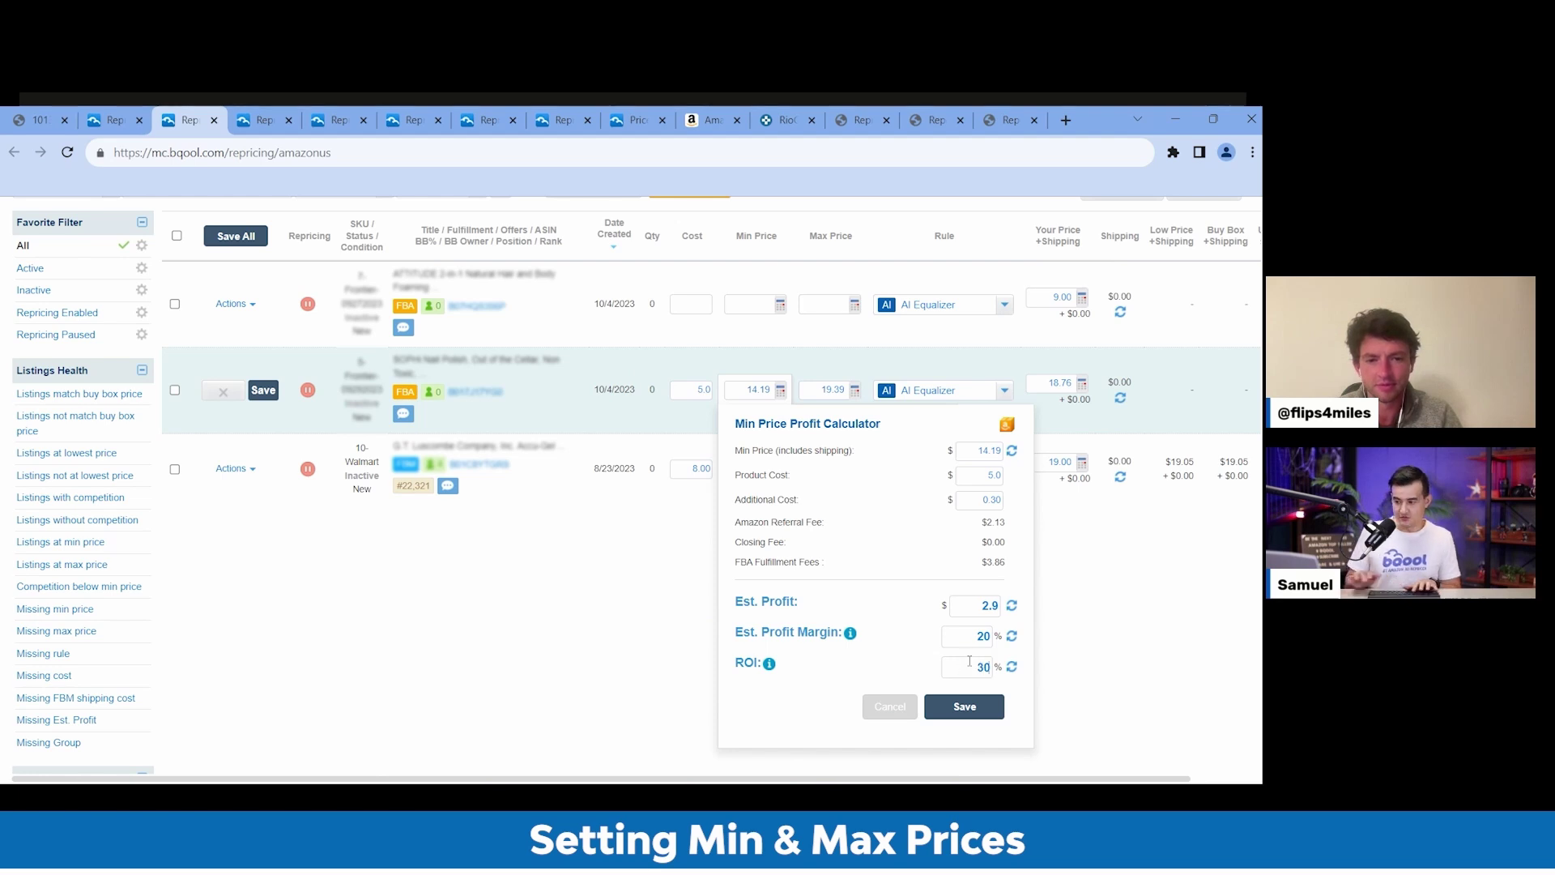
left_click(1013, 670)
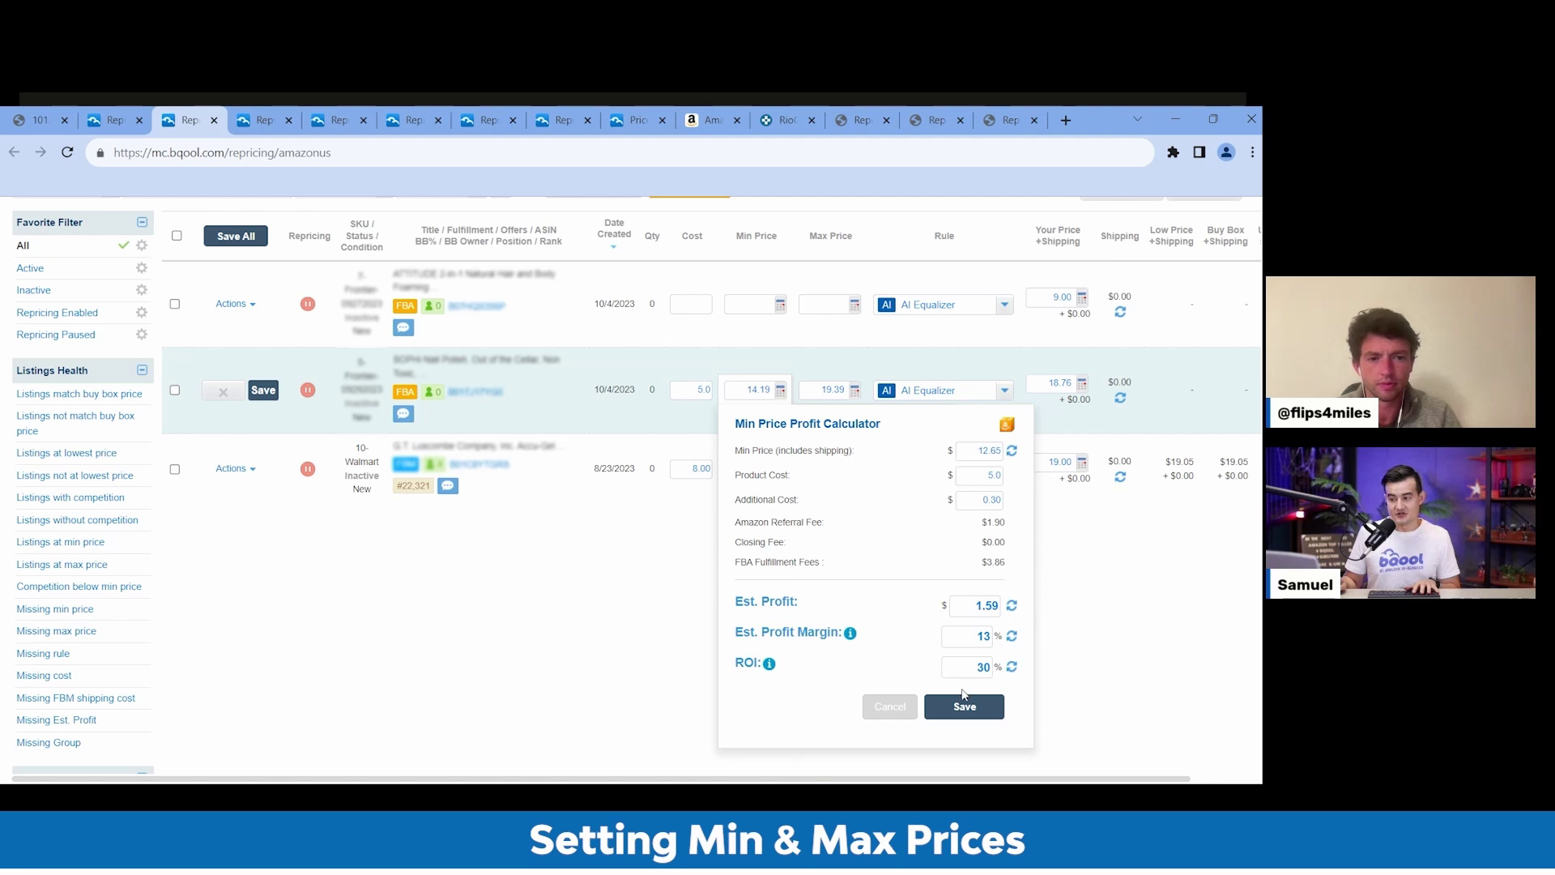
left_click(964, 710)
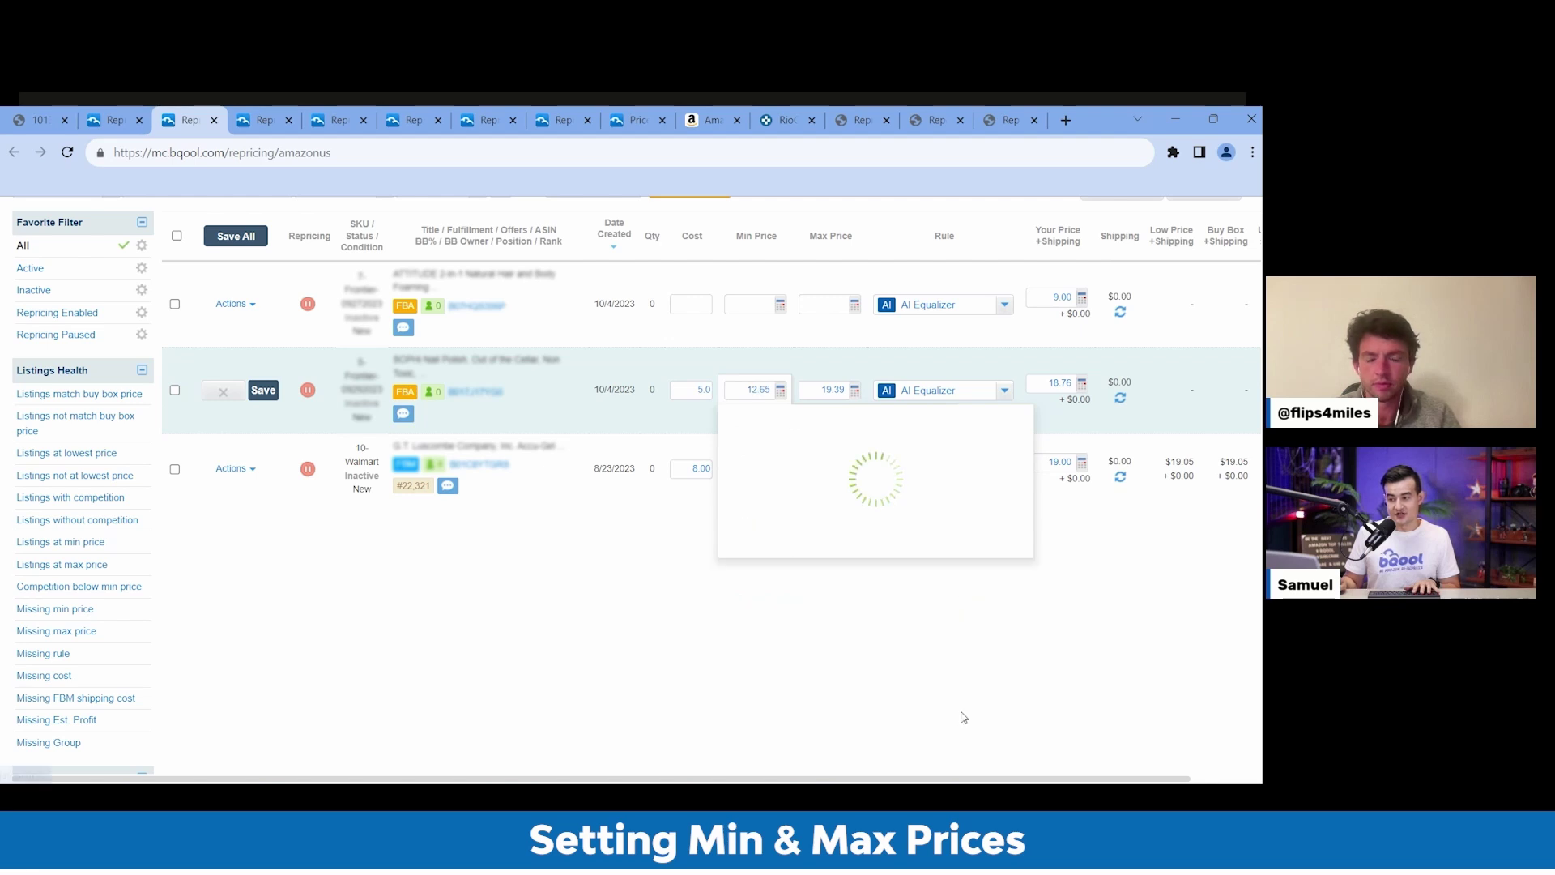
Calculate the second listing's max price from a 100% ROI, save it and accept lowering the current price to match
left_click(855, 392)
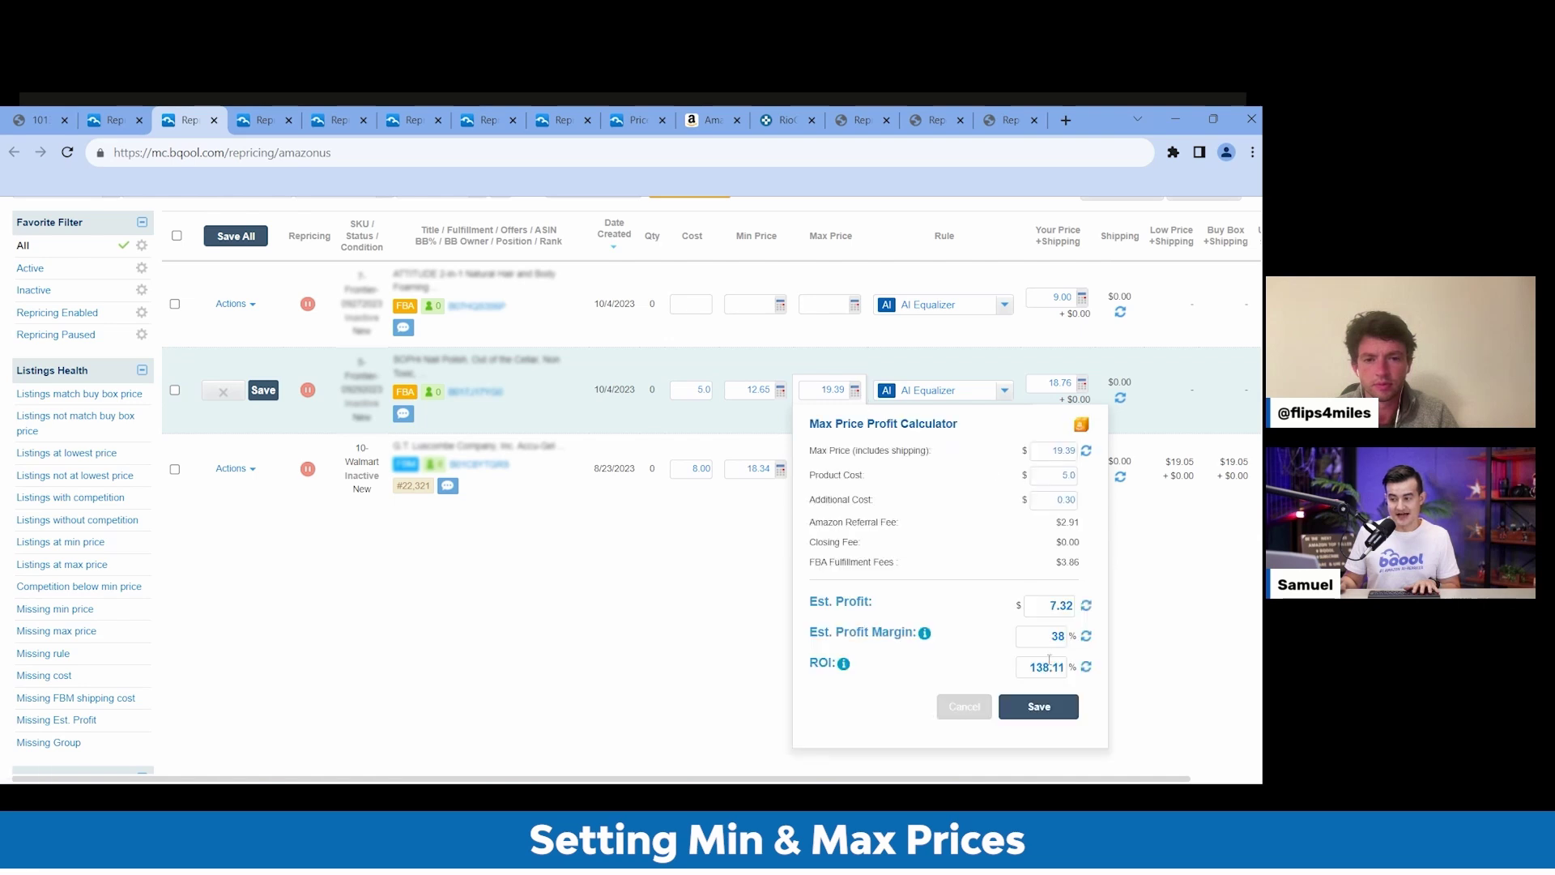
double_click(1049, 667)
type("100")
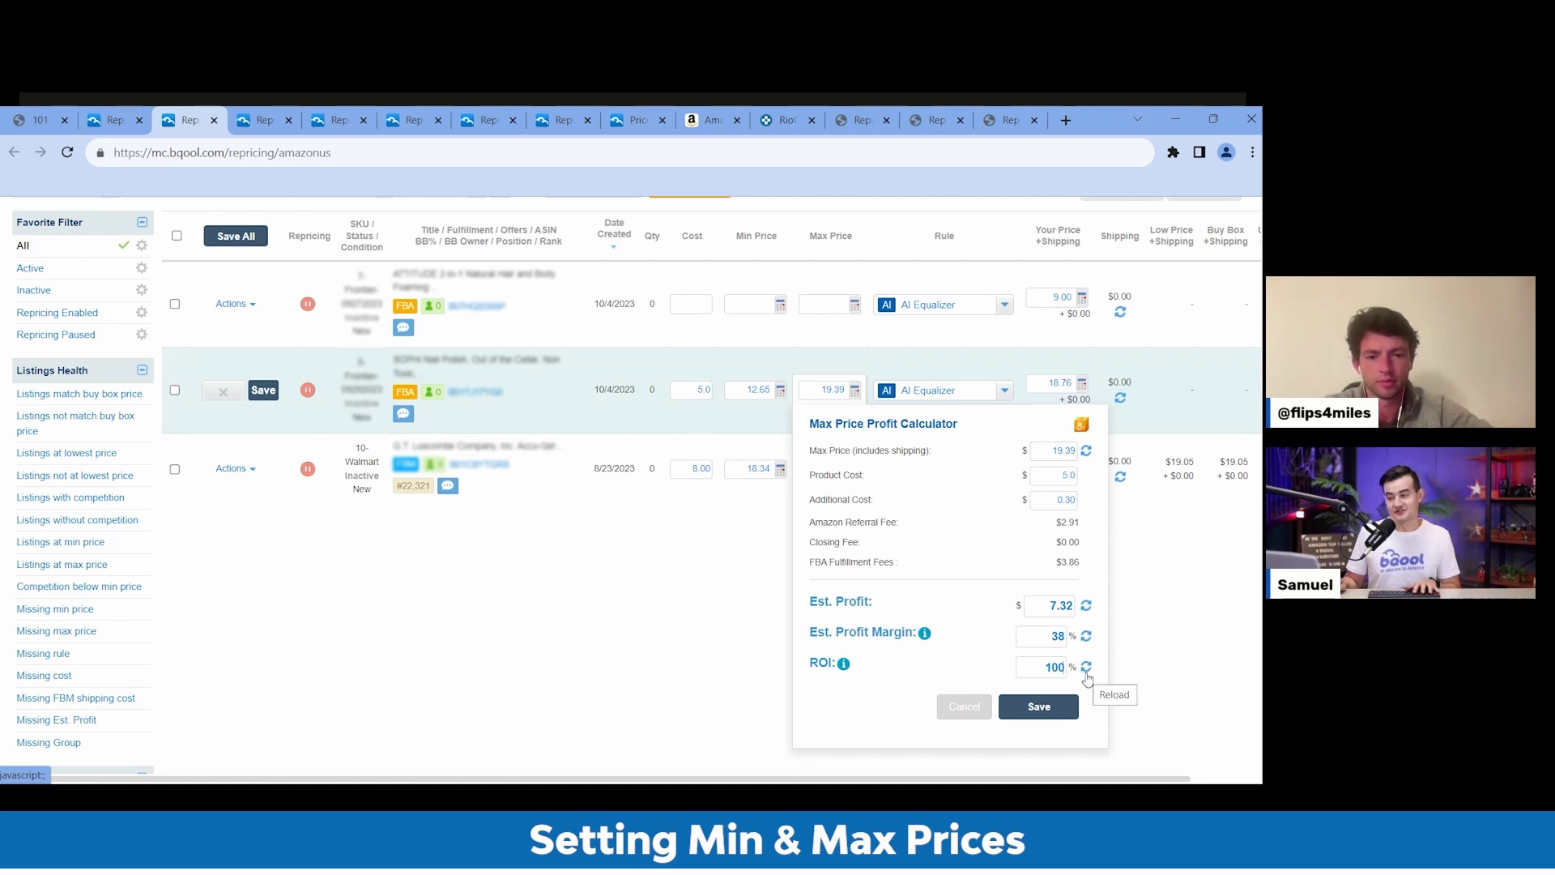
left_click(1087, 668)
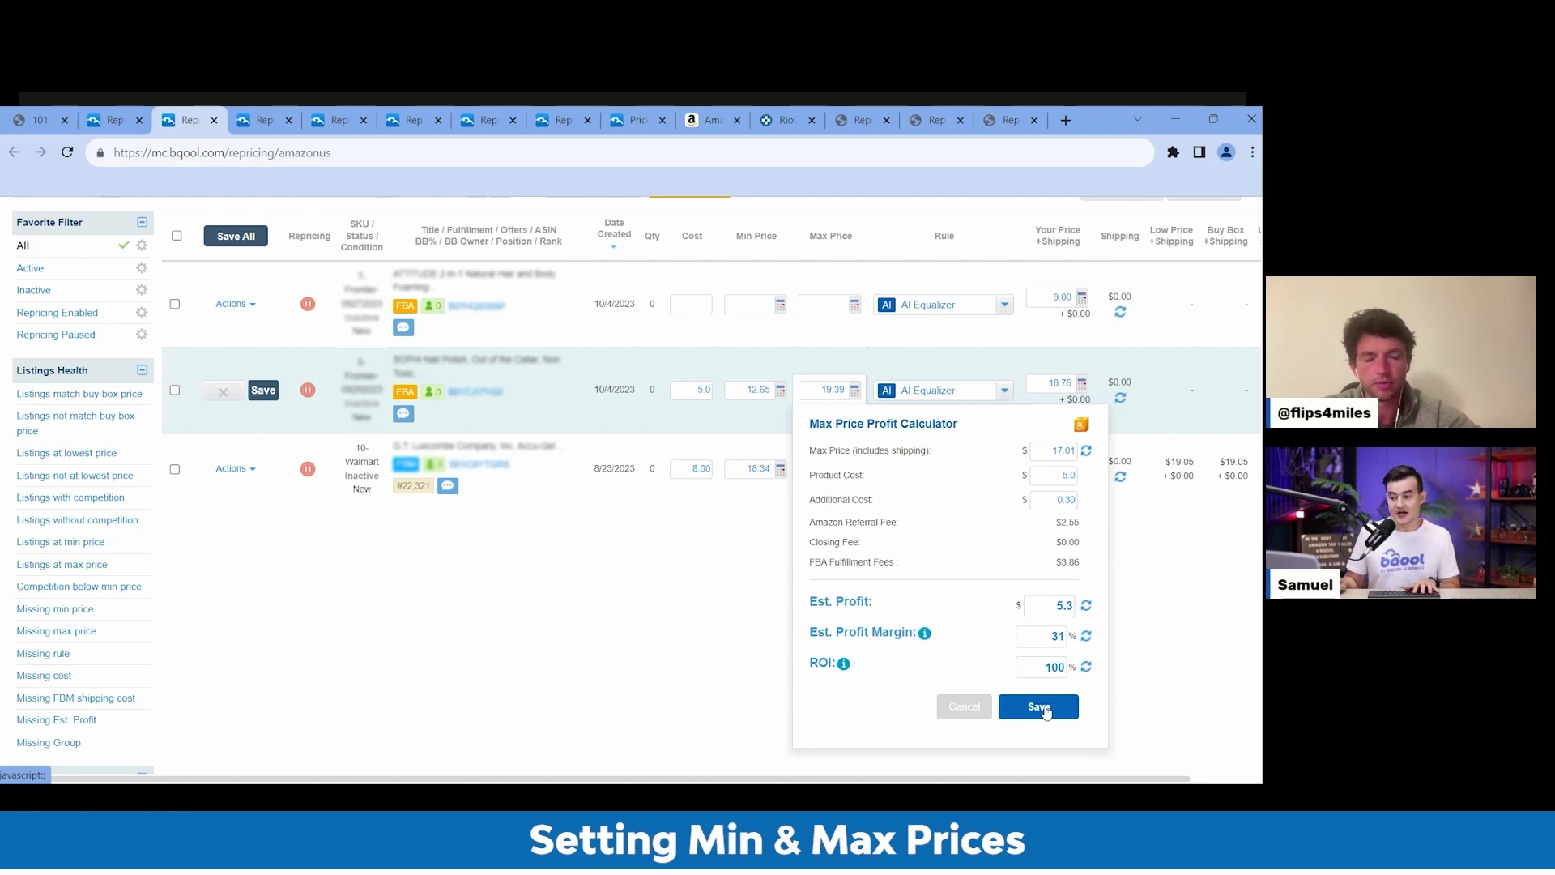
left_click(1040, 707)
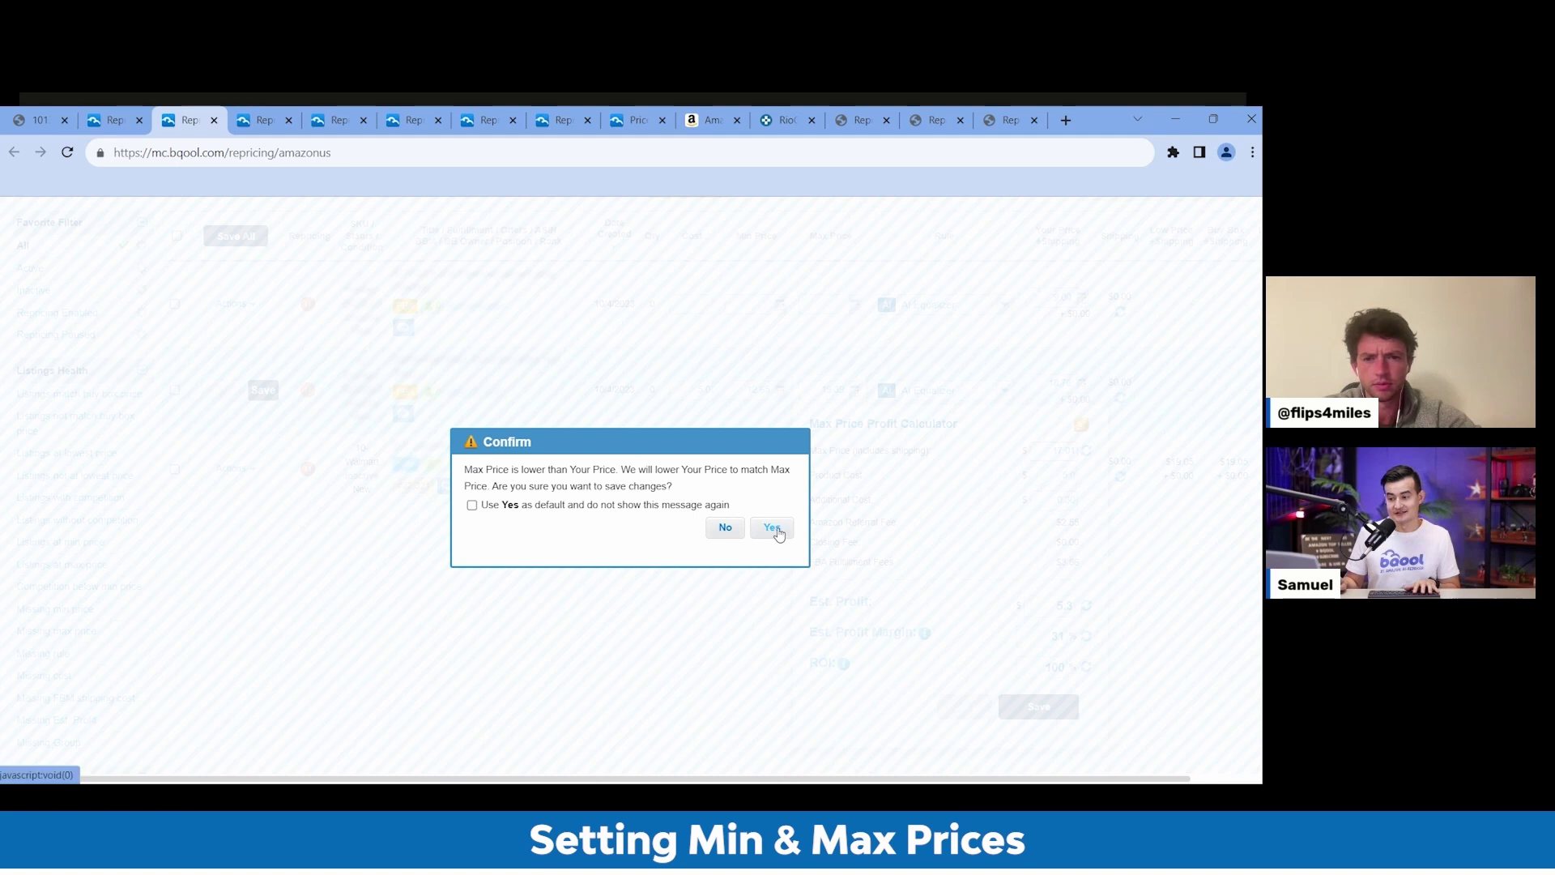
left_click(775, 528)
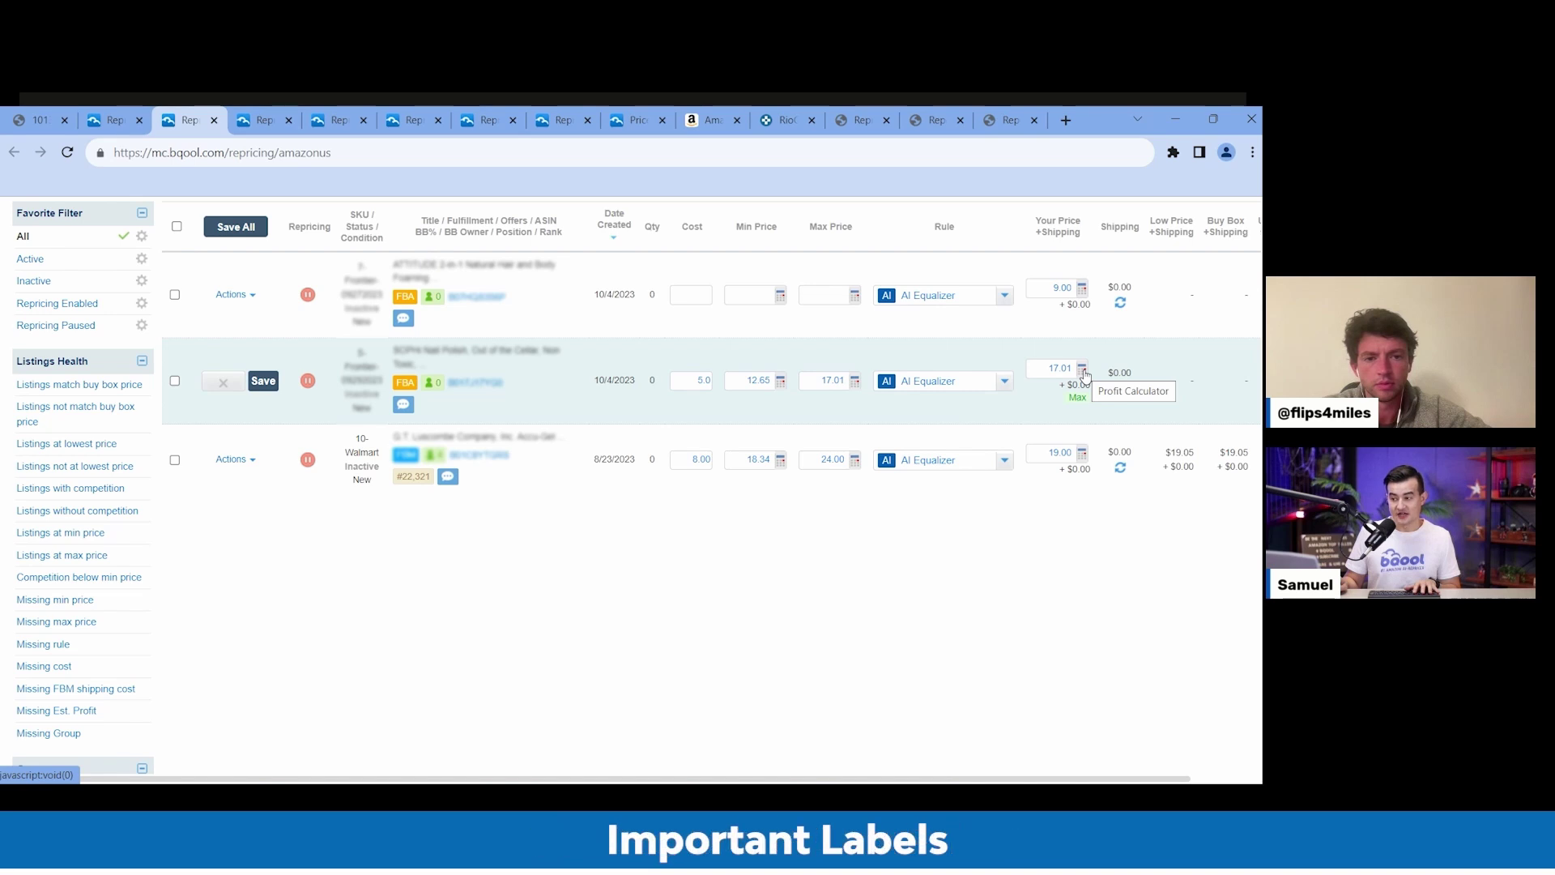
Examine the fulfillment, offers and price labels shown on the listings
scroll(1086, 377, "up", 2)
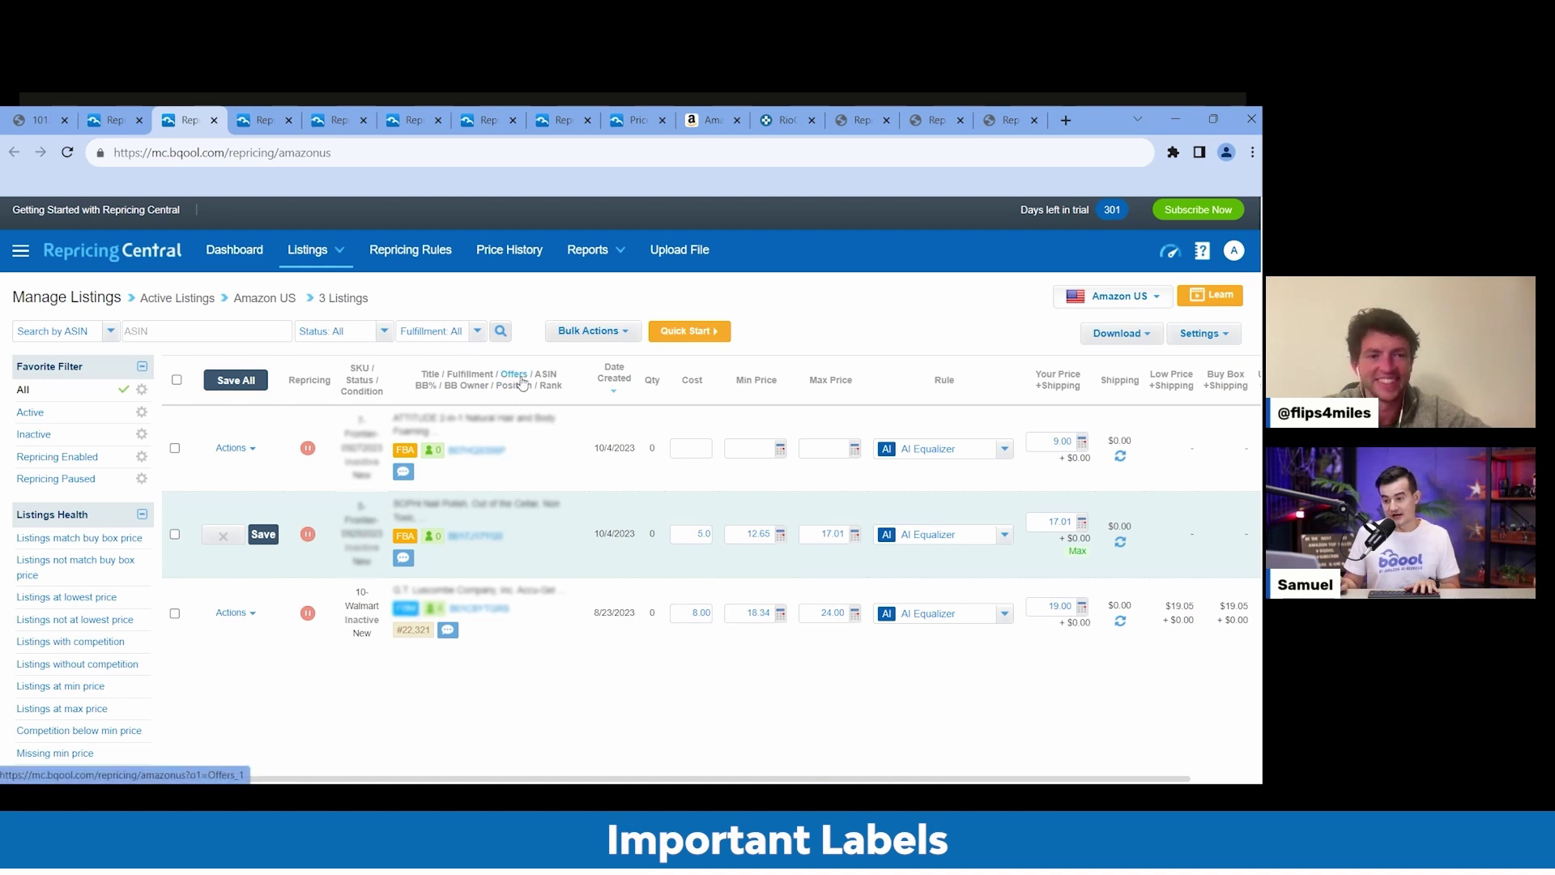
scroll(454, 502, "up", 1)
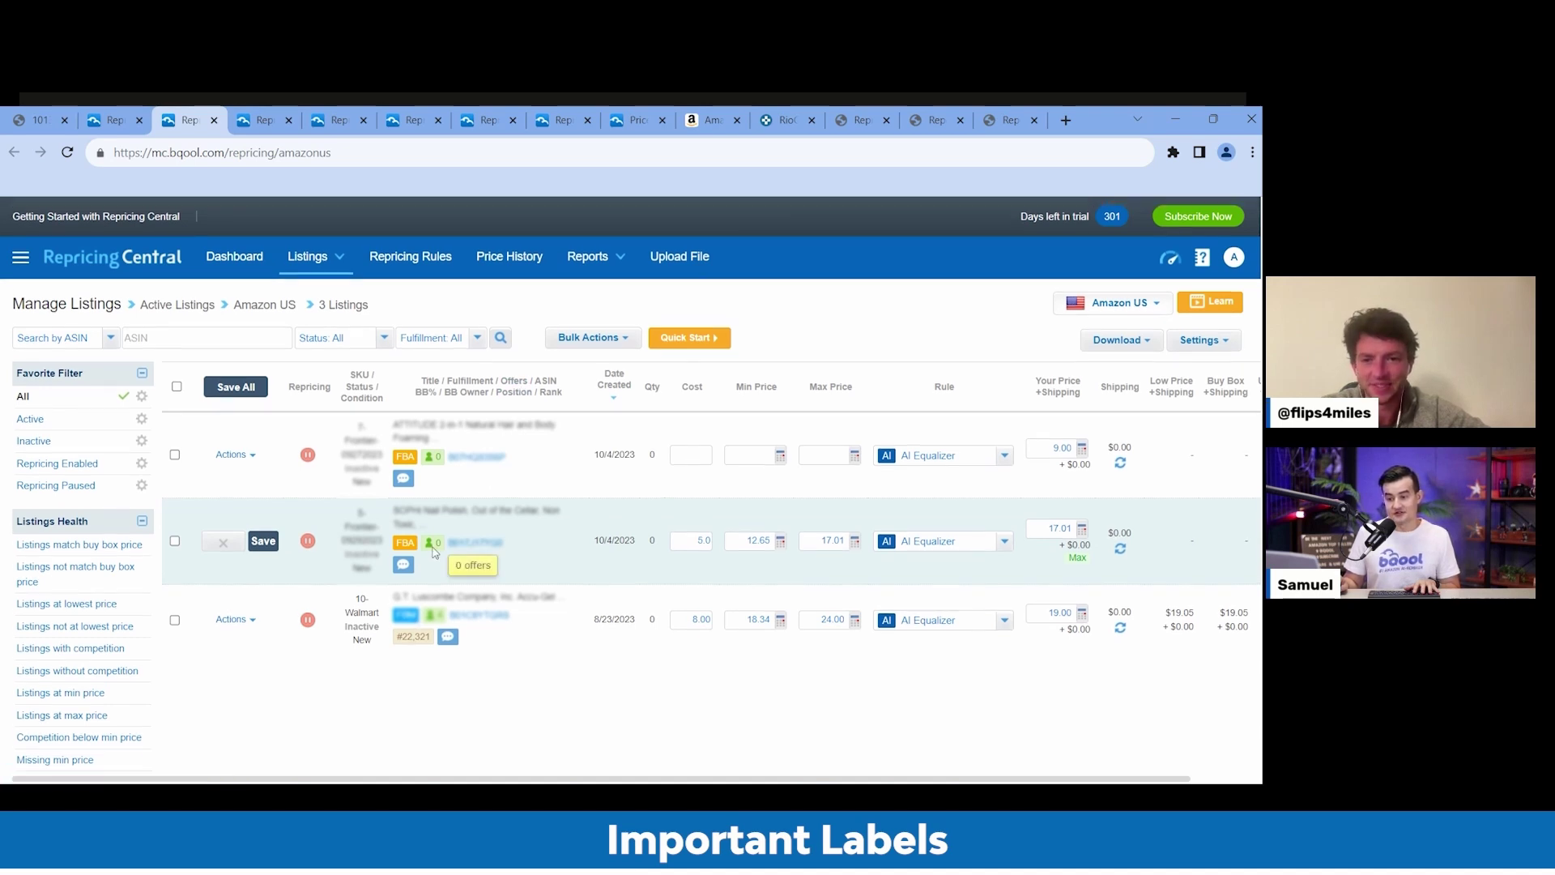
scroll(433, 451, "down", 1)
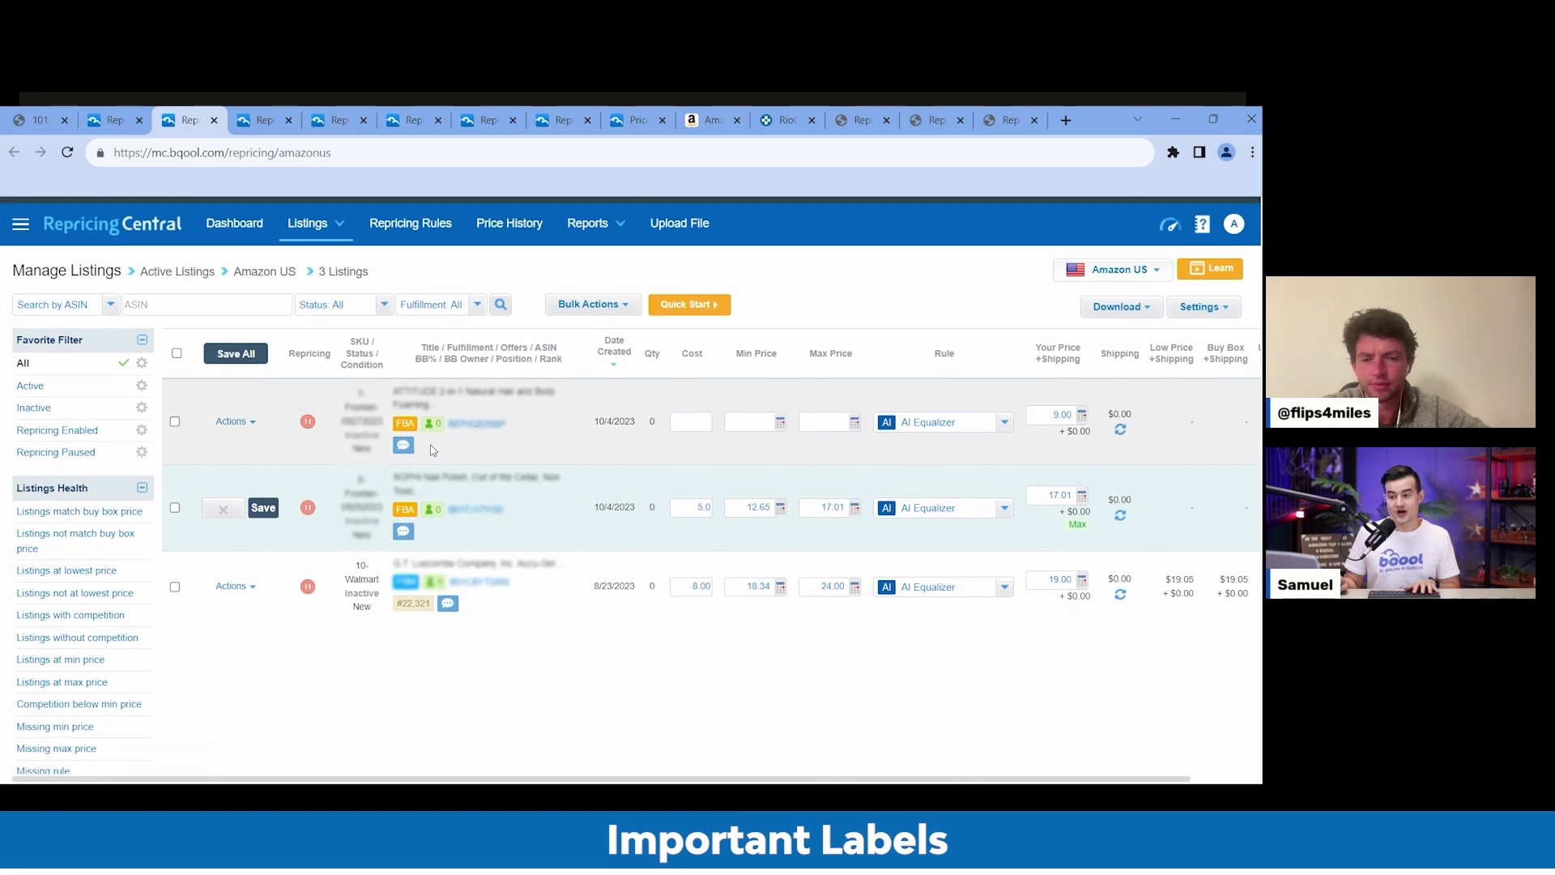
left_click(601, 312)
scroll(495, 458, "up", 1)
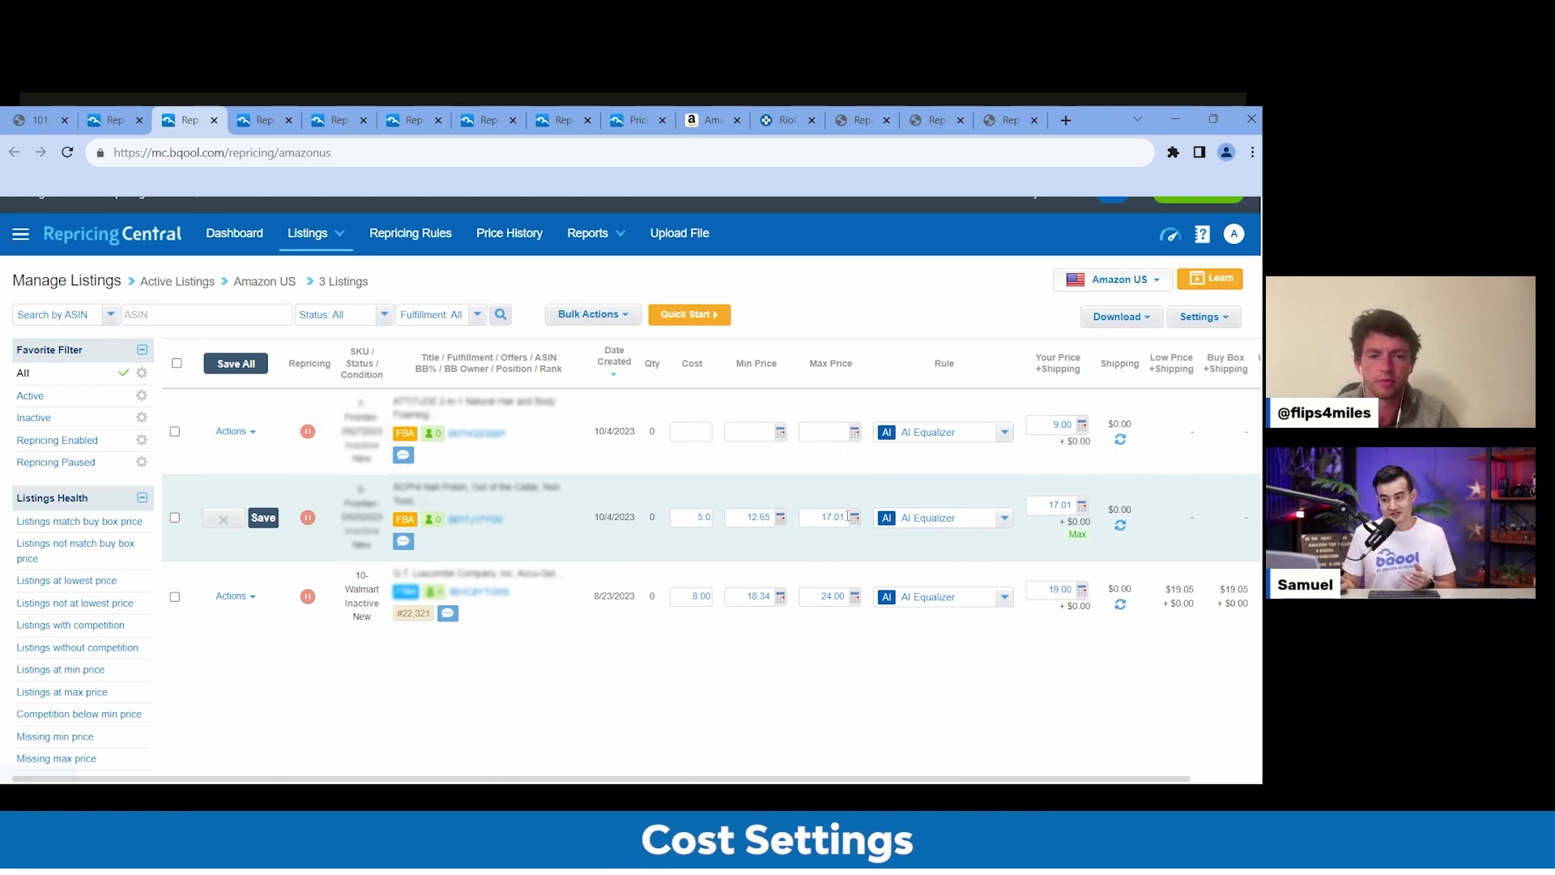
Open the general settings and examine the InventoryLab integration and the default price, rule and cost values for new listings
left_click(1199, 319)
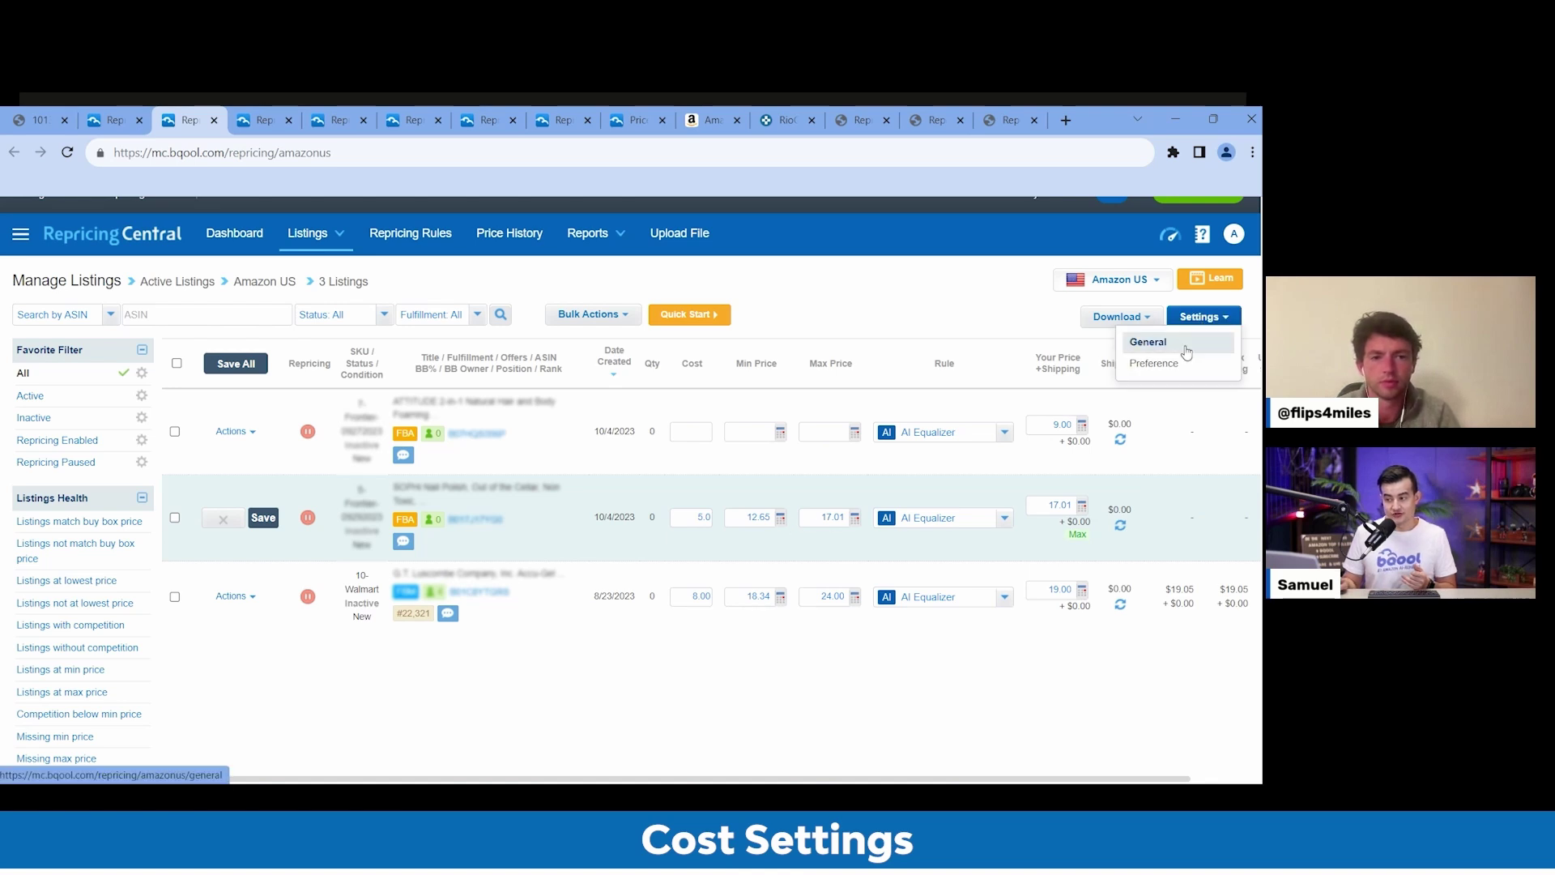
left_click(1187, 351)
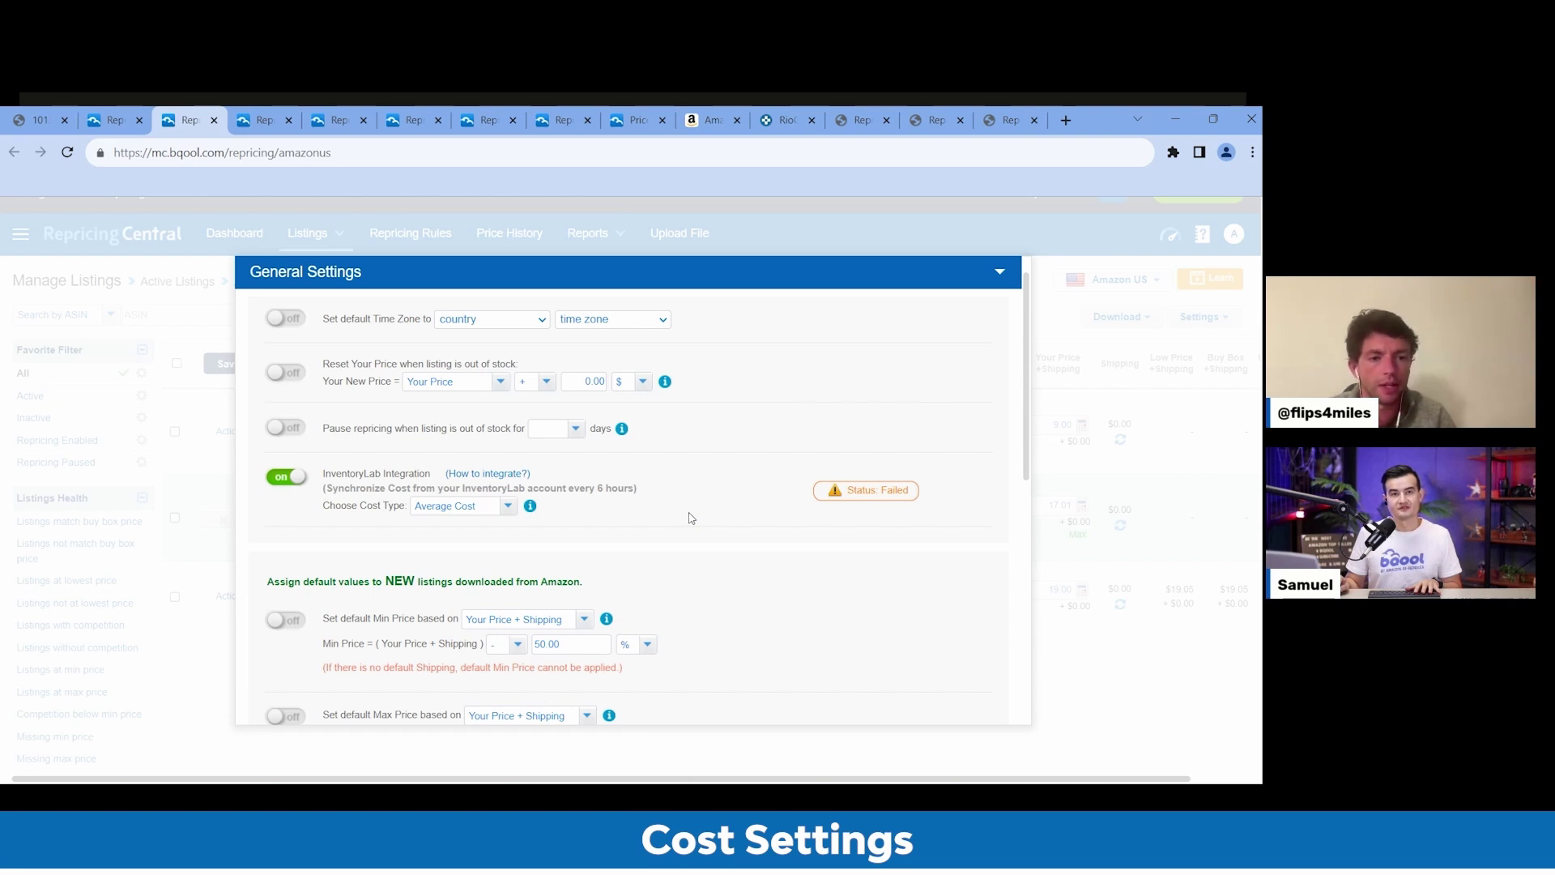
scroll(693, 516, "down", 1)
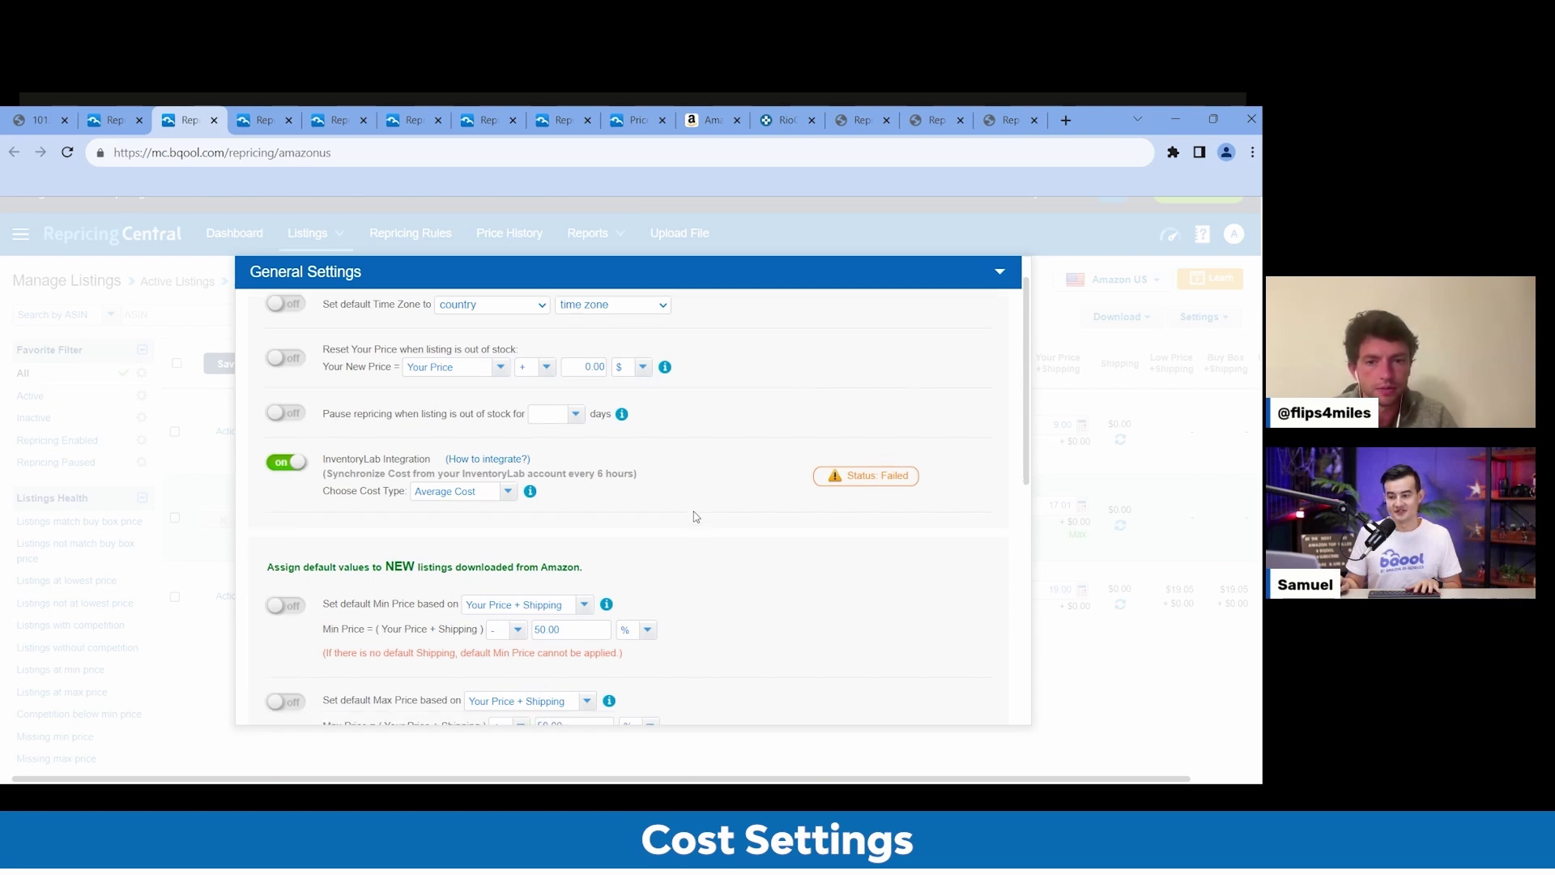
scroll(693, 512, "down", 10)
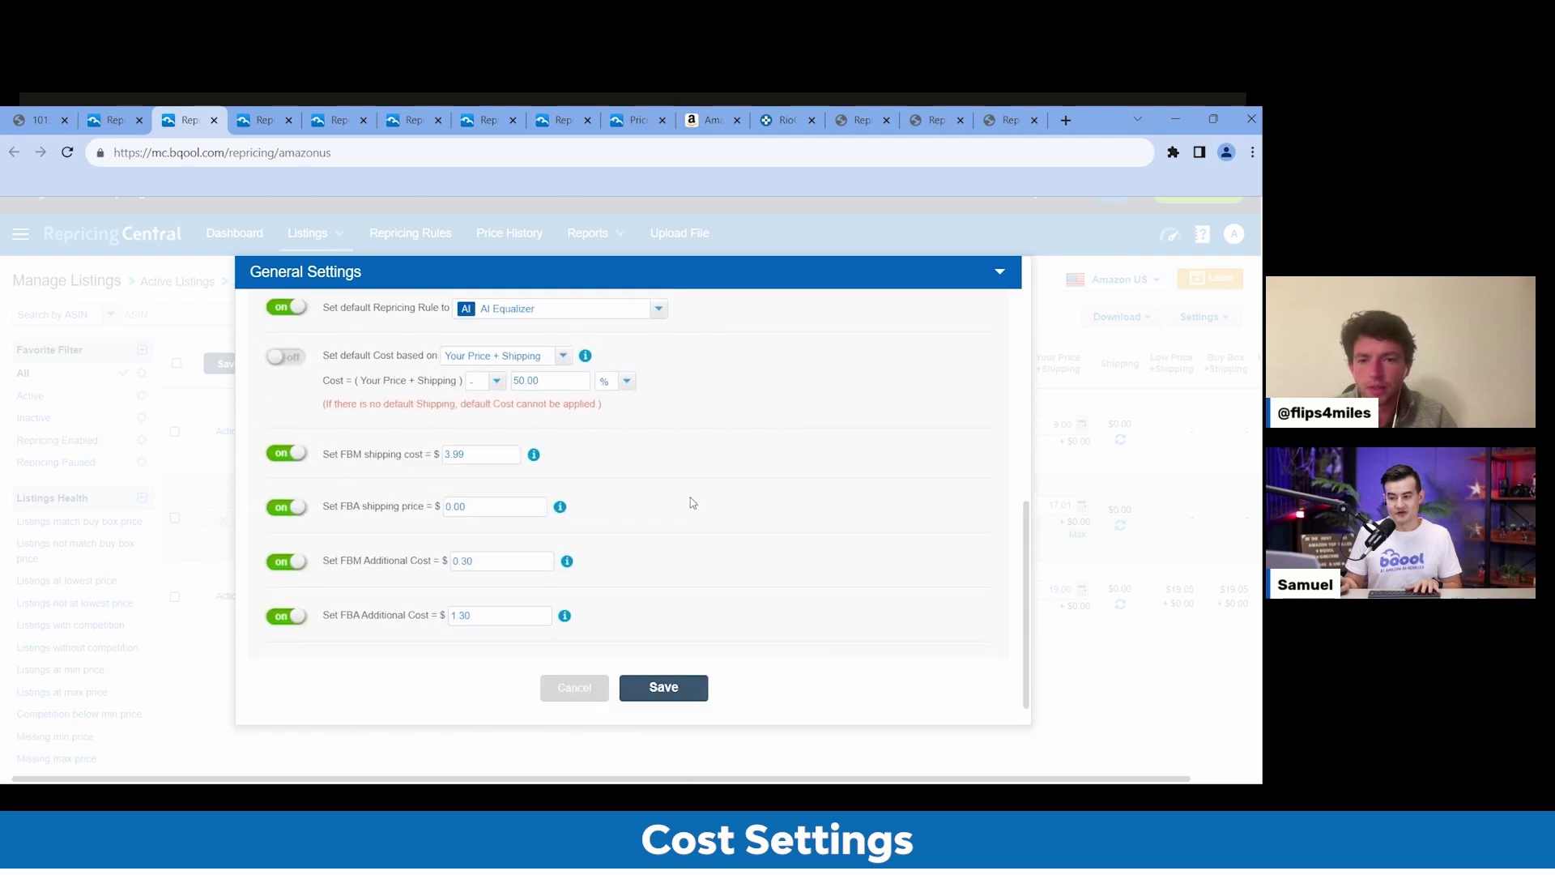
scroll(691, 502, "up", 1)
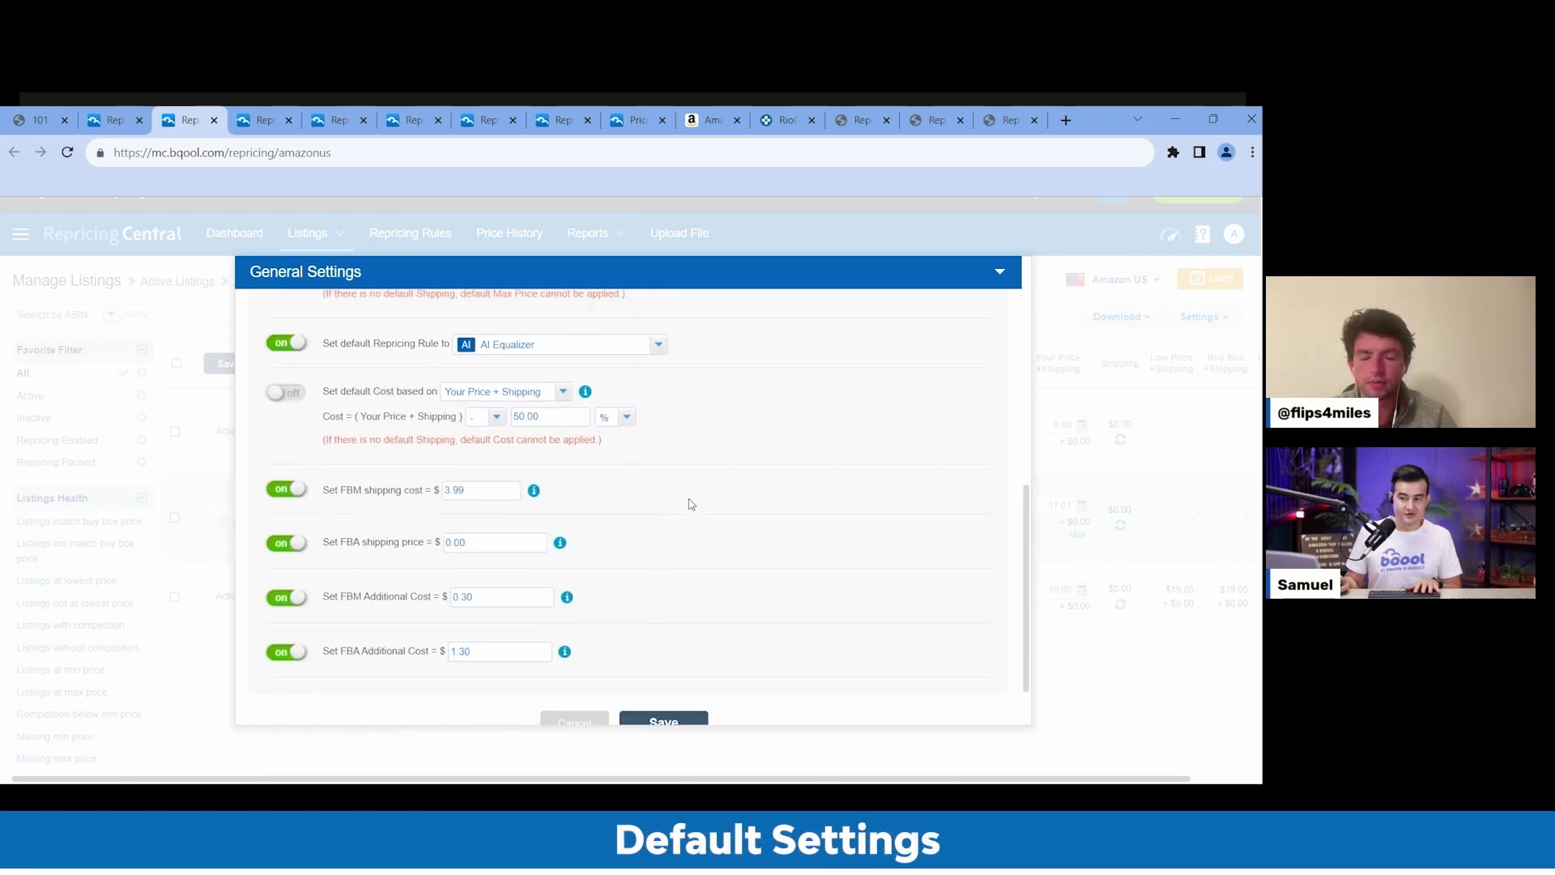
scroll(691, 509, "up", 1)
scroll(691, 510, "up", 3)
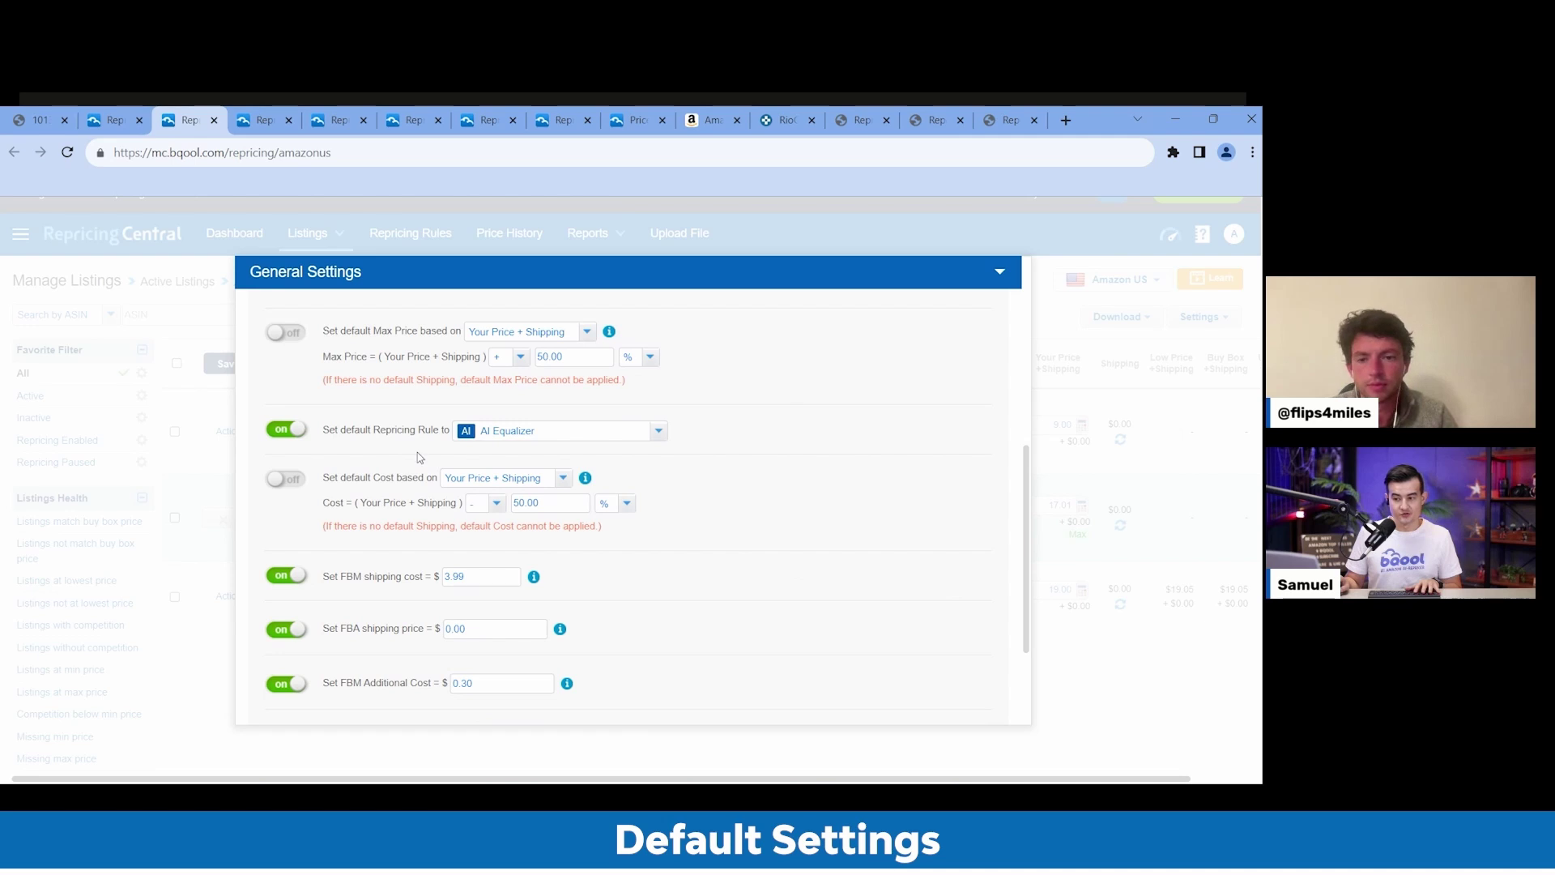
scroll(680, 487, "up", 1)
scroll(680, 488, "up", 2)
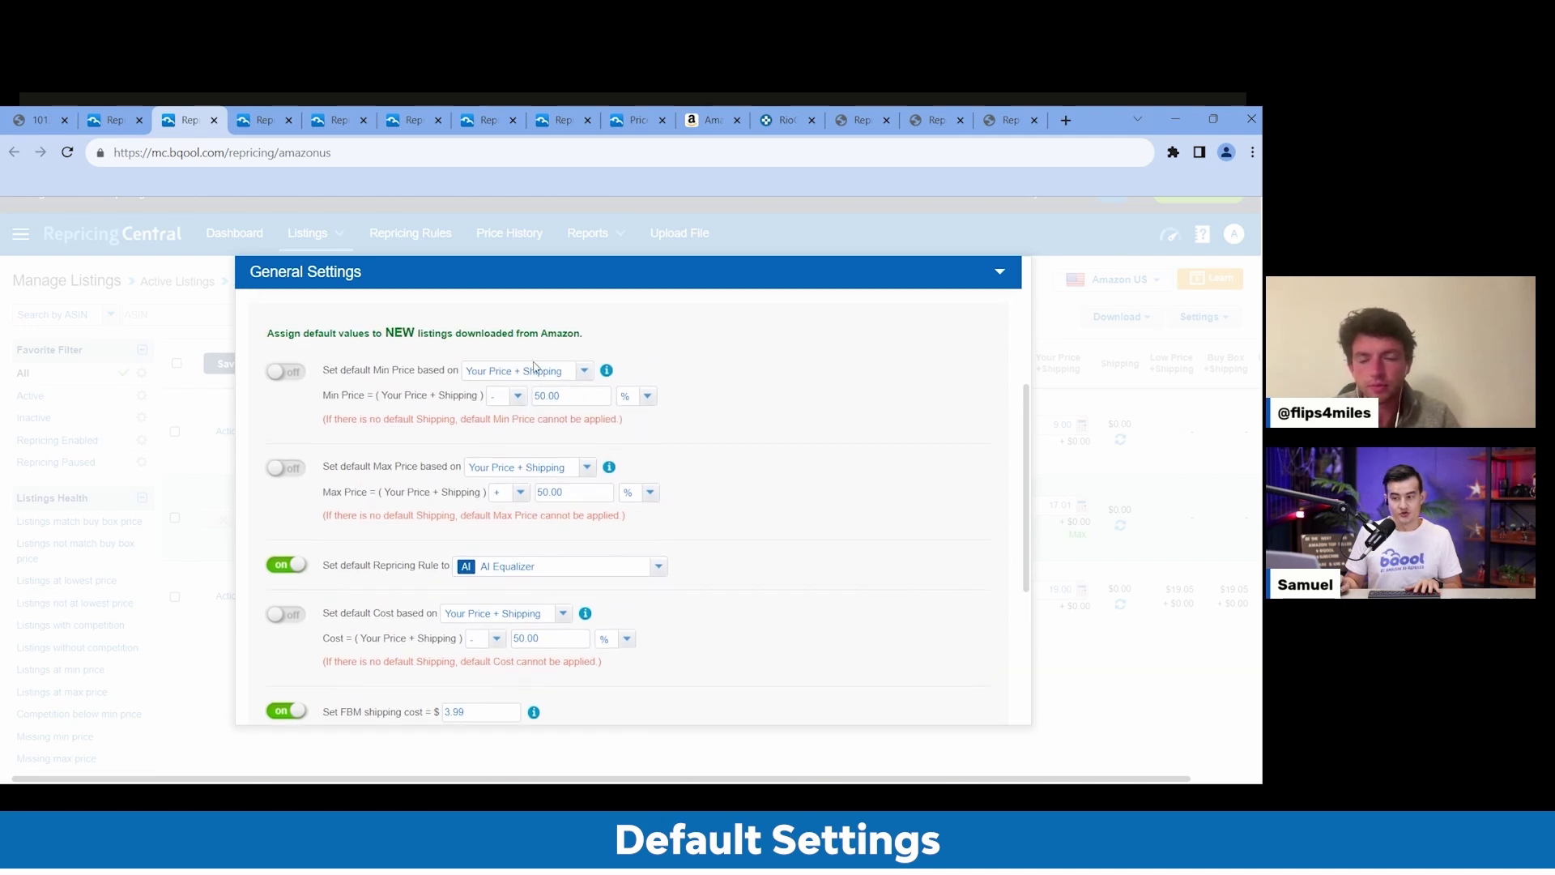
scroll(685, 569, "down", 4)
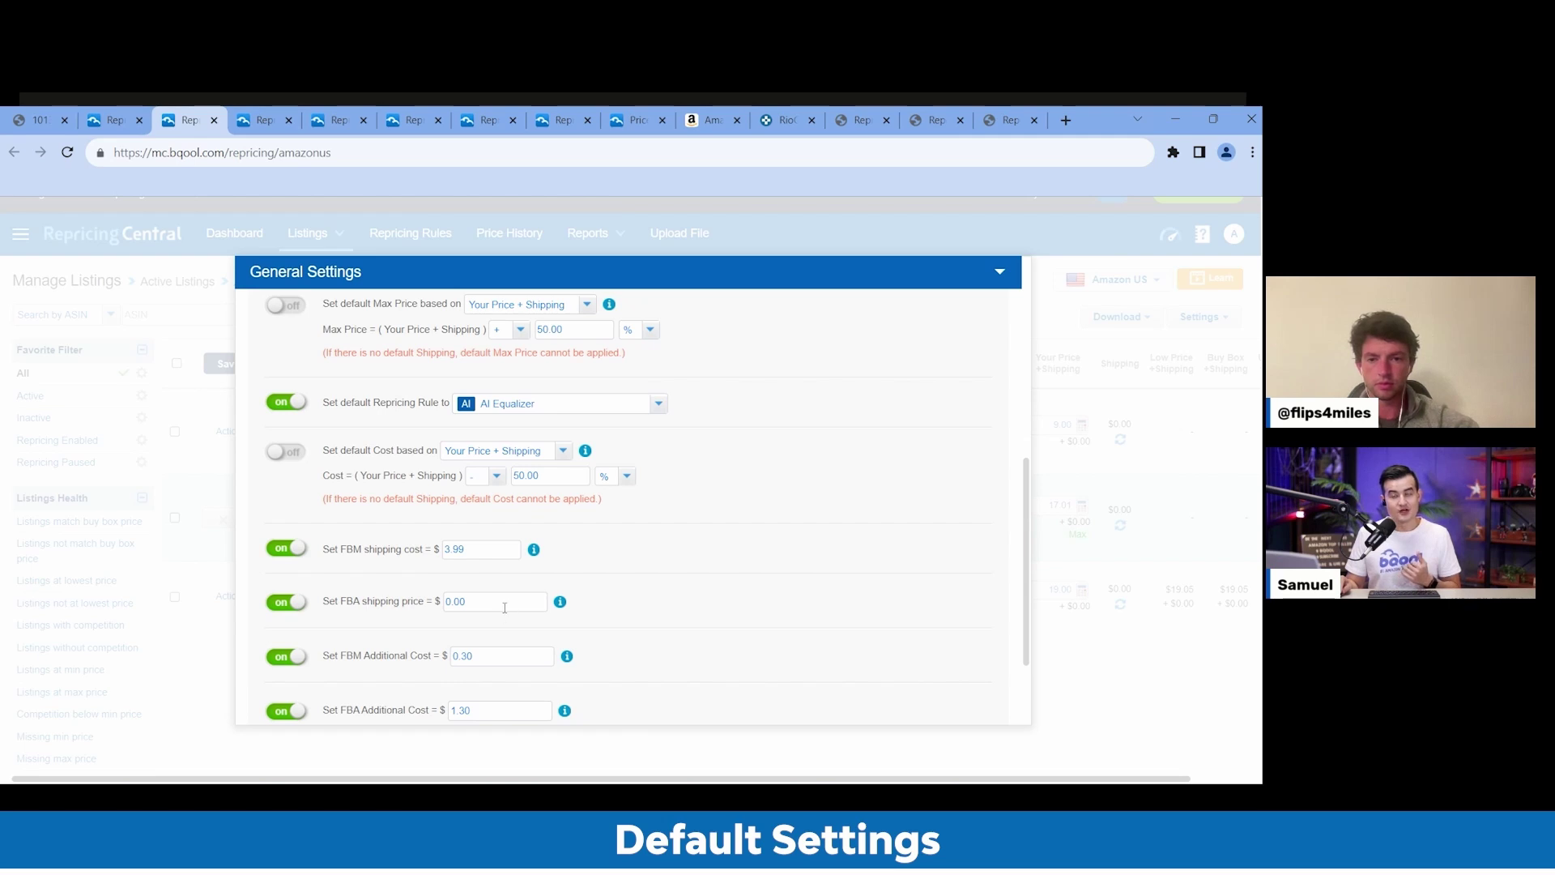
scroll(509, 614, "down", 1)
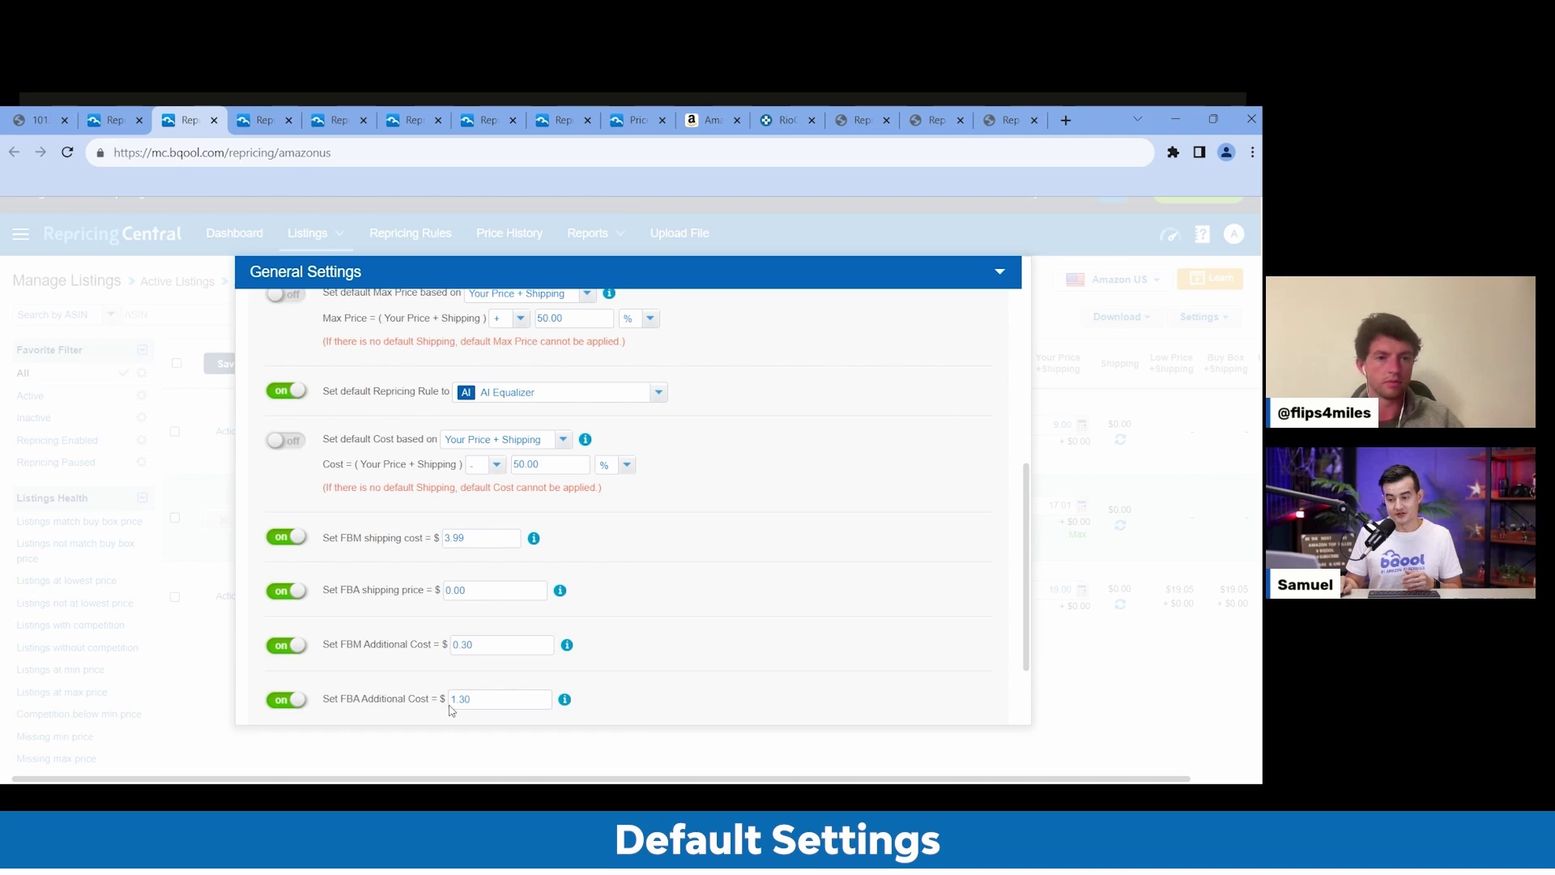
left_click(1110, 353)
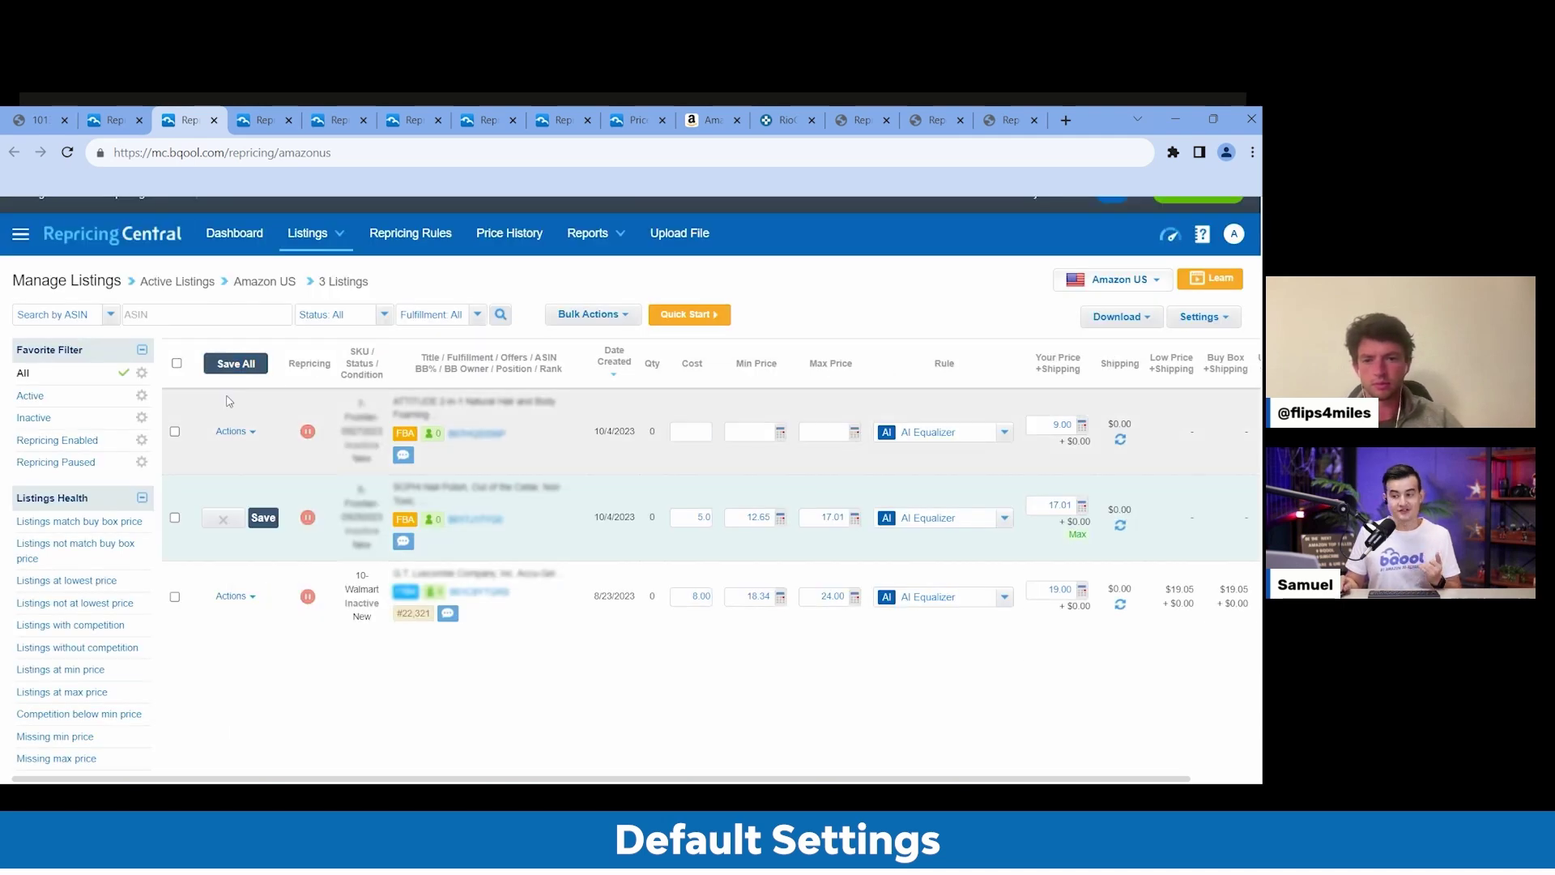
Set an additional cost of $1.30 in bulk for all three selected listings, save it and close the min price profit calculator
left_click(176, 363)
left_click(592, 315)
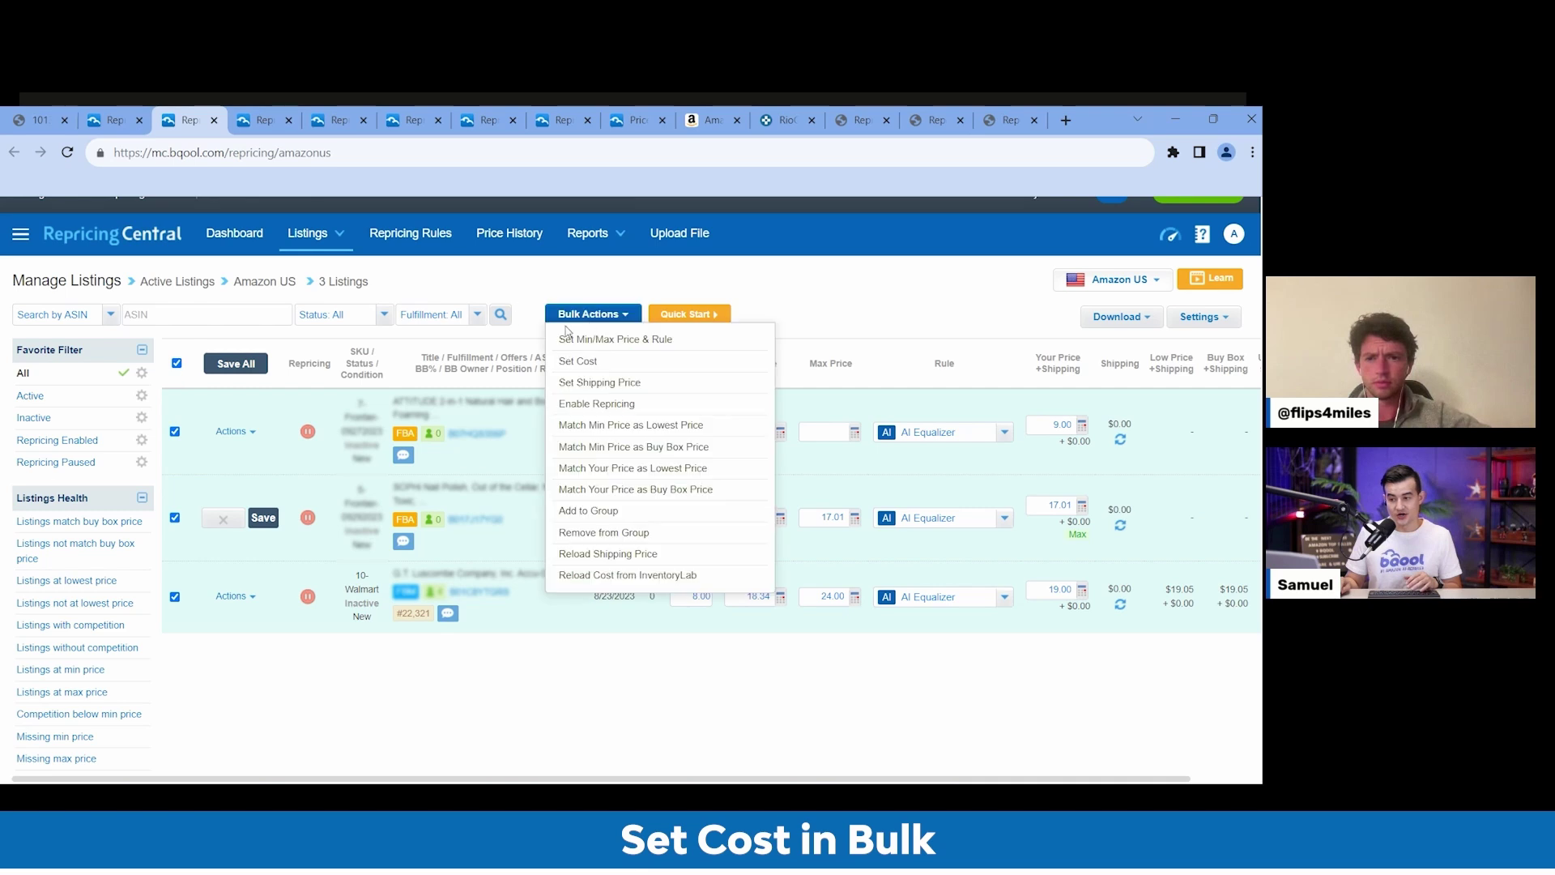
left_click(600, 362)
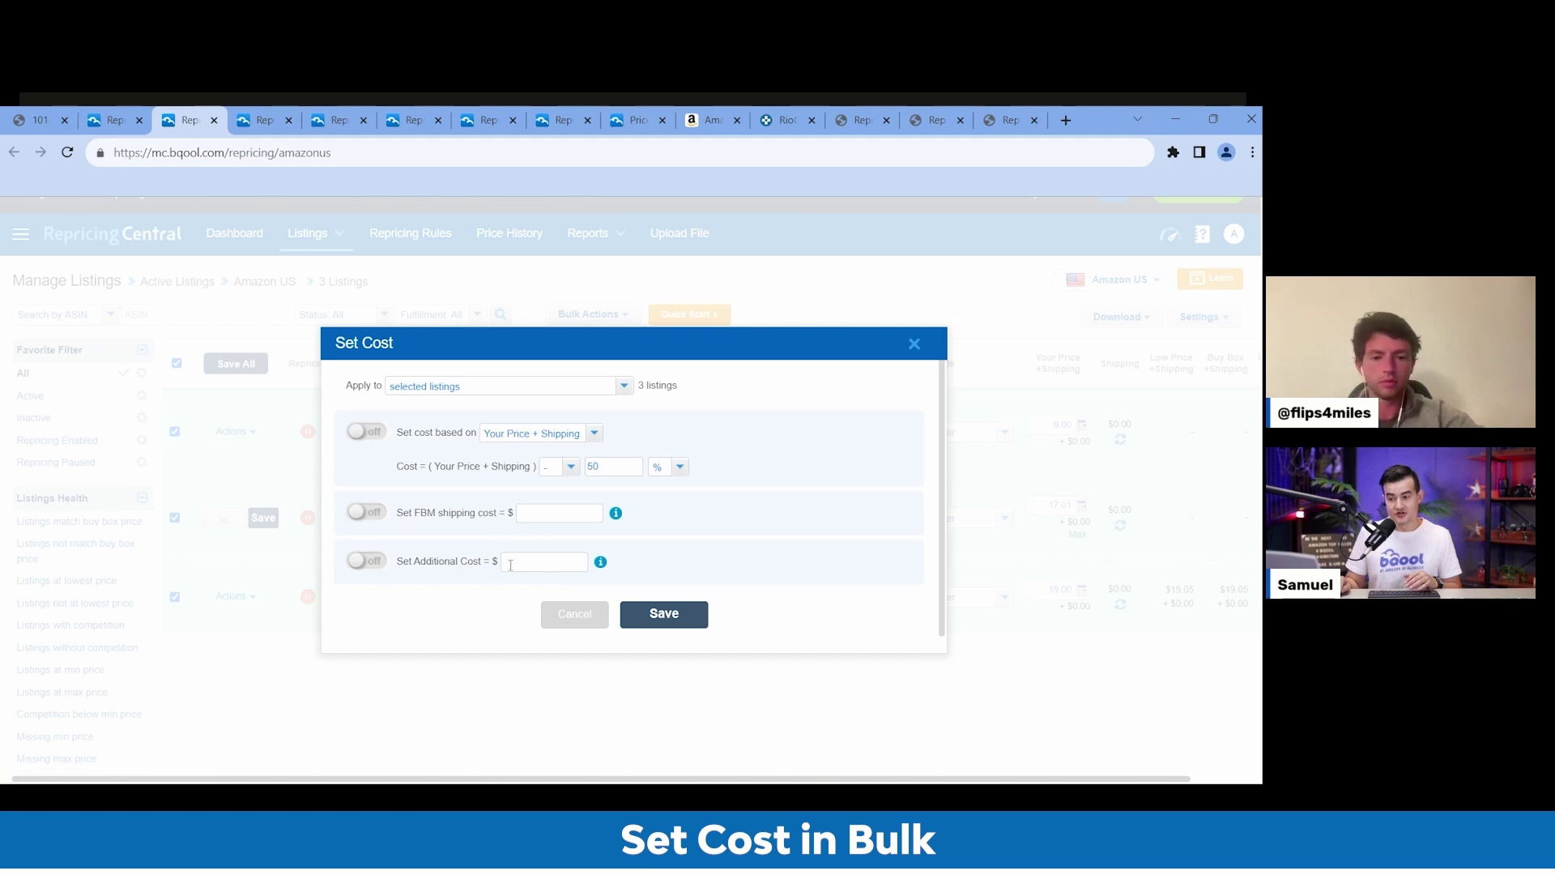
left_click(511, 564)
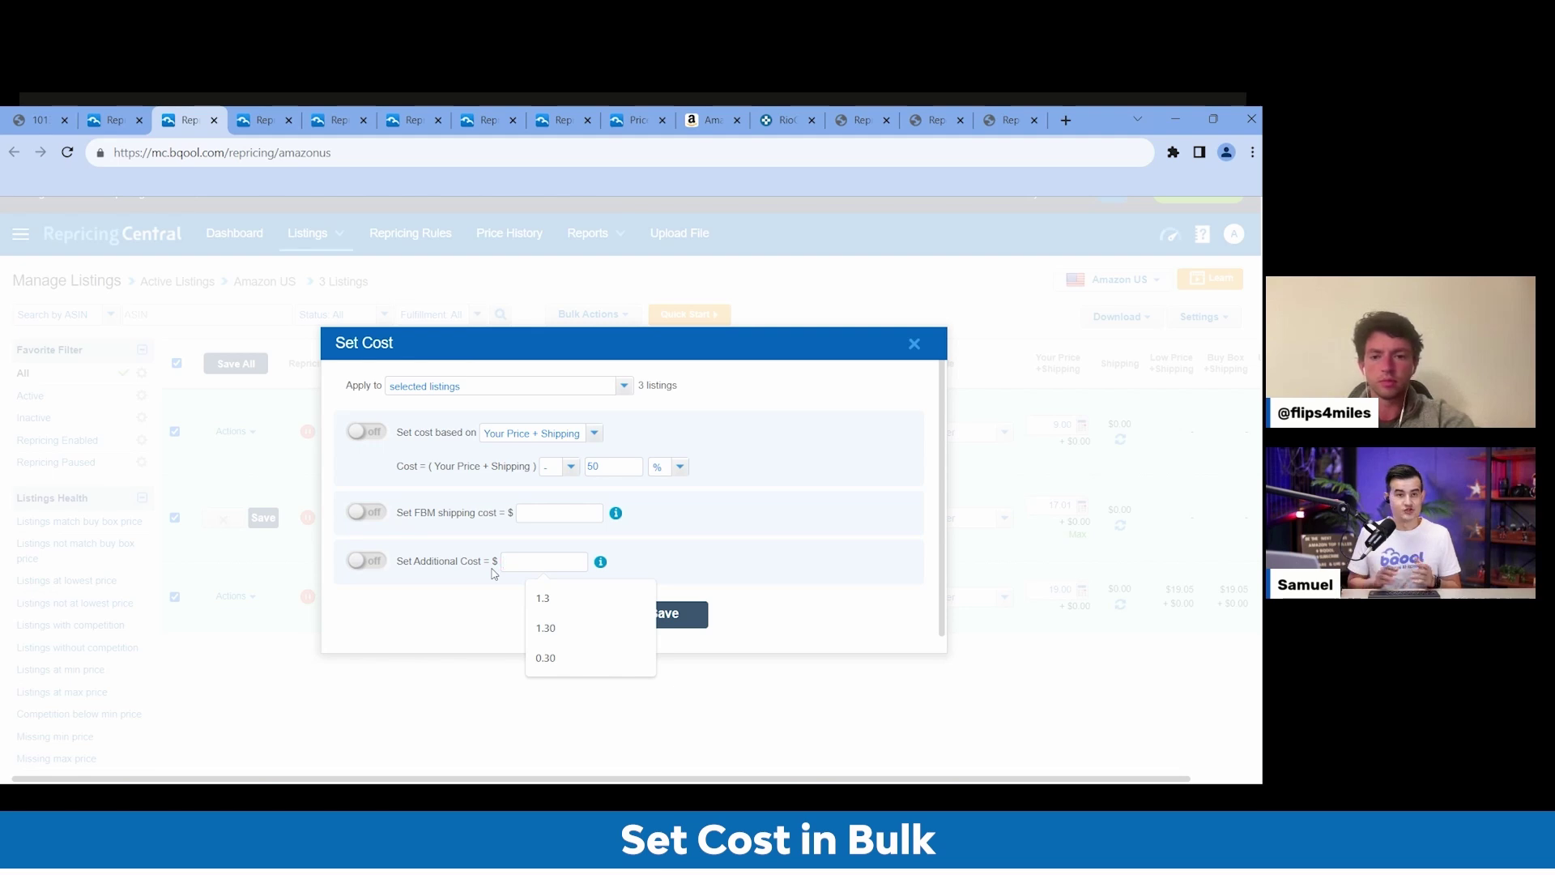
type("1")
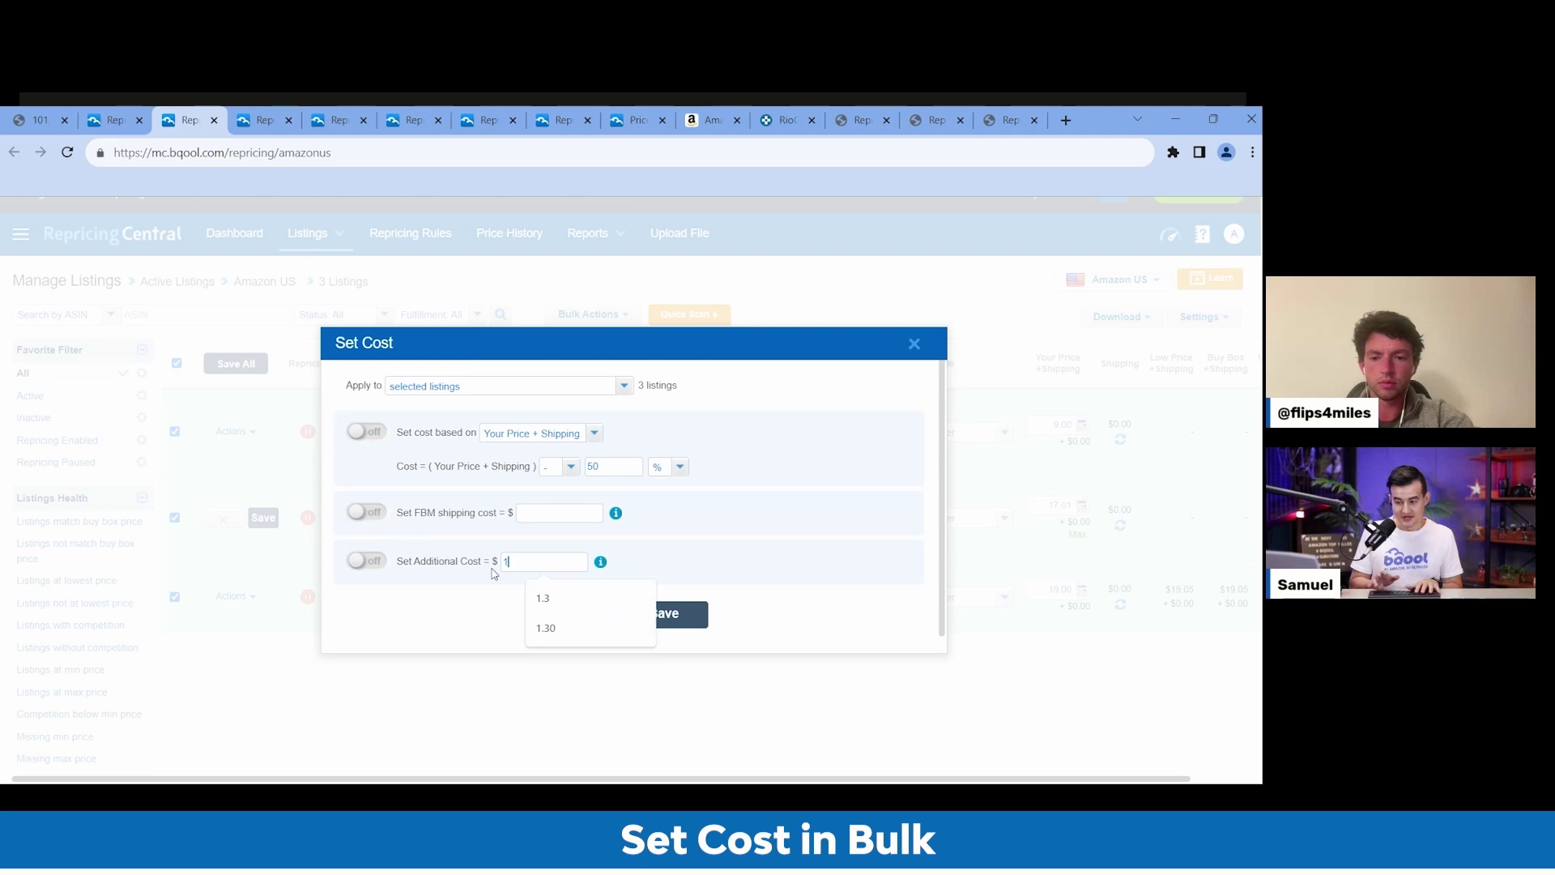
type(".30")
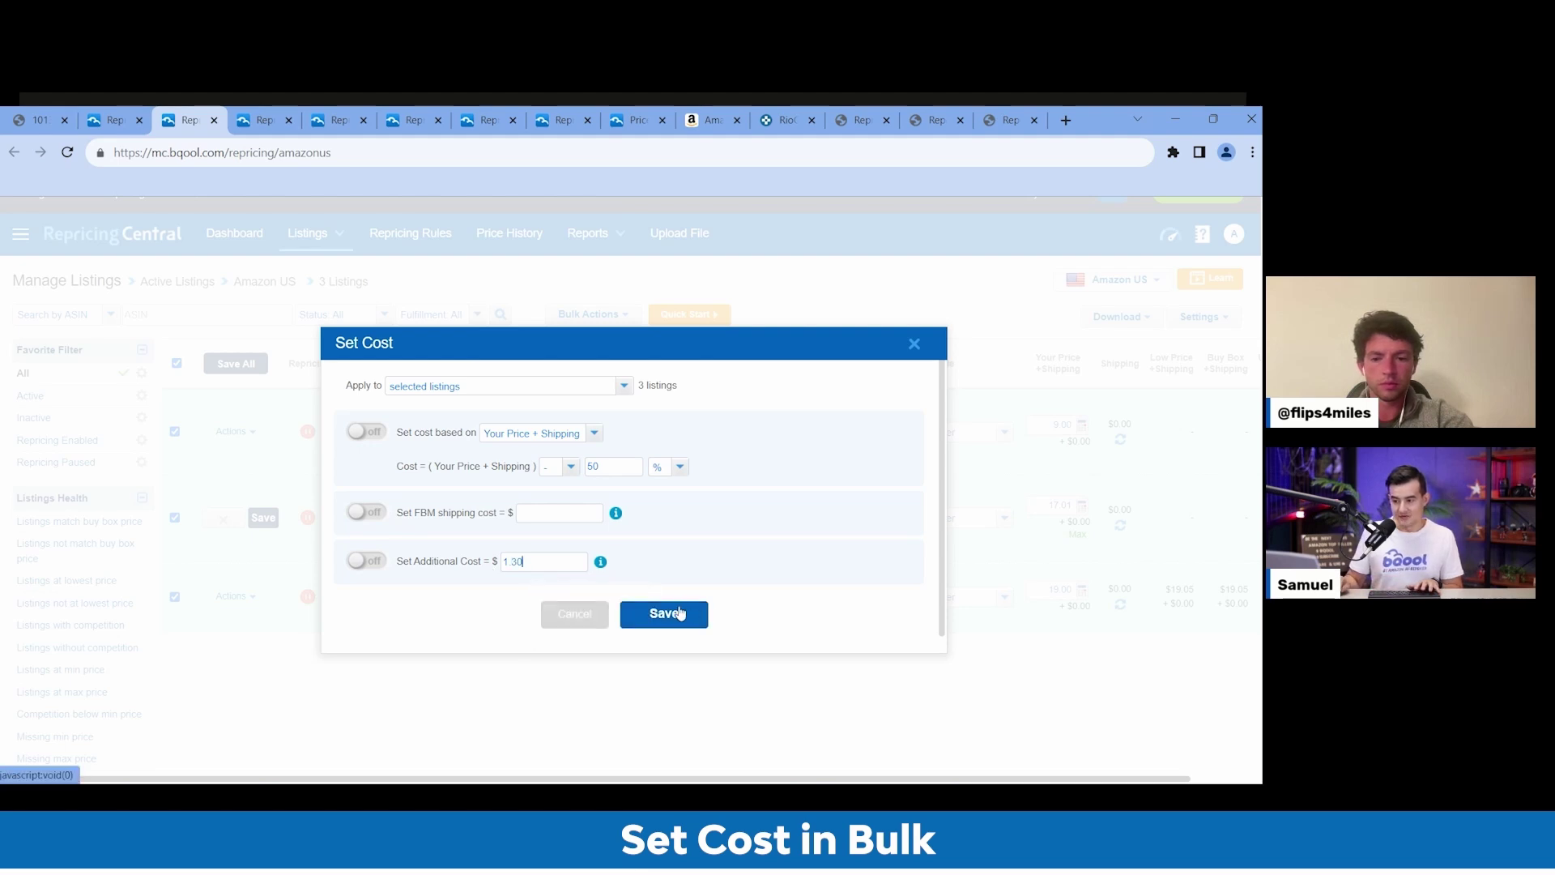
left_click(362, 561)
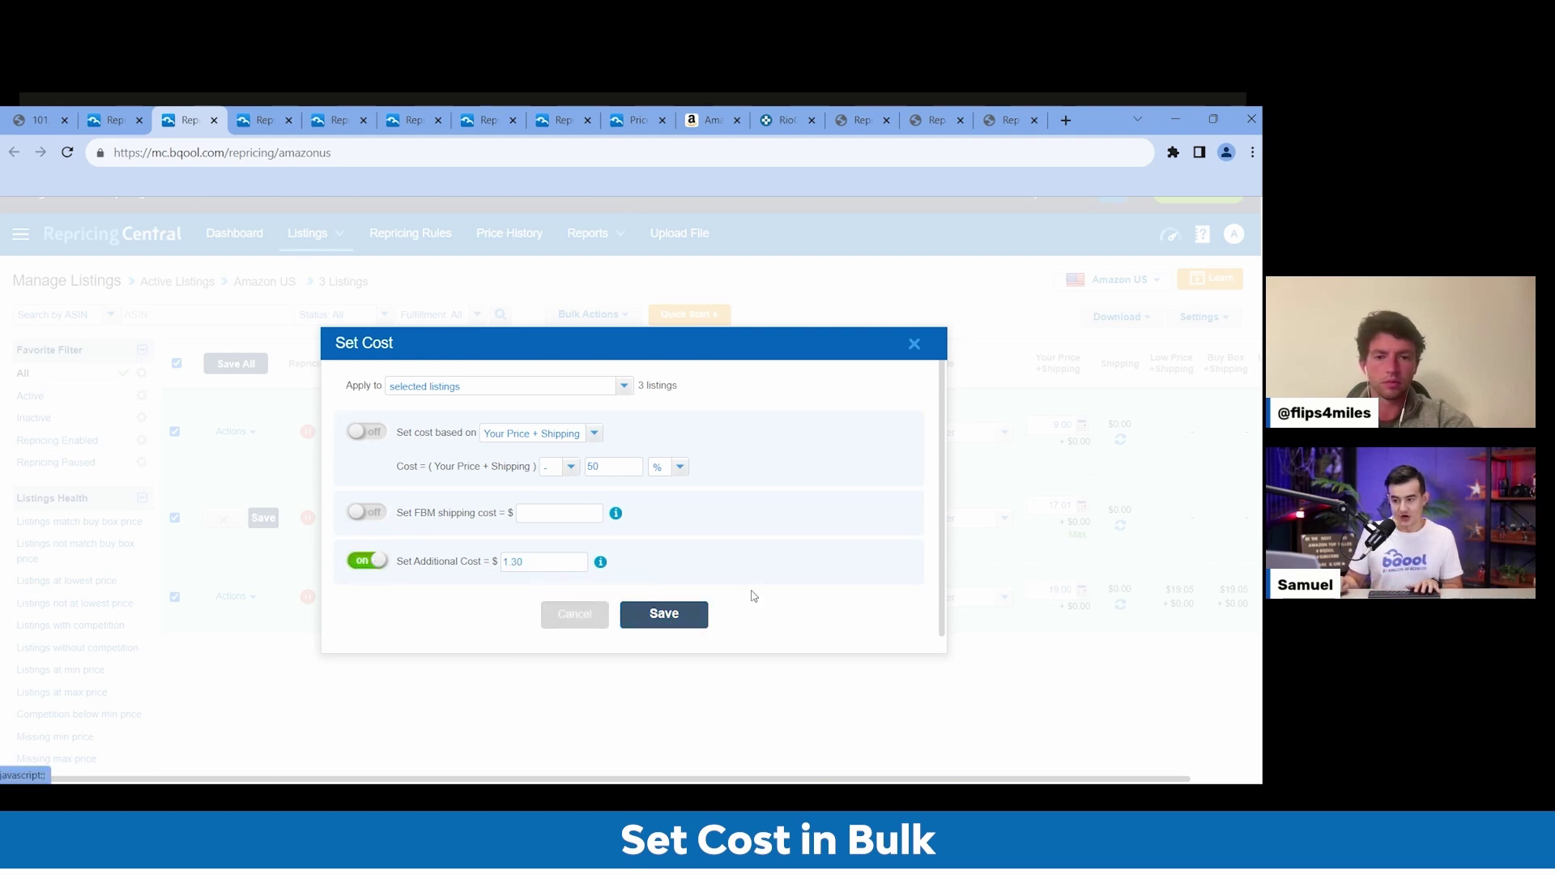
left_click(685, 612)
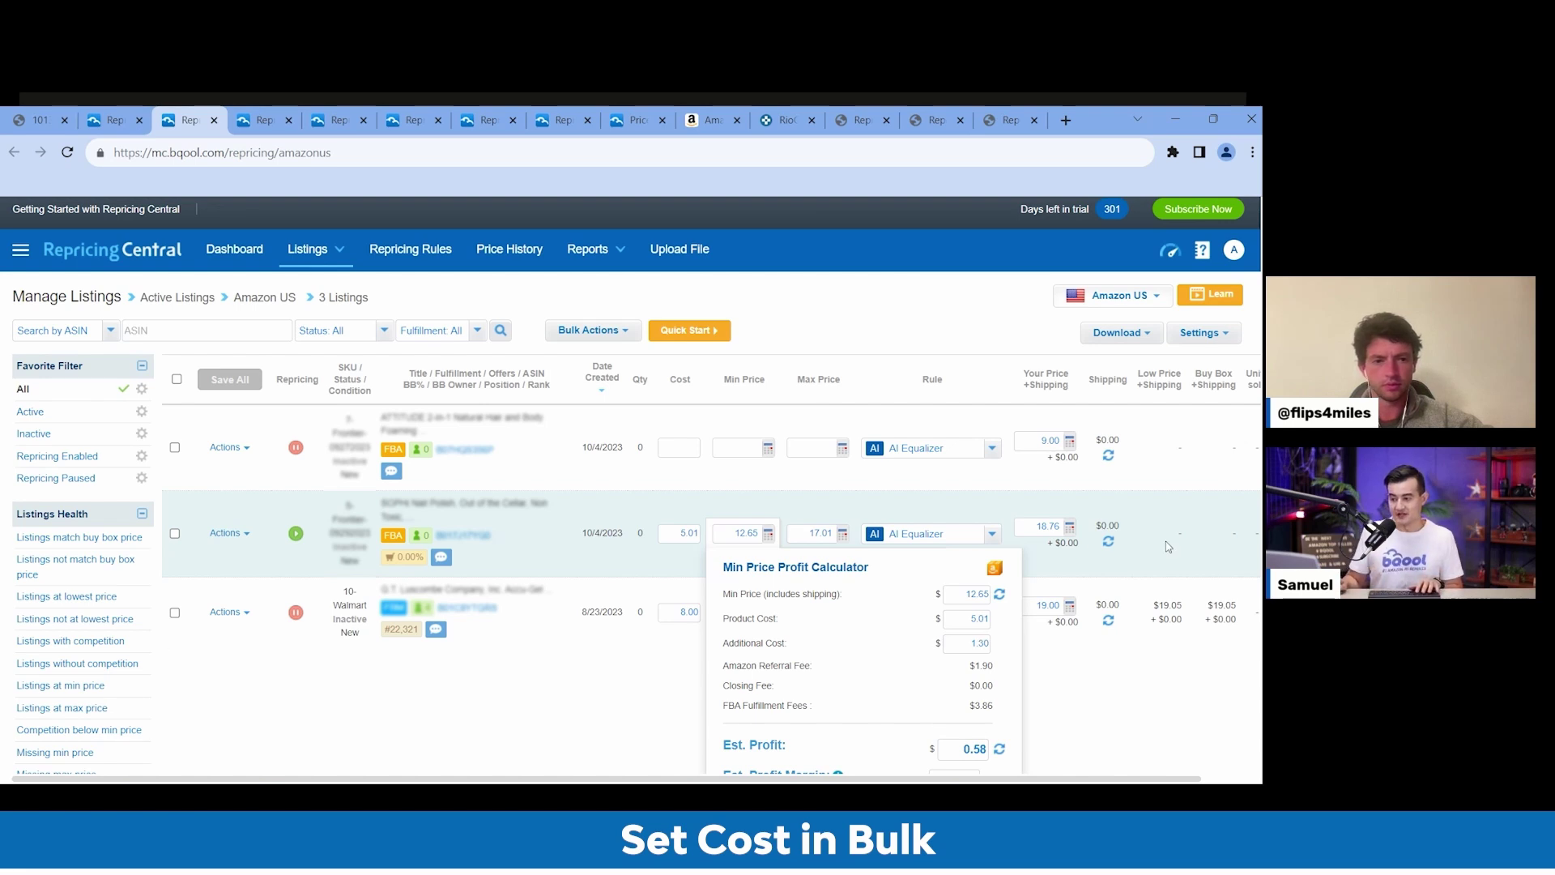
left_click(1091, 713)
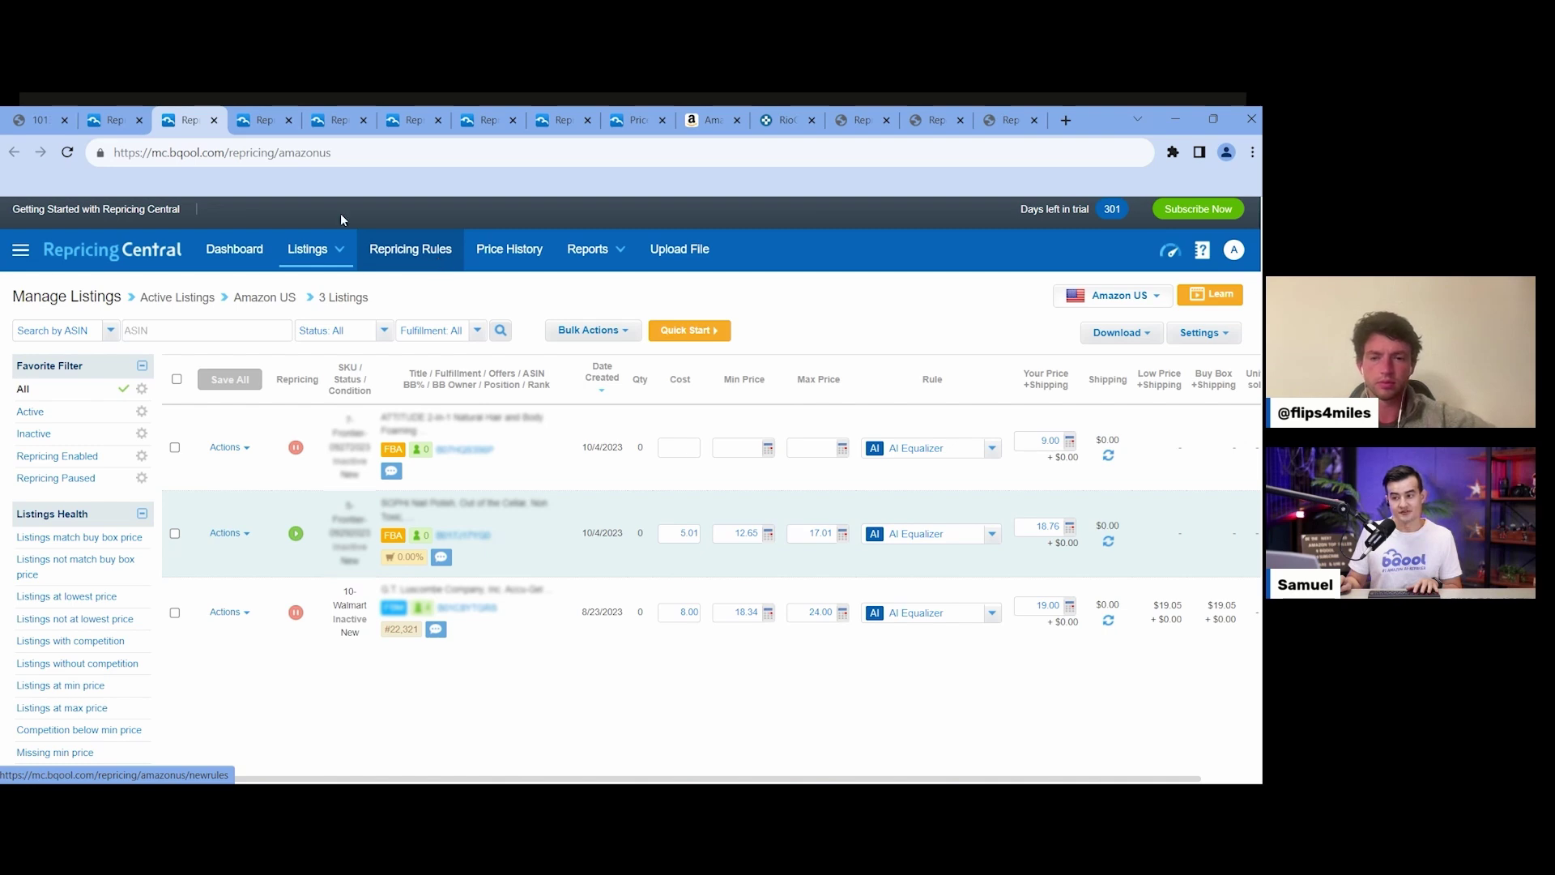
Start a new repricing rule from the Repricing Rules page and choose AI Equalizer as its AI-powered Win Buy Box type
left_click(259, 127)
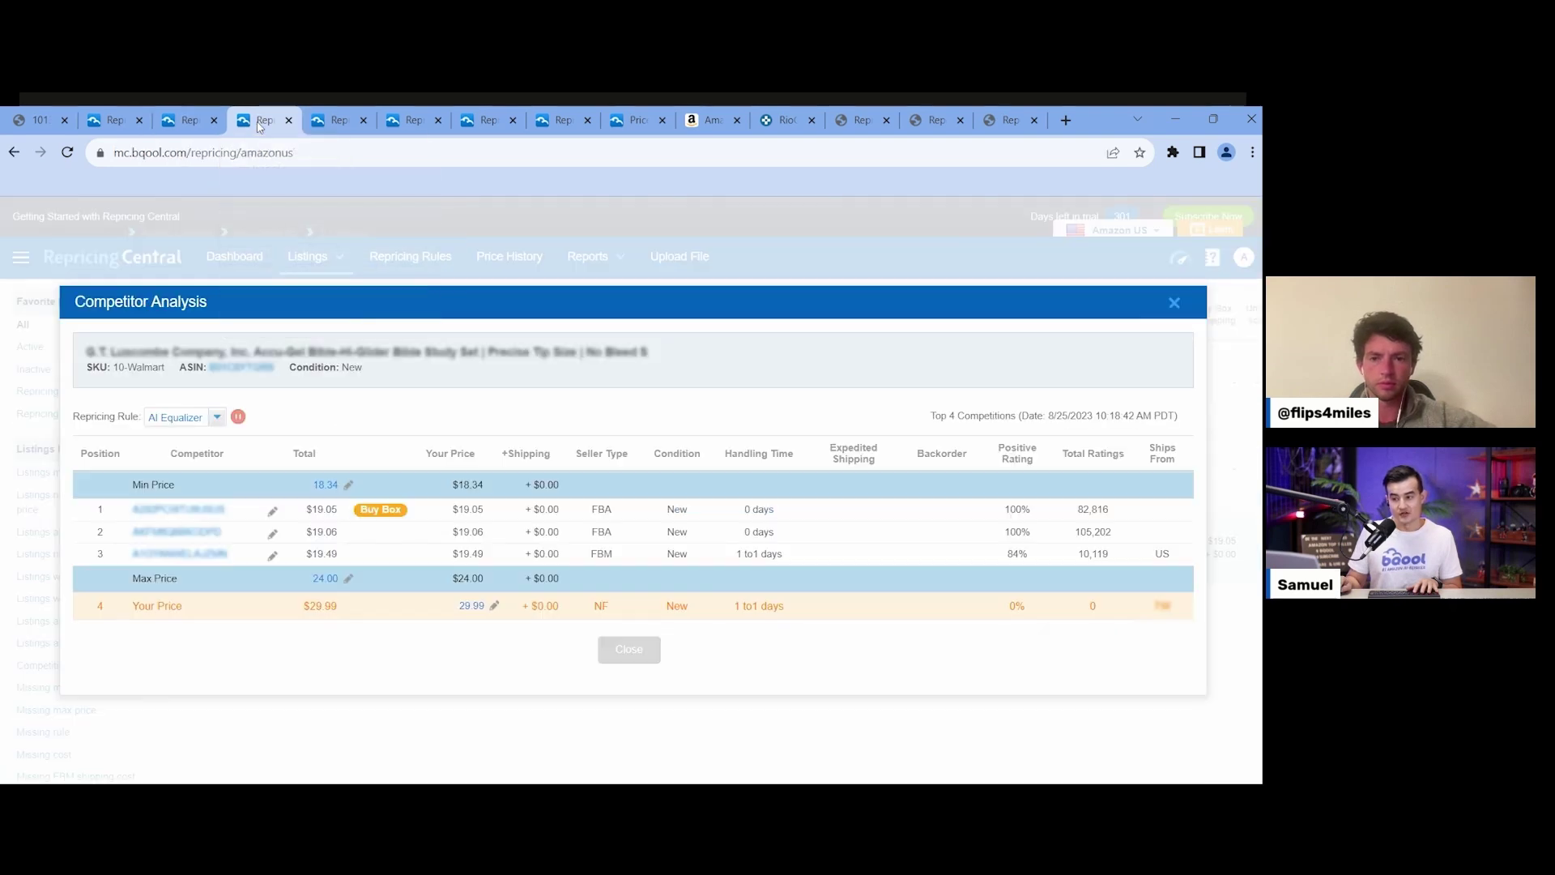
left_click(346, 122)
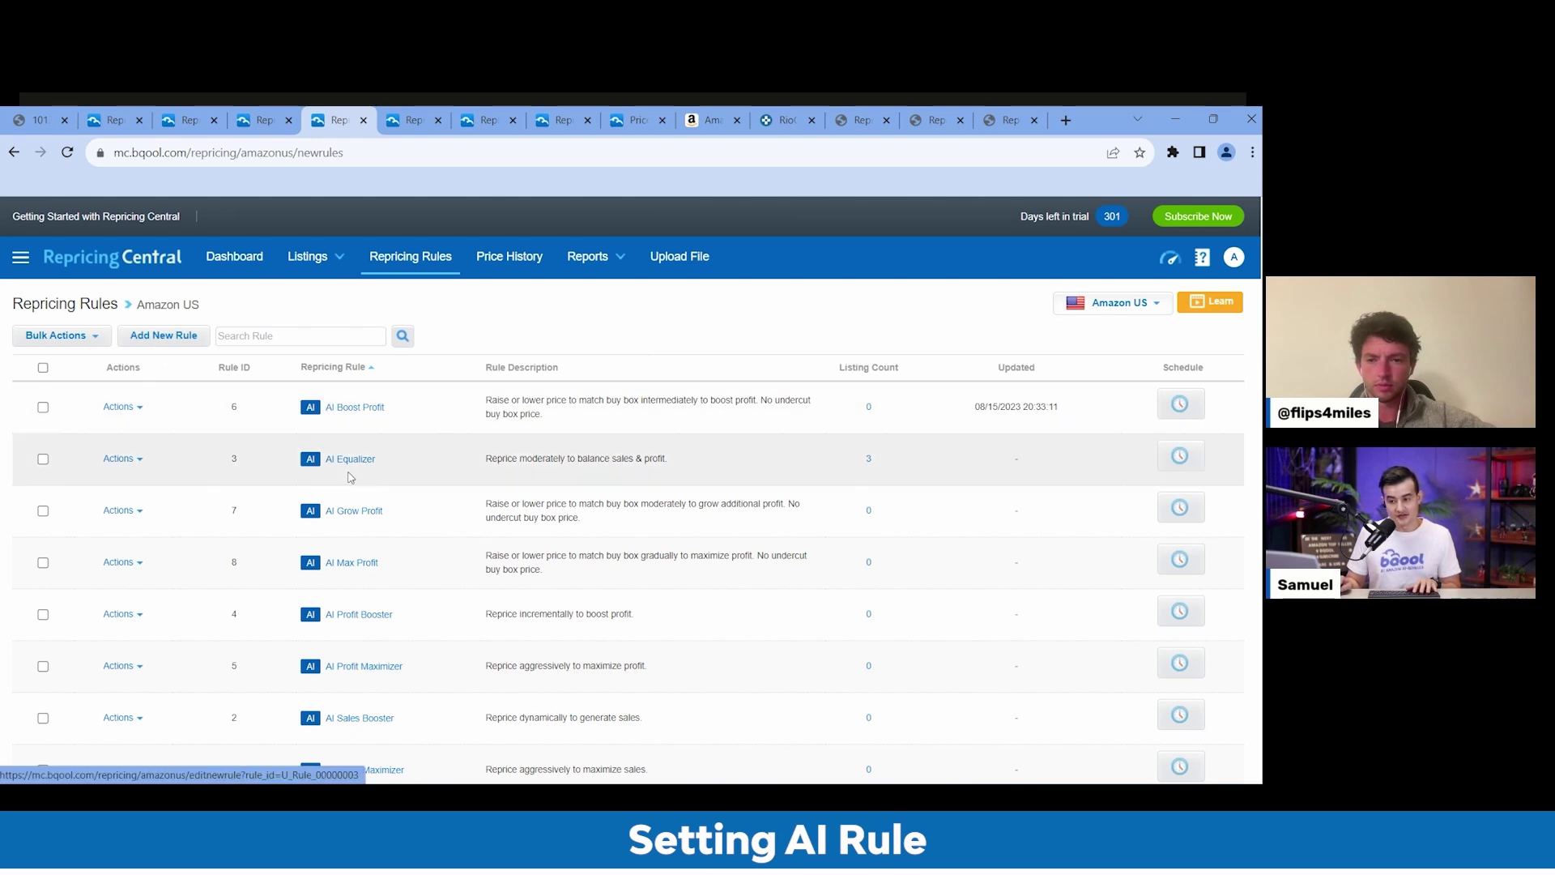
left_click(177, 341)
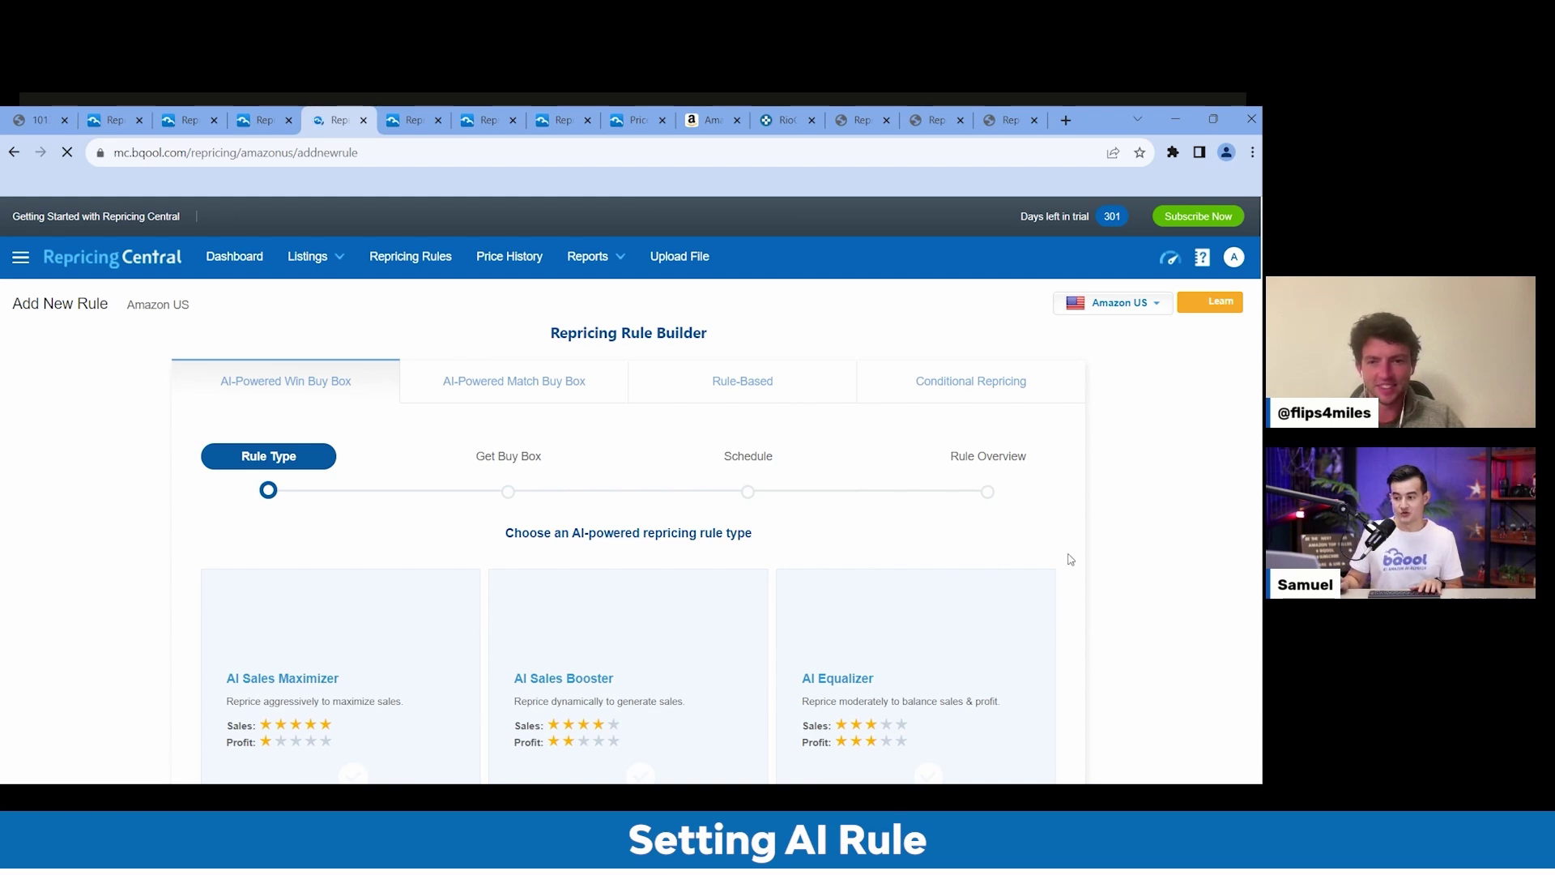
scroll(1138, 561, "down", 1)
scroll(1142, 572, "down", 4)
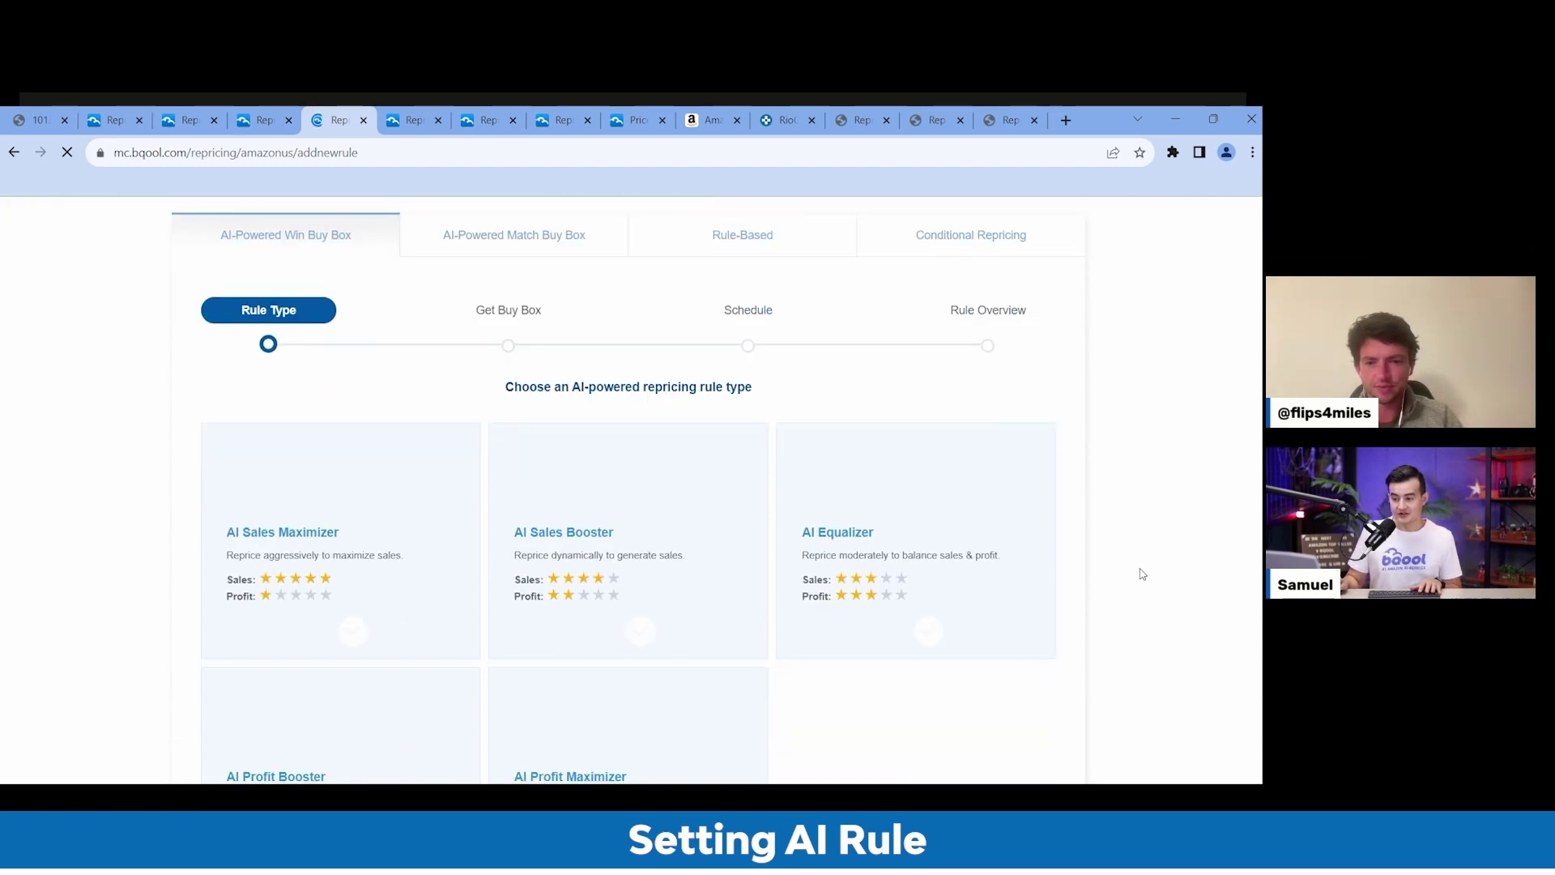
scroll(1147, 583, "up", 5)
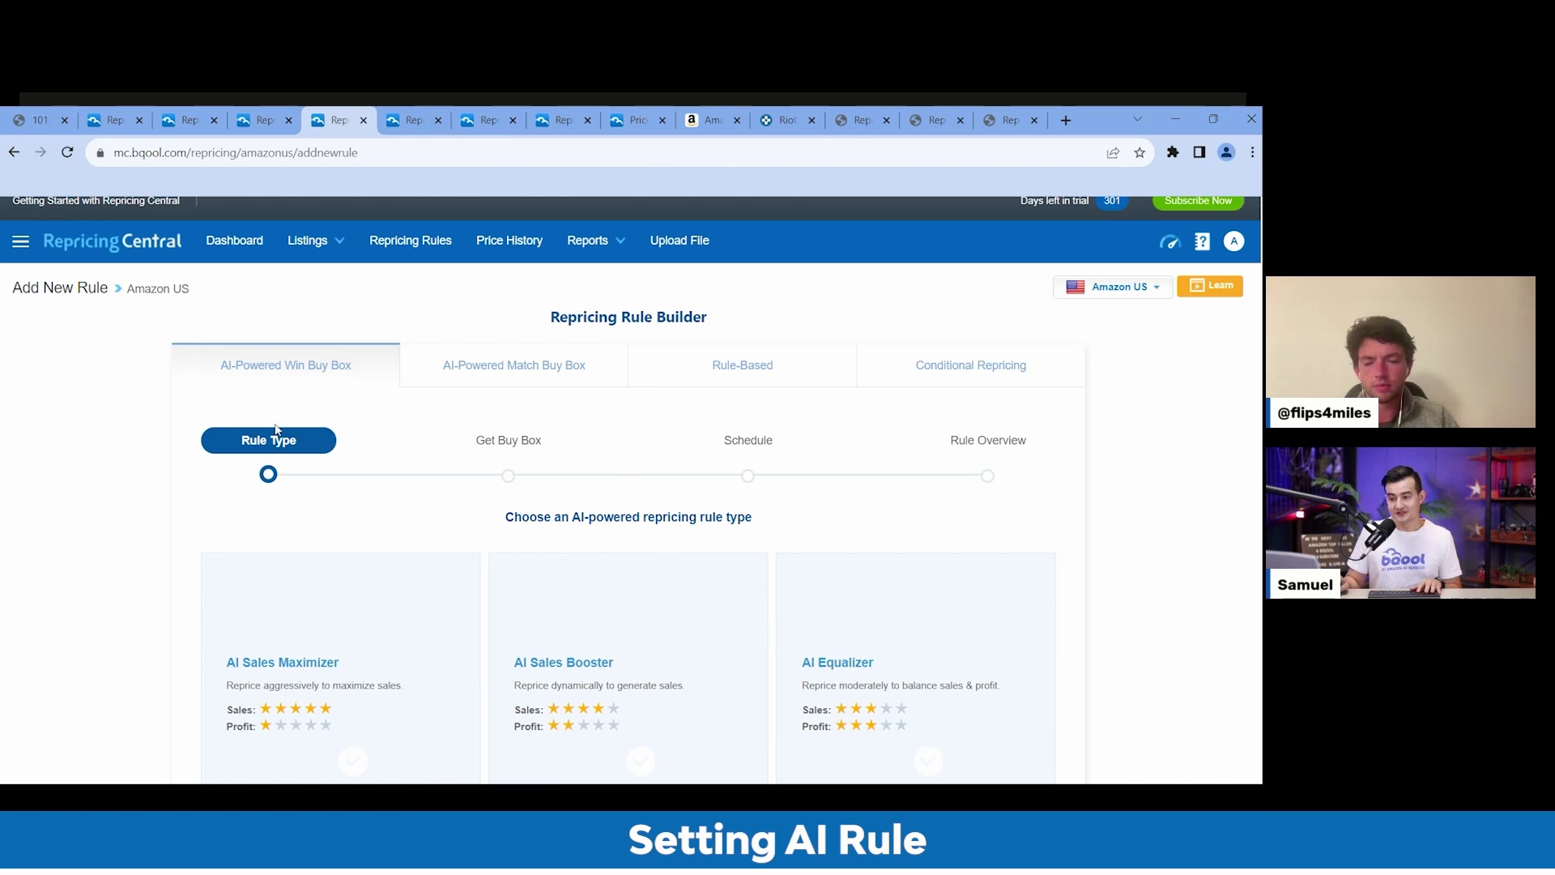
scroll(875, 502, "down", 3)
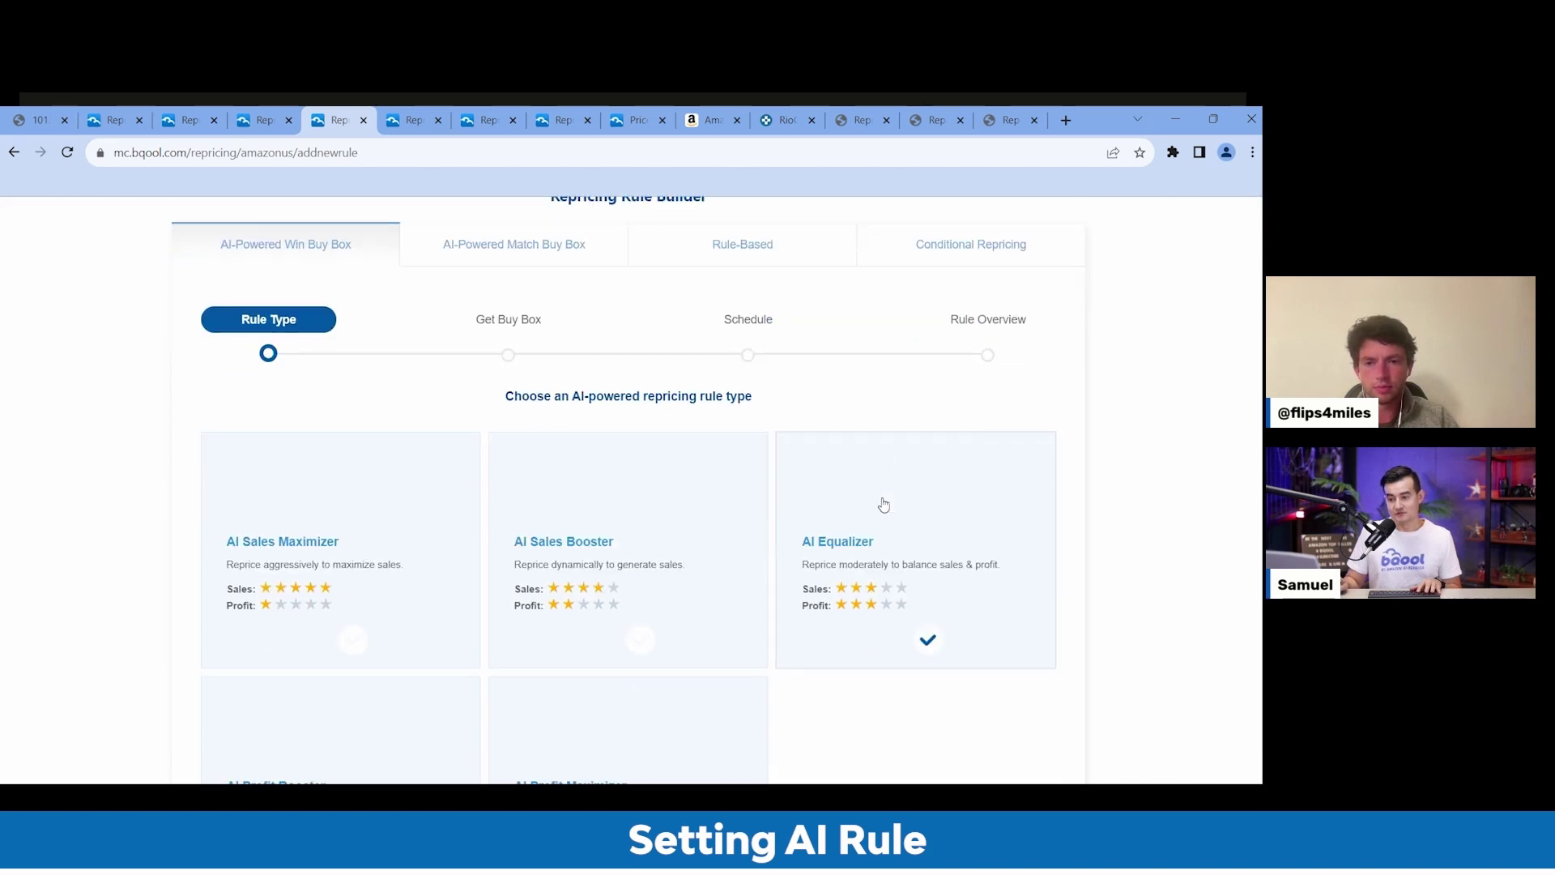
left_click(899, 557)
Name the rule AI Equalizer Test and continue to its Get Buy Box settings
scroll(802, 588, "down", 1)
scroll(806, 584, "down", 2)
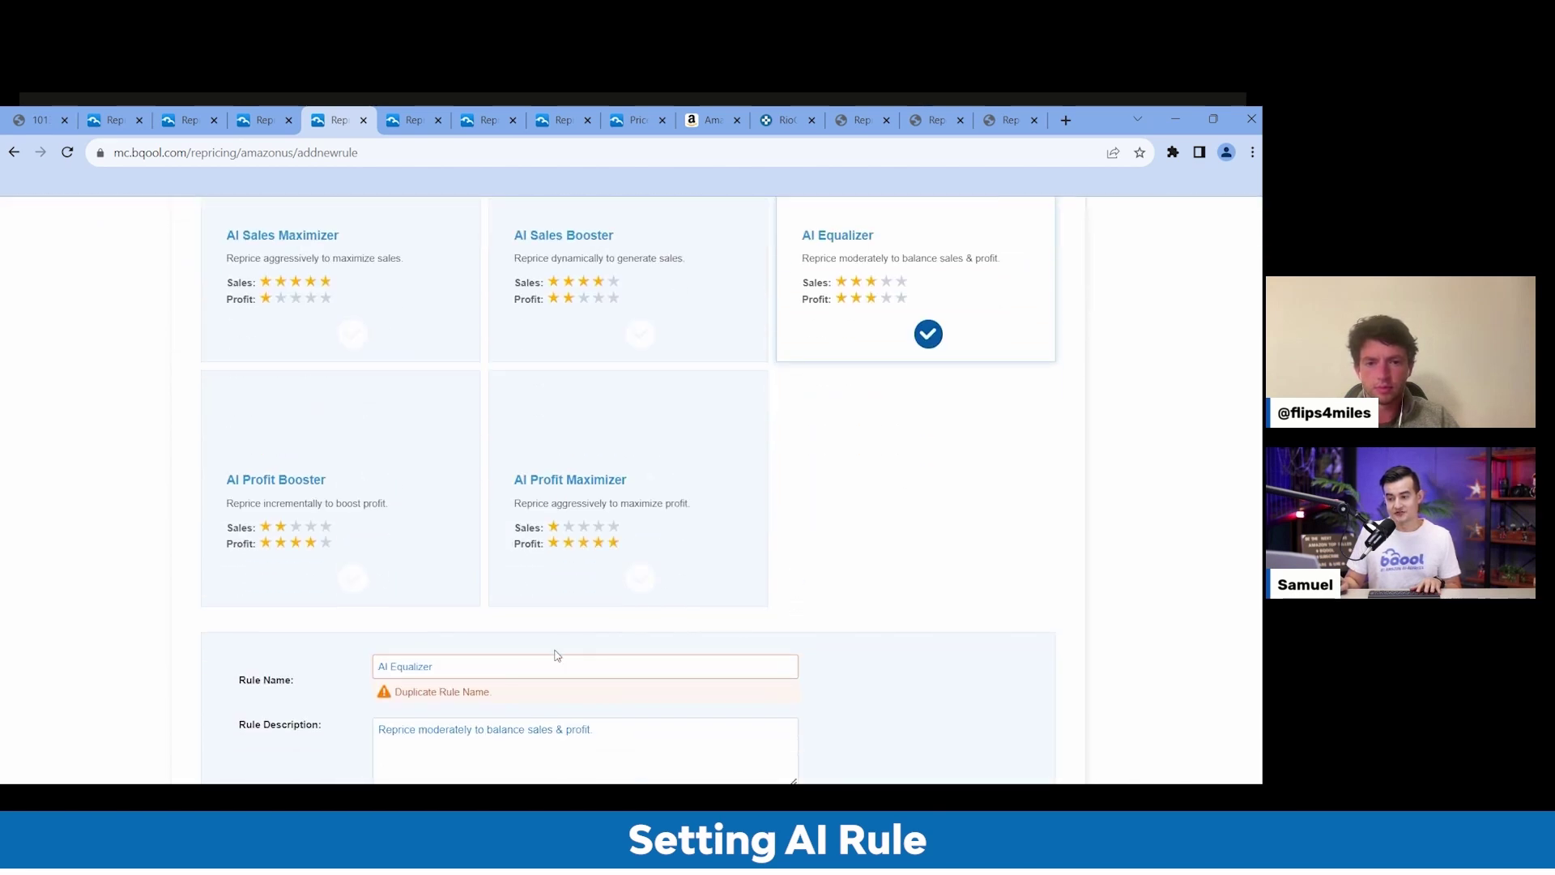
left_click(557, 653)
type("Test")
scroll(800, 645, "down", 1)
scroll(799, 645, "down", 2)
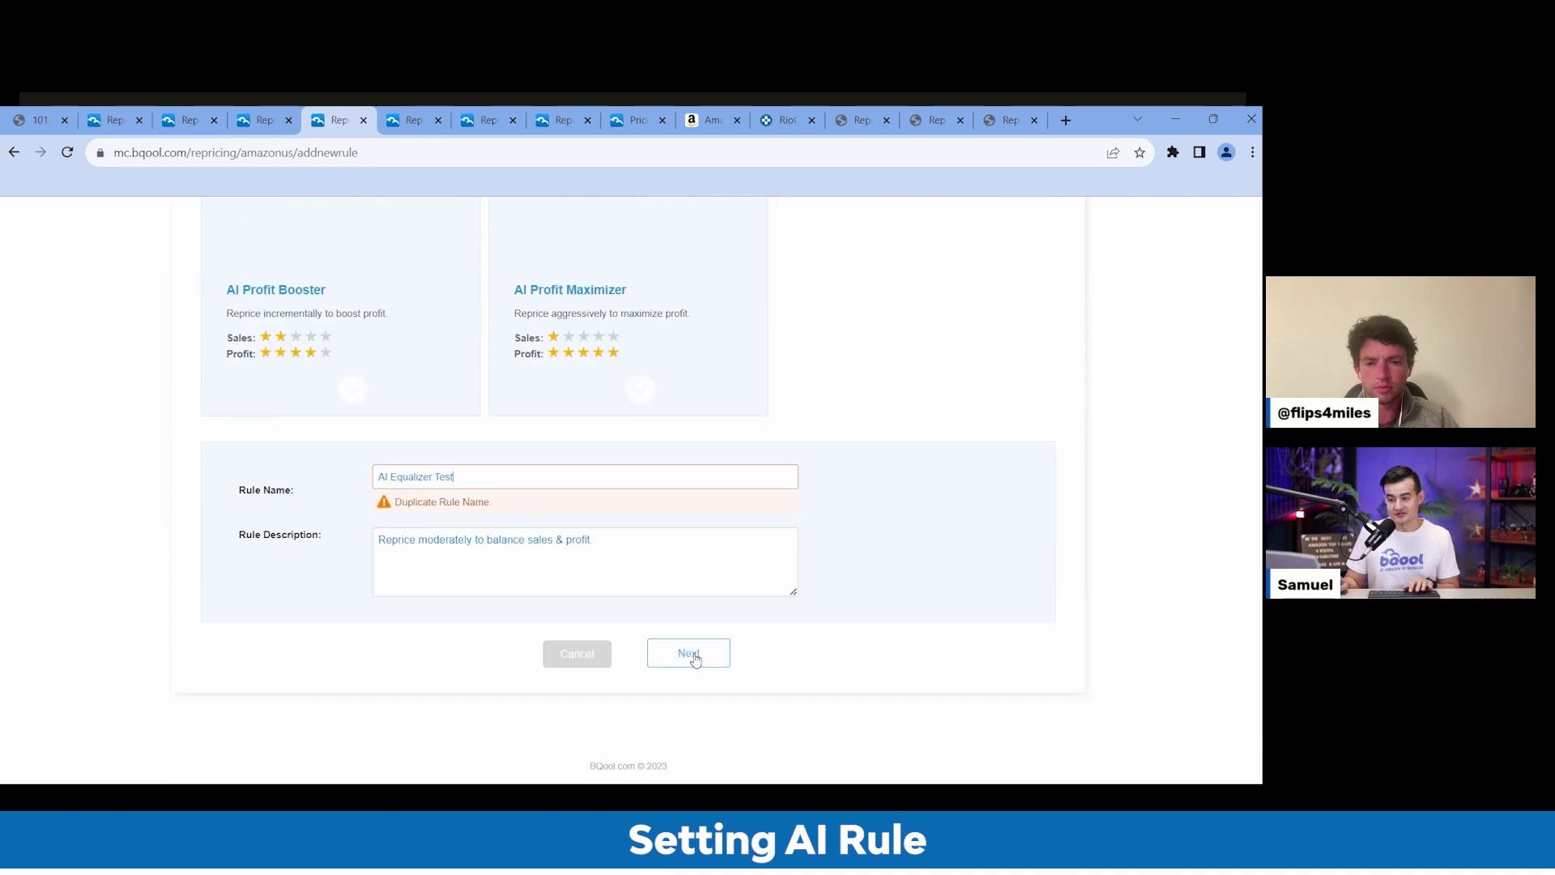
left_click(690, 650)
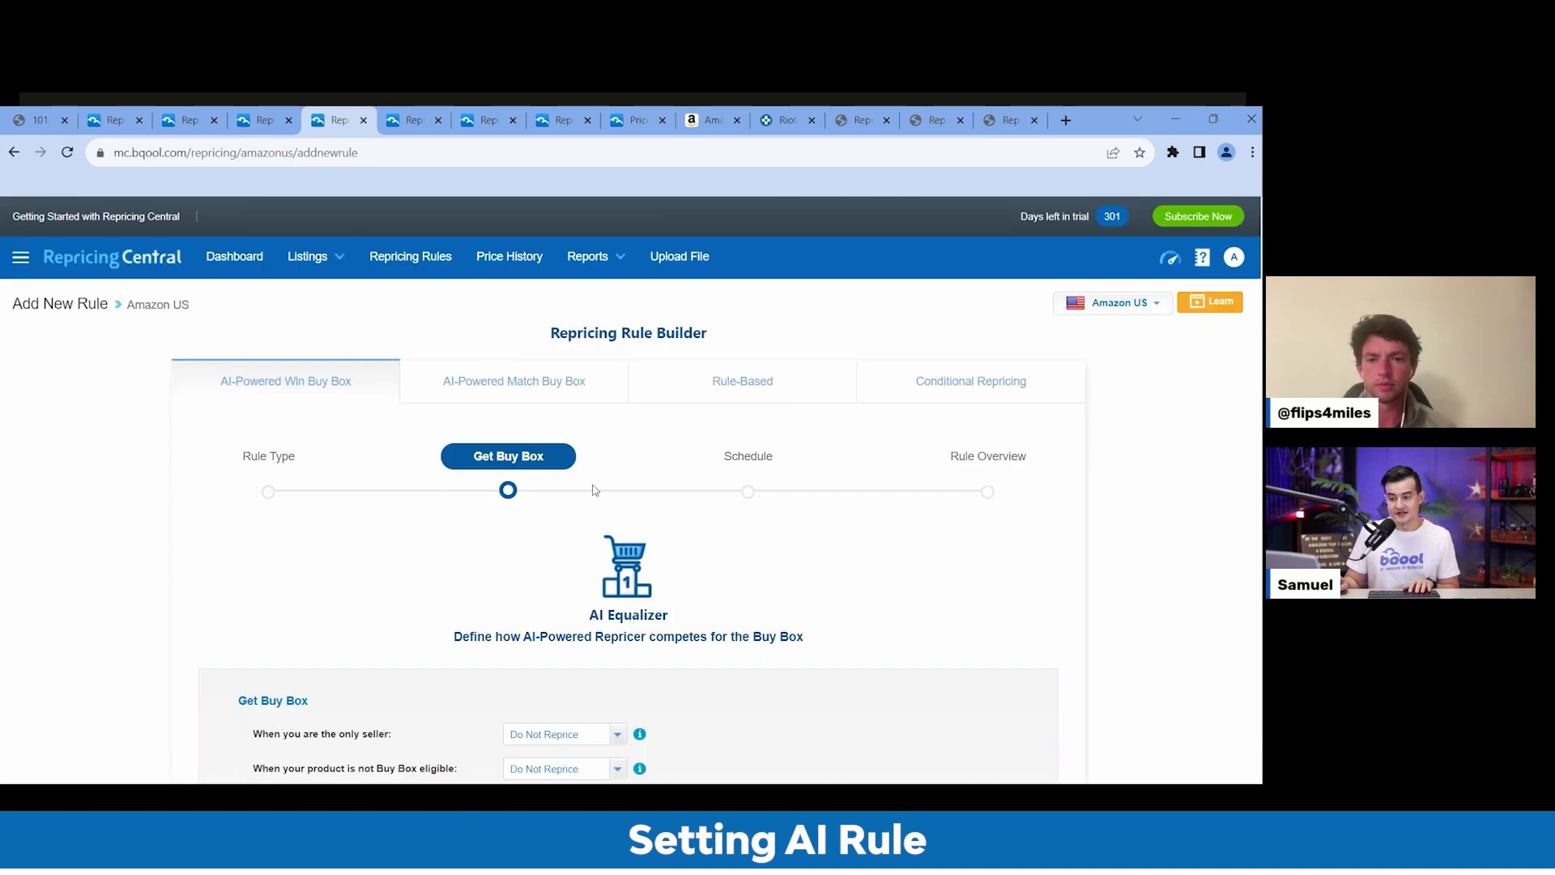
Set the rule to use Lowest Price + $0.02 when the Buy Box is suppressed and continue to the schedule
scroll(619, 519, "down", 2)
scroll(616, 515, "down", 1)
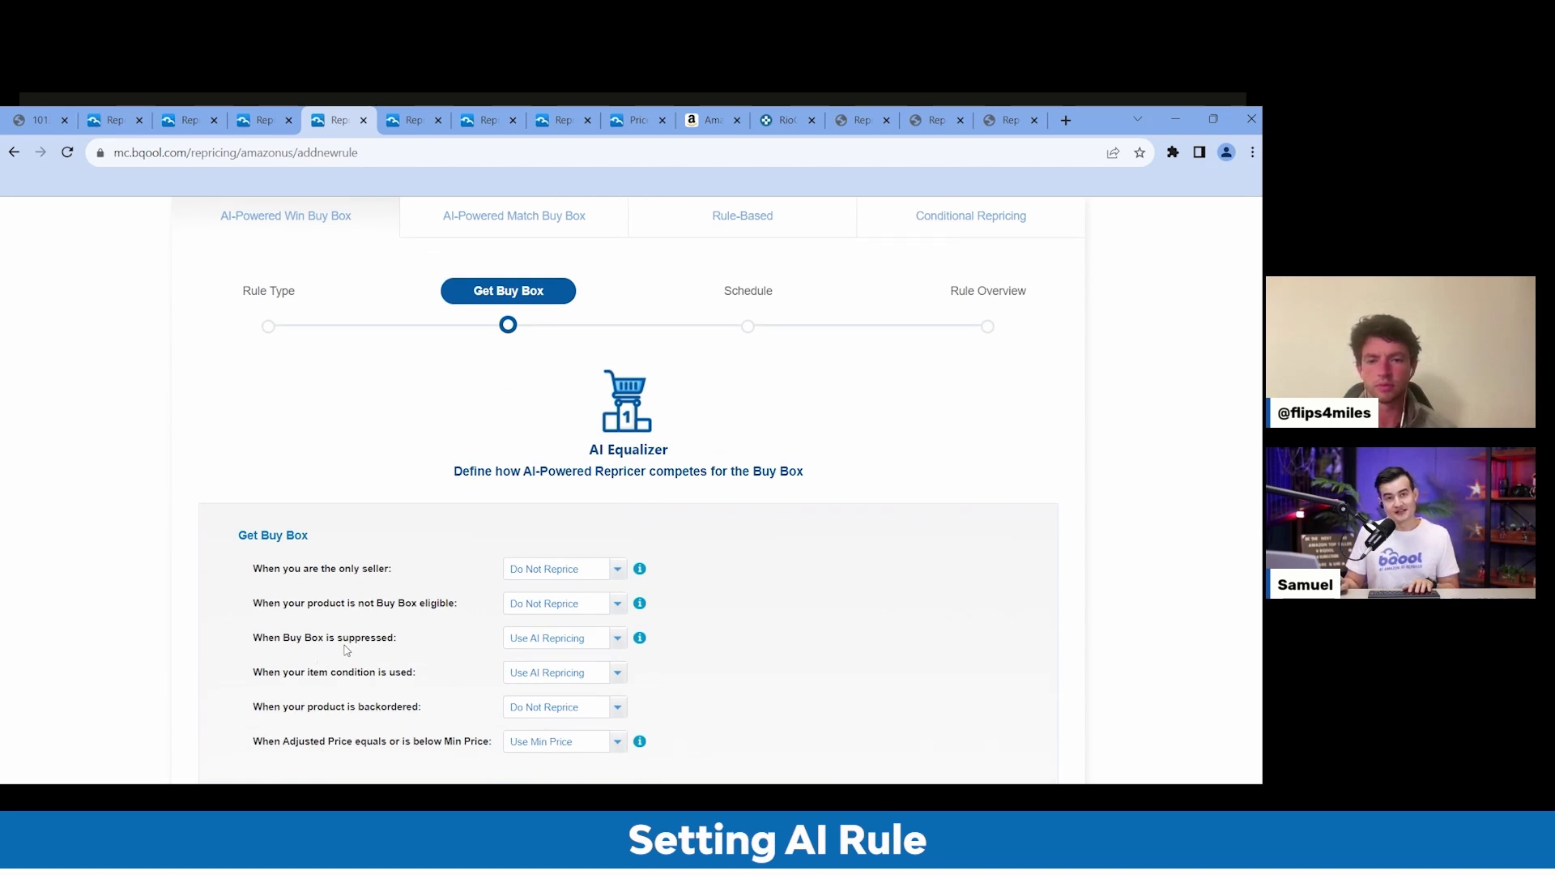
left_click(561, 645)
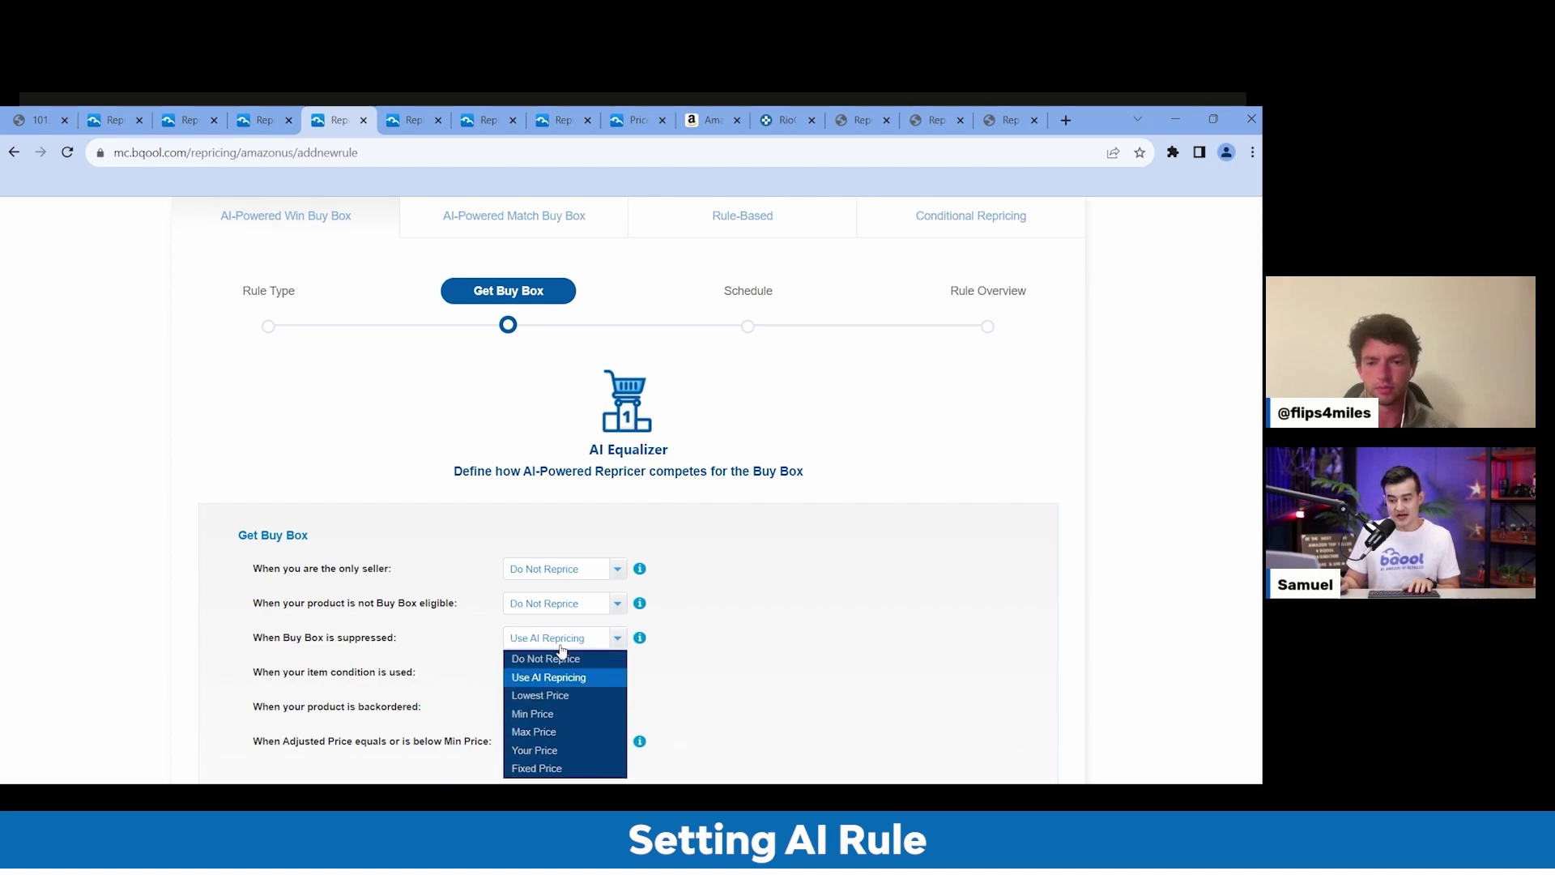
left_click(551, 695)
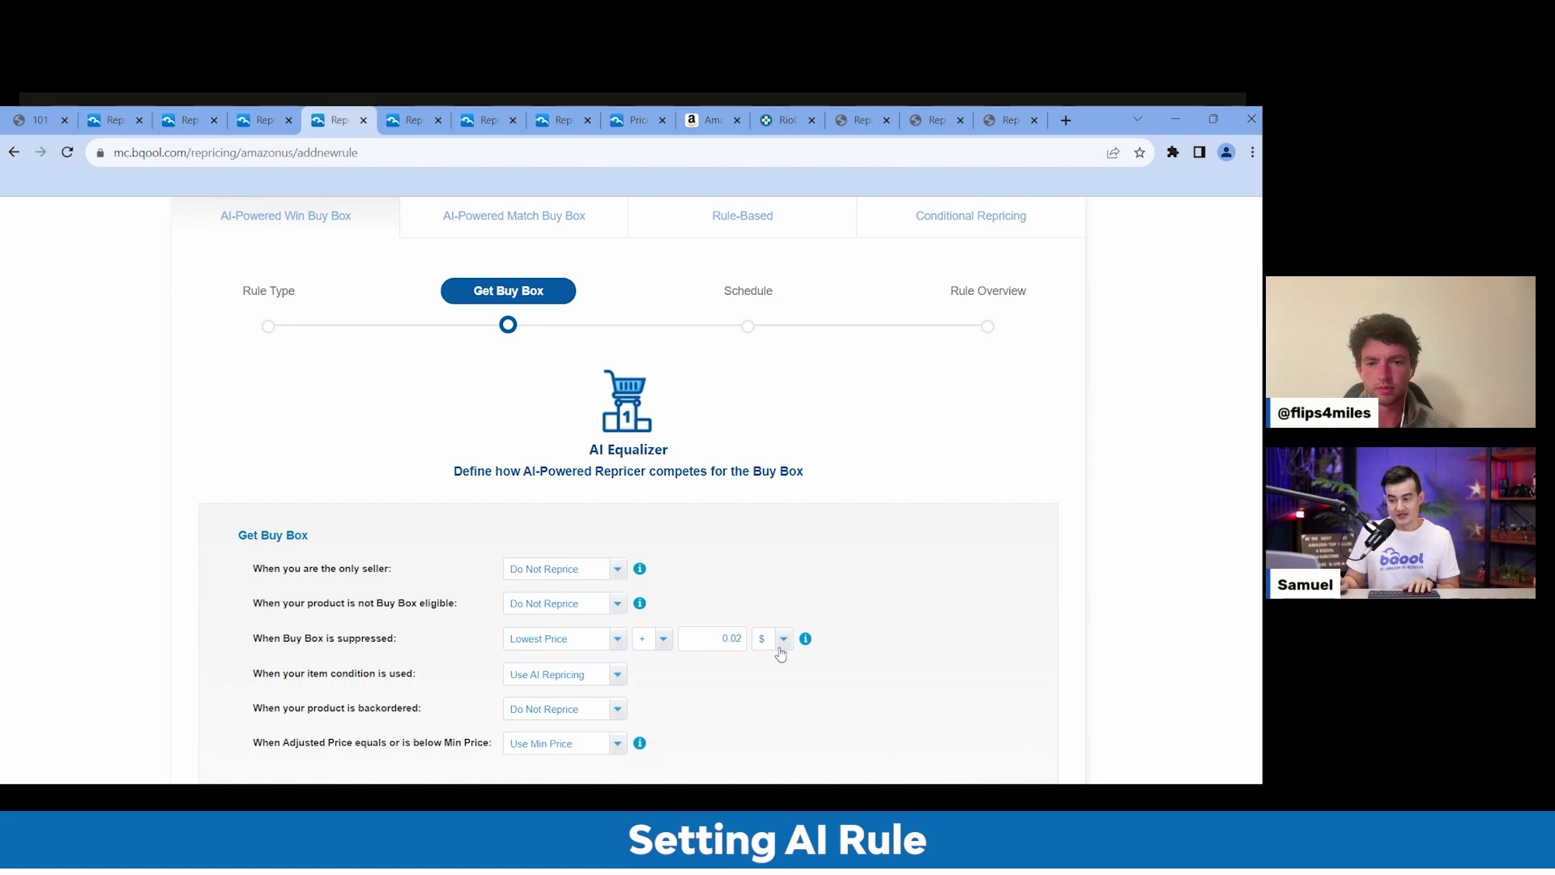
mouse_move(810, 643)
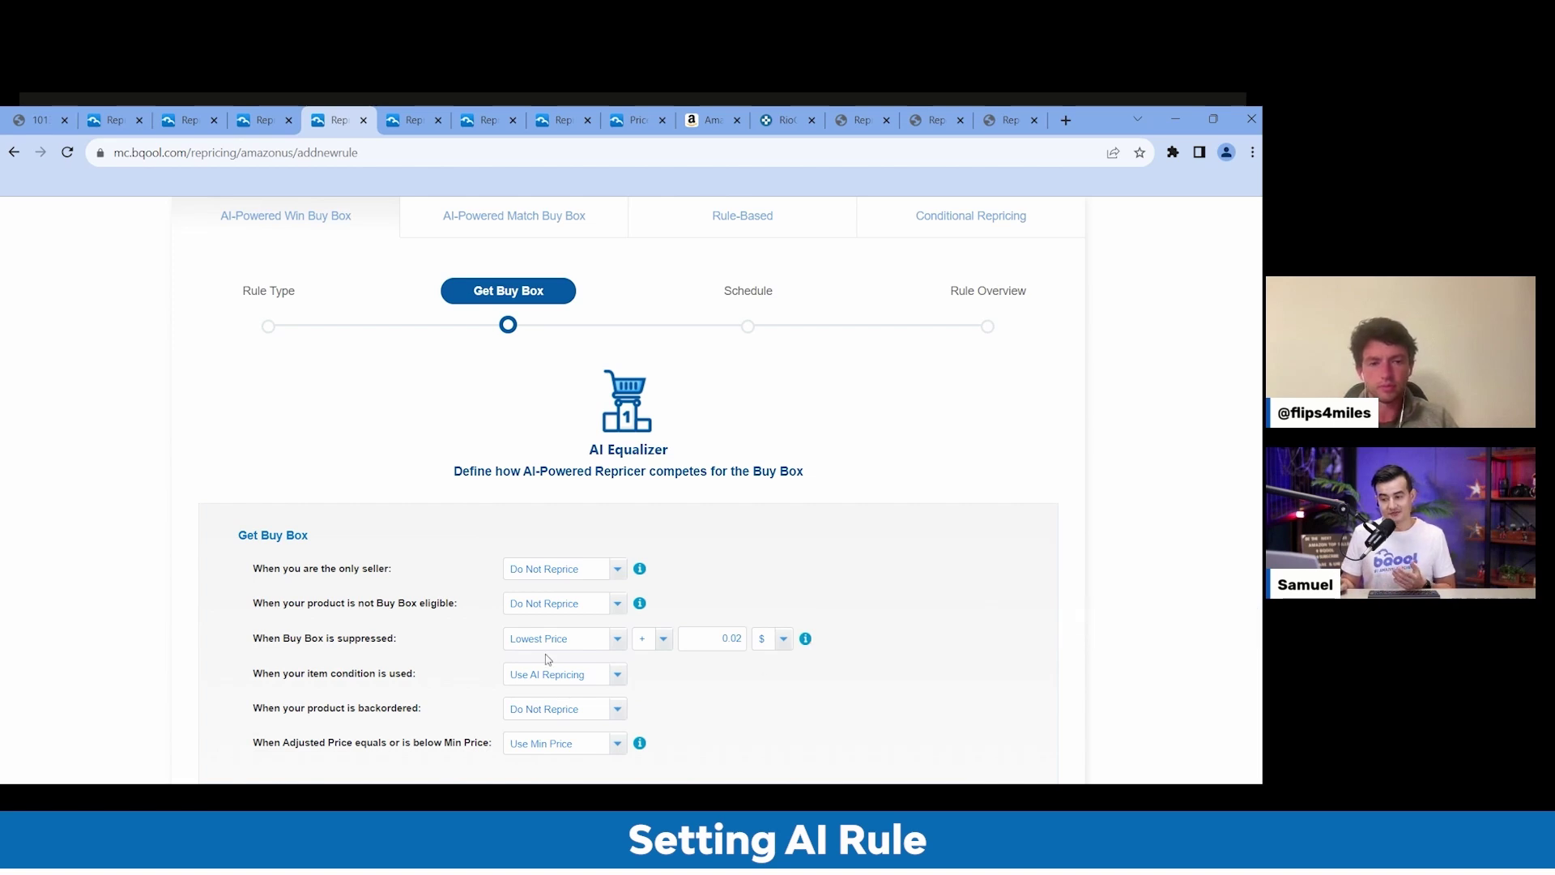
scroll(930, 640, "down", 3)
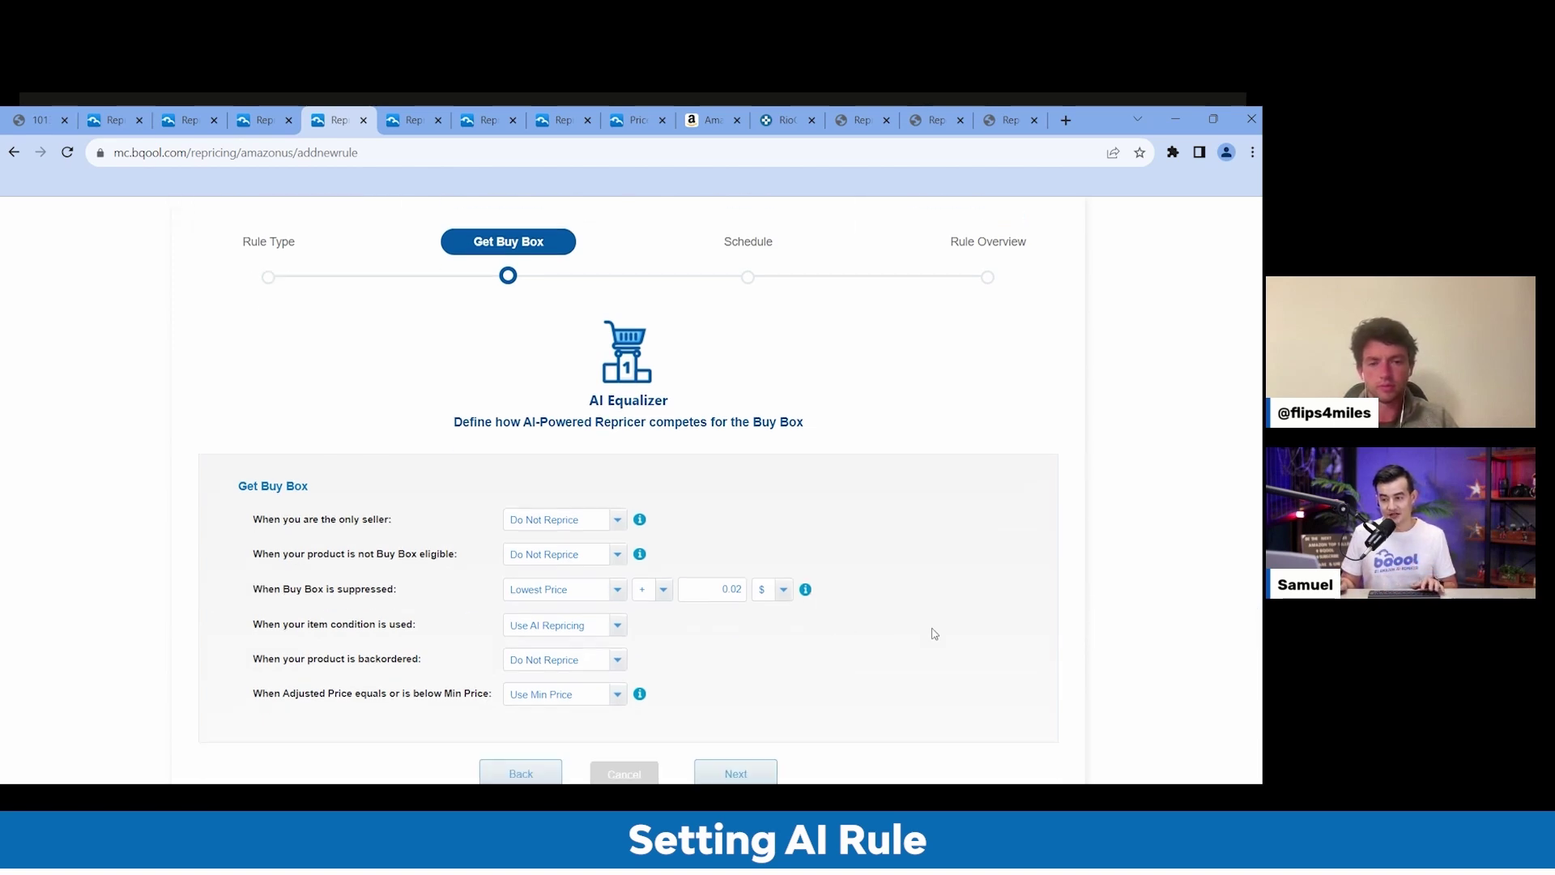
left_click(738, 660)
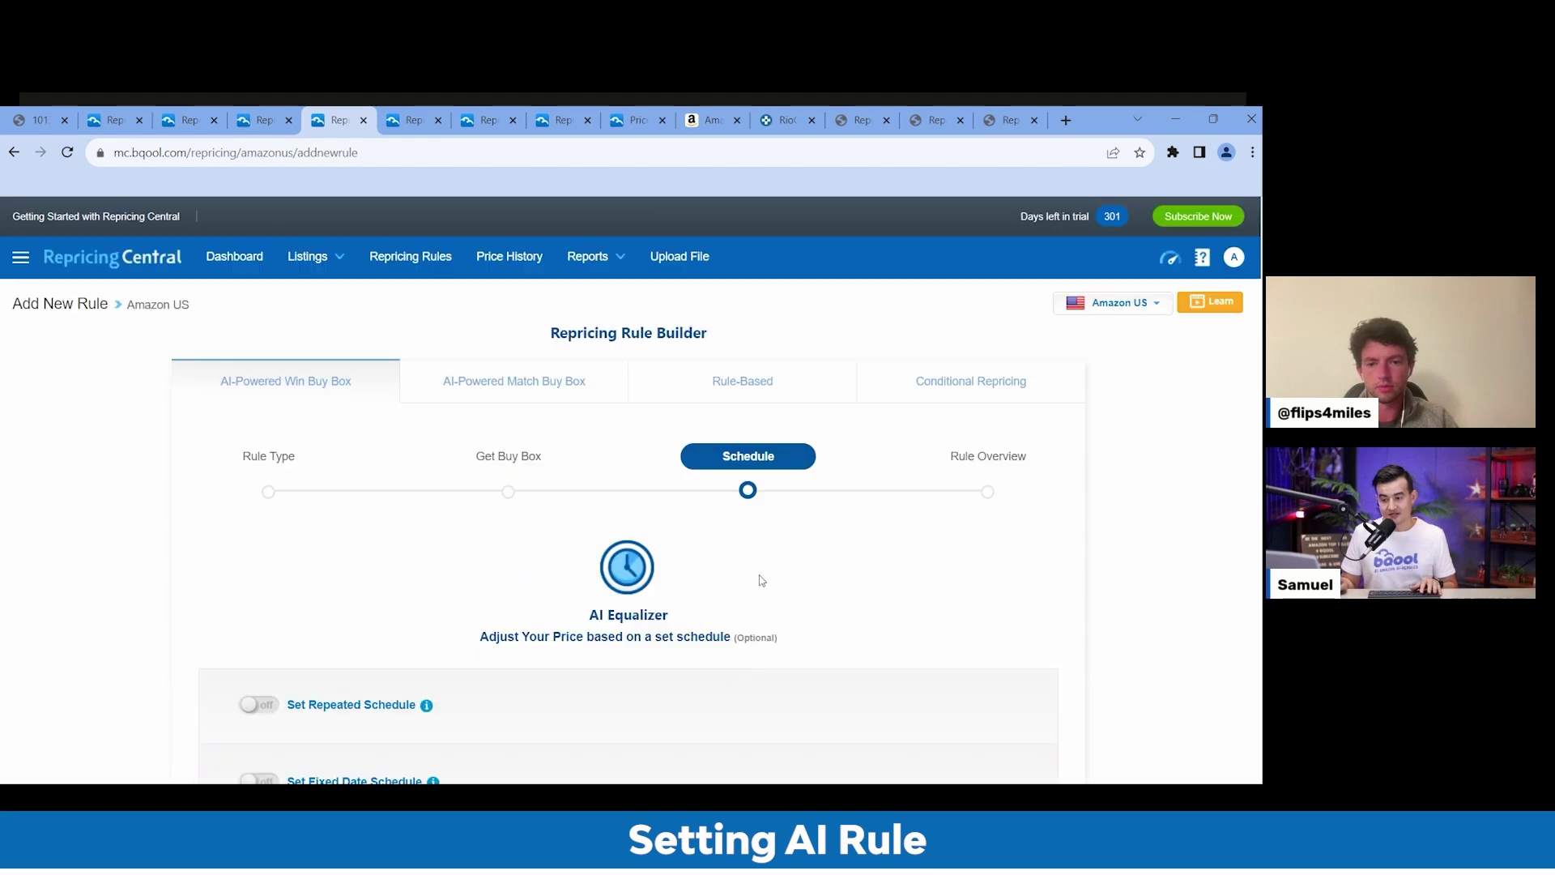
Enable the repeated schedule and set its pause time zone to US - United States, UTC-05:00 (ET)
scroll(746, 619, "down", 2)
scroll(746, 618, "down", 1)
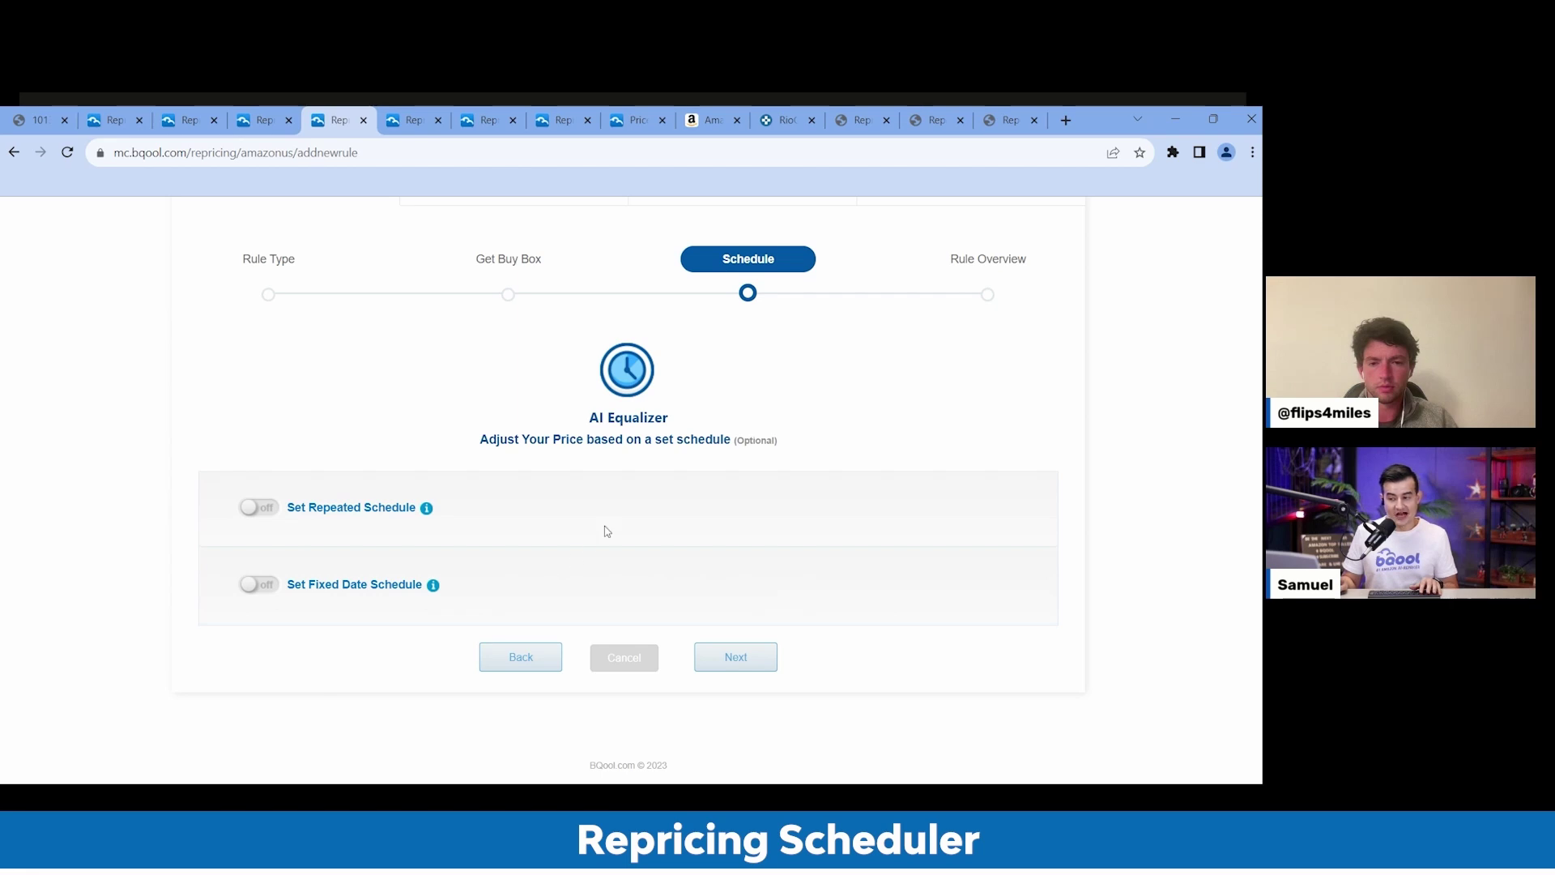
left_click(271, 509)
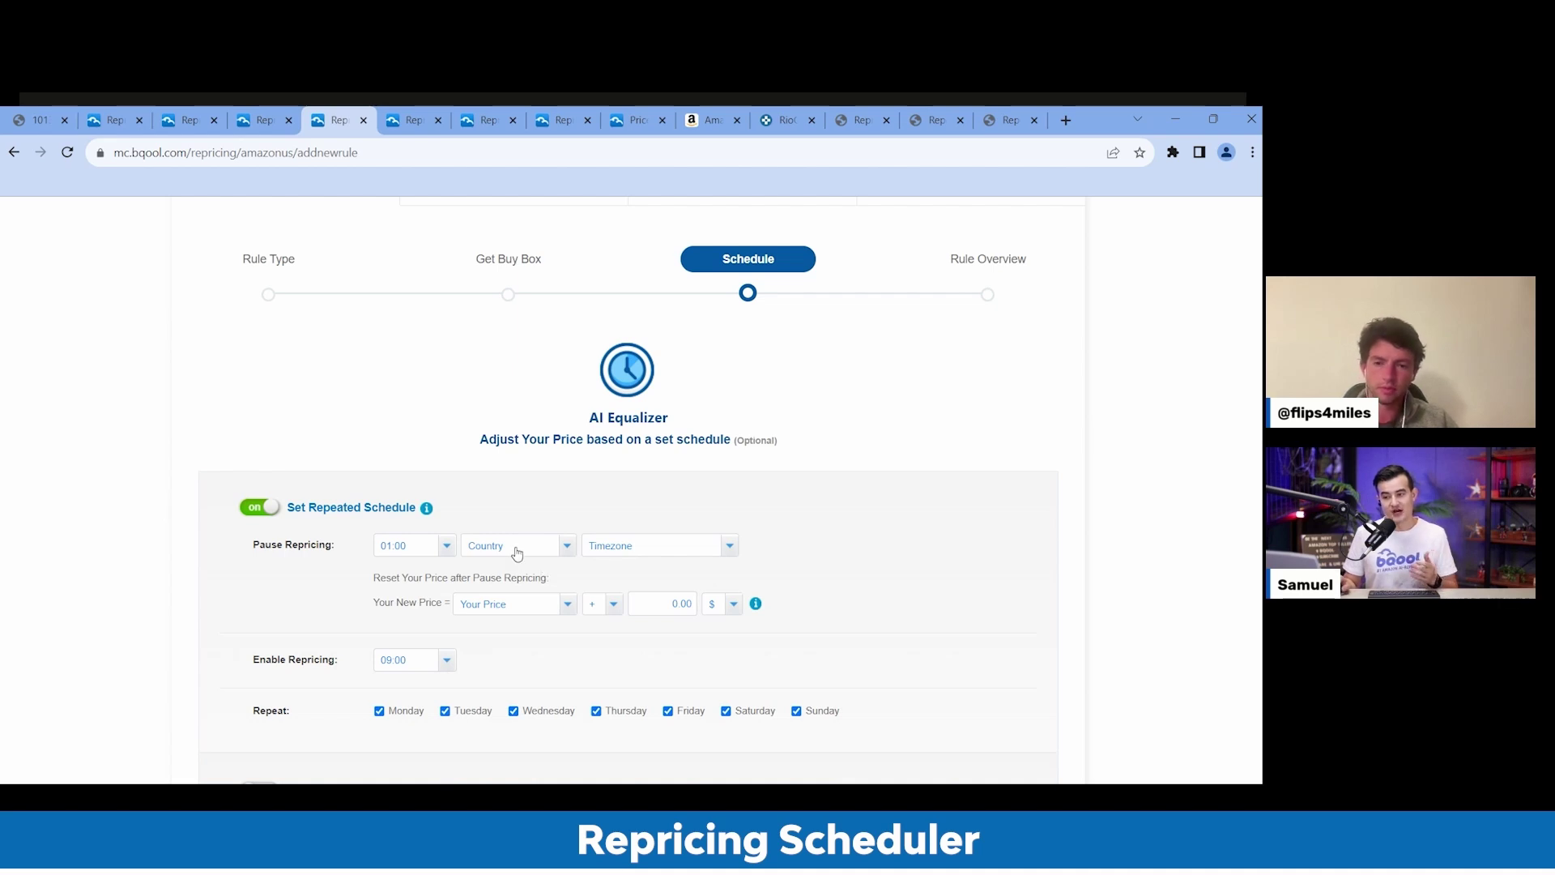
left_click(488, 554)
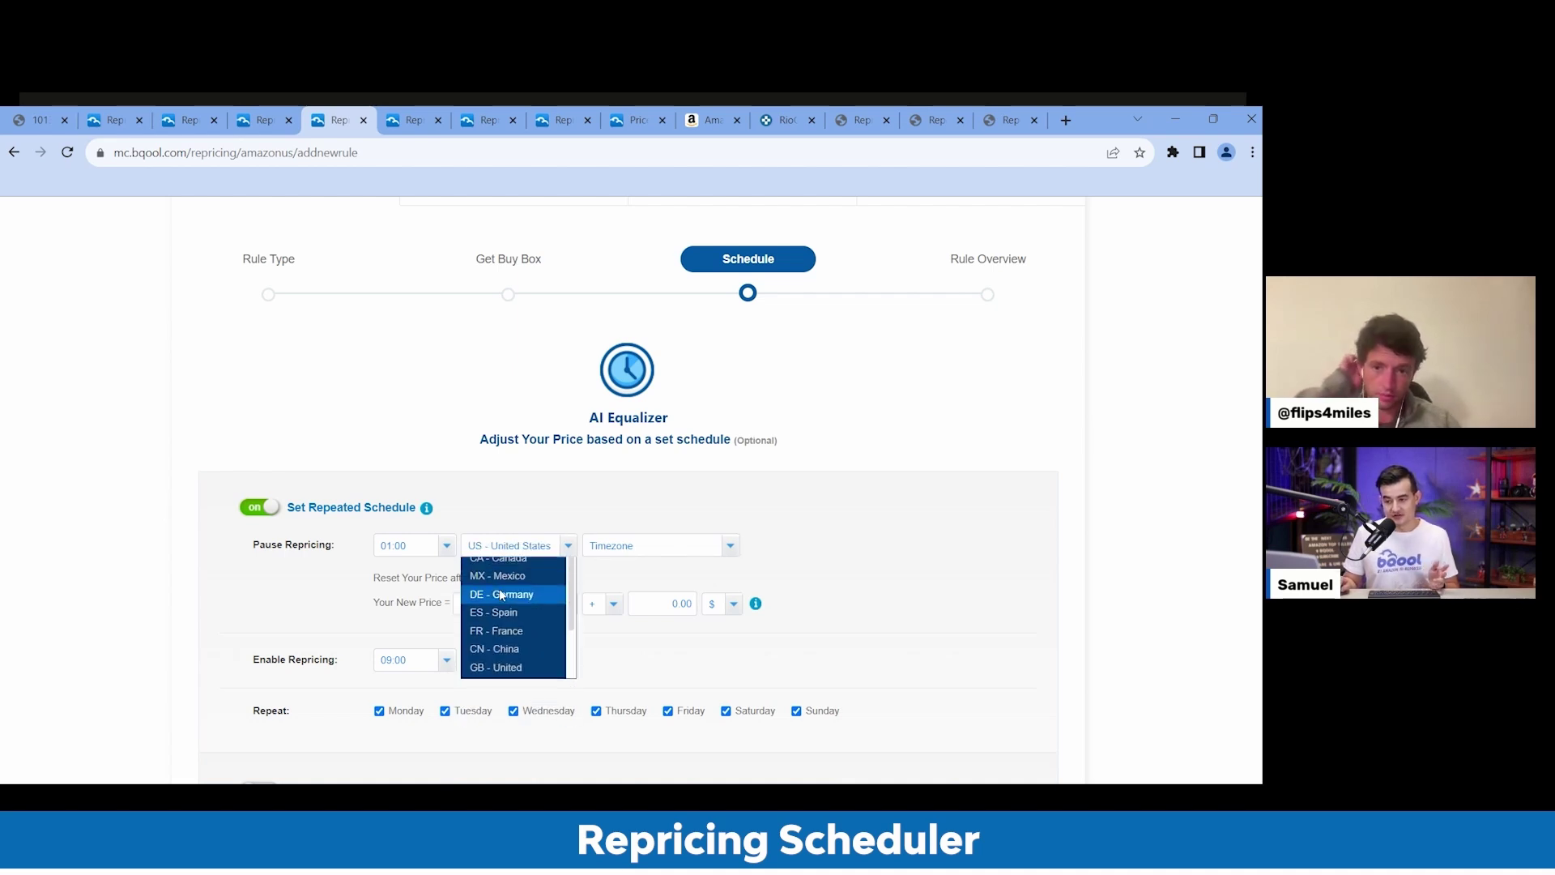
left_click(503, 594)
left_click(686, 552)
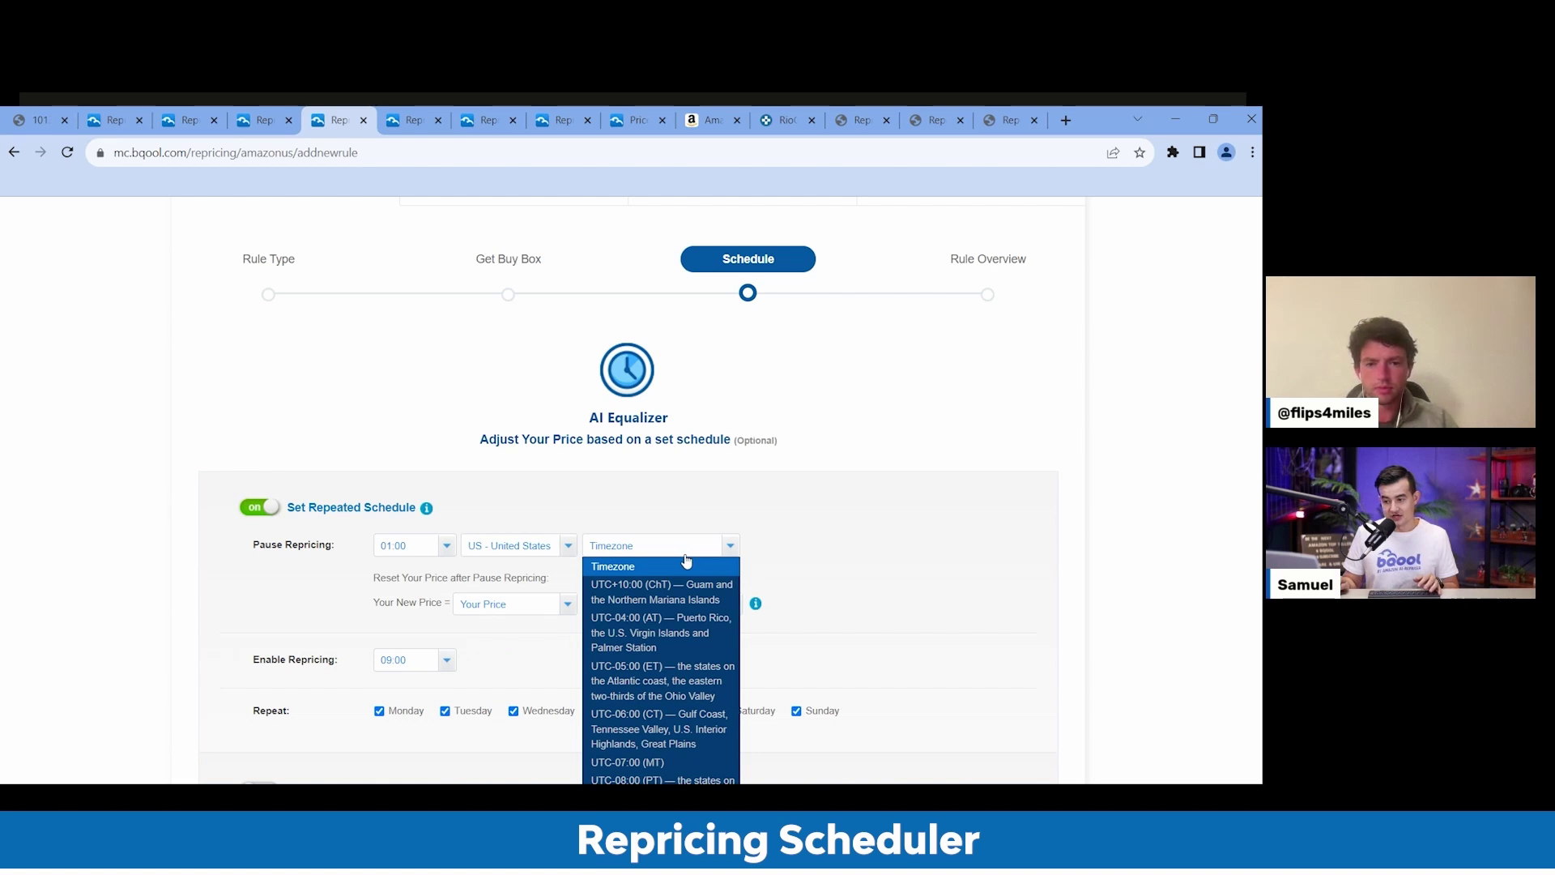
left_click(687, 684)
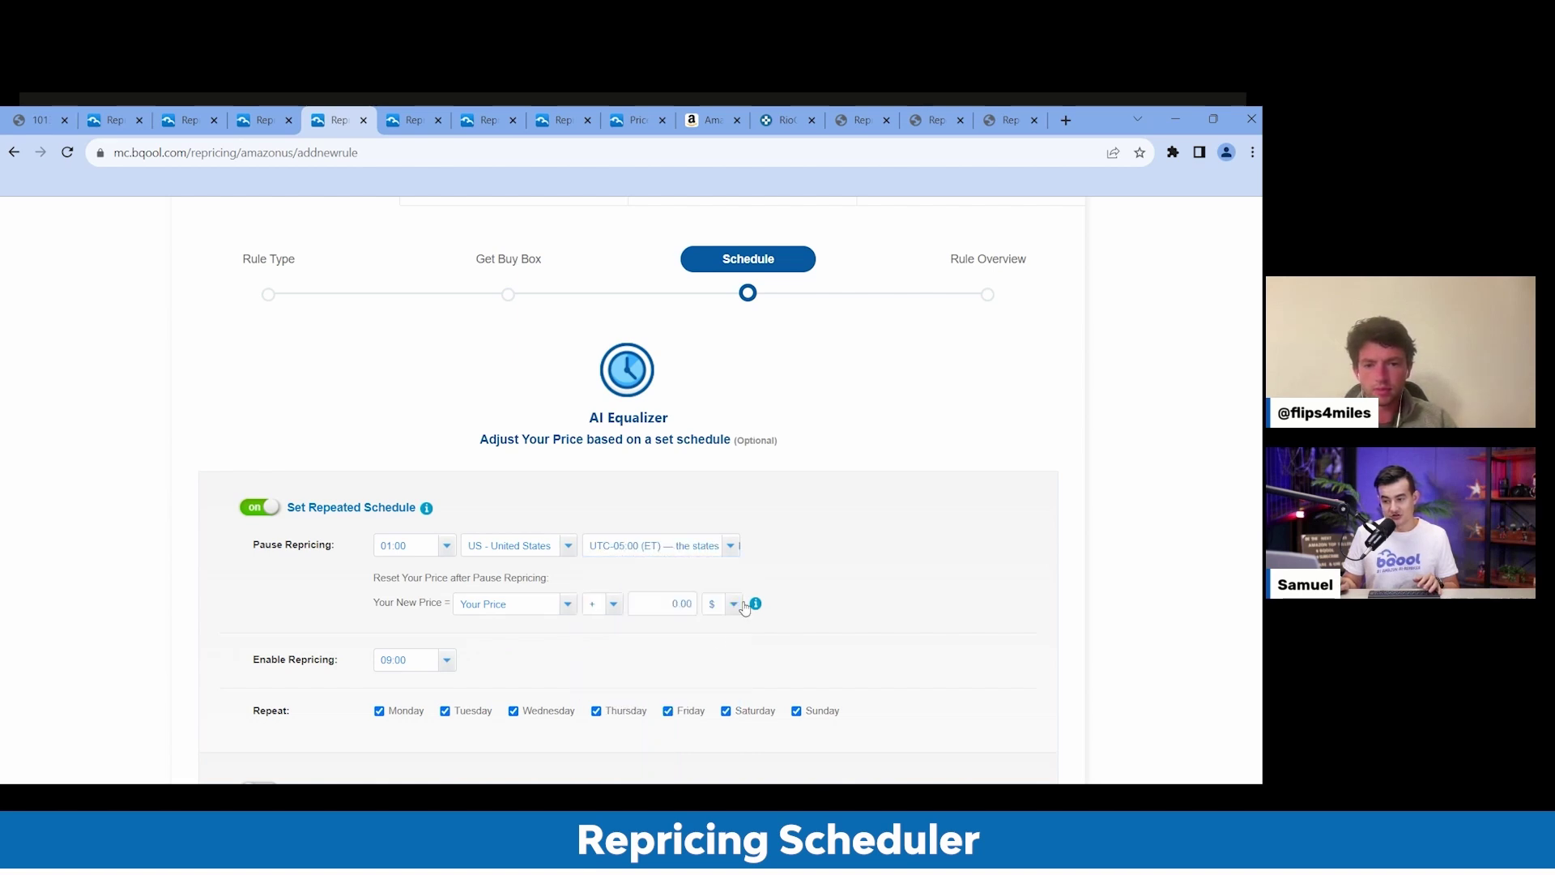
Try Max Price as the base for the price reset after pausing and return the base to Your Price
scroll(641, 656, "down", 1)
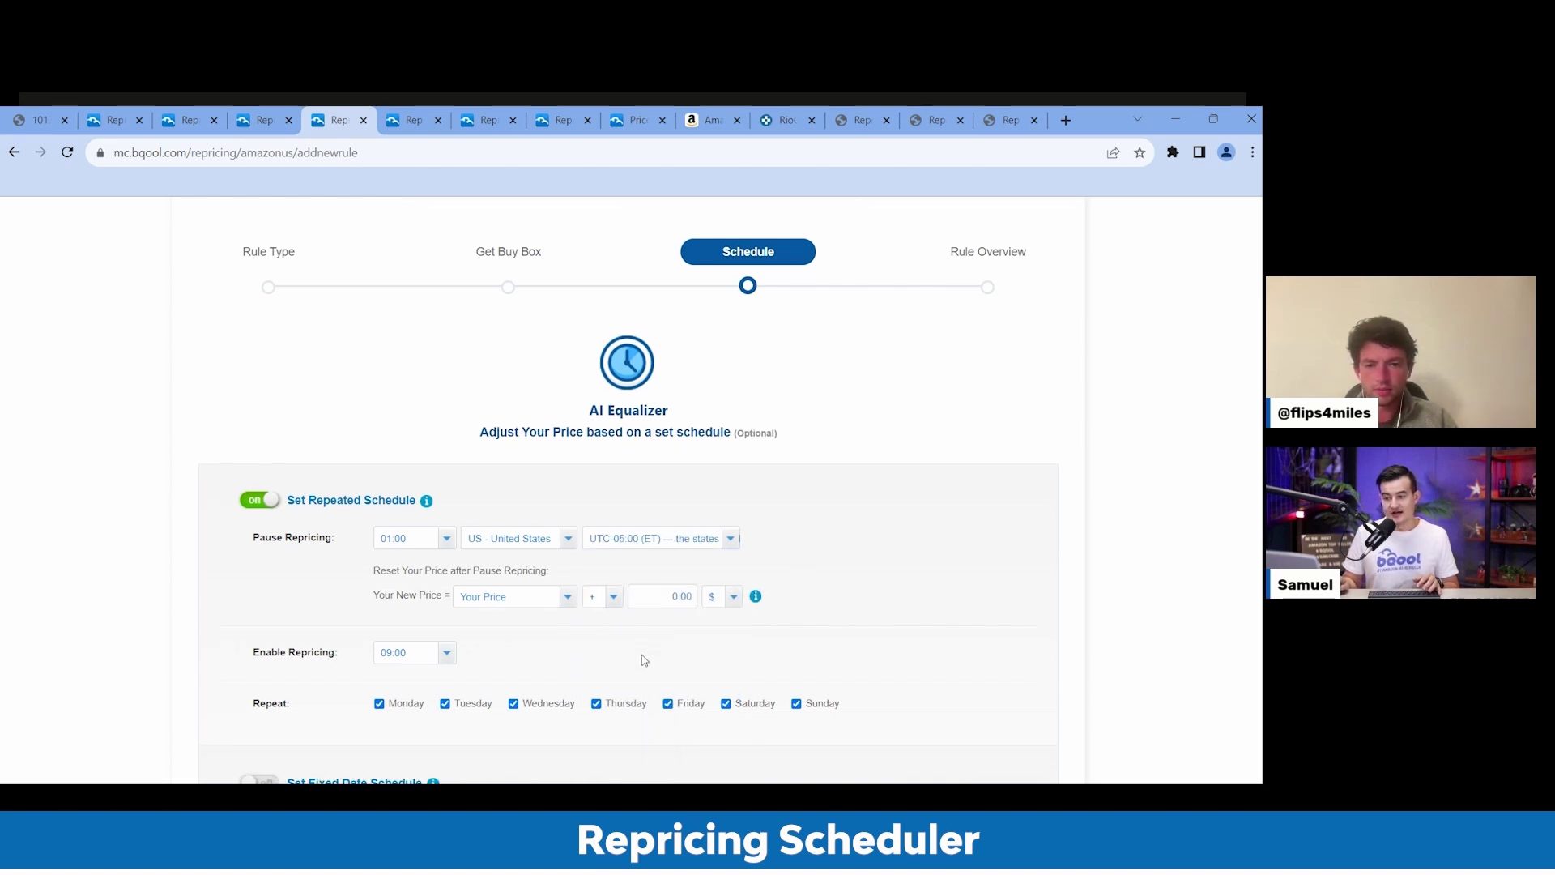
left_click(505, 549)
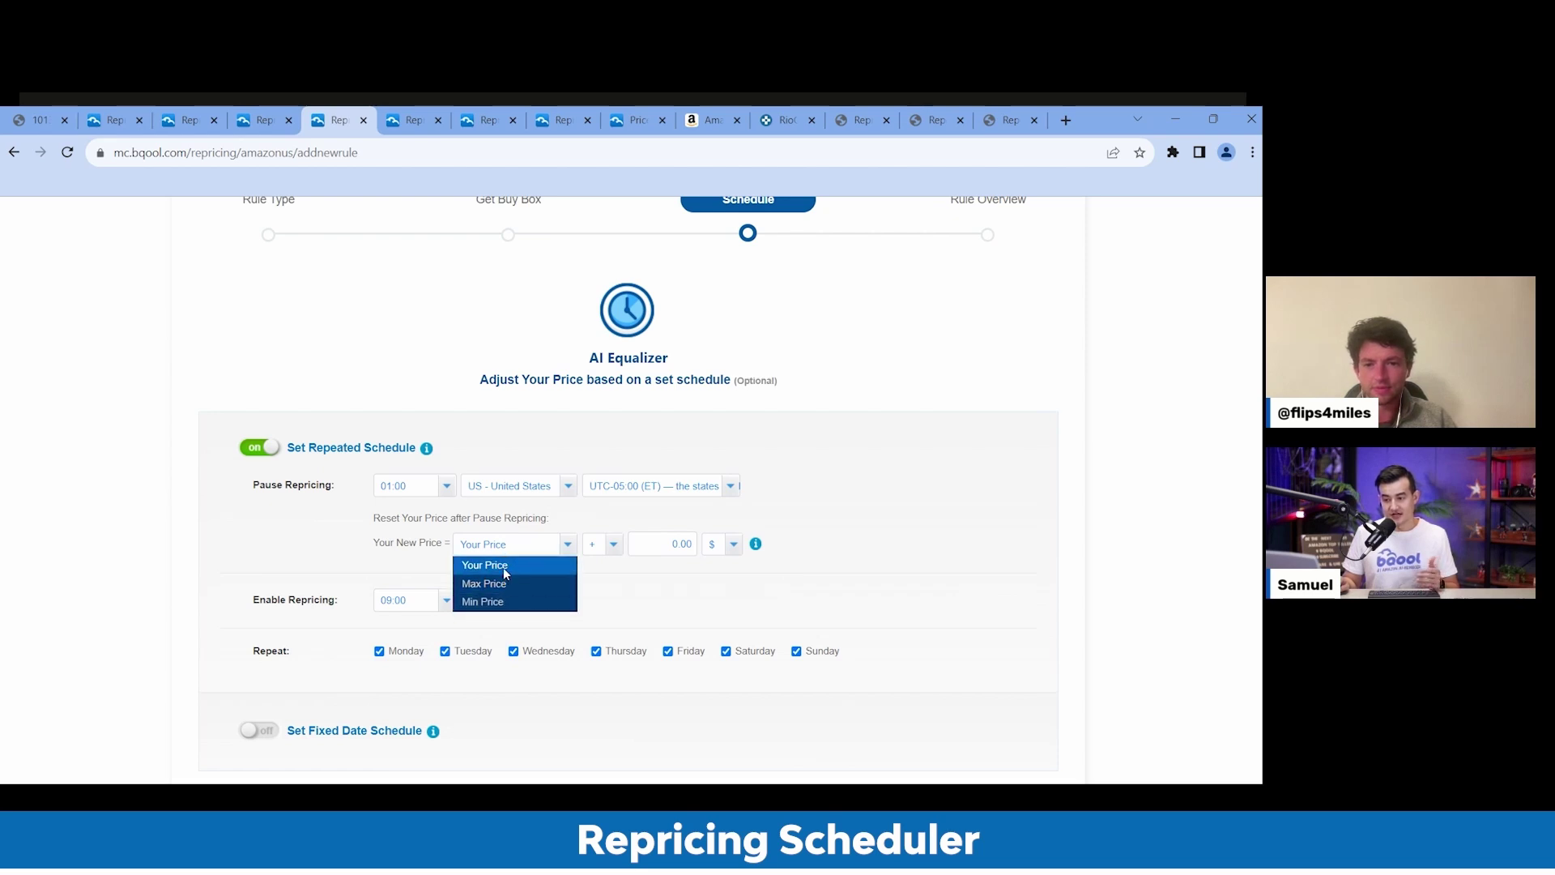
left_click(503, 567)
left_click(505, 548)
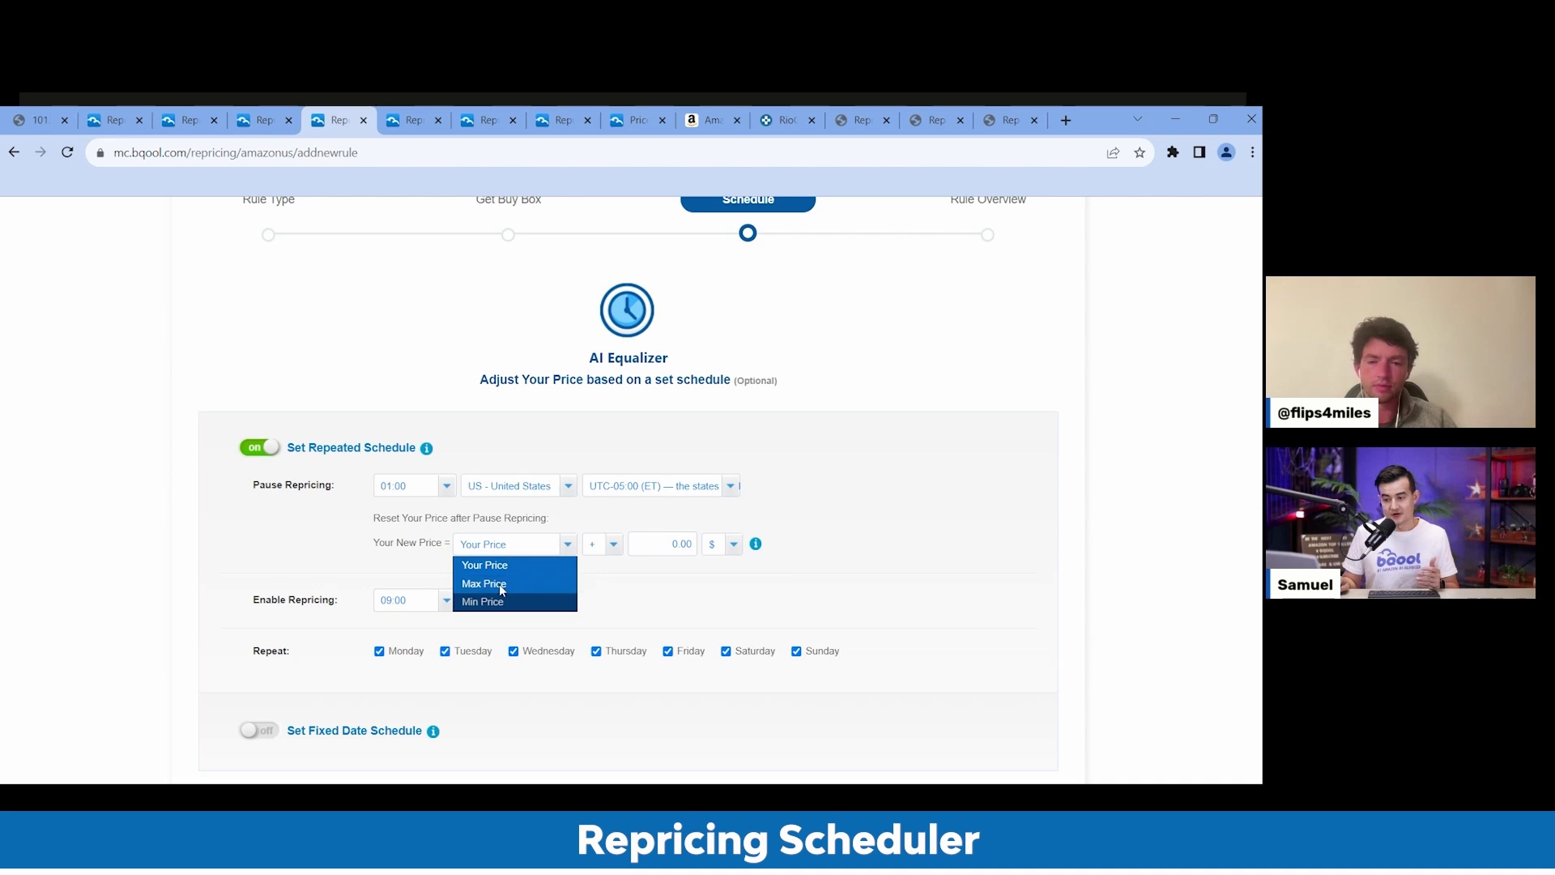
left_click(499, 585)
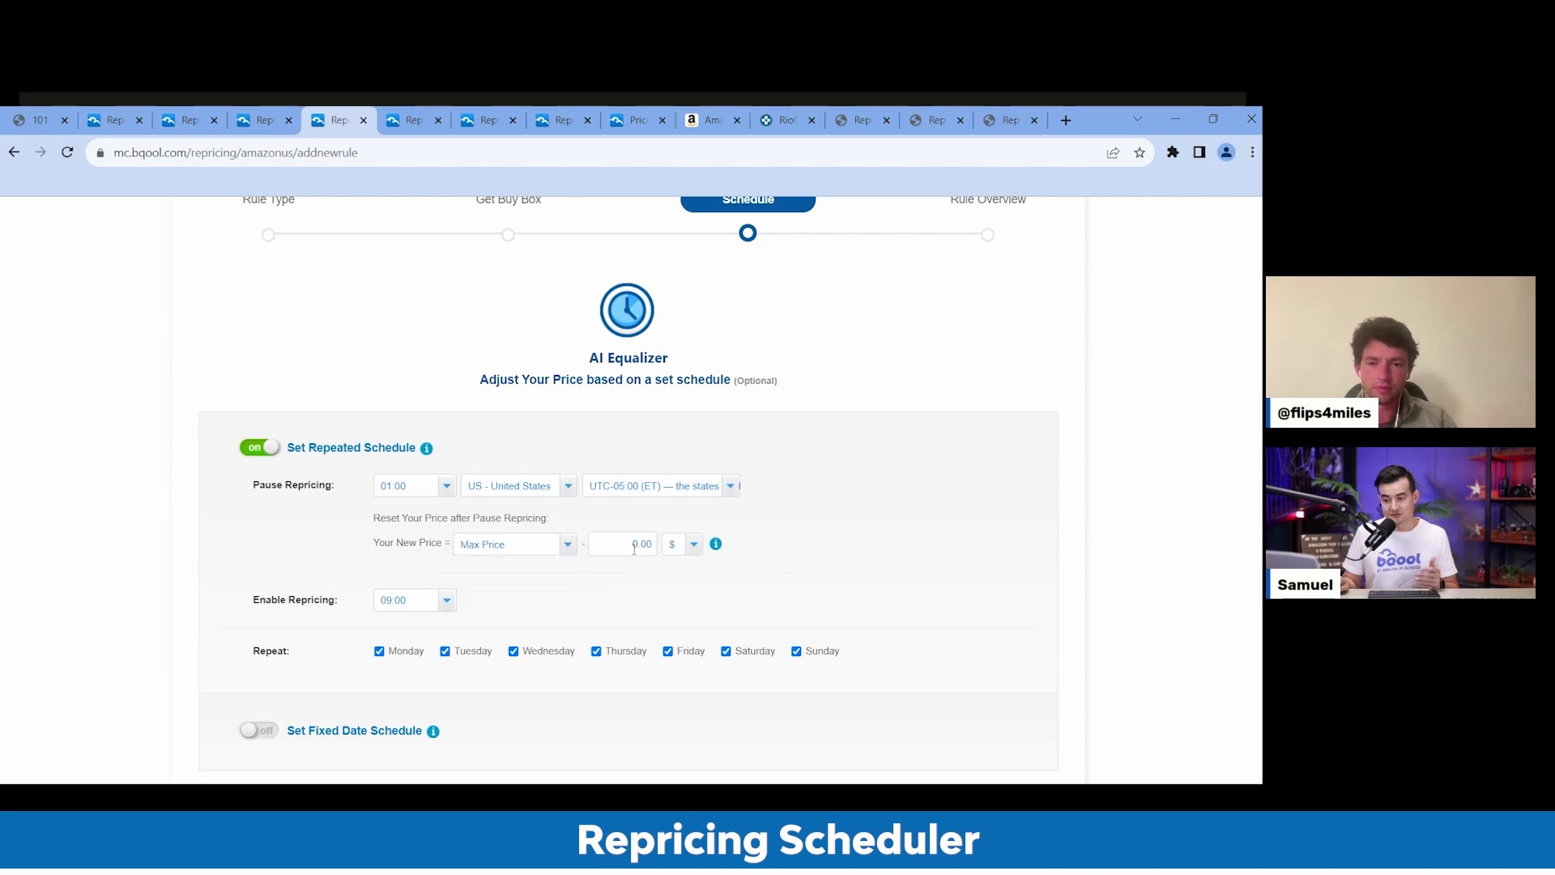
left_click(545, 554)
left_click(512, 567)
Set the new price after pausing repricing to Your Price plus 10%
left_click(657, 553)
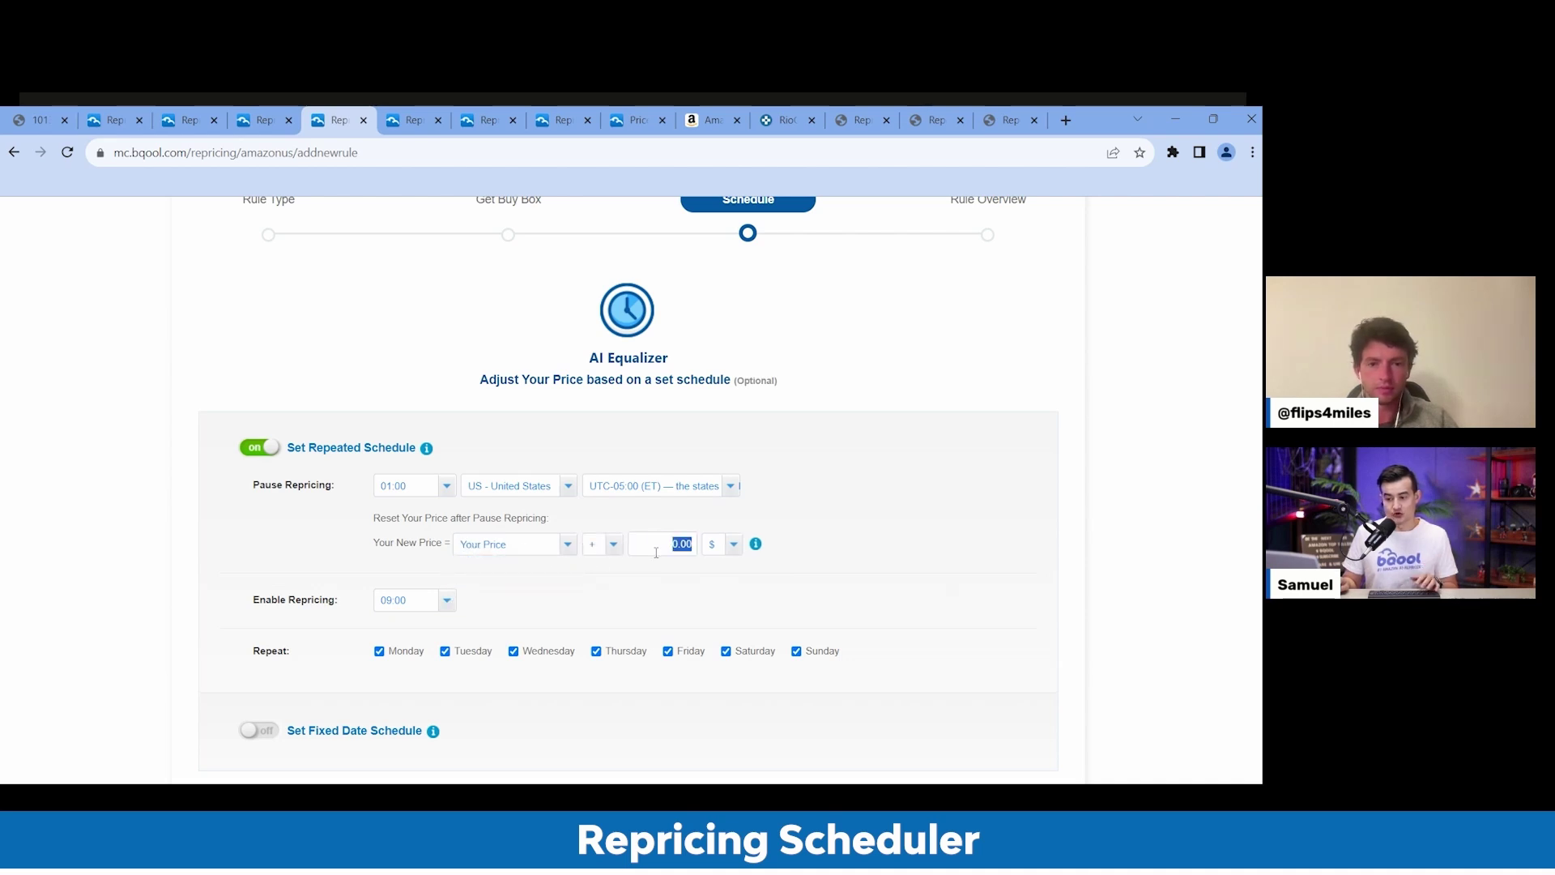
type("10")
left_click(726, 549)
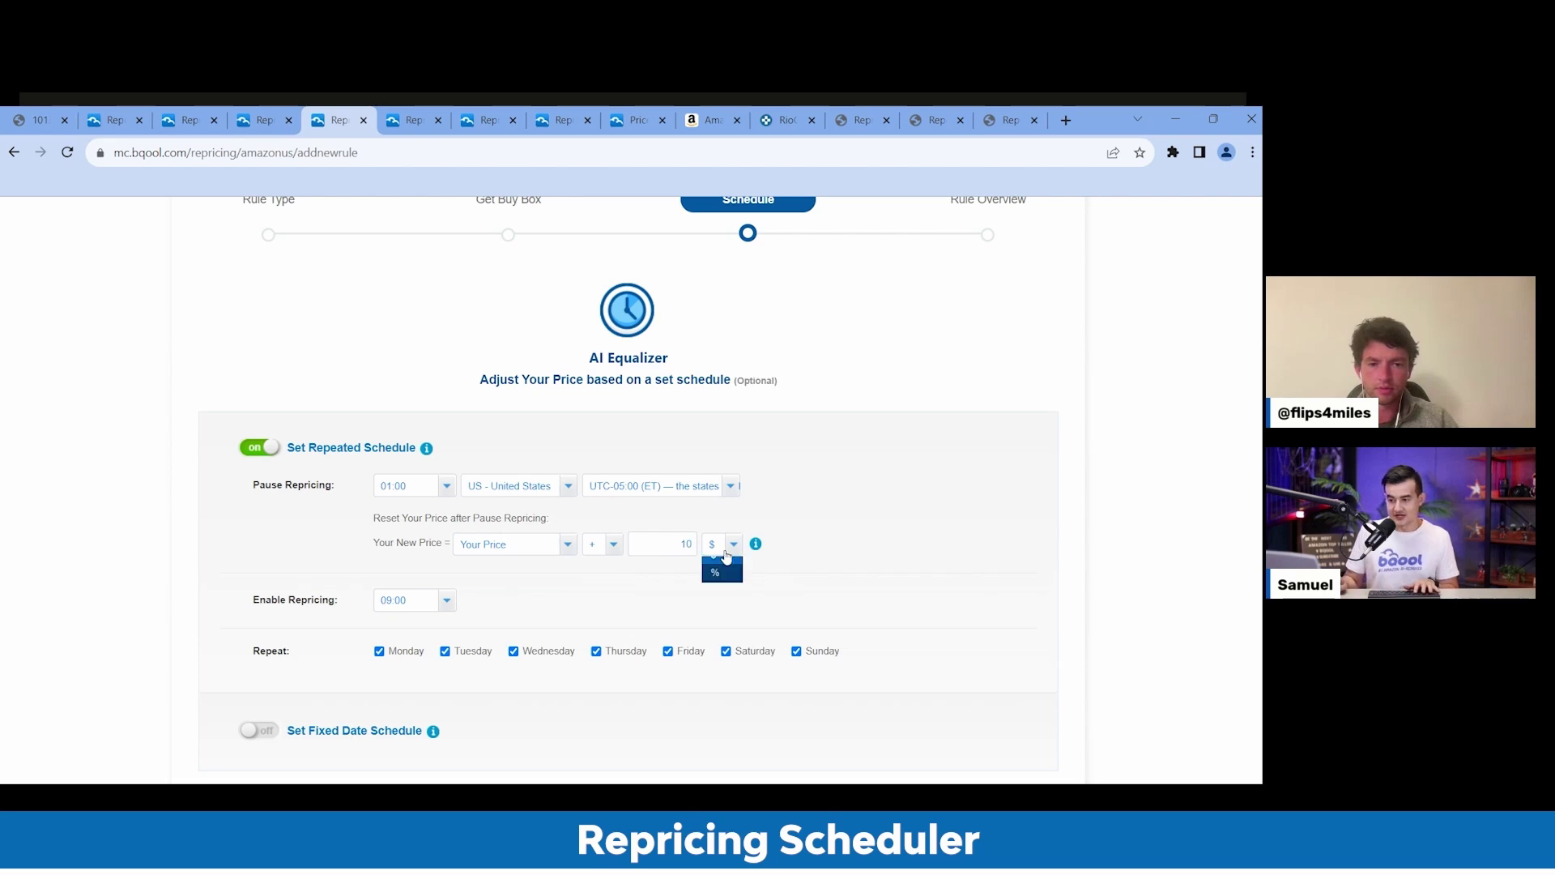
left_click(727, 584)
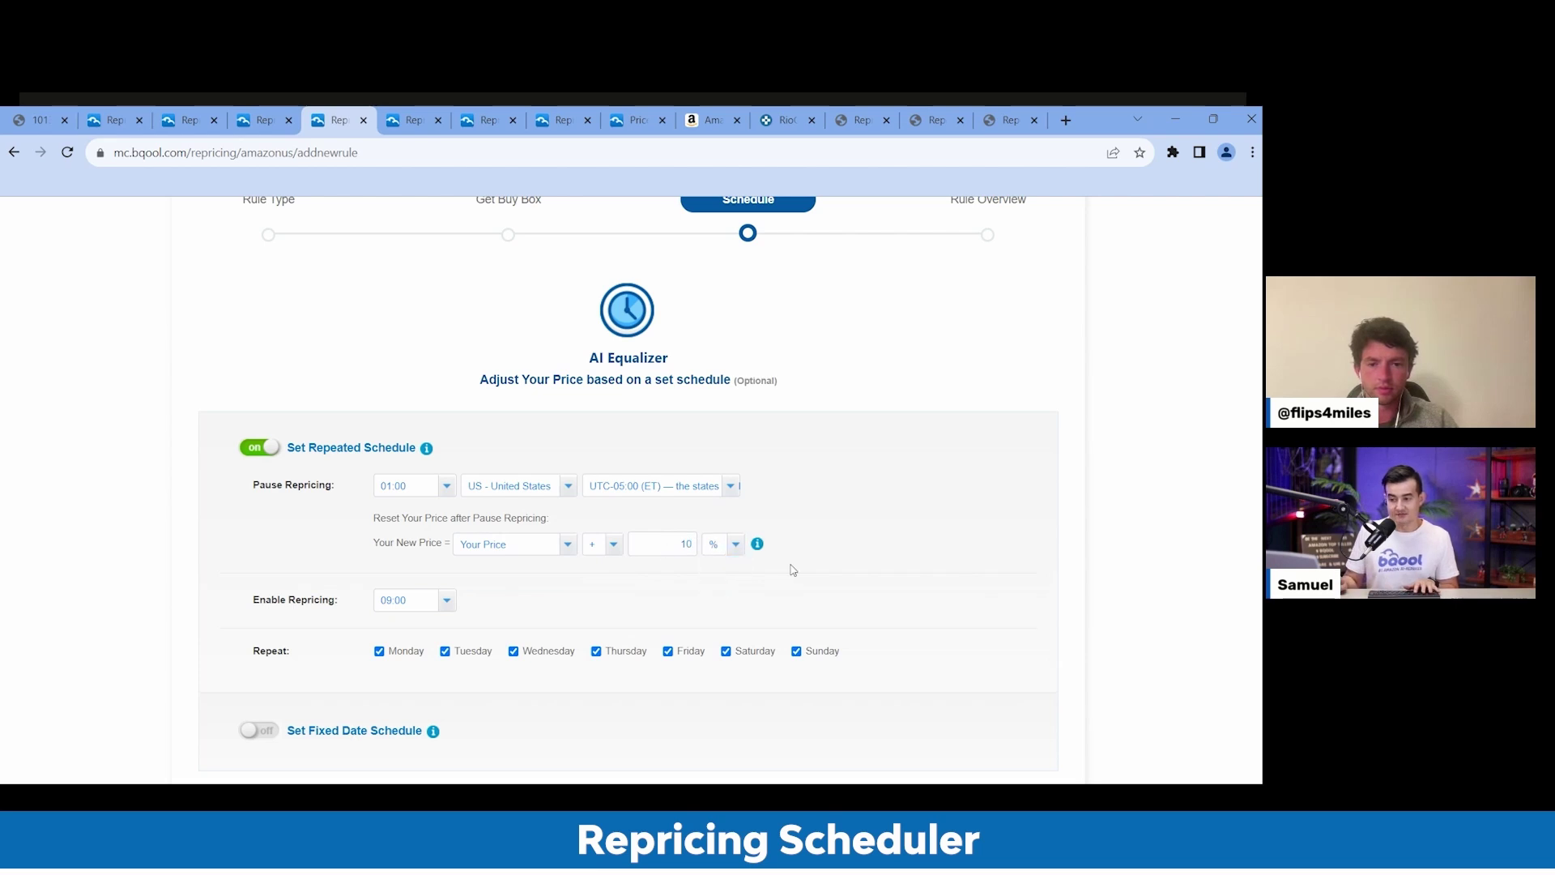
Set repricing to resume at 03:00 and exclude Saturday and Sunday from the repeated schedule
left_click(398, 606)
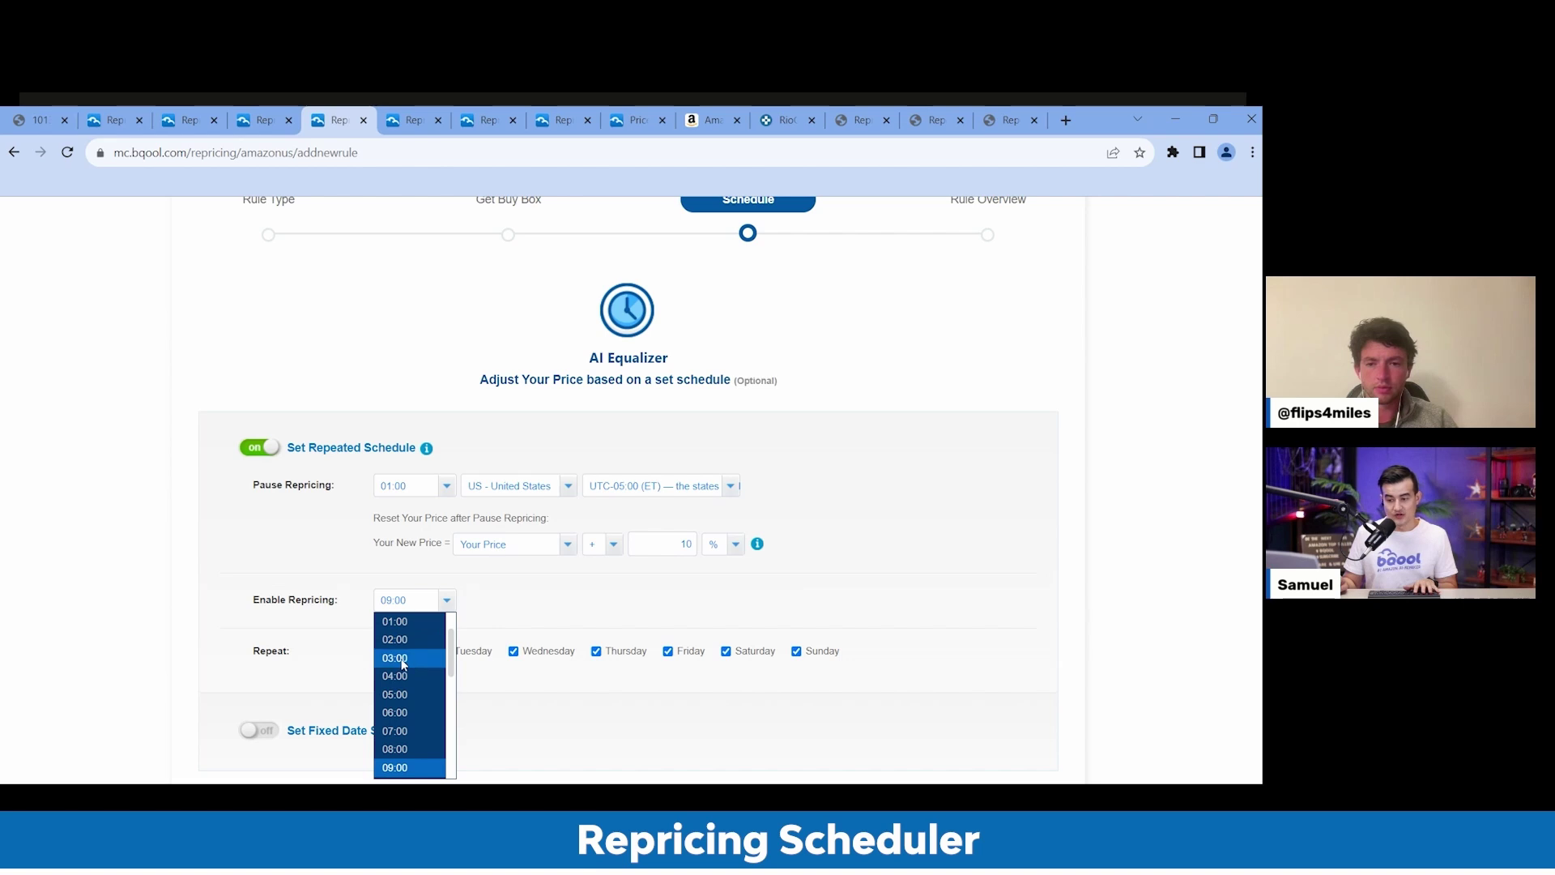
left_click(405, 658)
left_click(797, 651)
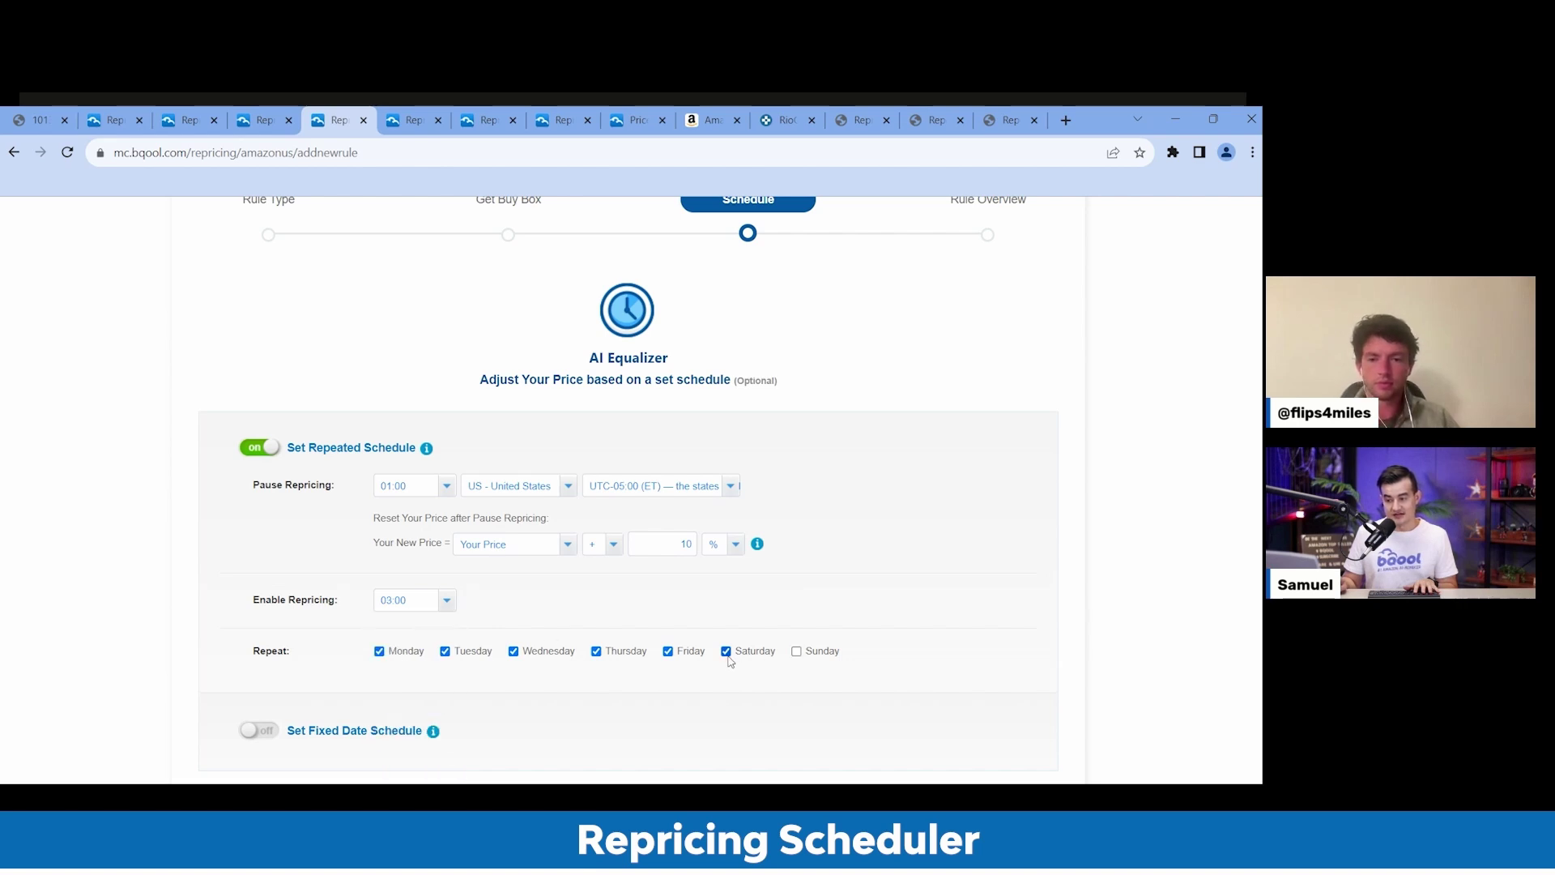
left_click(726, 651)
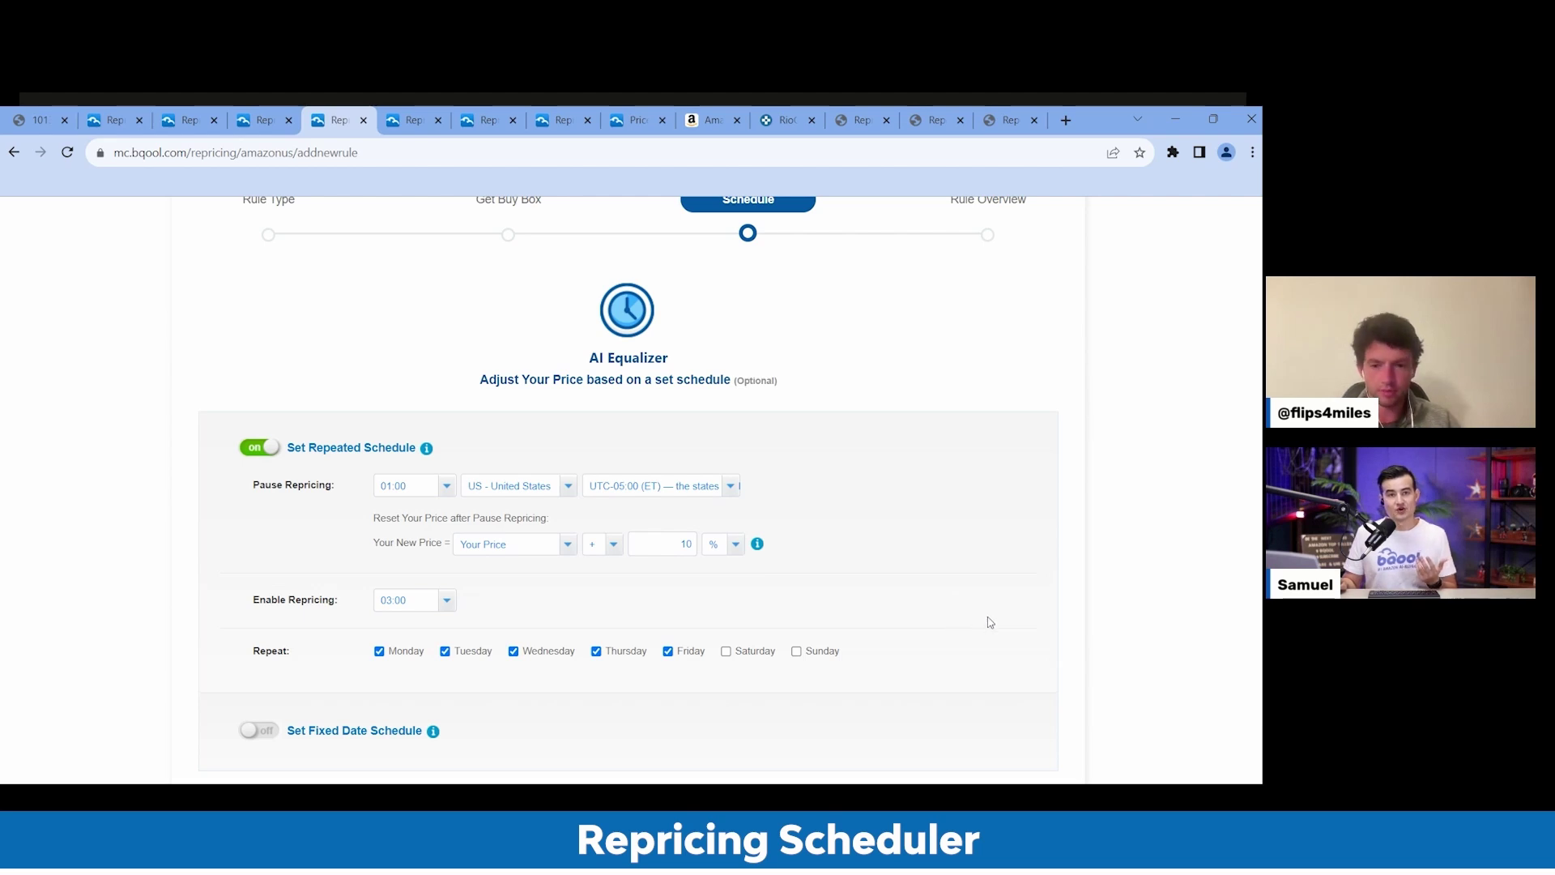
Continue to the rule overview and review the summary of the AI Equalizer Test rule
scroll(939, 664, "down", 2)
left_click(725, 657)
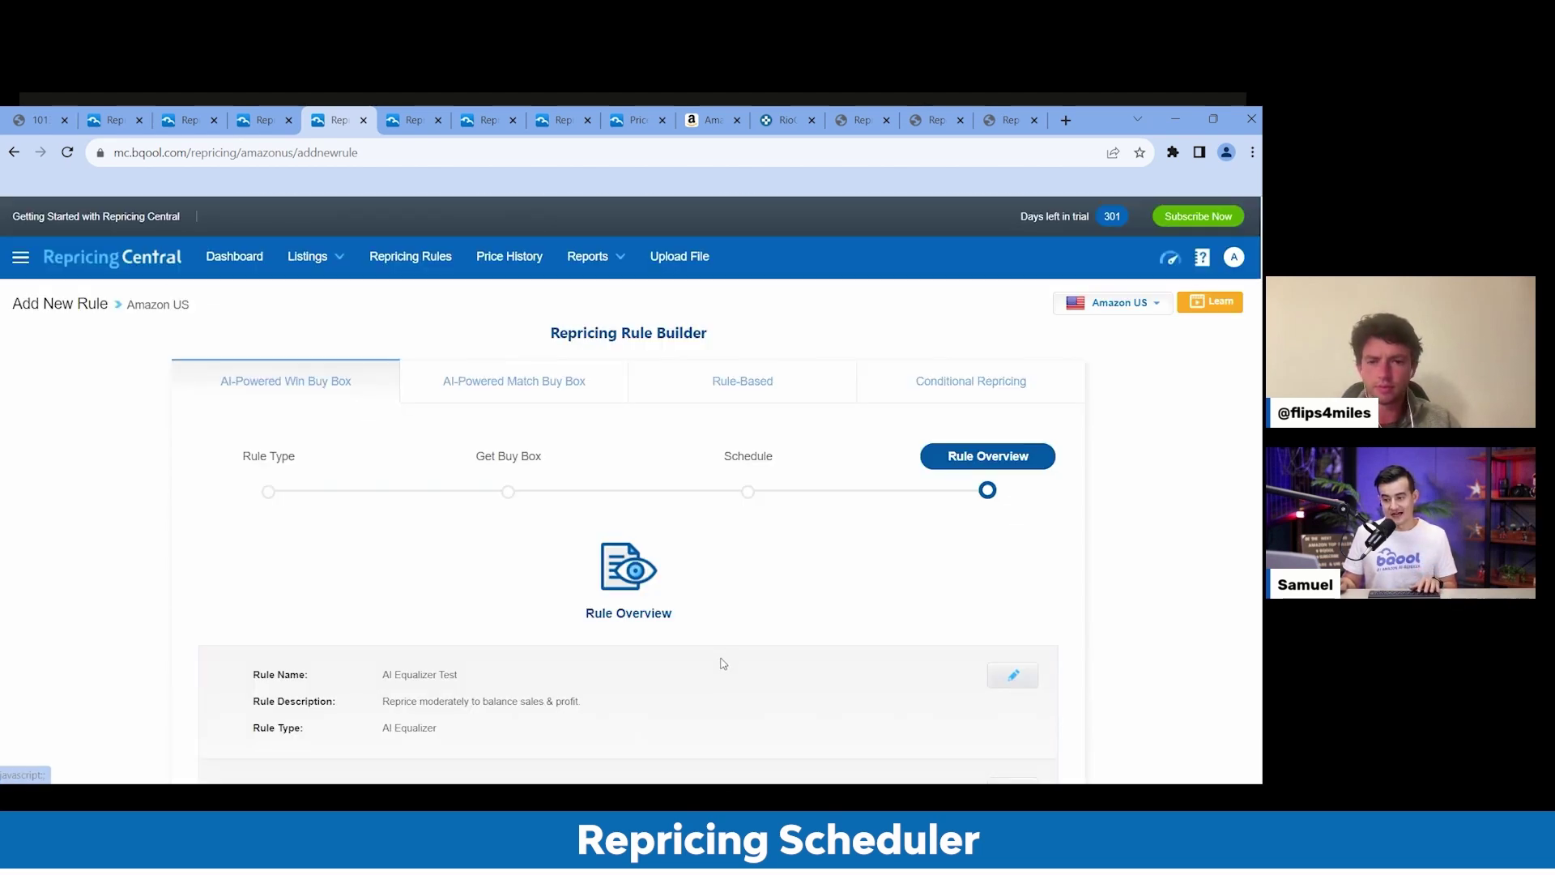
scroll(873, 673, "down", 4)
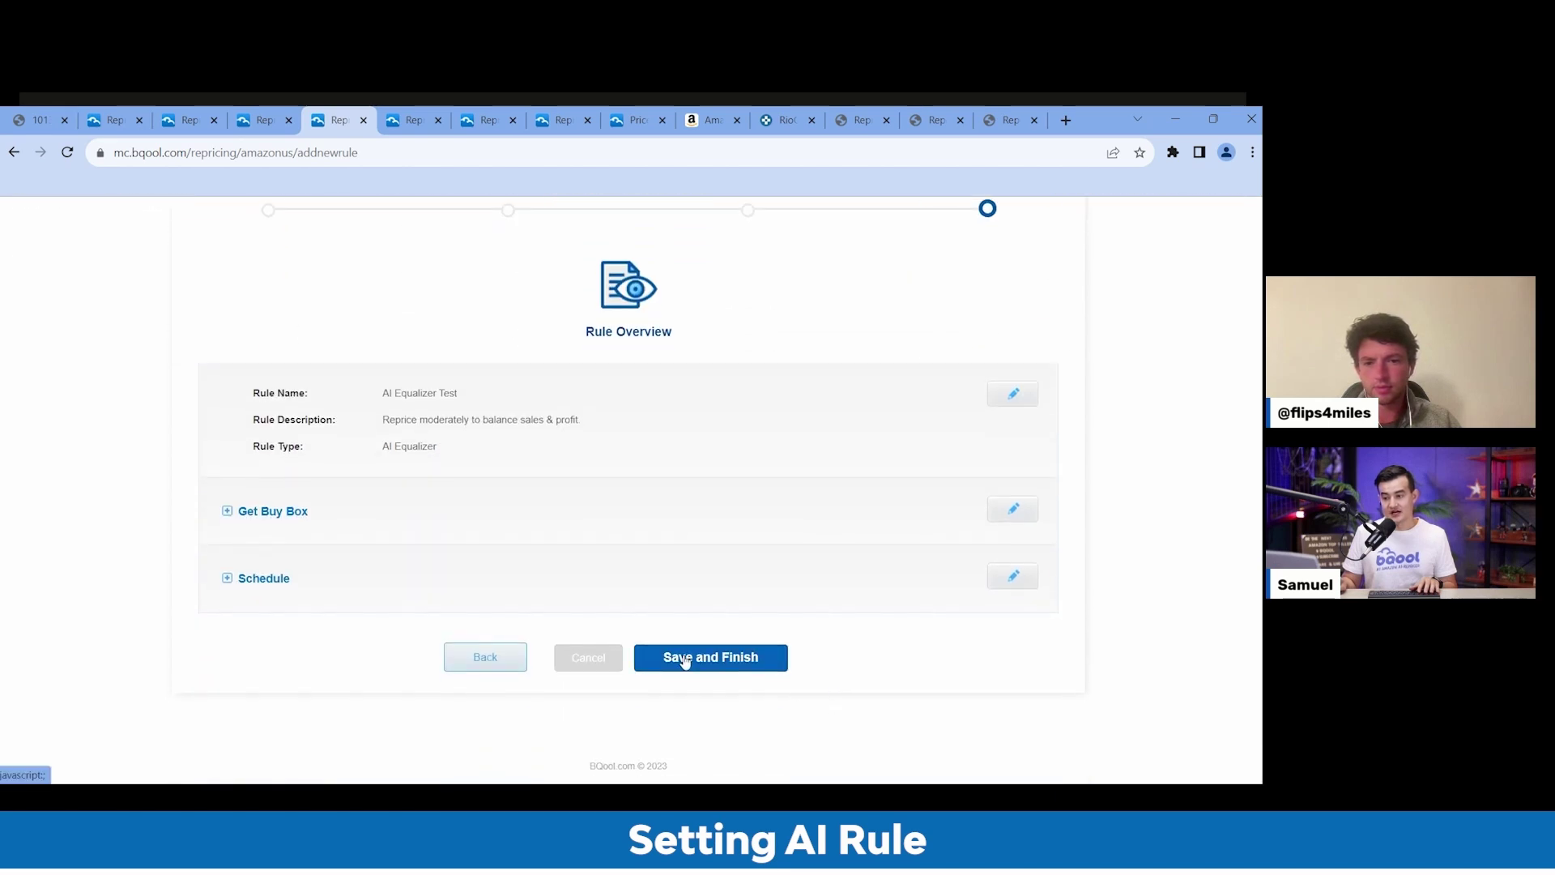
scroll(690, 650, "up", 2)
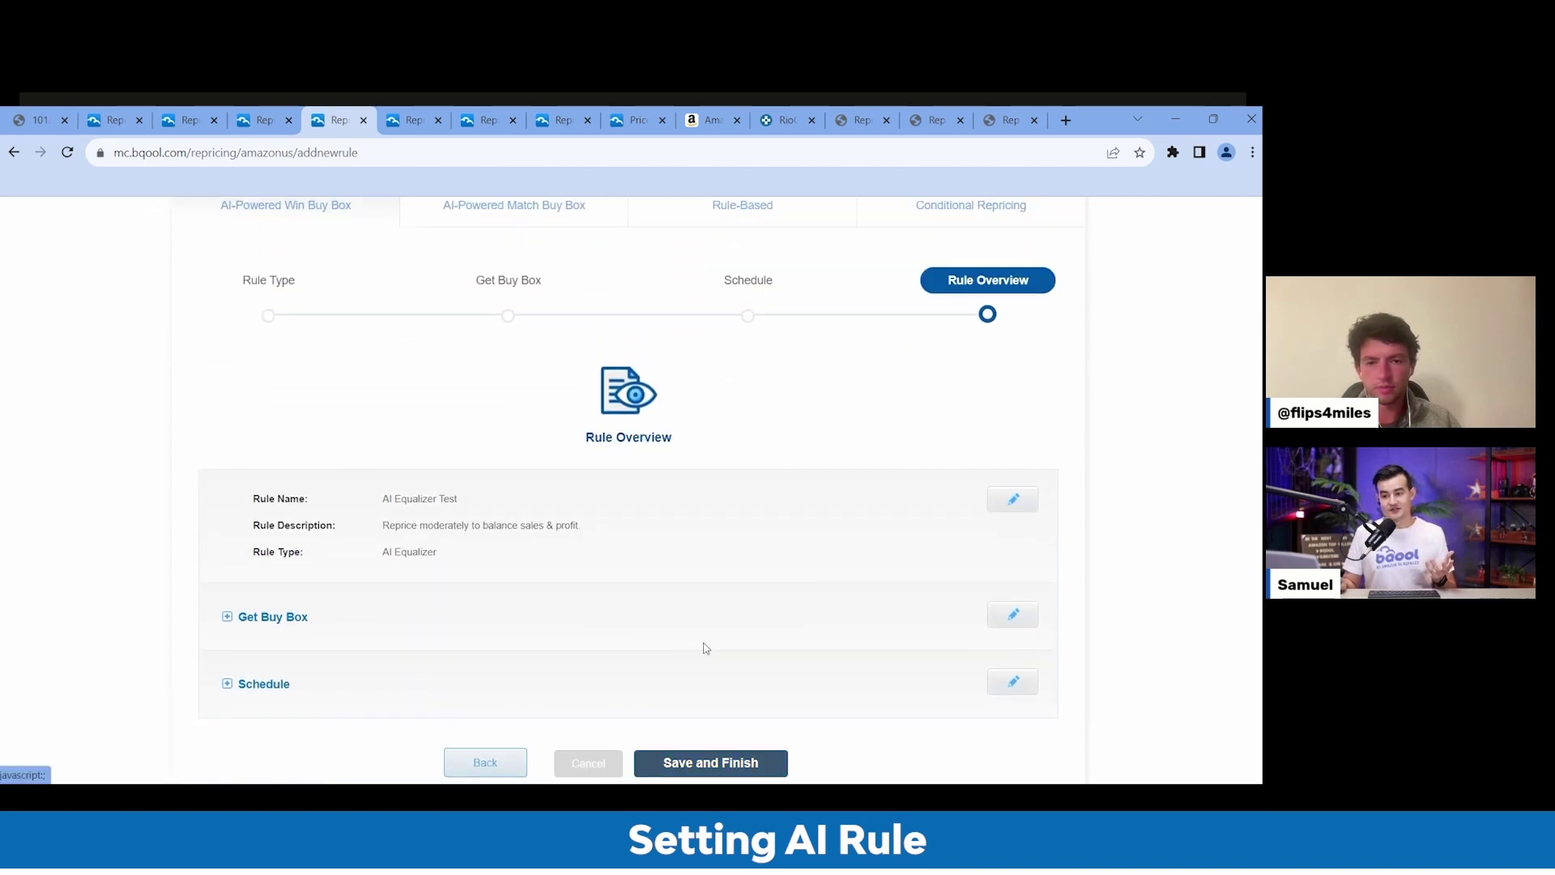
scroll(422, 375, "up", 3)
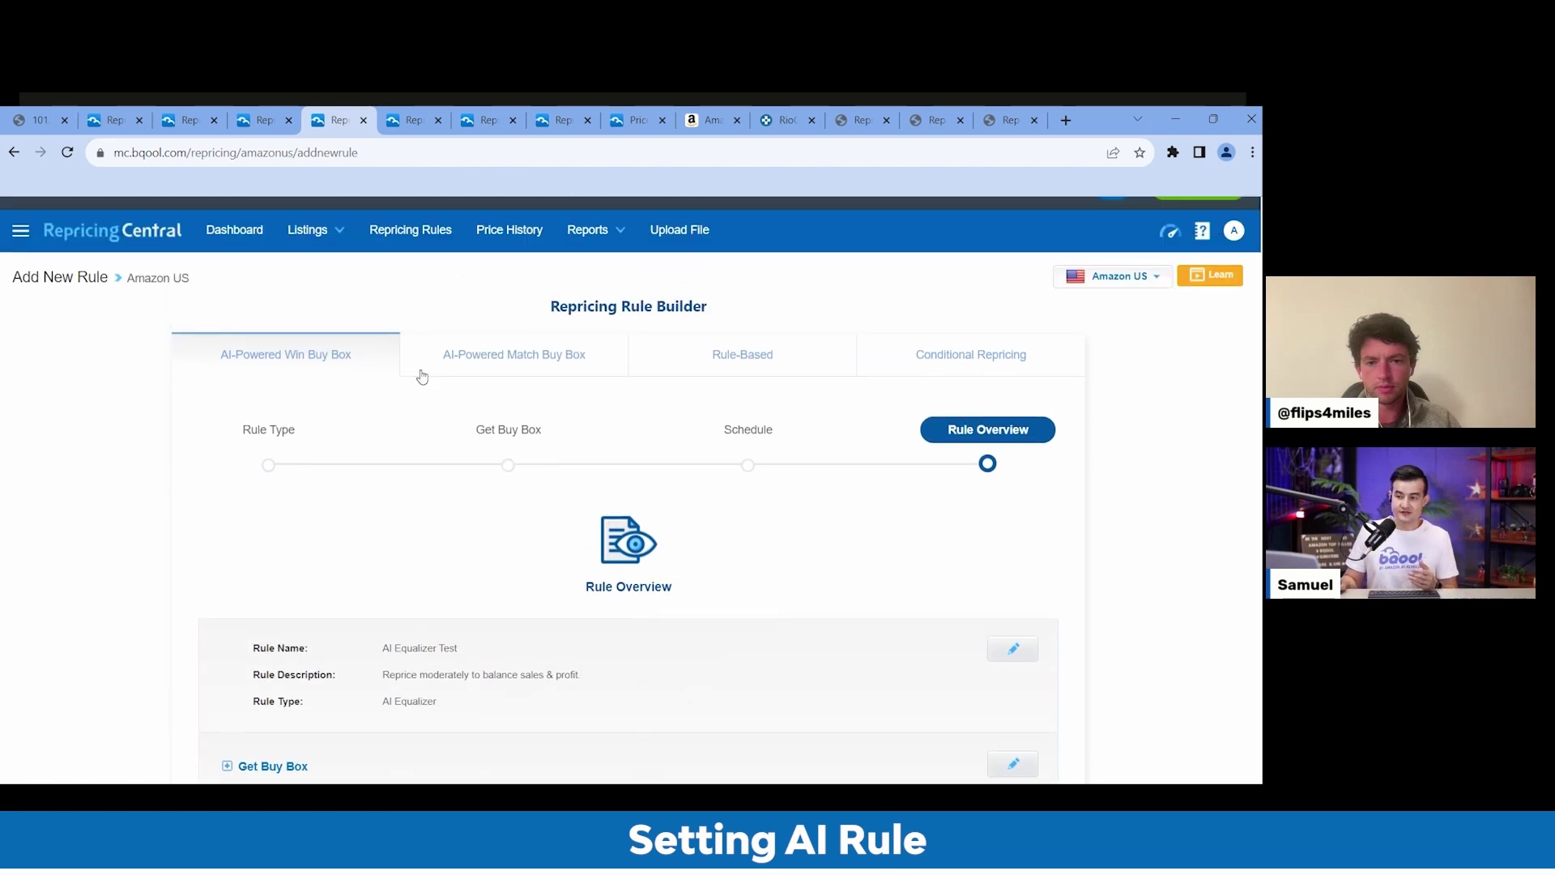
View the repricing rules available for the second listing on the Manage Listings page
left_click(185, 120)
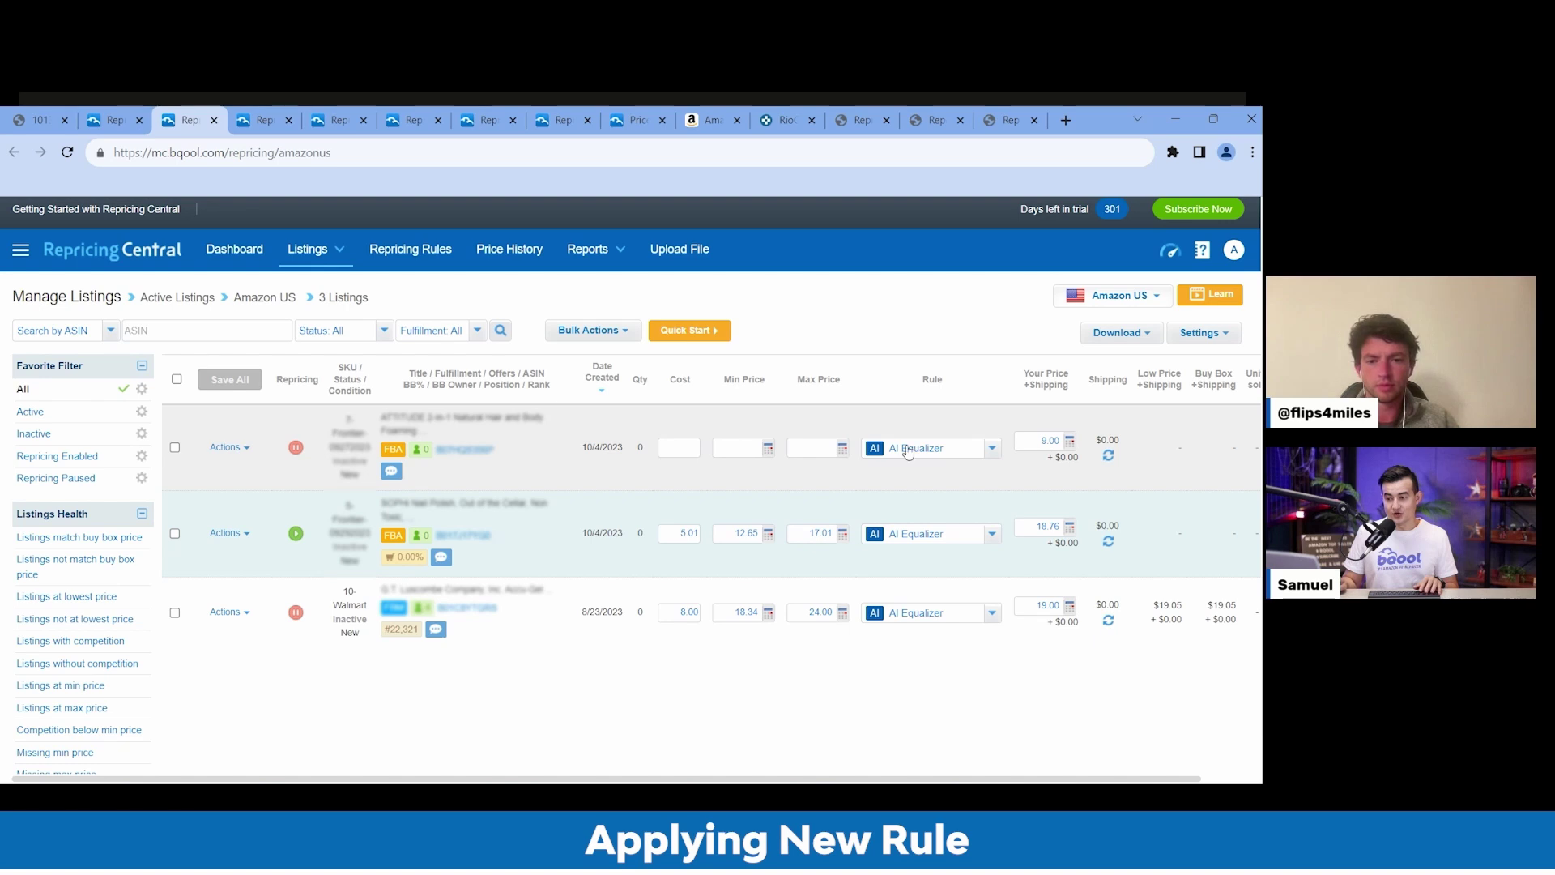
left_click(936, 541)
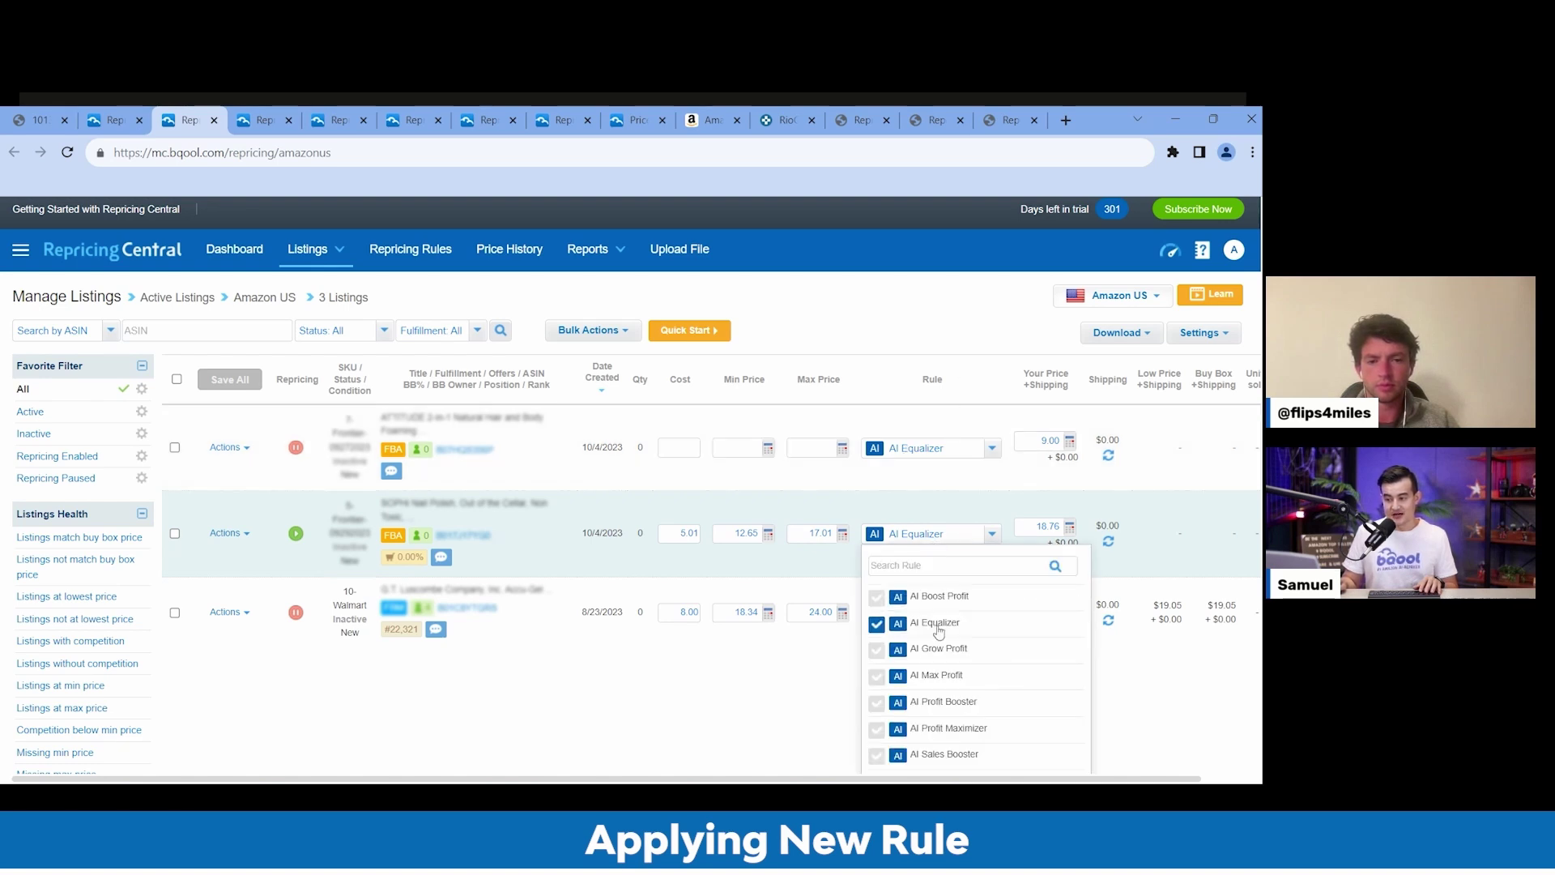
left_click(723, 735)
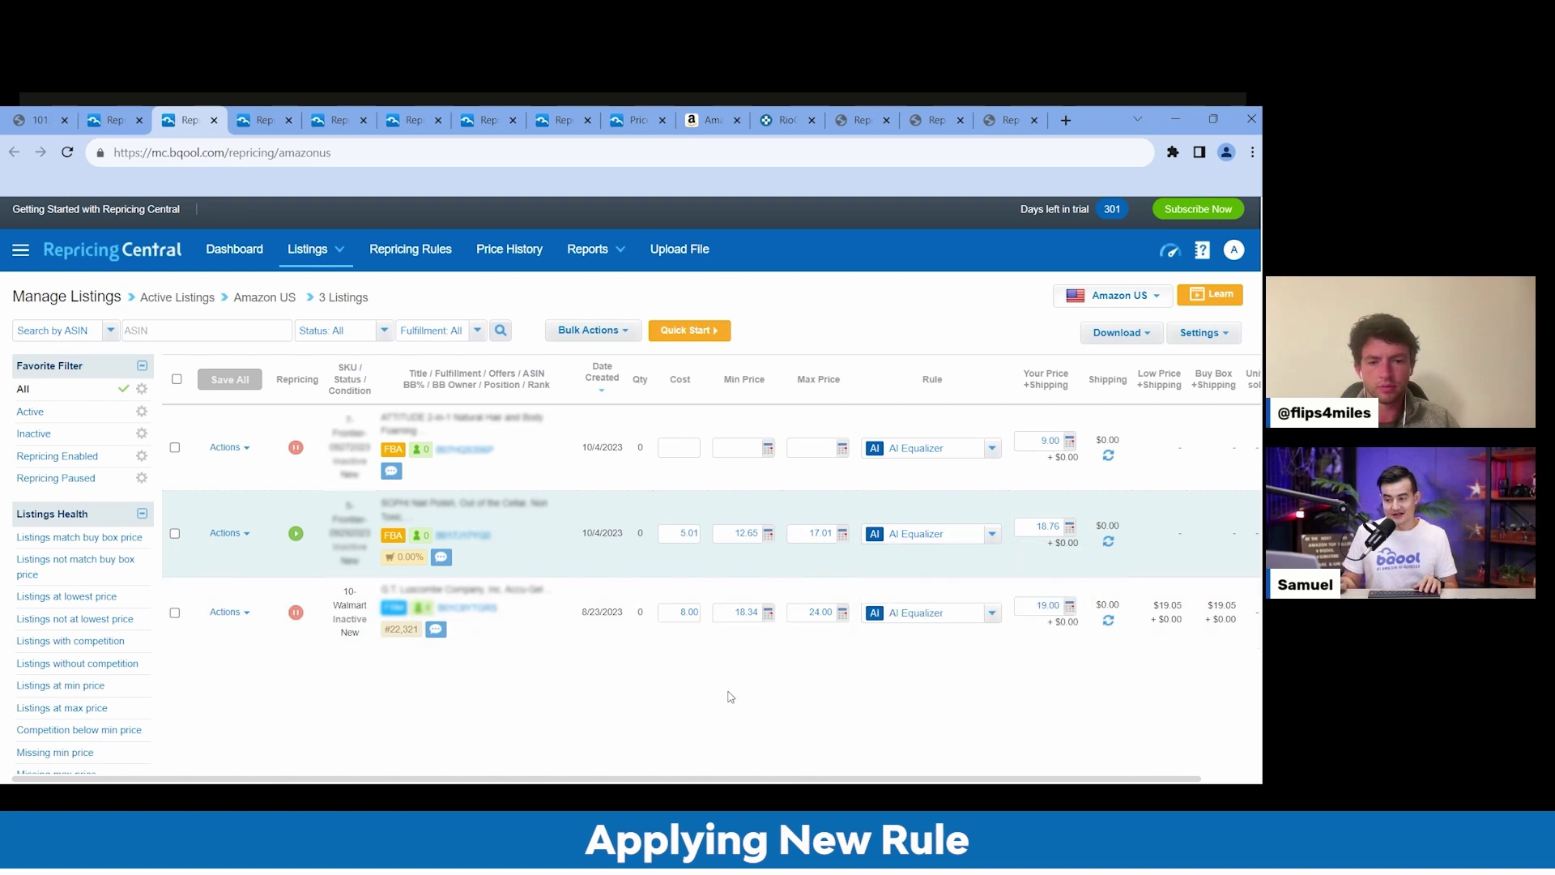
Set the rule of all selected listings to AI Equalizer in bulk, leaving the min and max price settings off, and close the bulk settings
left_click(177, 379)
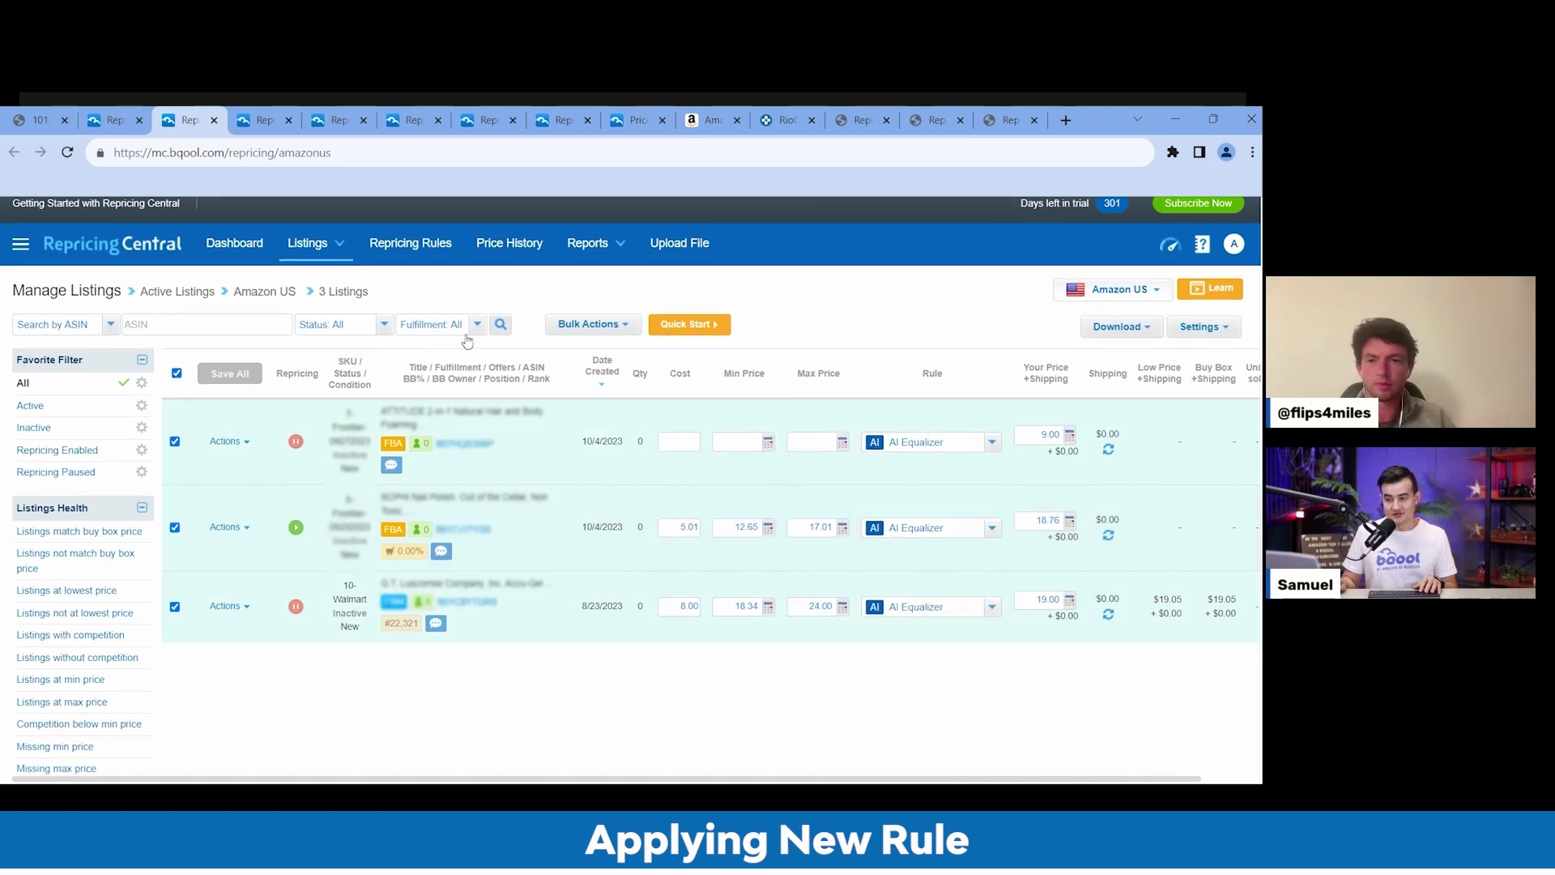
left_click(591, 324)
left_click(588, 356)
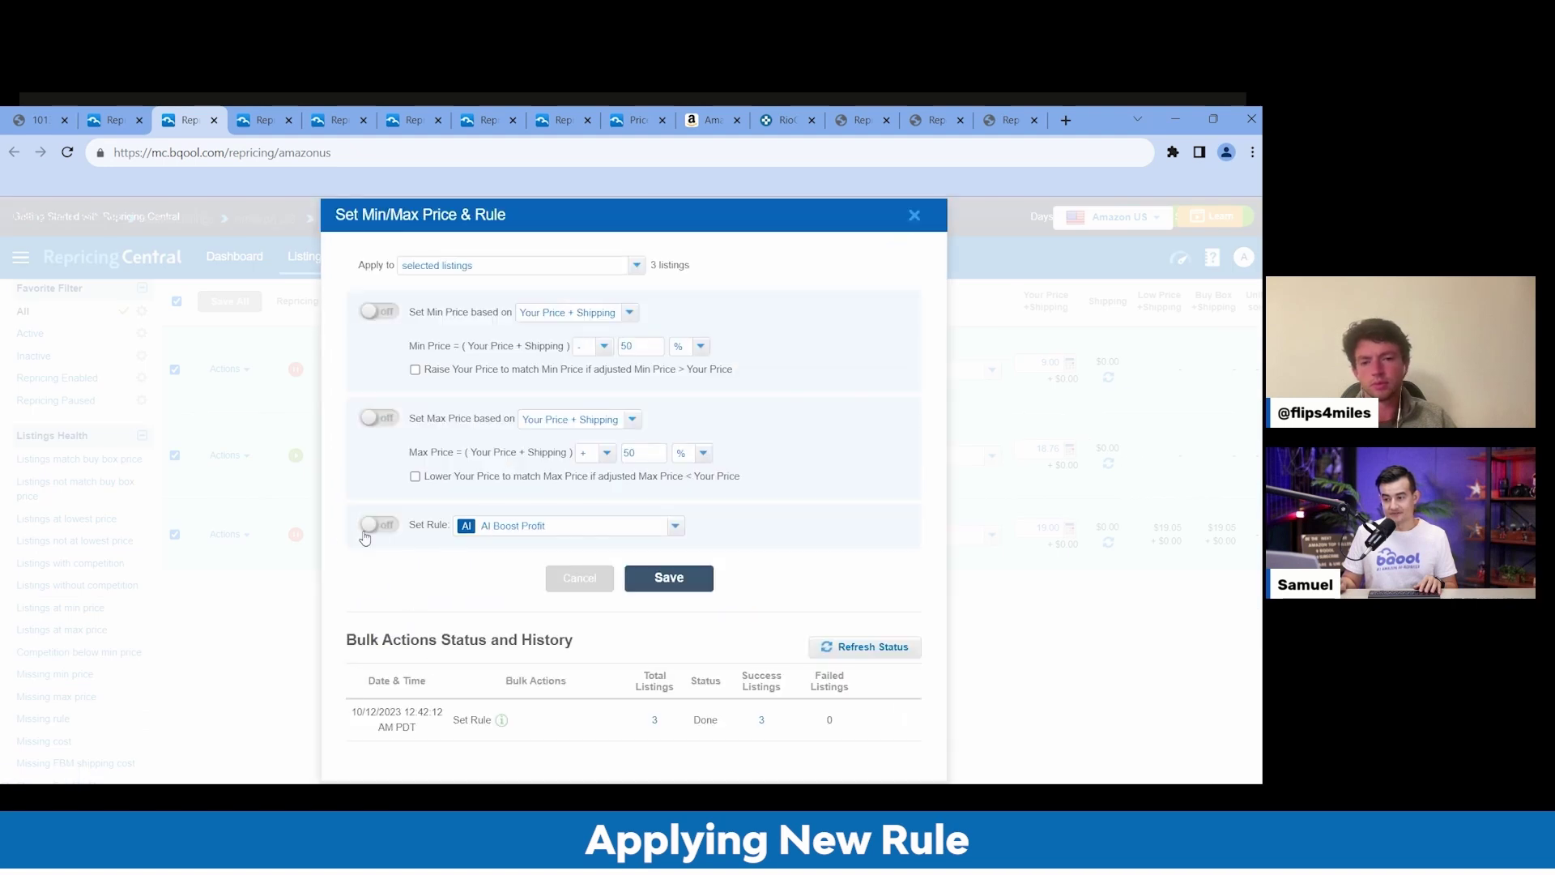
left_click(368, 525)
left_click(504, 530)
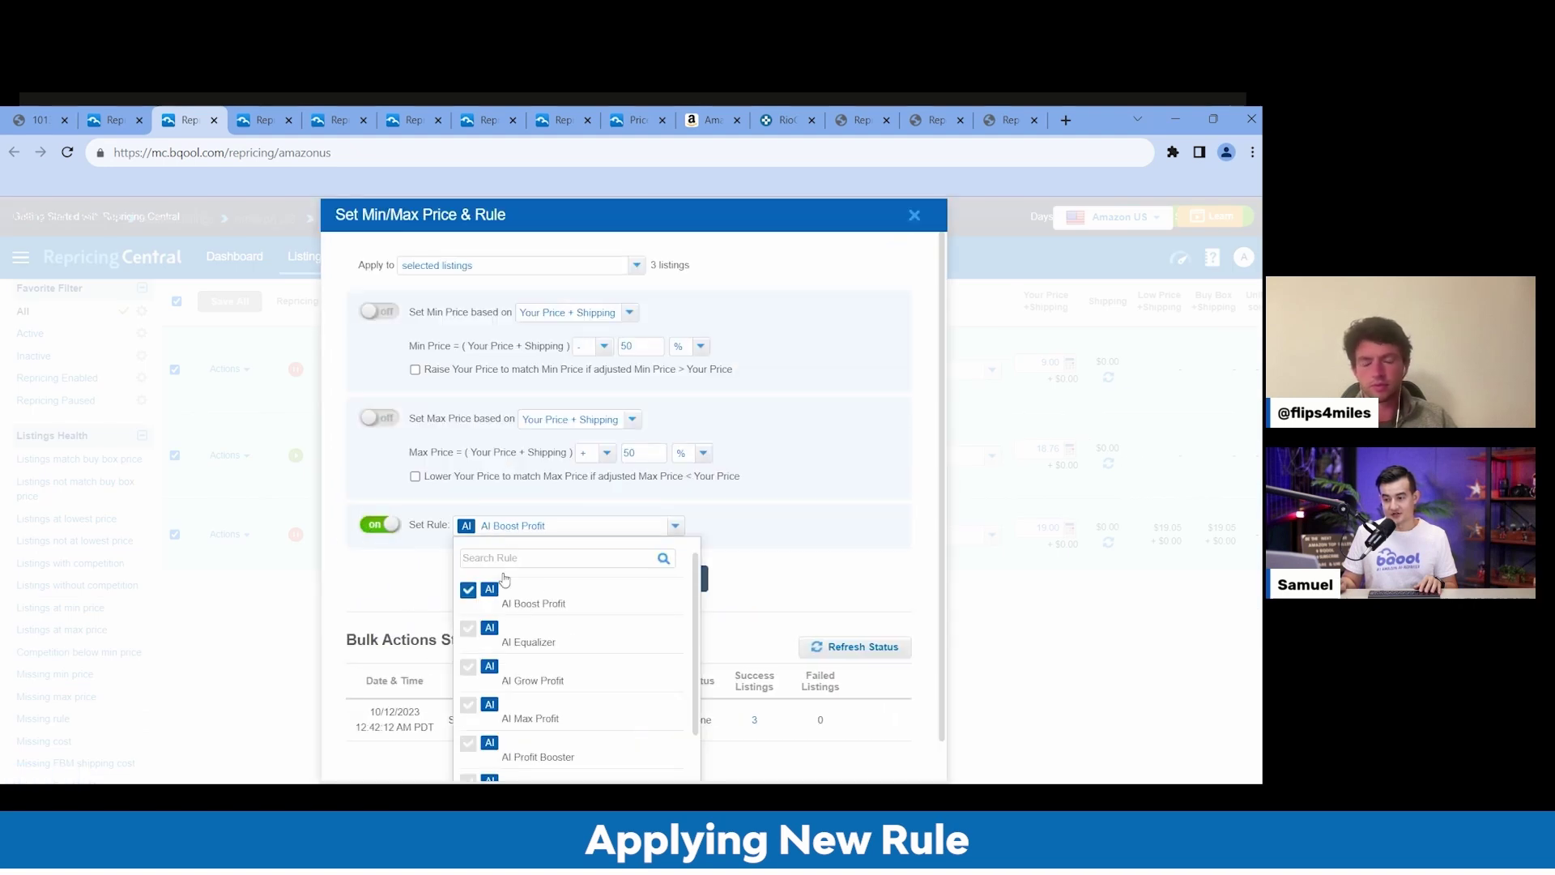
left_click(474, 636)
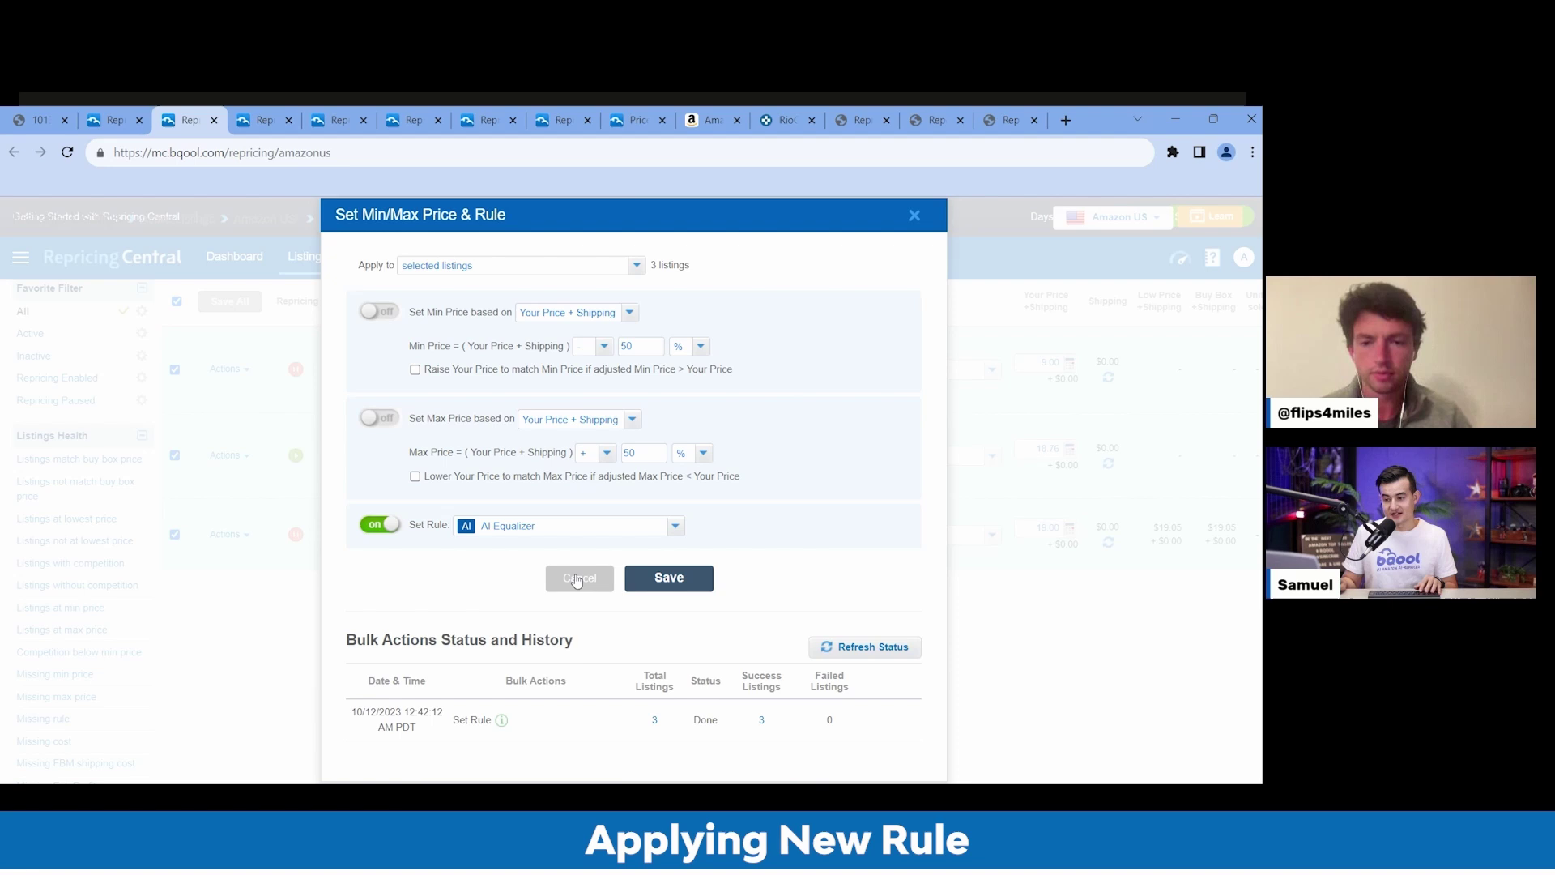
left_click(658, 584)
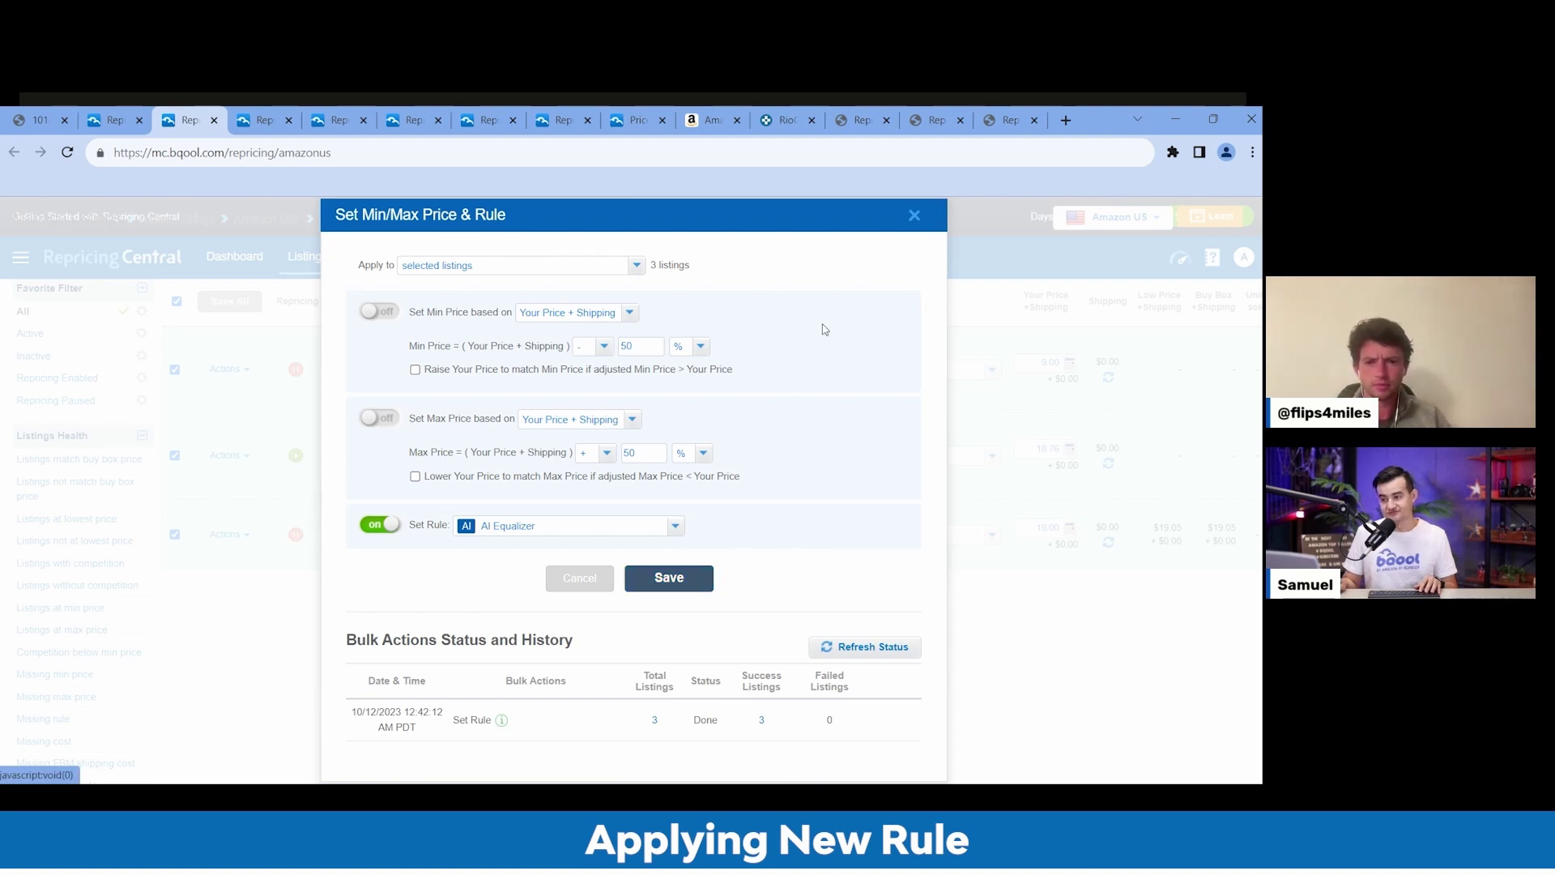
left_click(914, 217)
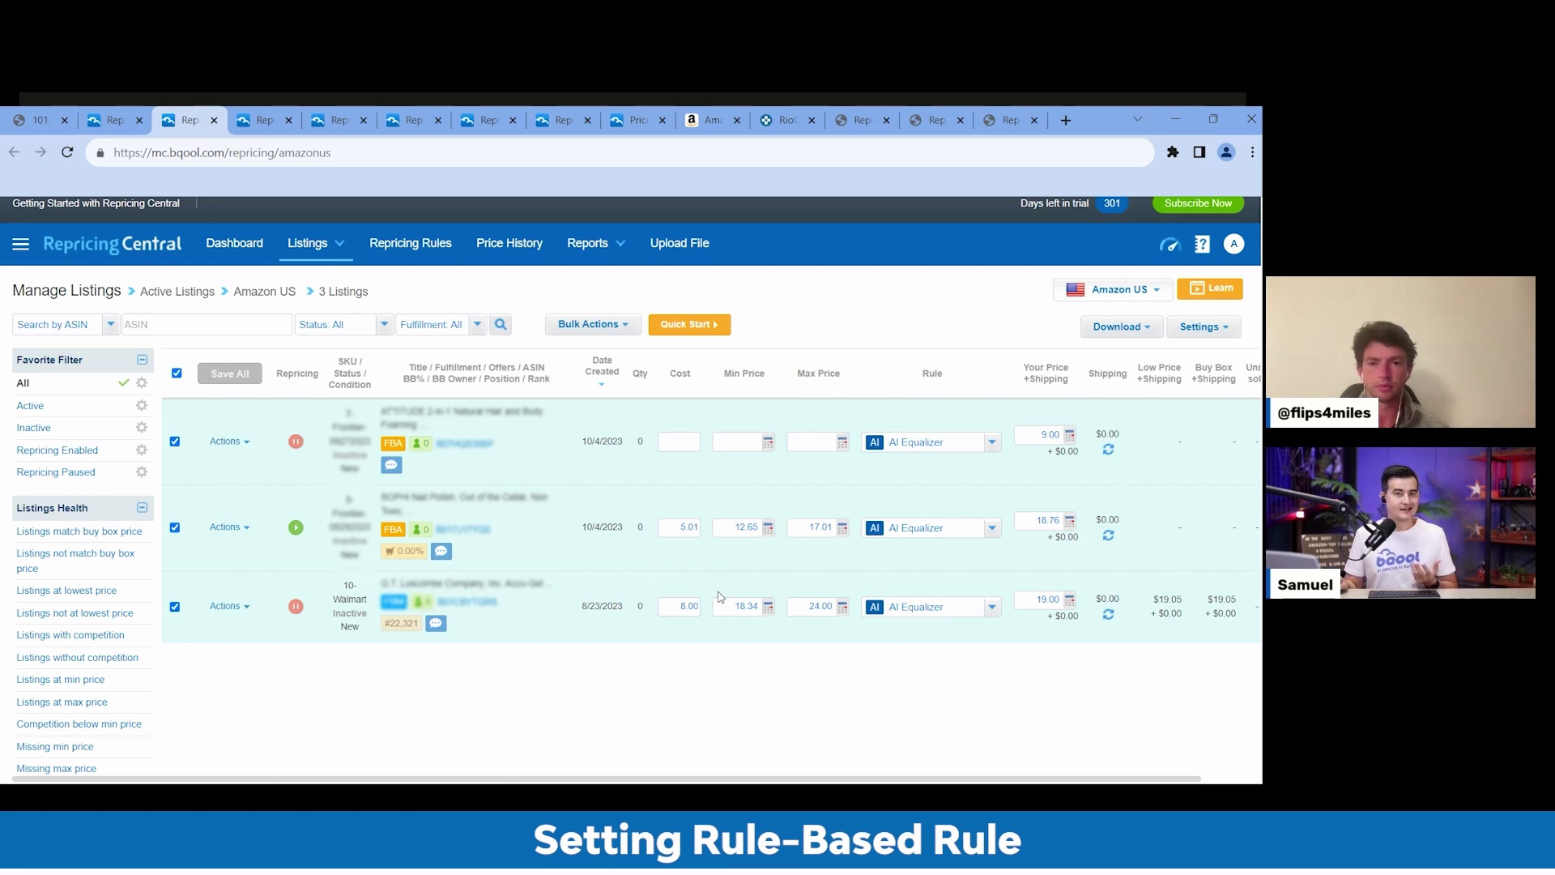
Go to the Repricing Rules page at mc.bqool.com/repricing/amazonus/newrules
left_click(261, 120)
left_click(340, 120)
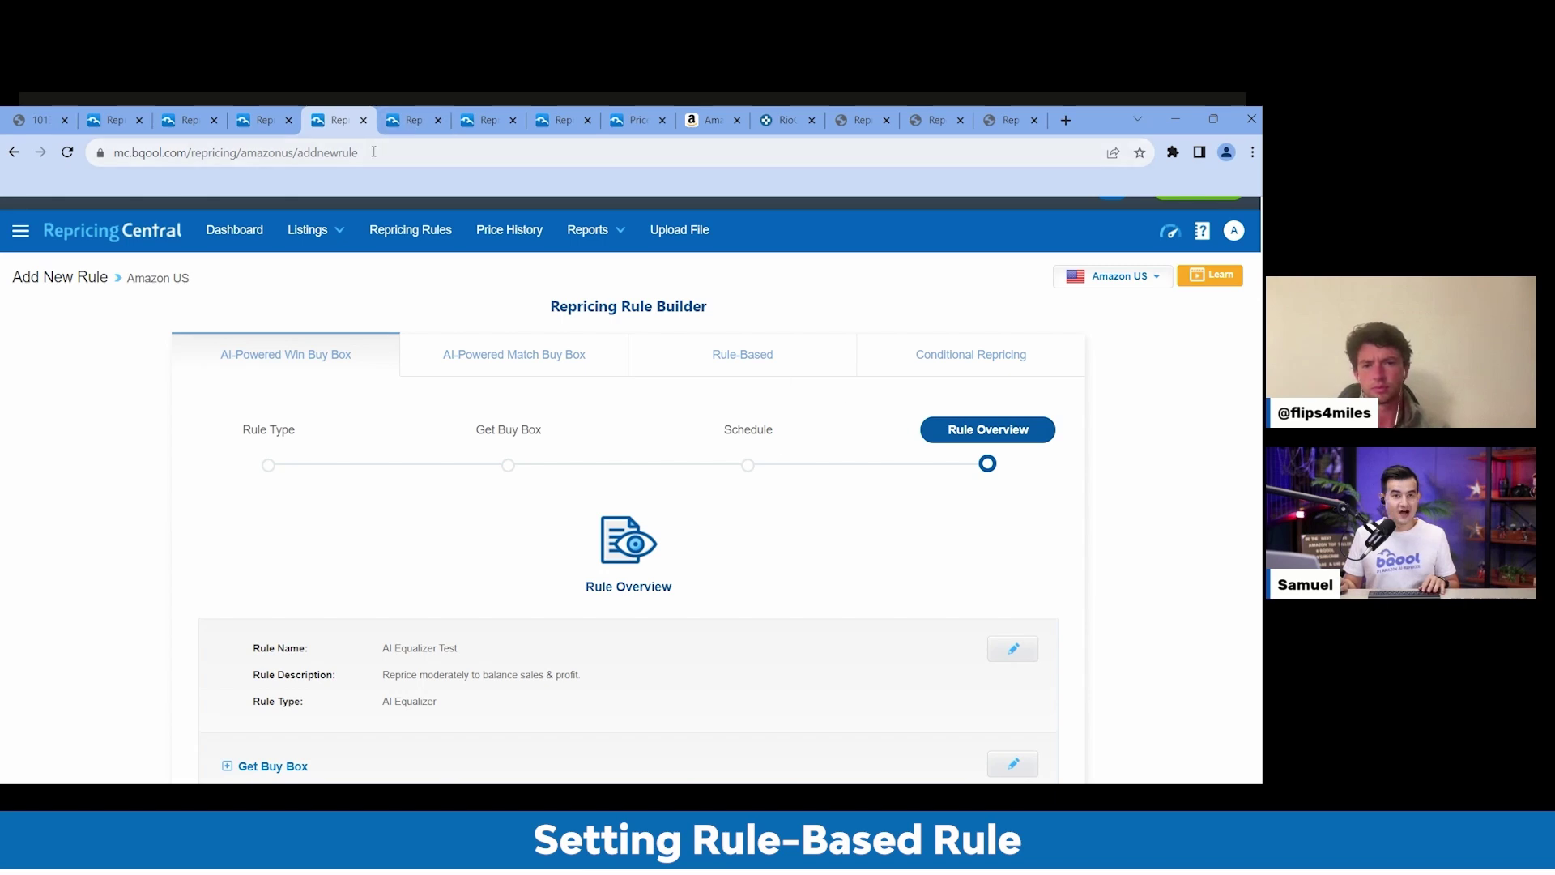
left_click(565, 153)
double_click(565, 154)
type("newrules")
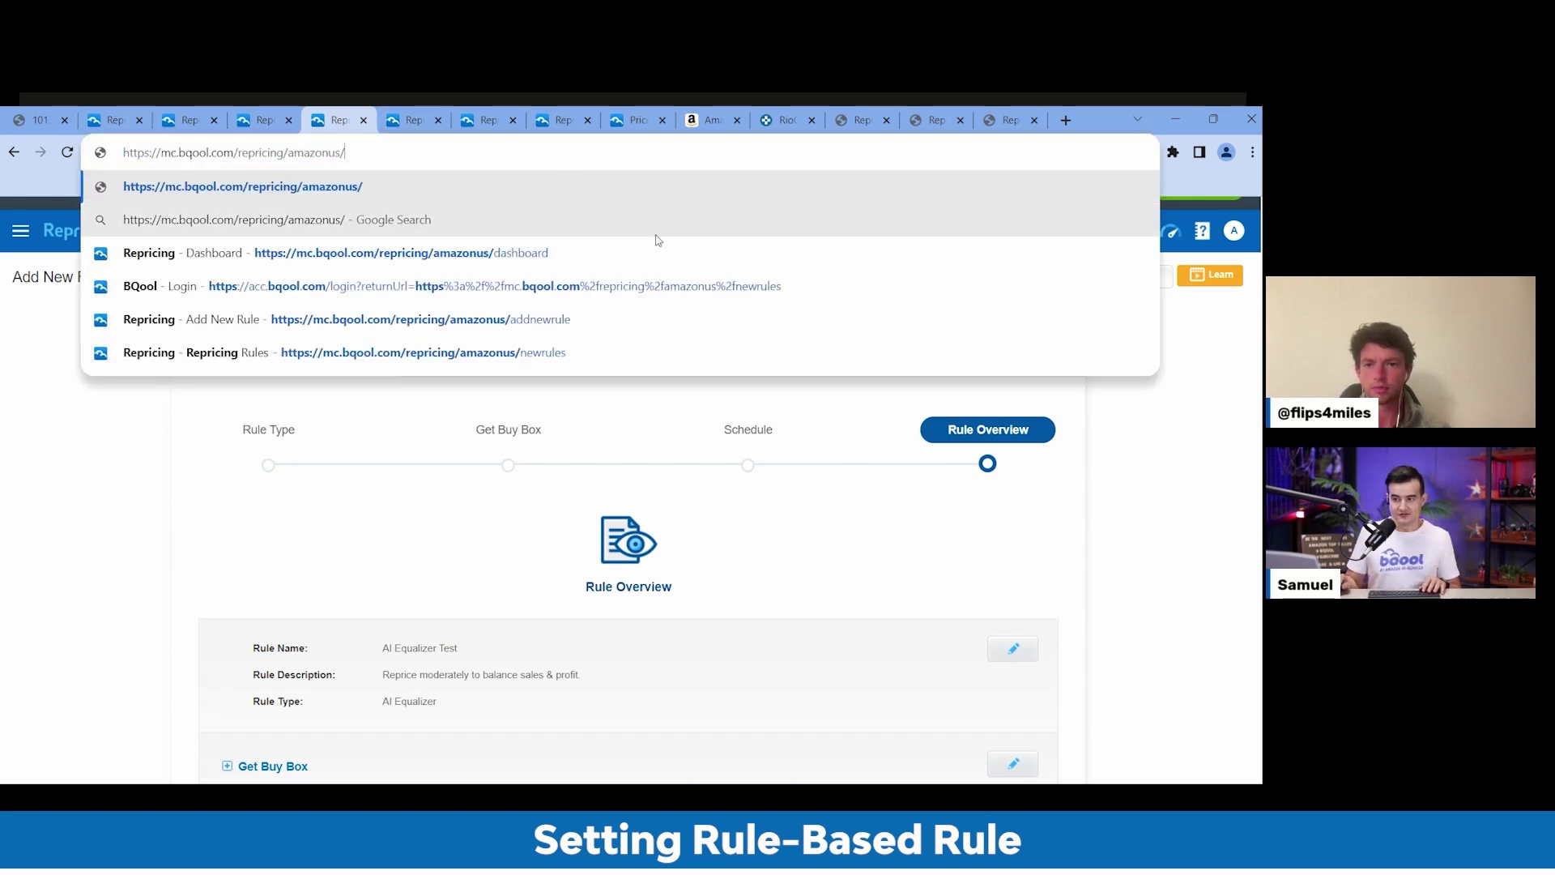
key("Return")
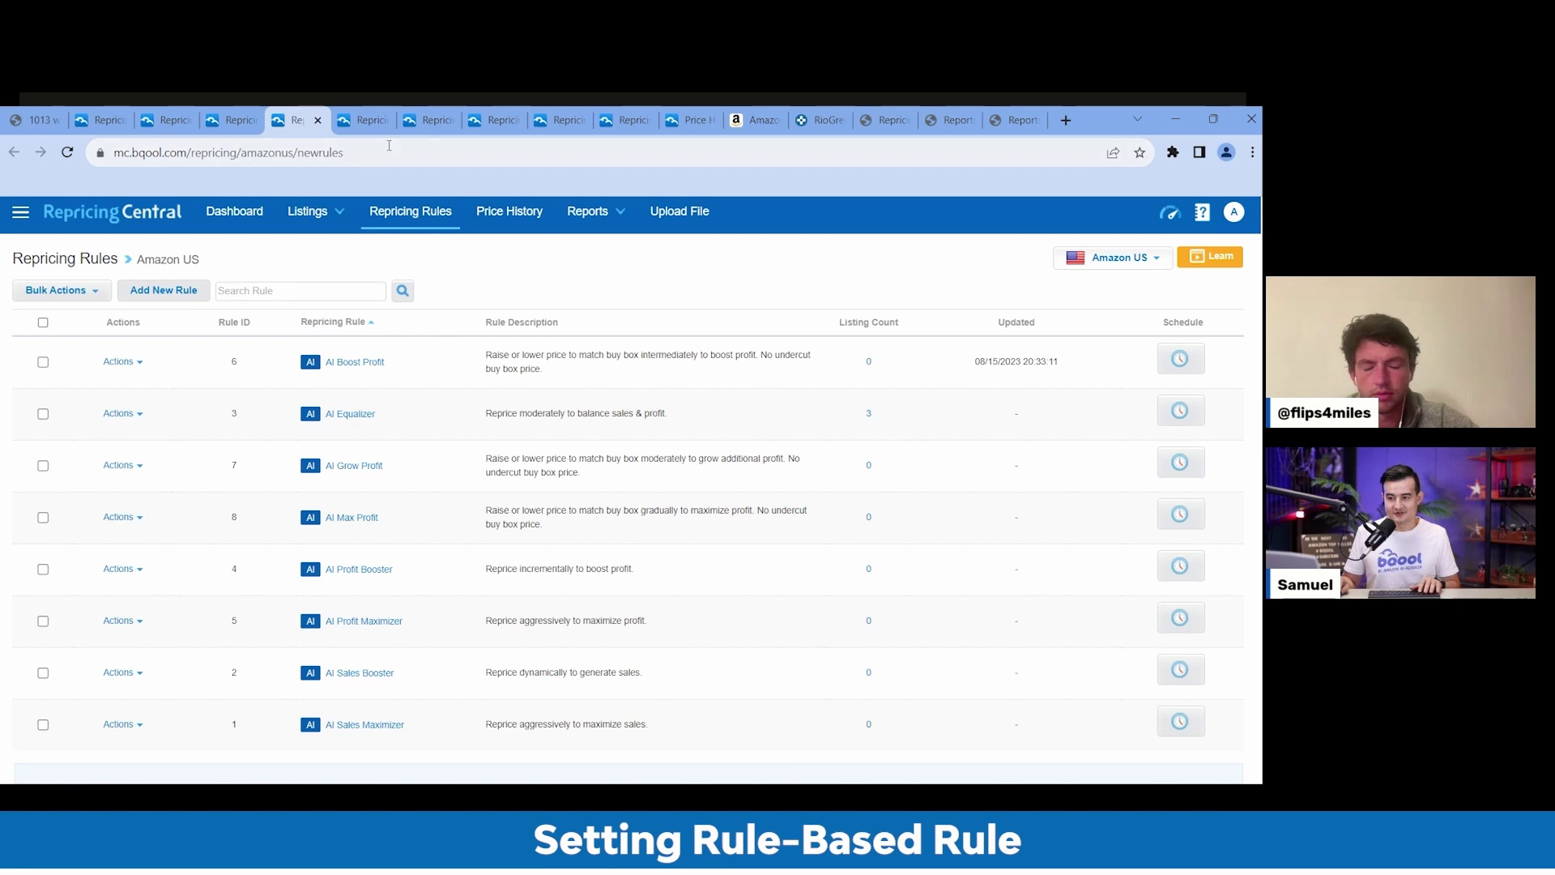
Add a new rule-based repricing rule of the type Match Buy Box and continue to its competitor settings
left_click(182, 300)
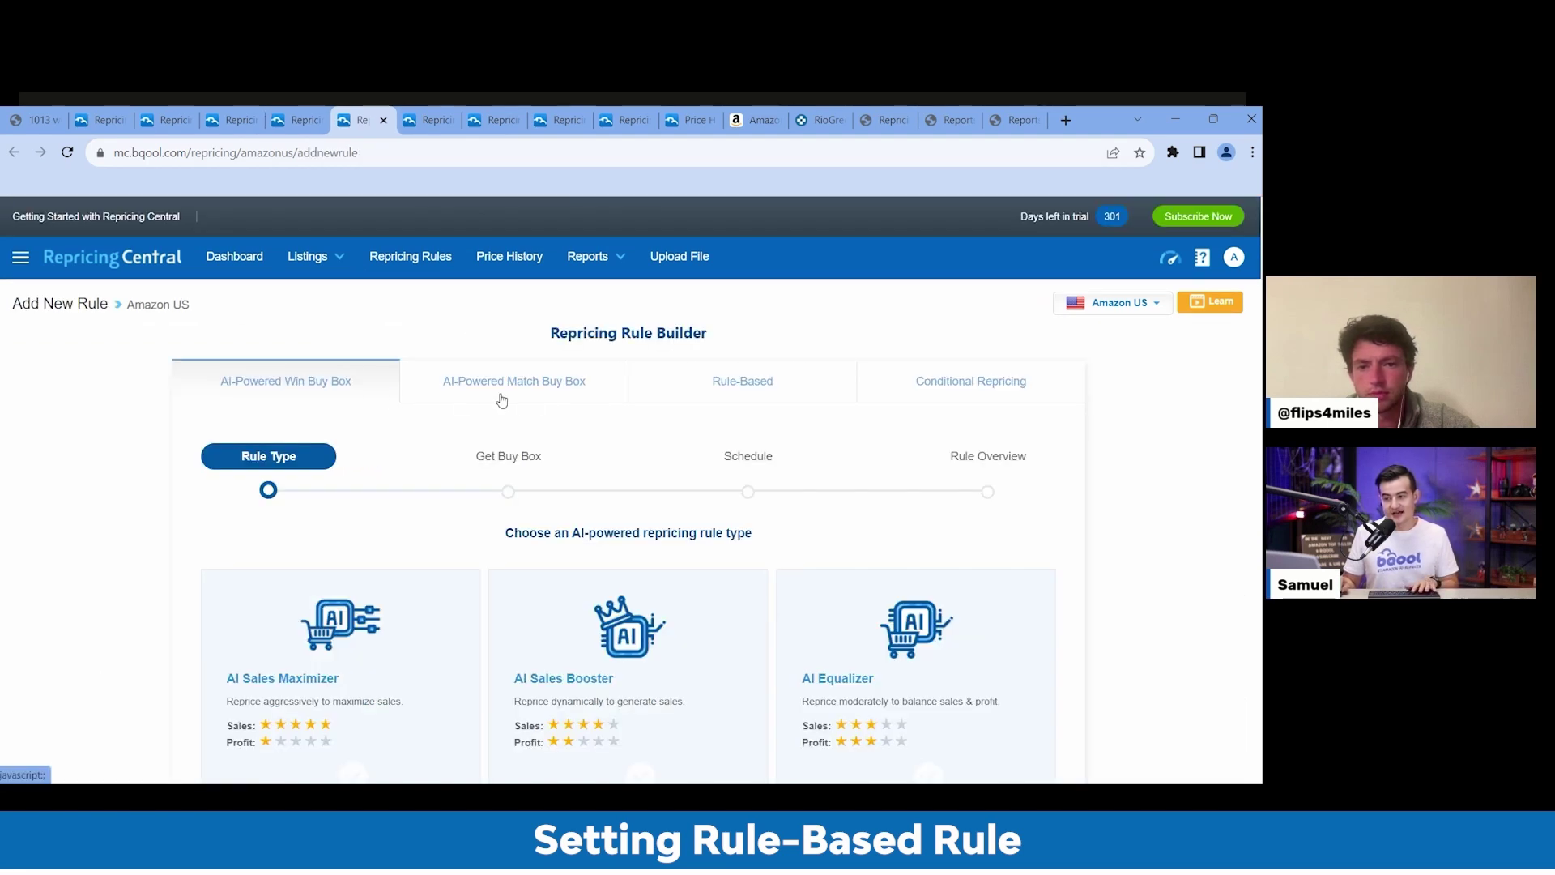
left_click(746, 393)
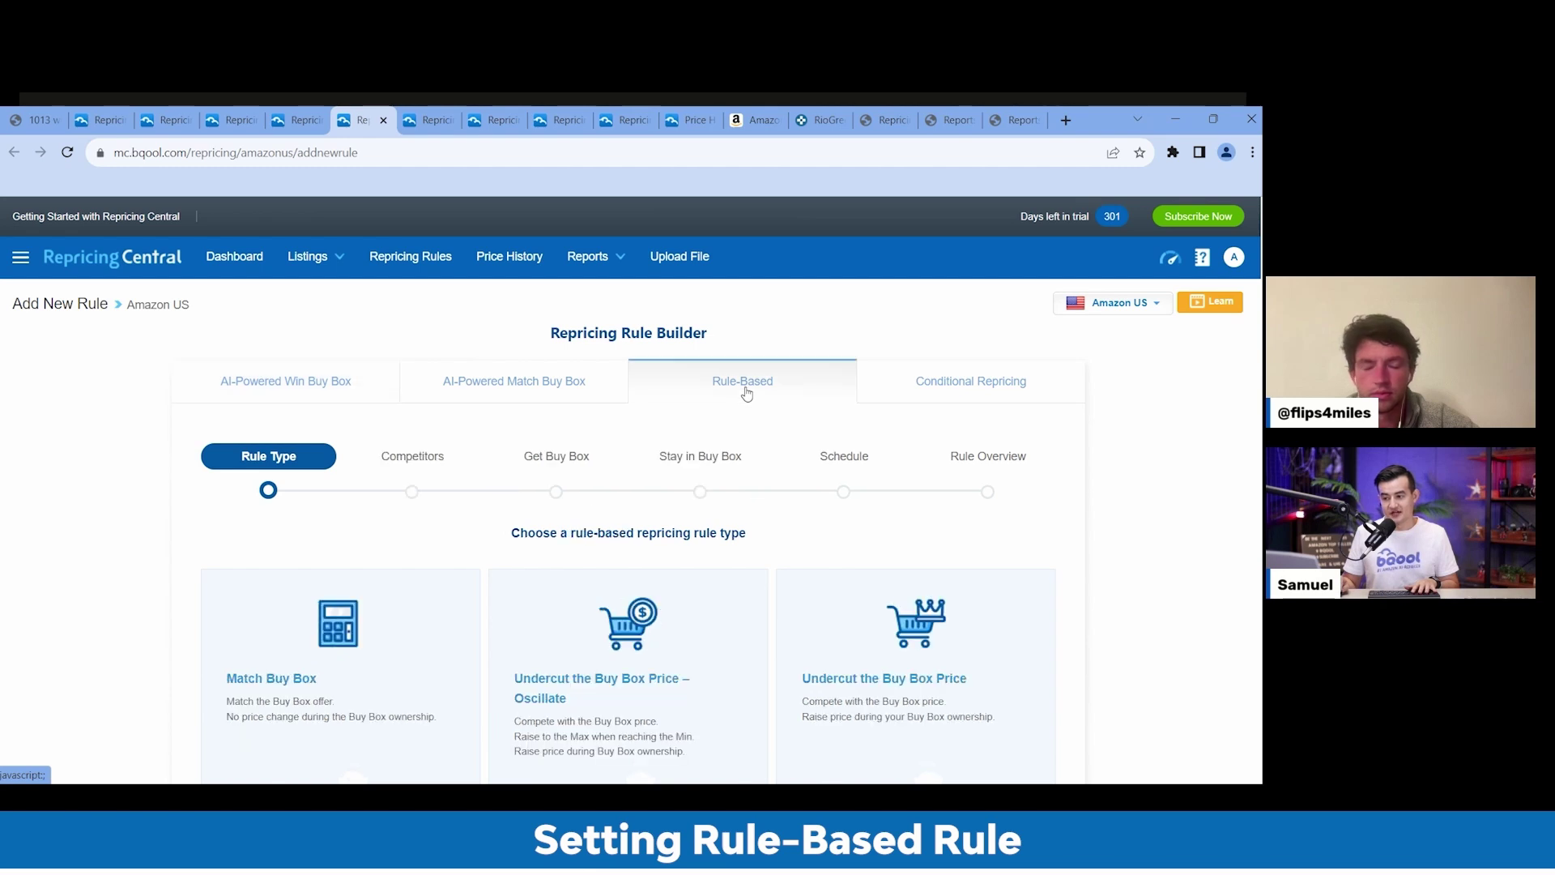
left_click(416, 691)
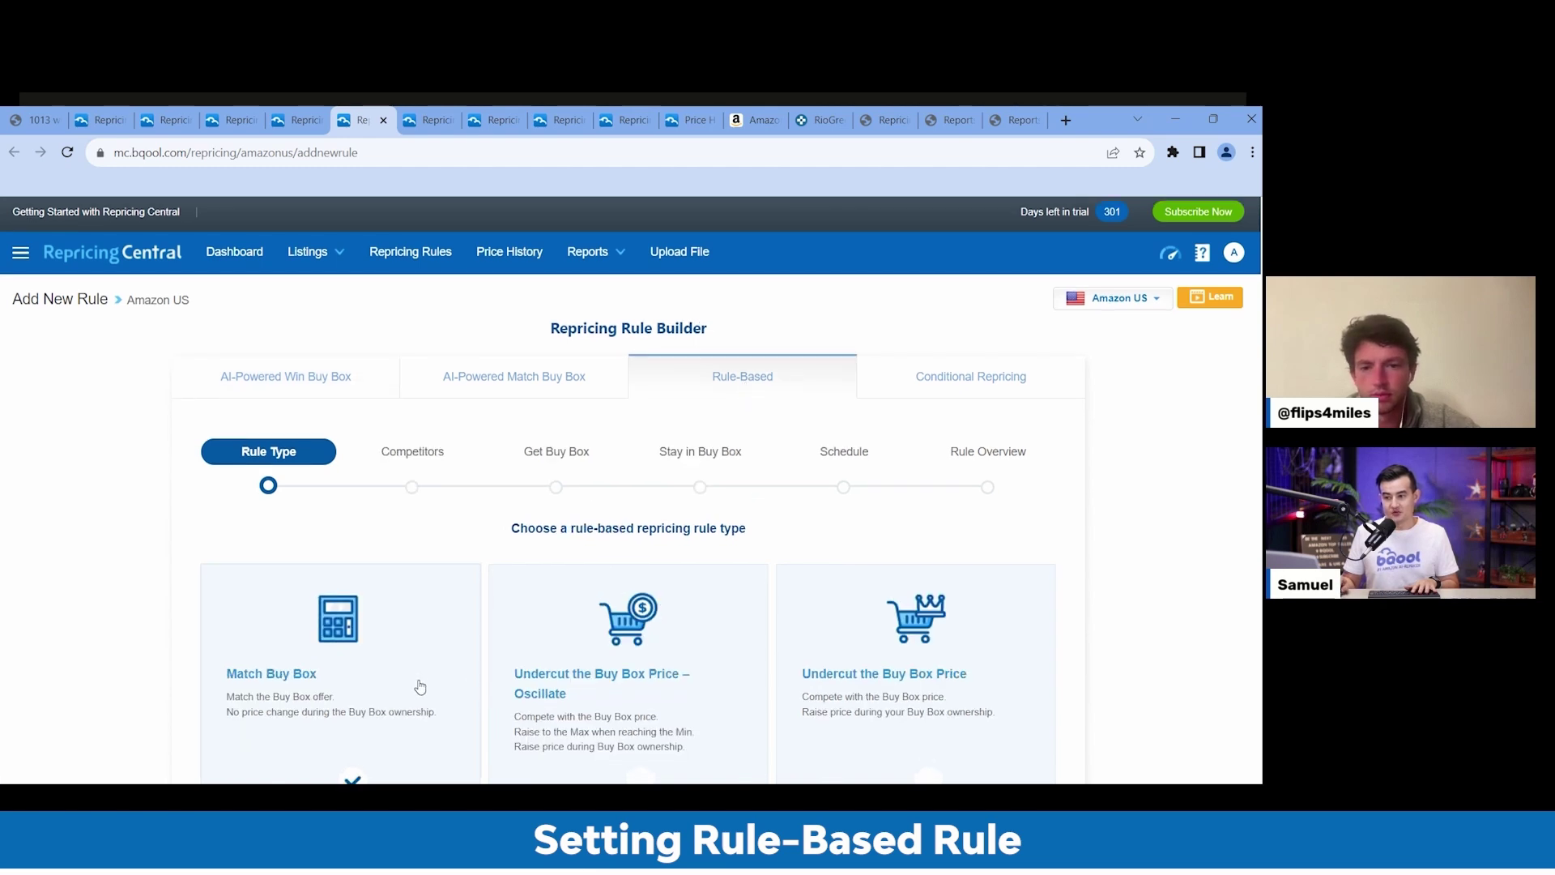
scroll(413, 691, "down", 2)
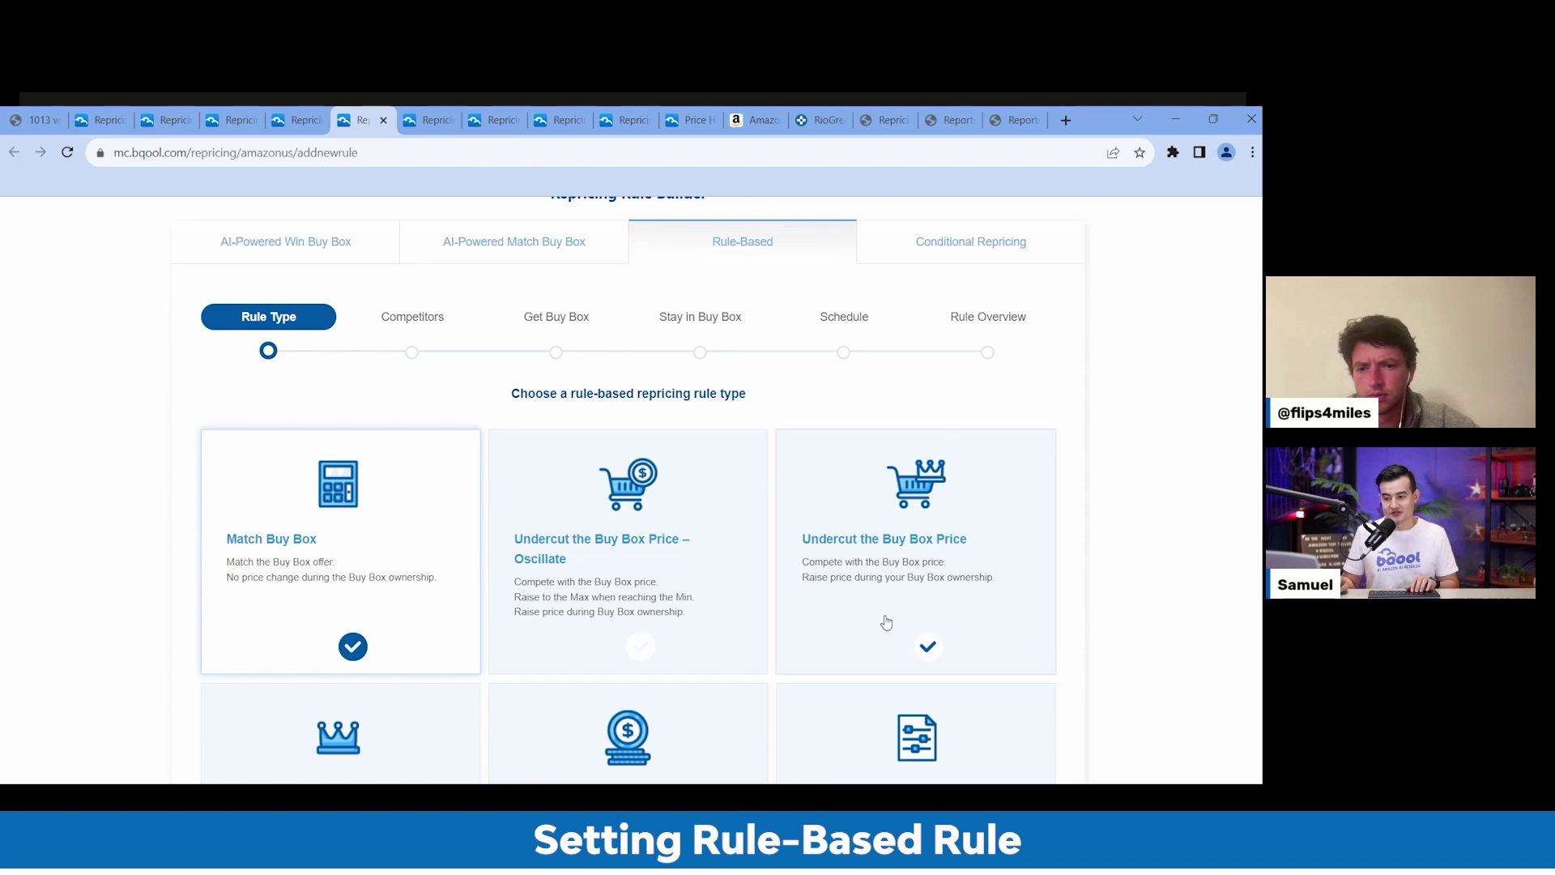
scroll(875, 640, "down", 4)
scroll(774, 673, "down", 2)
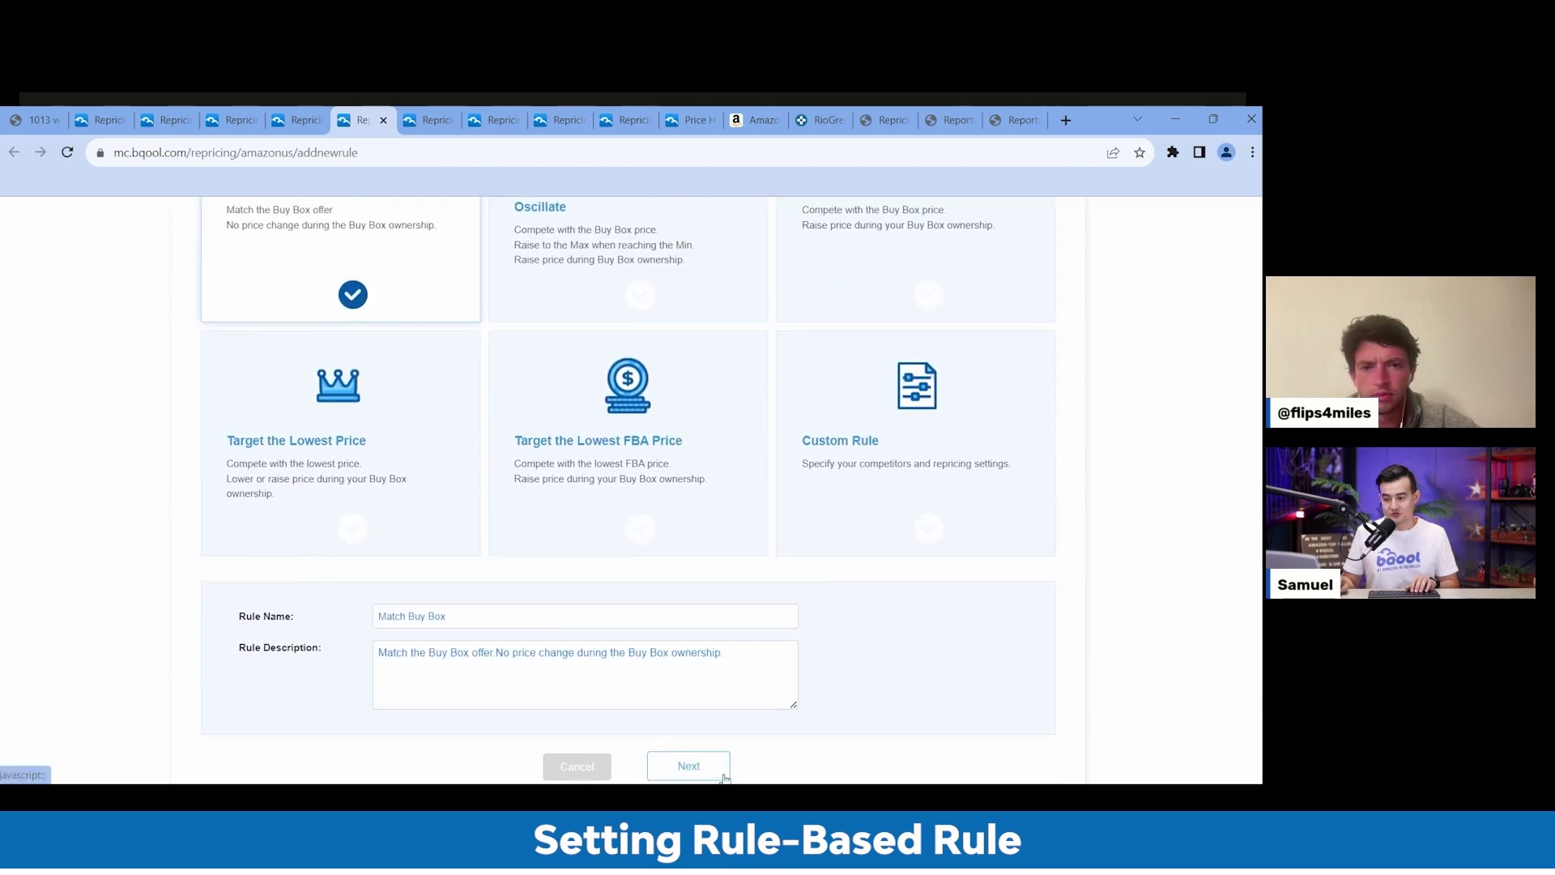
left_click(719, 770)
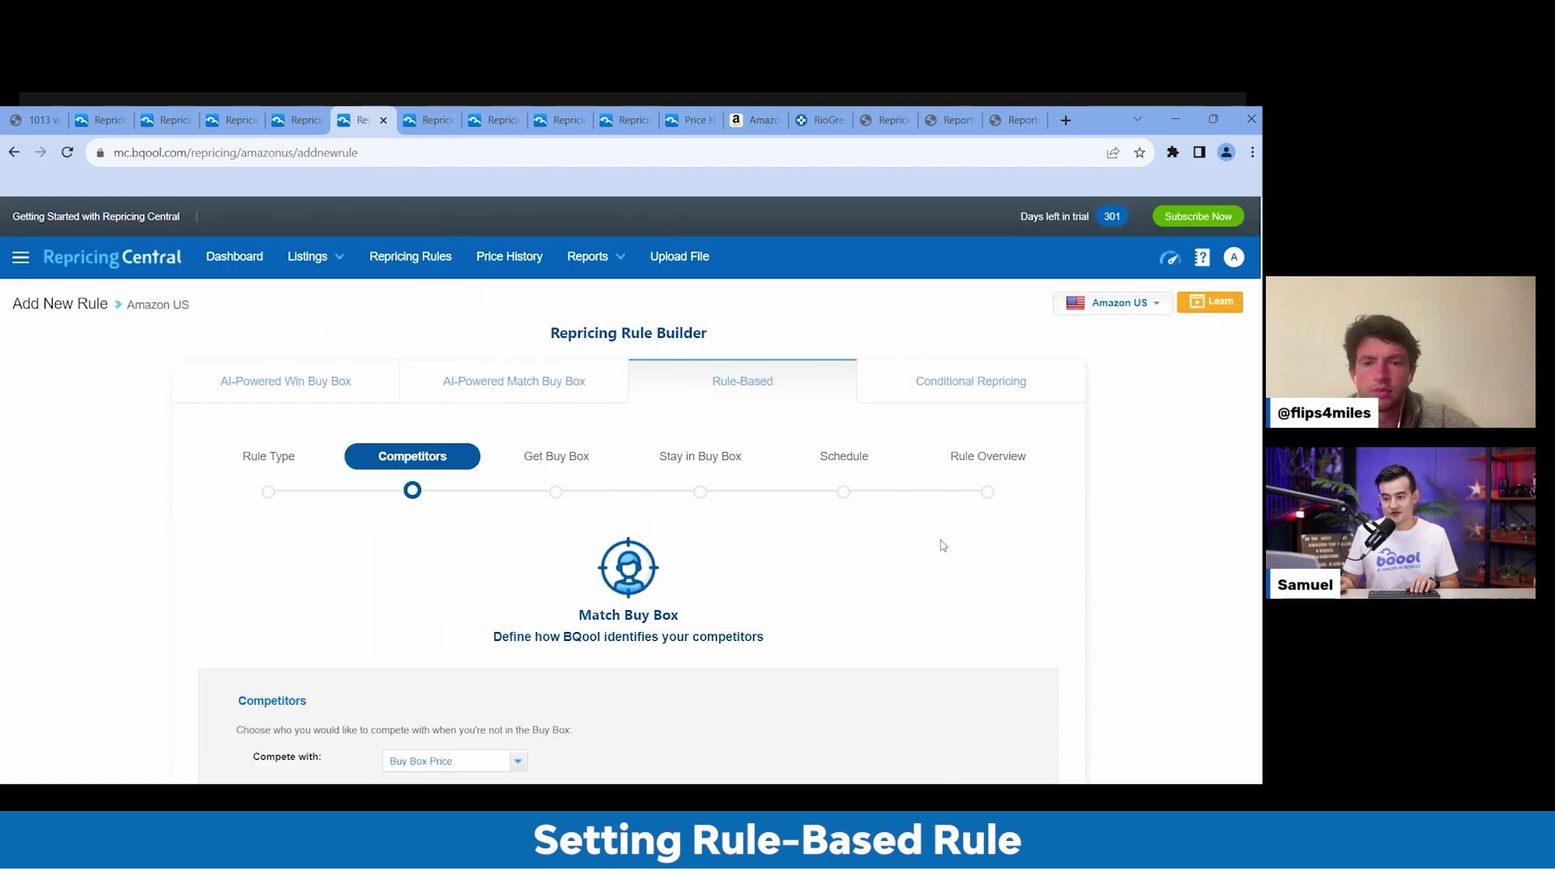
Set the rule to compete with the Buy Box Price against Amazon, FBA and Non-Featured FBA sellers, leaving out FBM
scroll(940, 541, "down", 5)
scroll(945, 535, "down", 1)
scroll(945, 535, "up", 1)
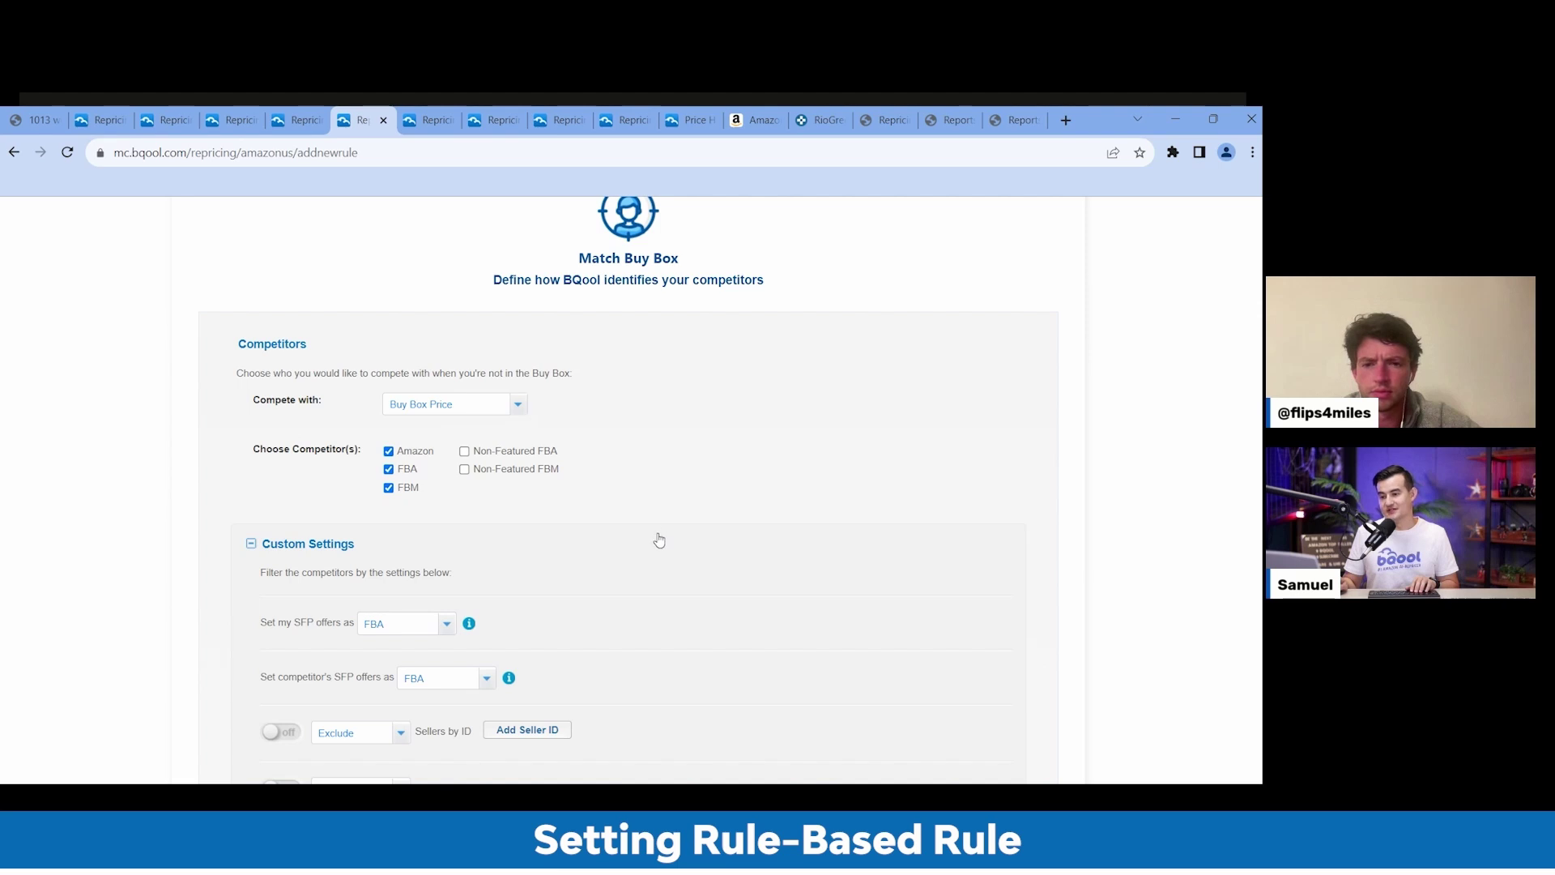
scroll(459, 379, "down", 1)
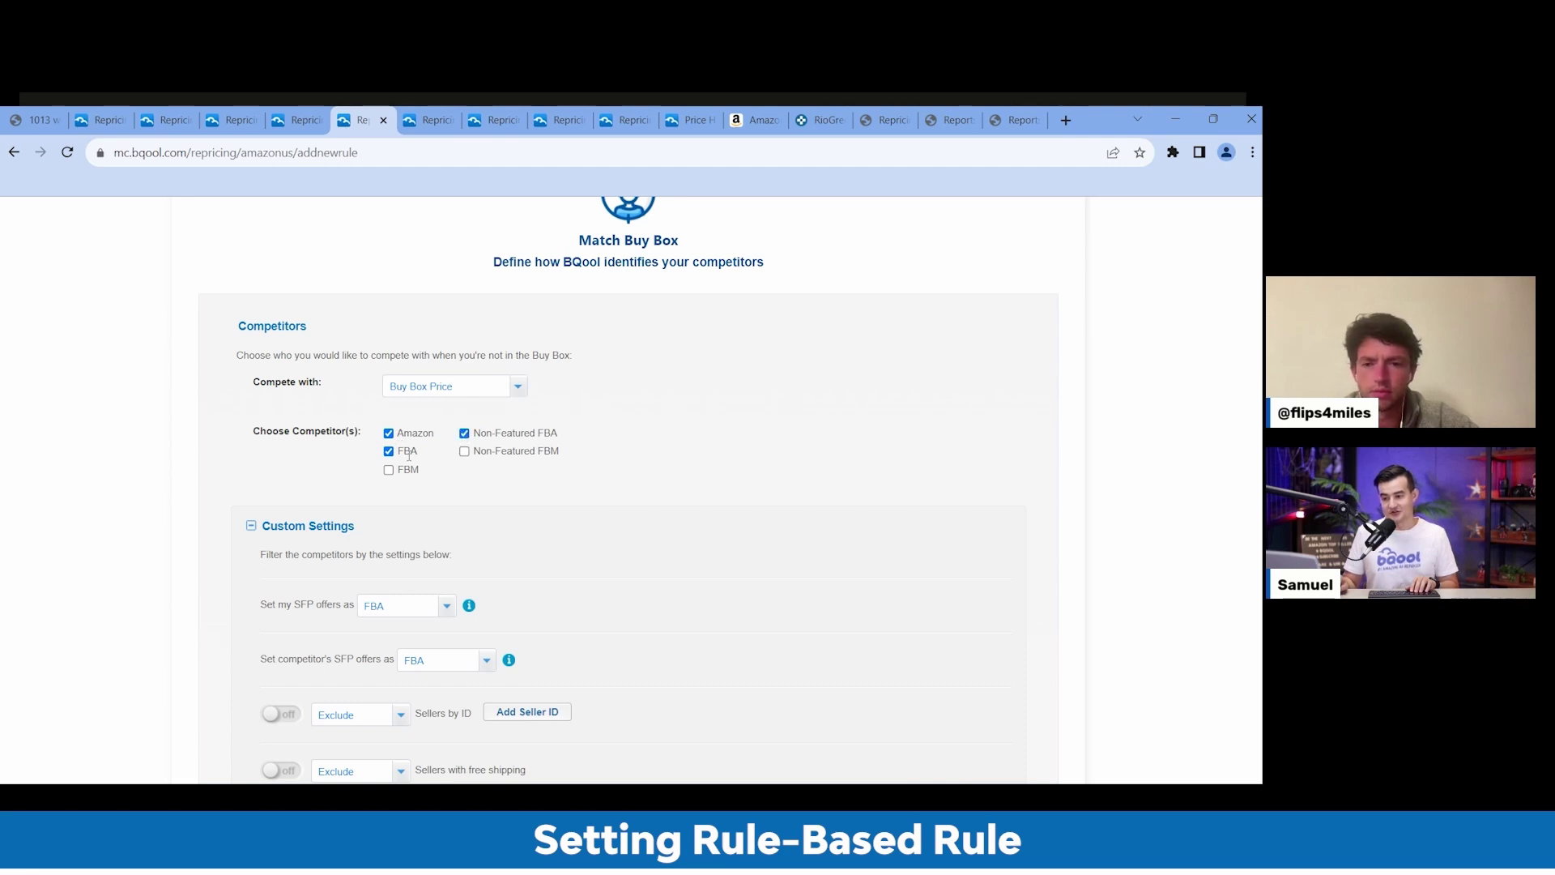
left_click(406, 390)
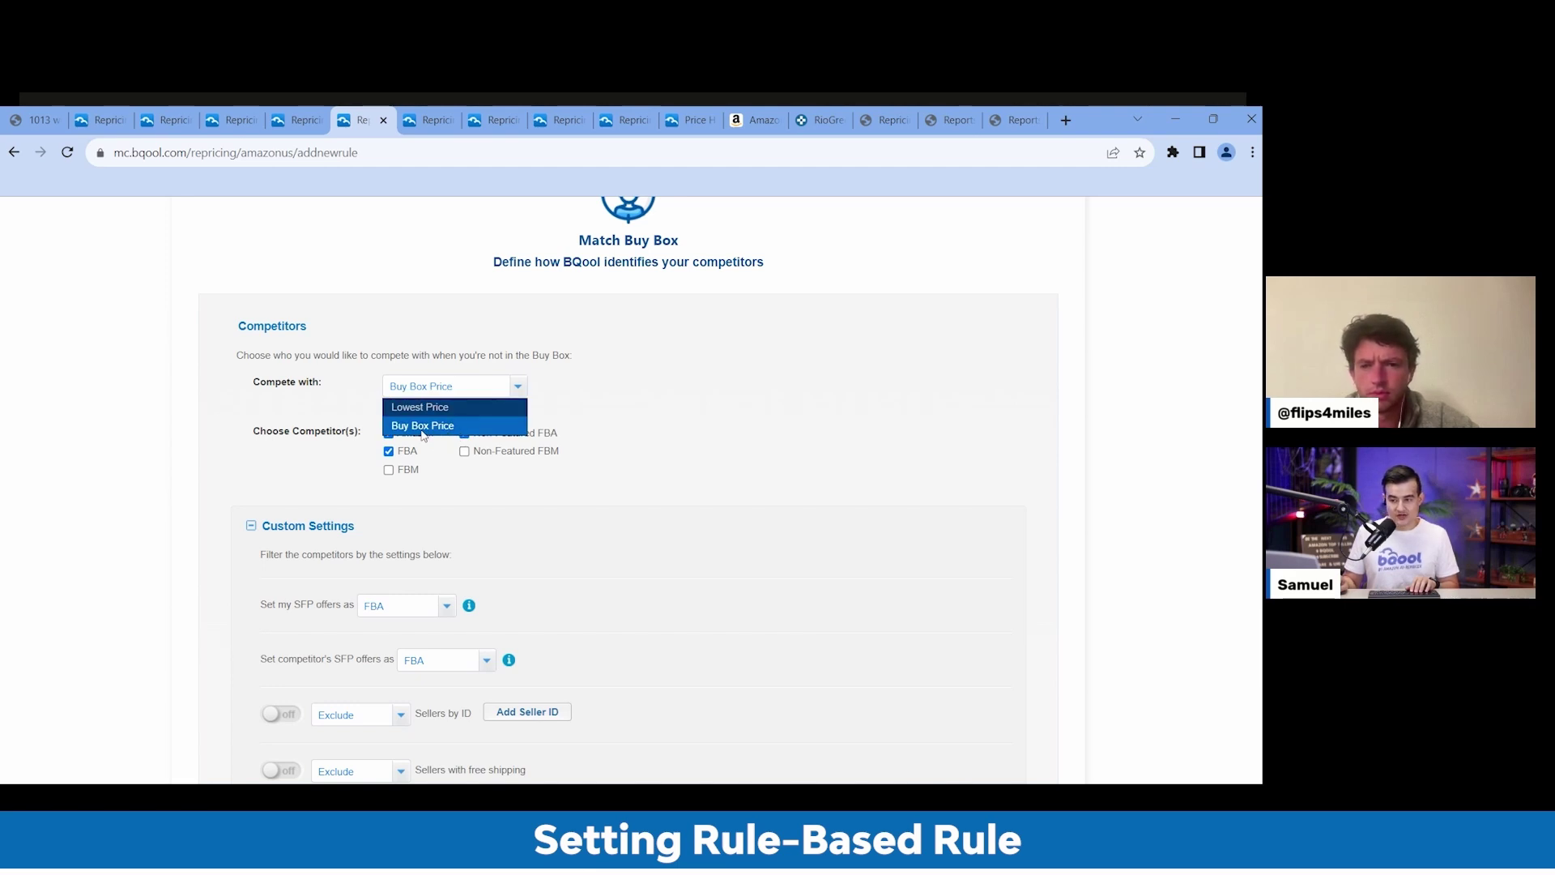
left_click(438, 432)
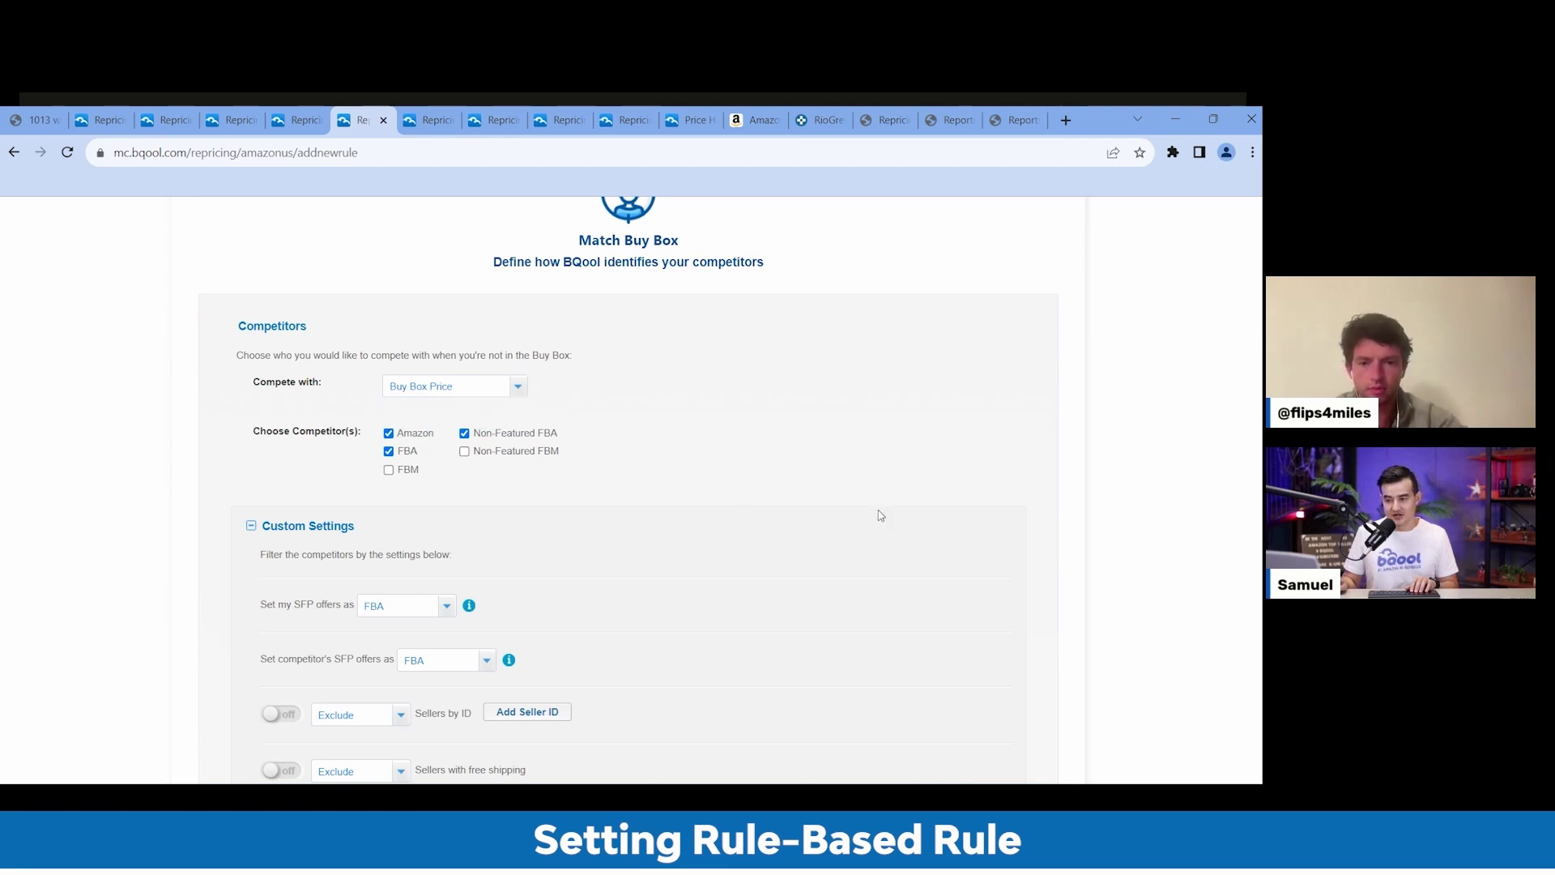
Enable the exclusion of sellers with a positive feedback rating lower than 80% in the custom settings
scroll(878, 521, "down", 2)
scroll(657, 438, "down", 2)
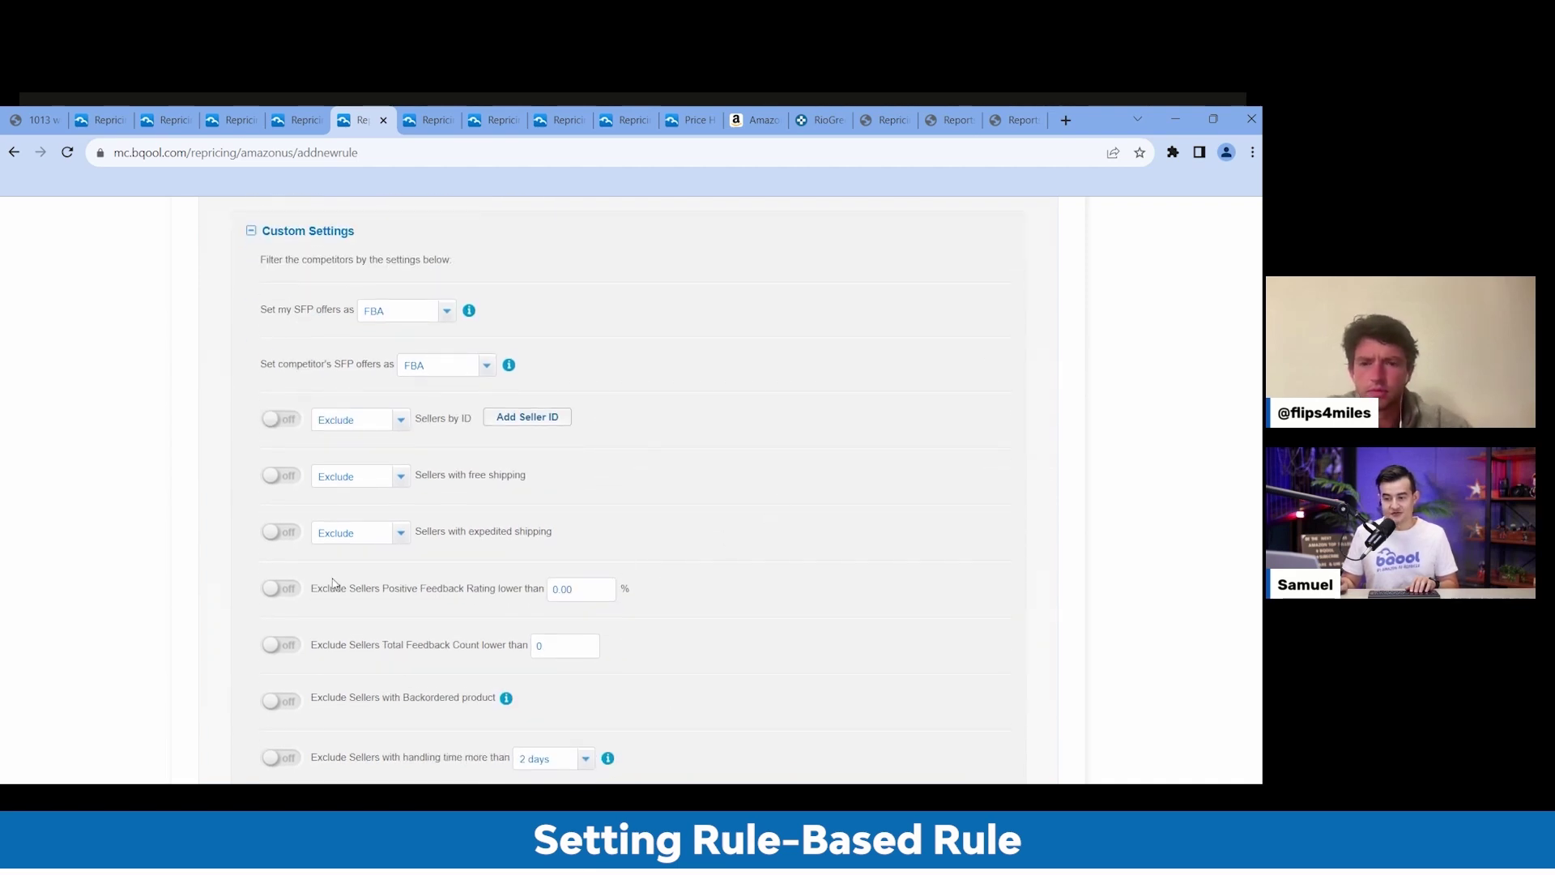
left_click(281, 588)
double_click(570, 589)
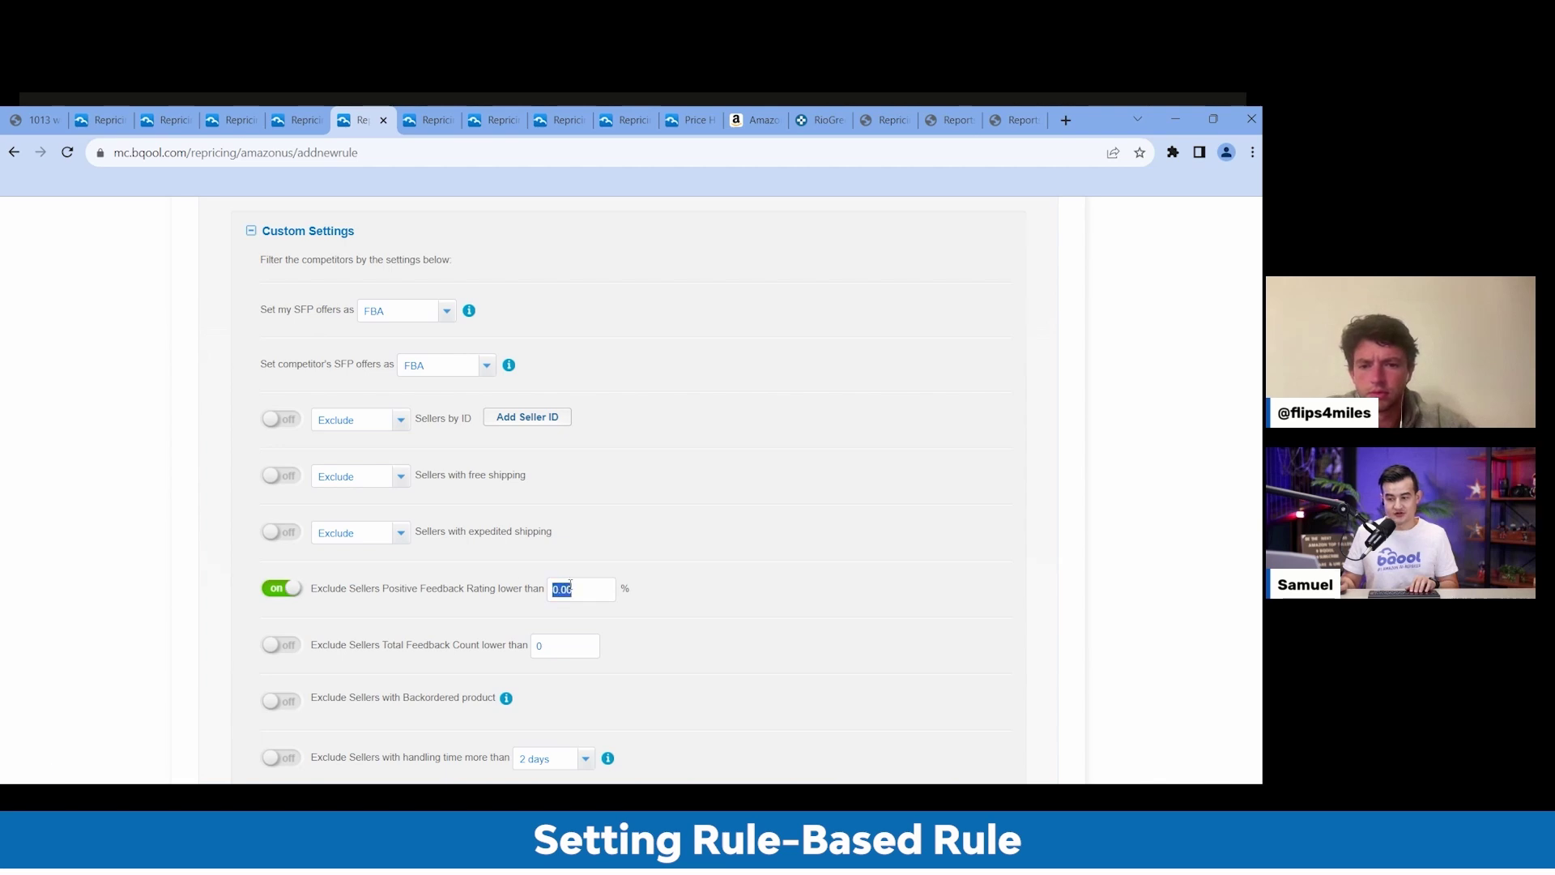
type("80")
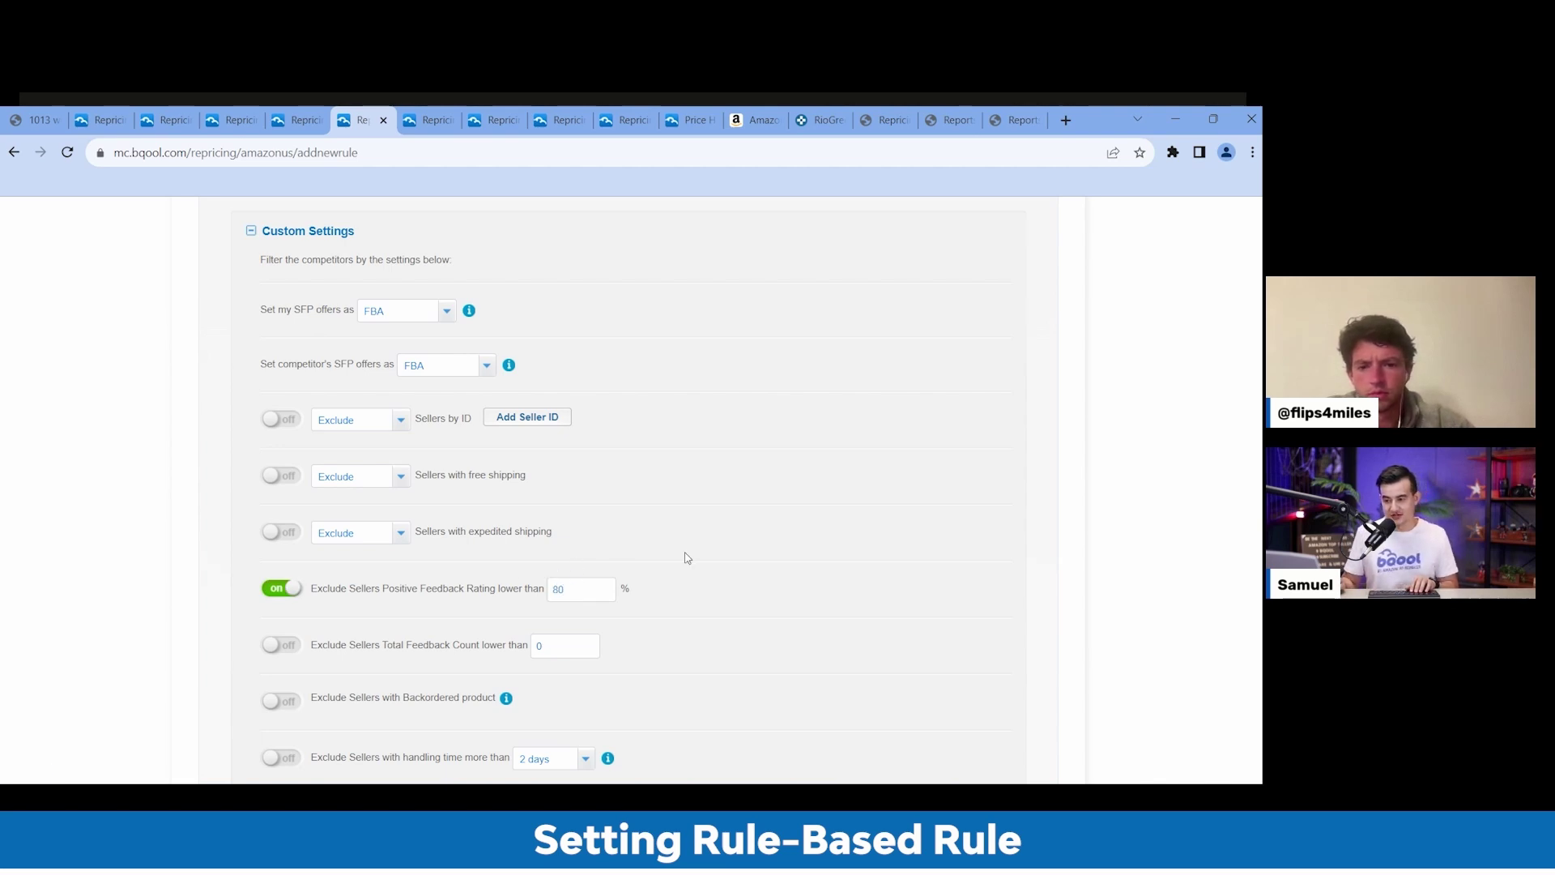
Enable the exclusion of sellers by total feedback count
scroll(802, 492, "down", 2)
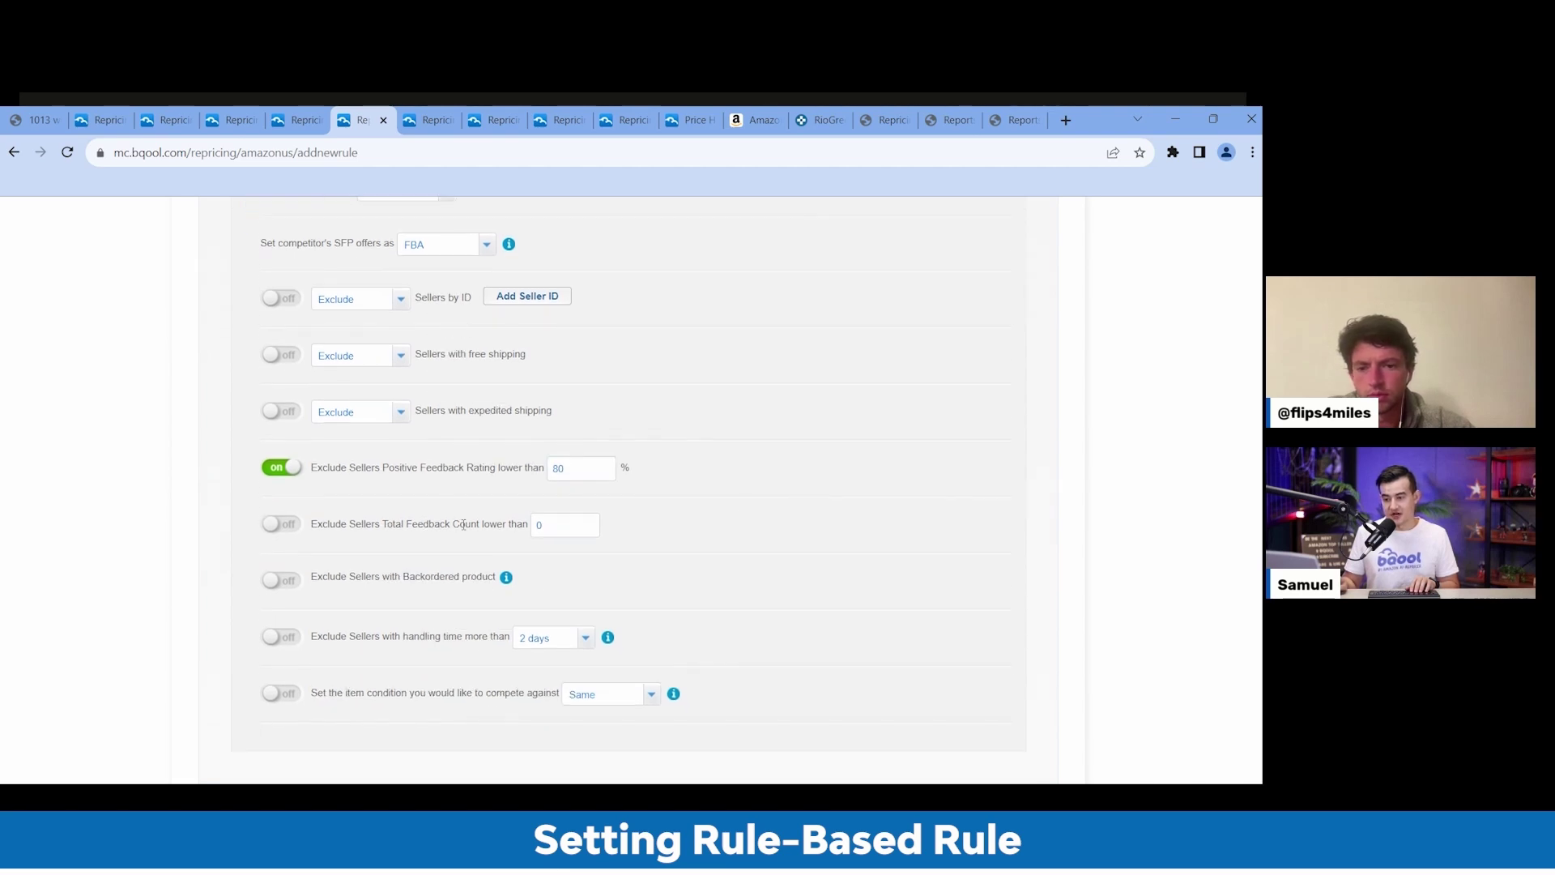
left_click(274, 523)
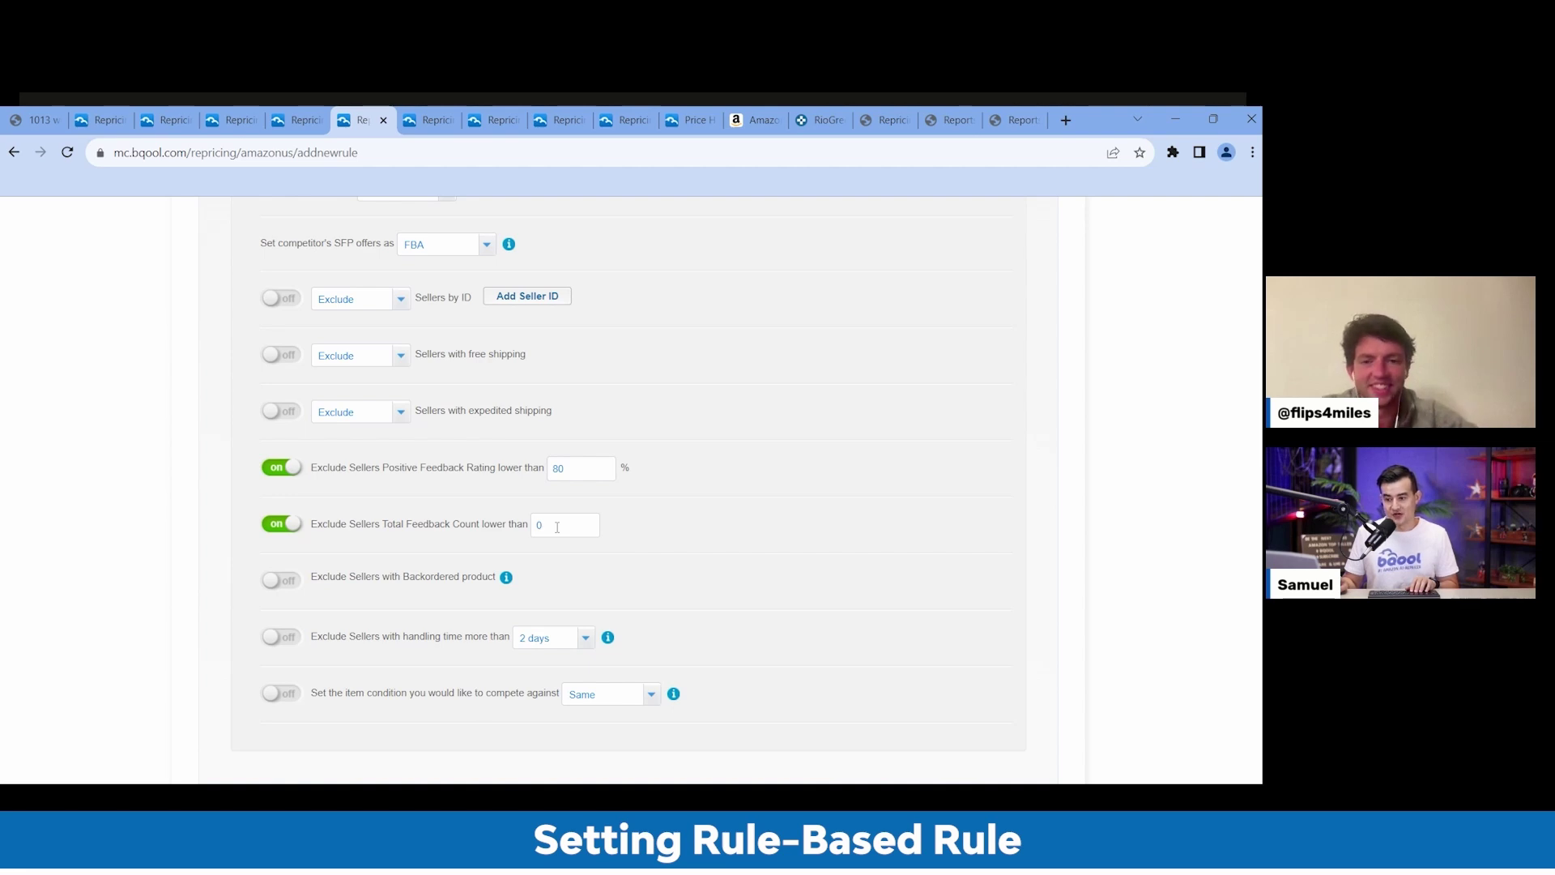
scroll(557, 527, "down", 2)
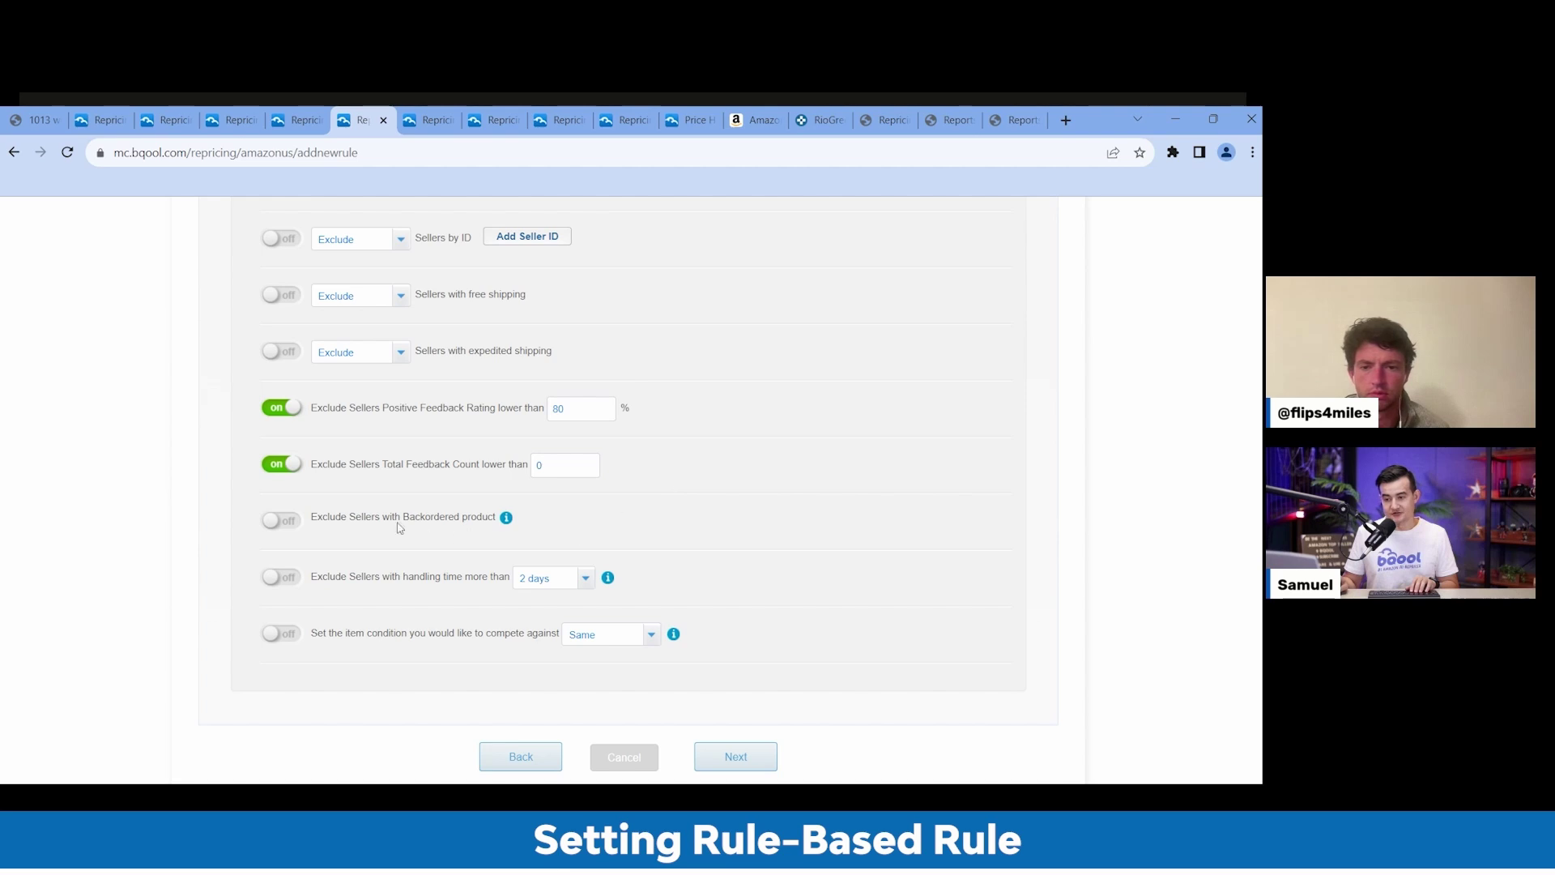
Enable competing only against the same item condition and continue to the Get Buy Box settings
scroll(597, 407, "up", 1)
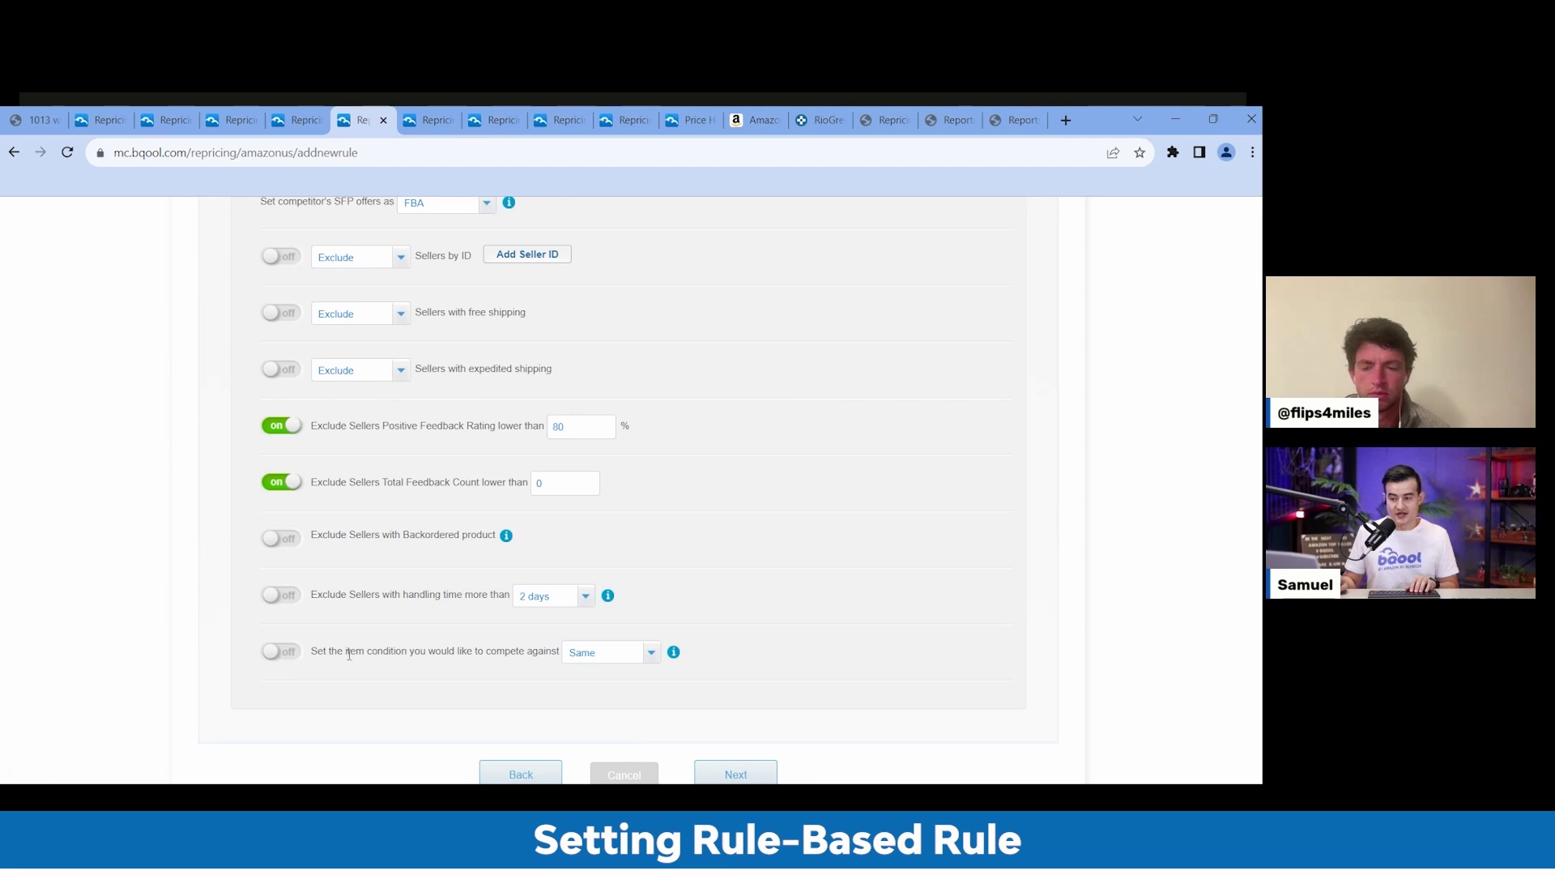
left_click(290, 659)
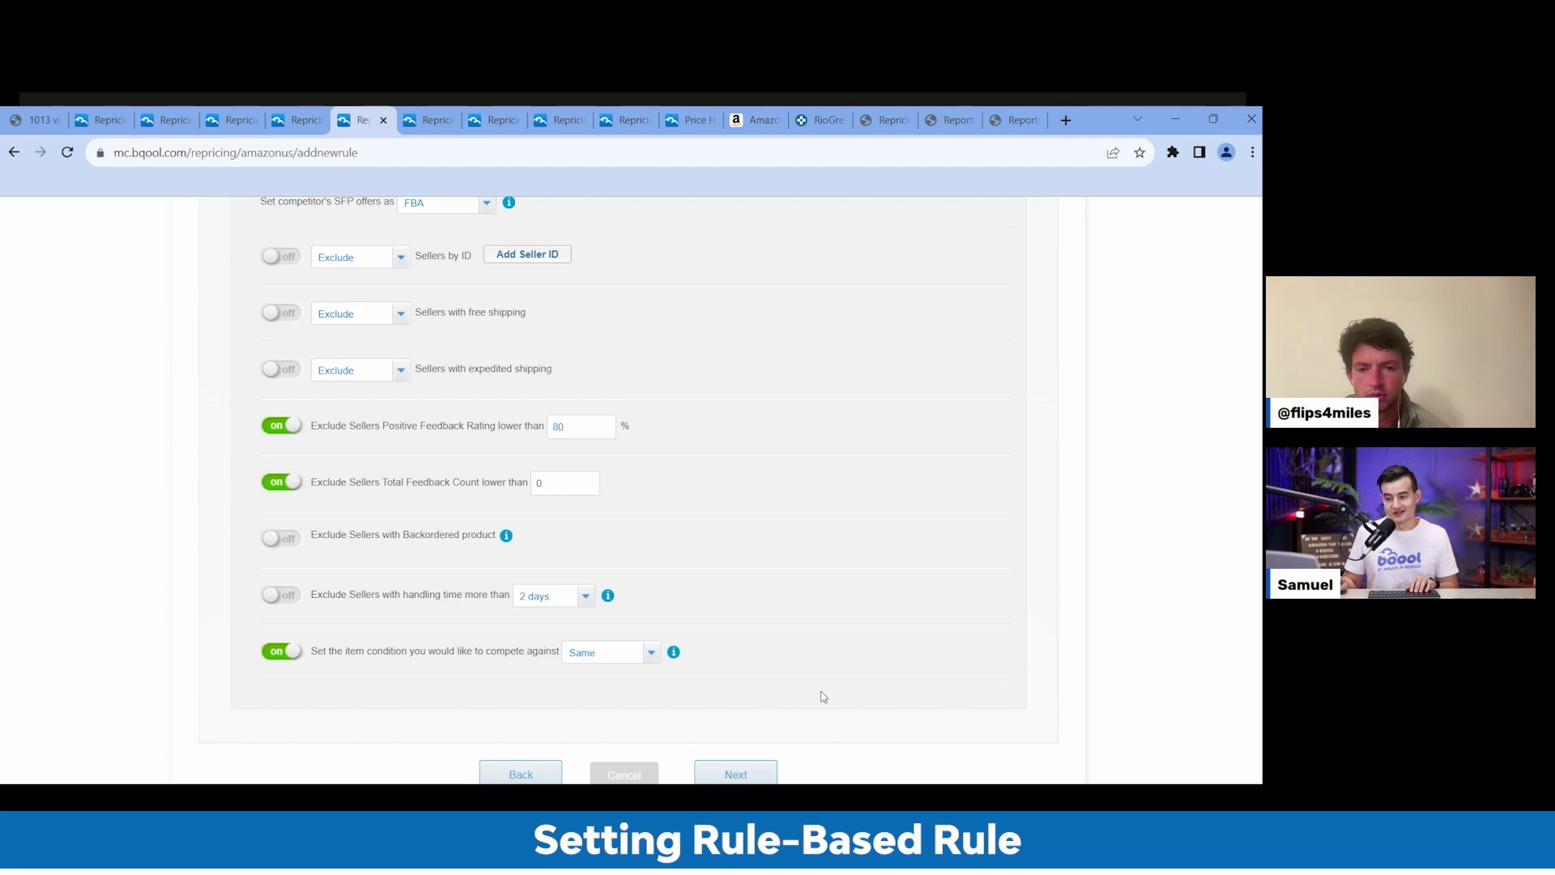
scroll(879, 681, "down", 2)
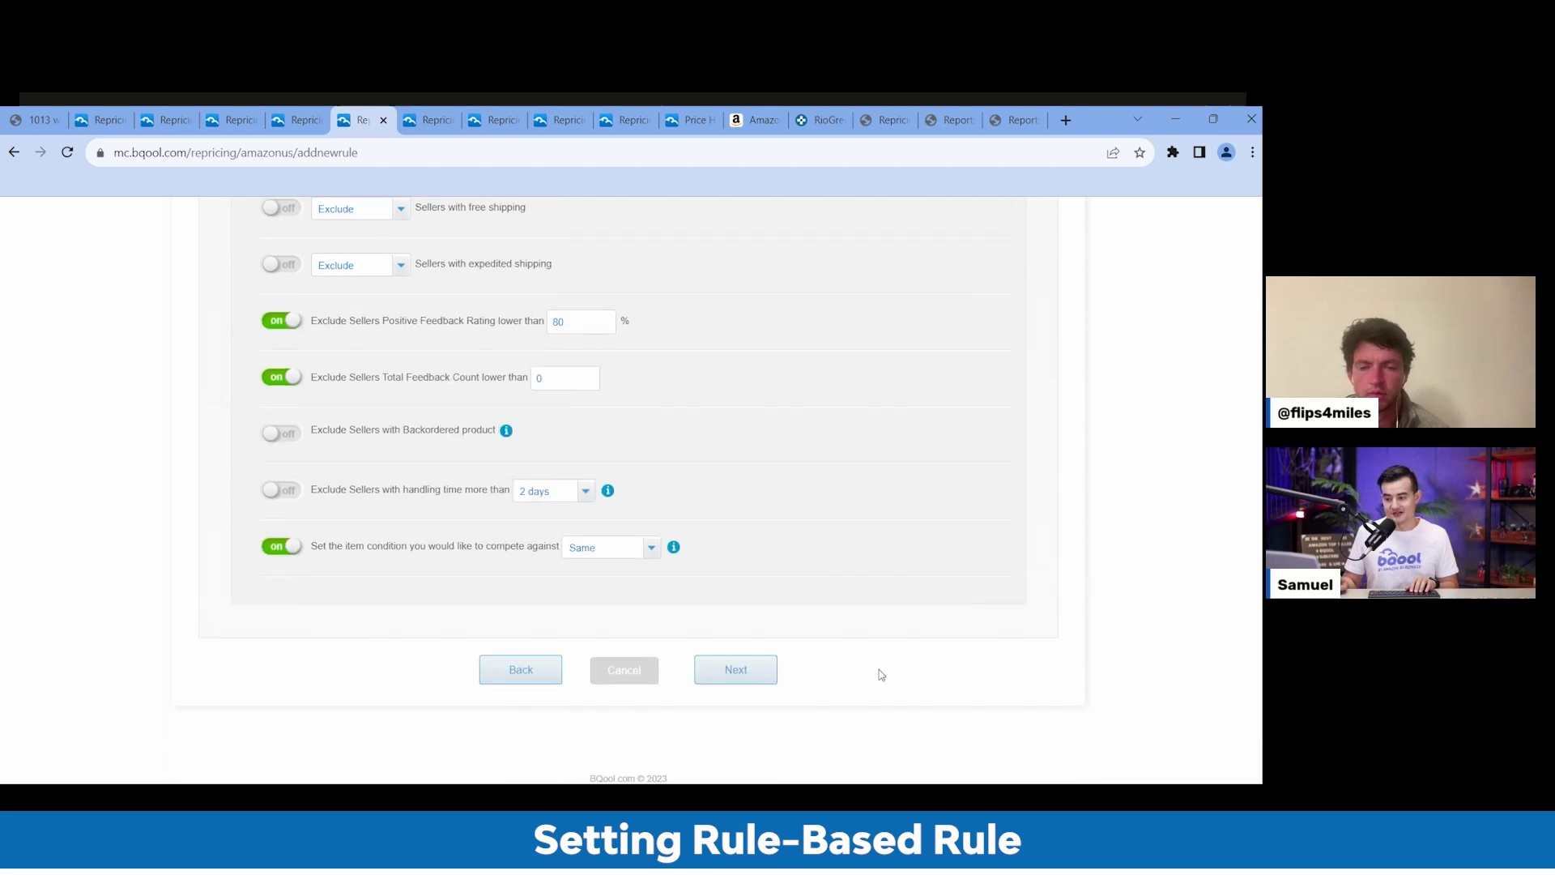
left_click(736, 657)
Choose Do Not Reprice for when the Buy Box is suppressed and enable the Price Change Safety Net in the Get Buy Box settings
scroll(942, 530, "down", 4)
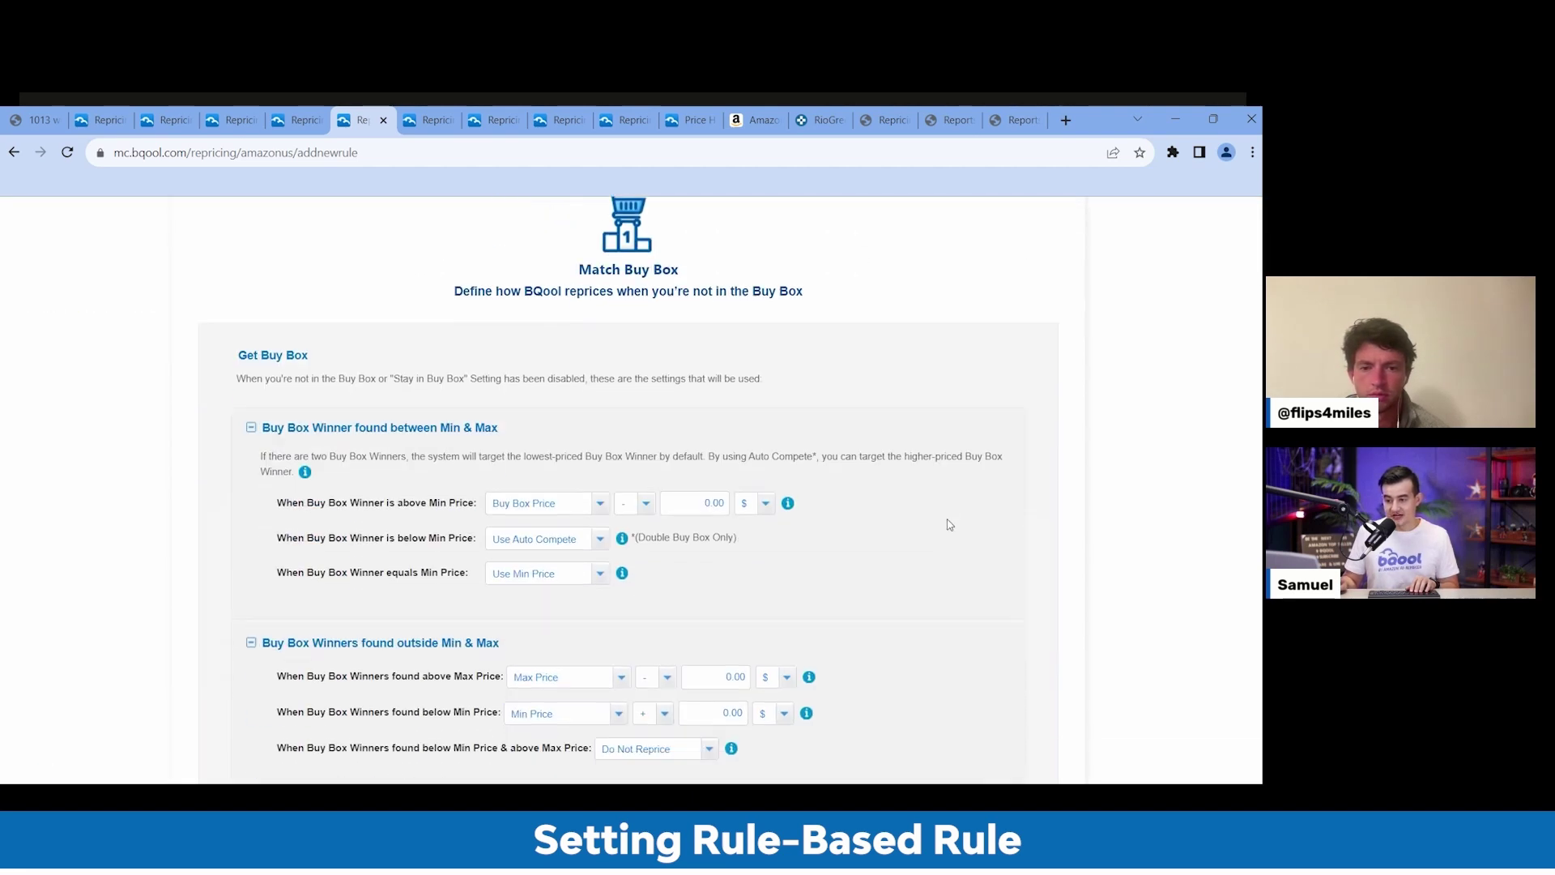
scroll(942, 528, "down", 2)
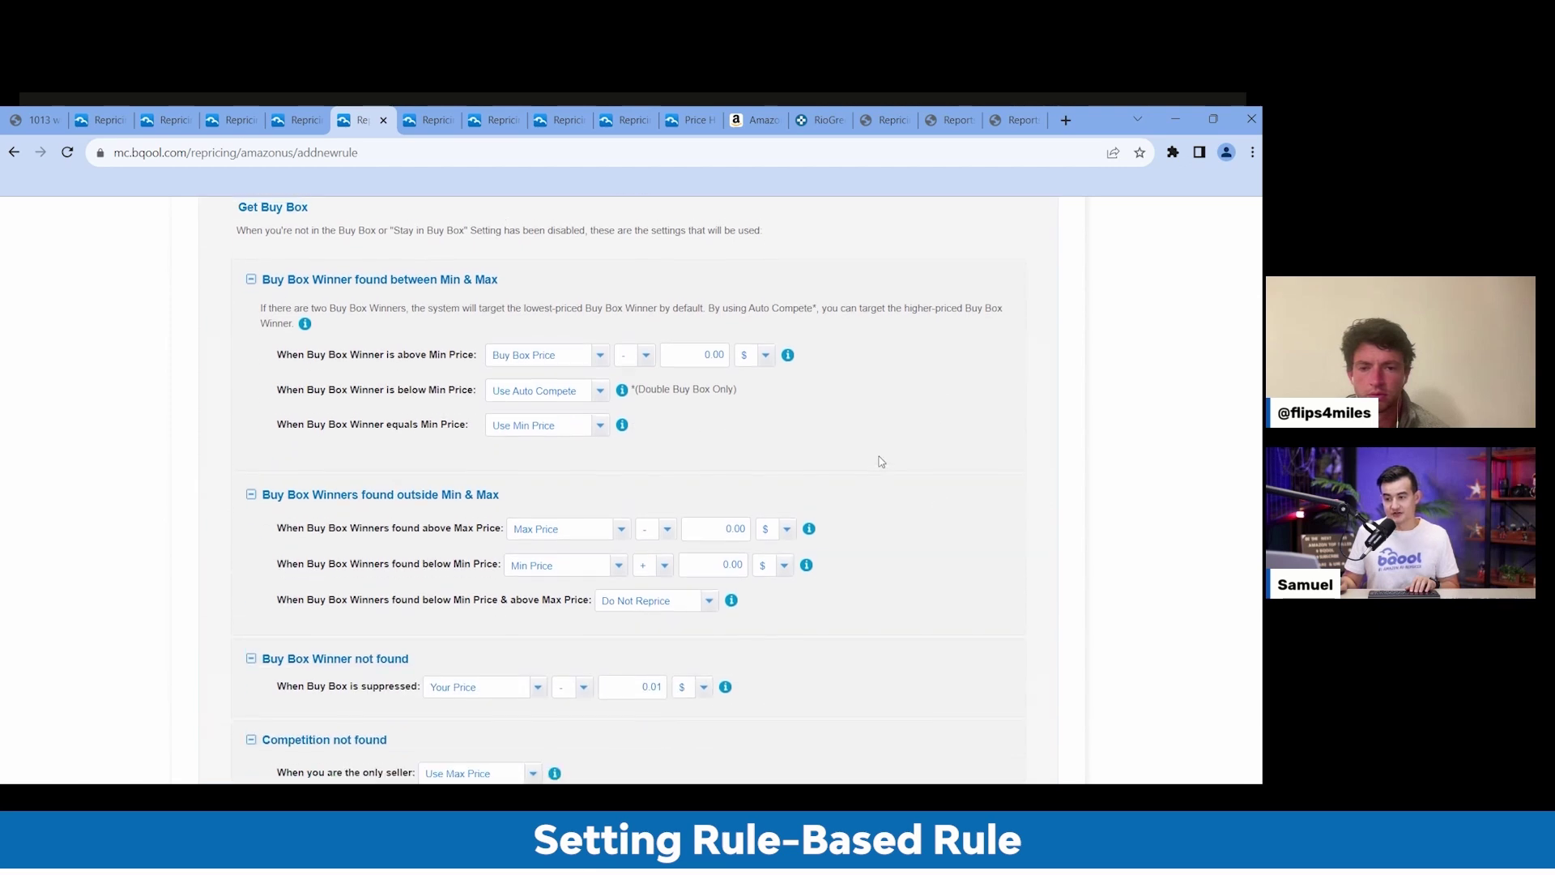
scroll(879, 453, "up", 1)
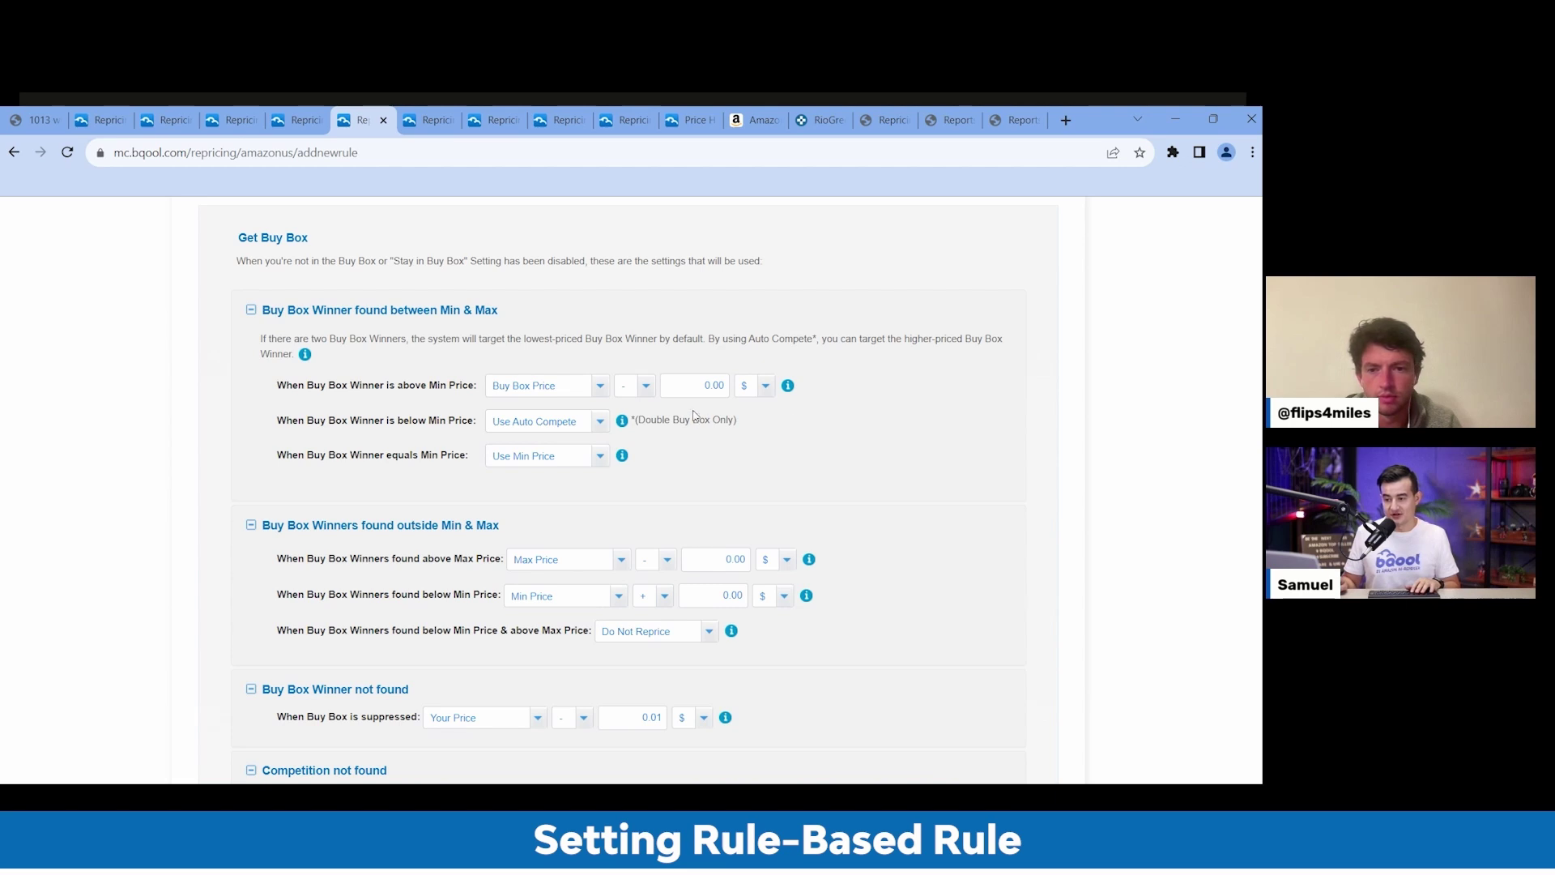
scroll(694, 416, "down", 3)
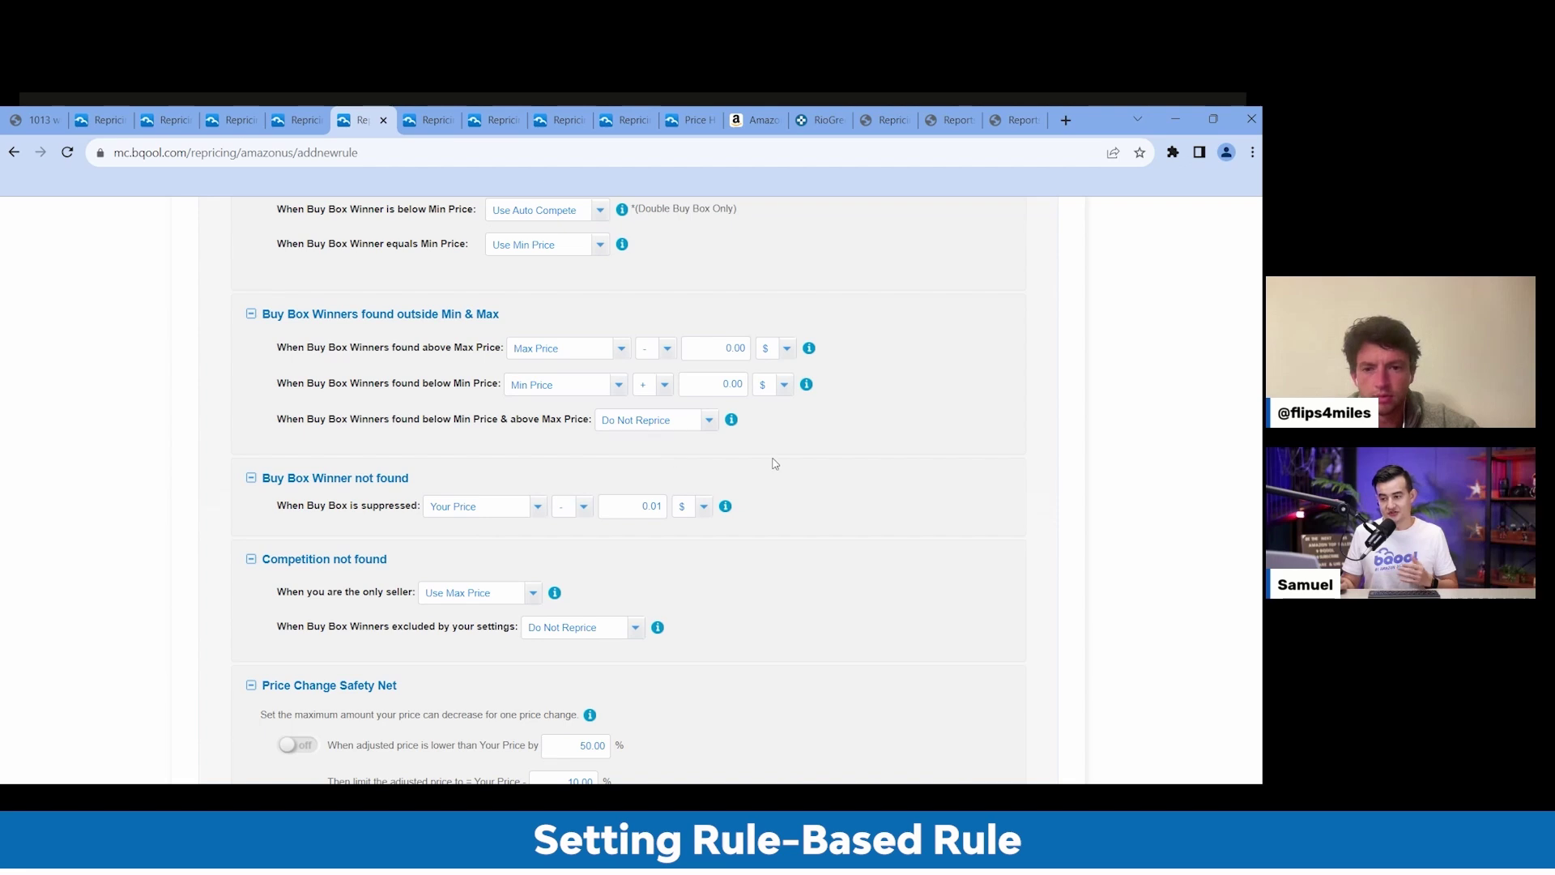
scroll(773, 467, "down", 1)
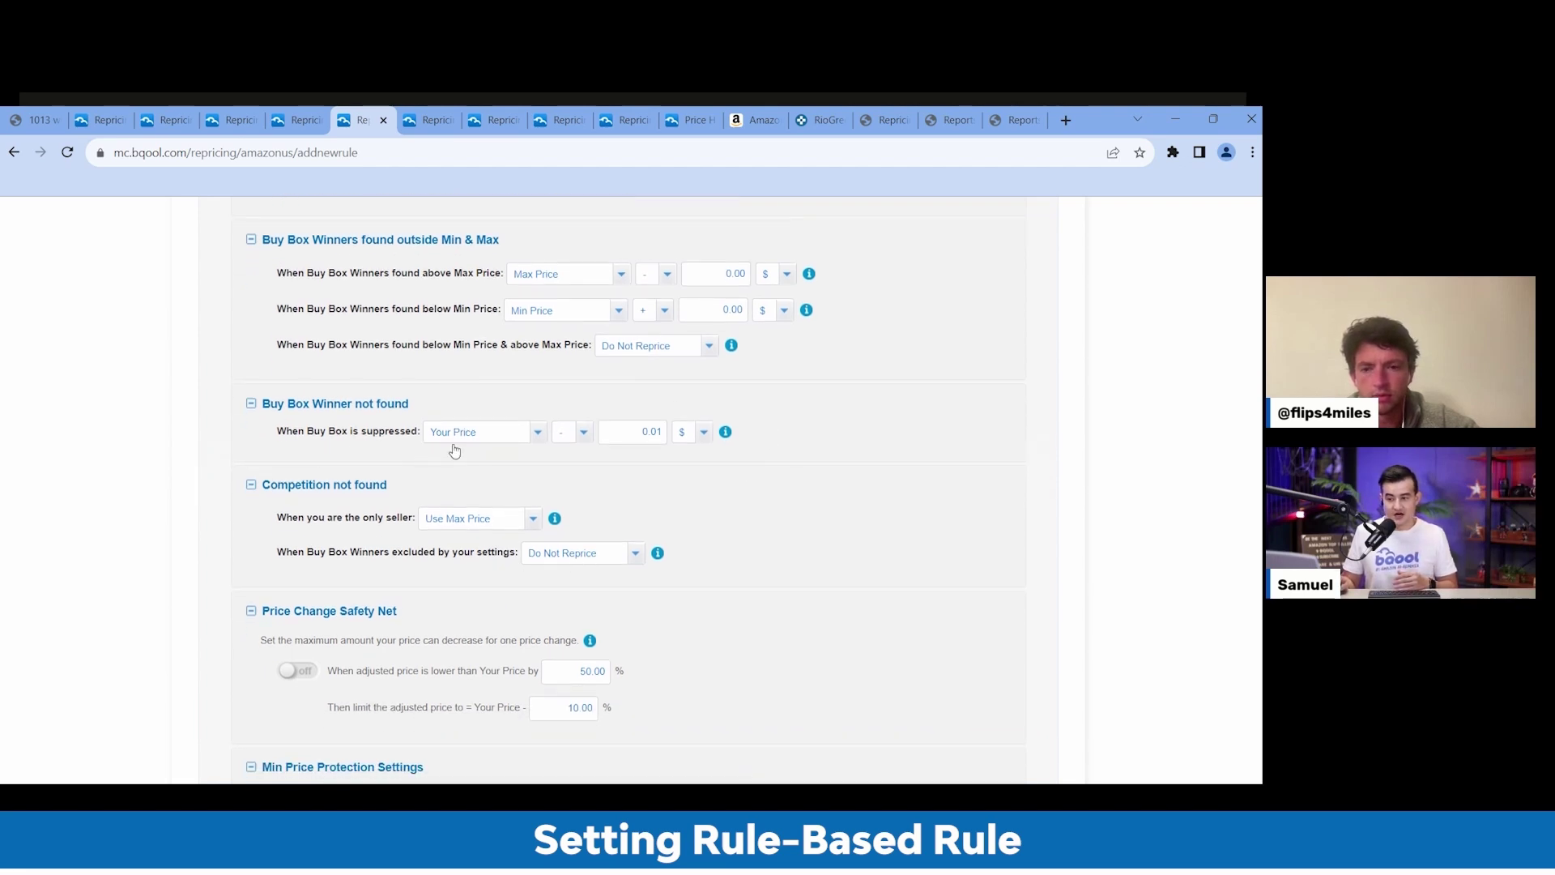
left_click(503, 442)
left_click(496, 452)
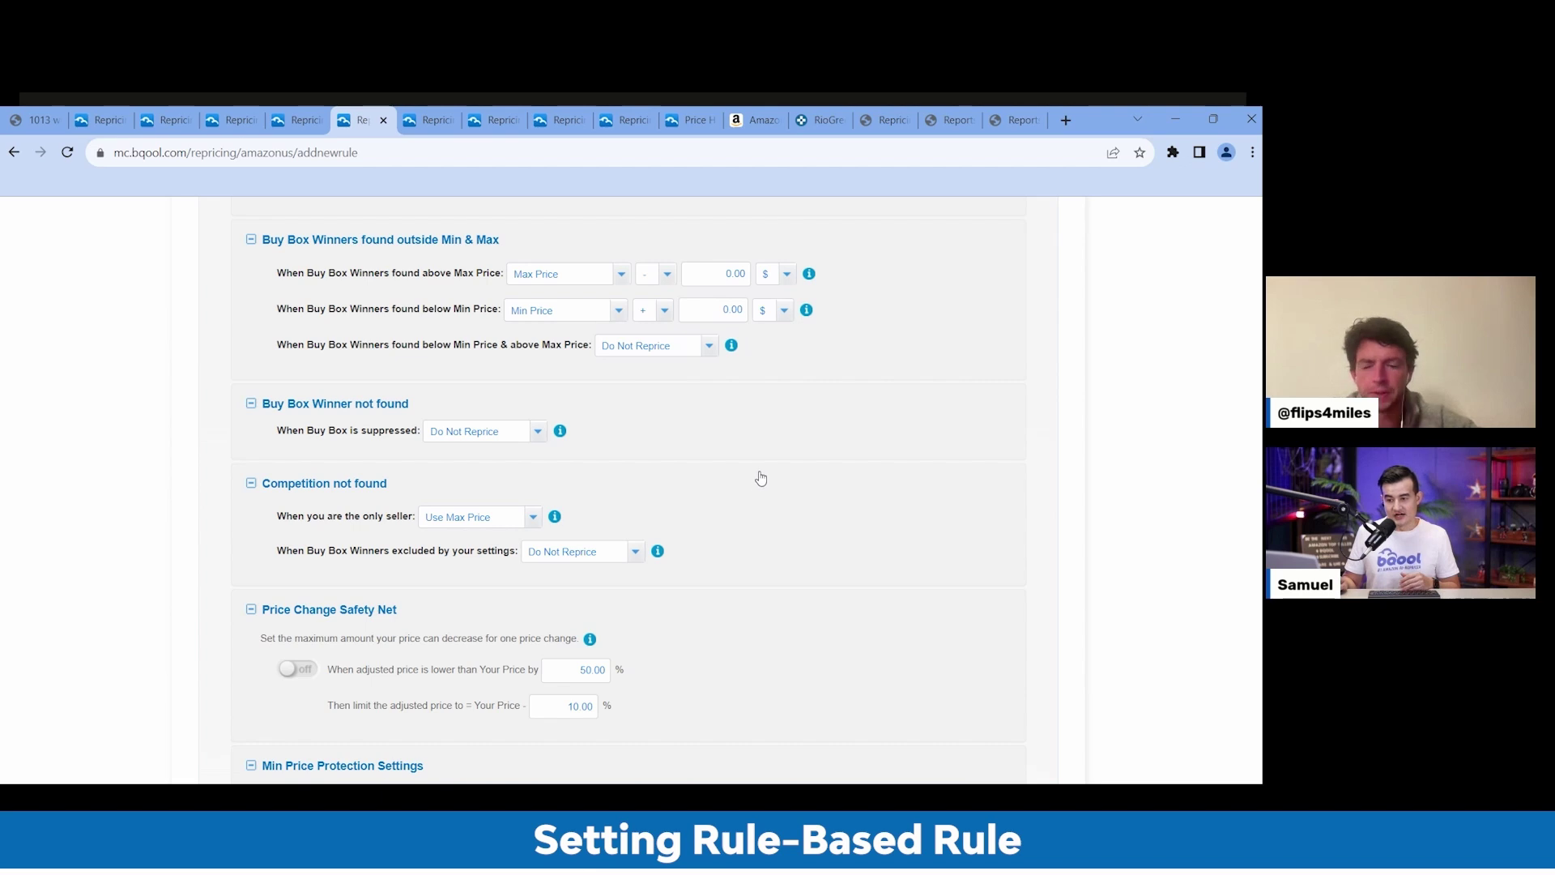
scroll(731, 522, "down", 3)
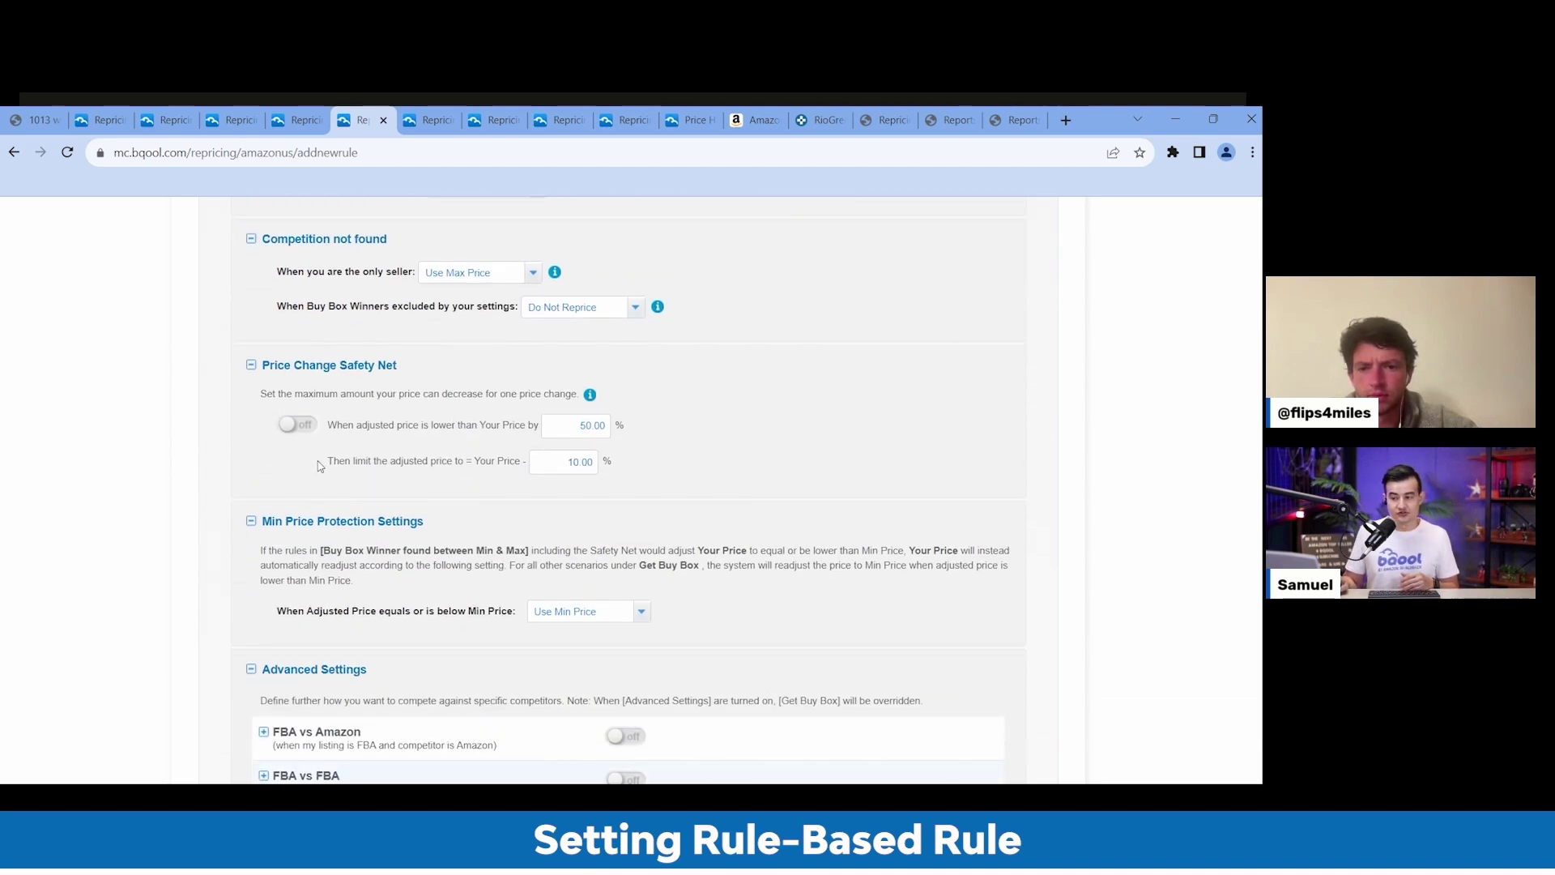
left_click(285, 425)
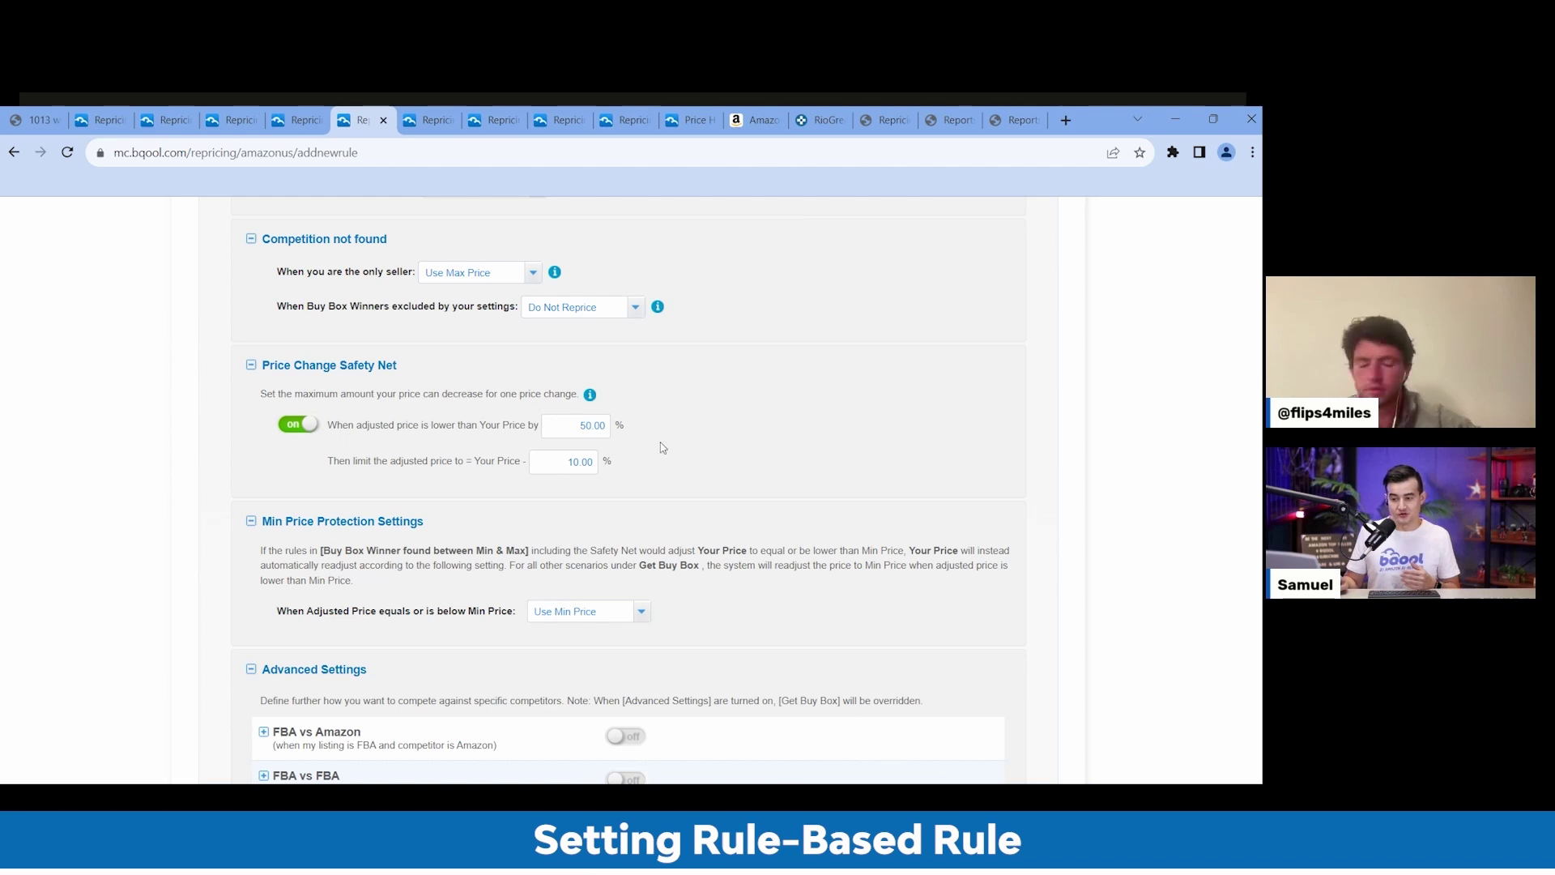
Enable the FBA vs Amazon advanced setting and price at Buy Box Price minus 3% when the winner is above Min Price
scroll(758, 486, "down", 2)
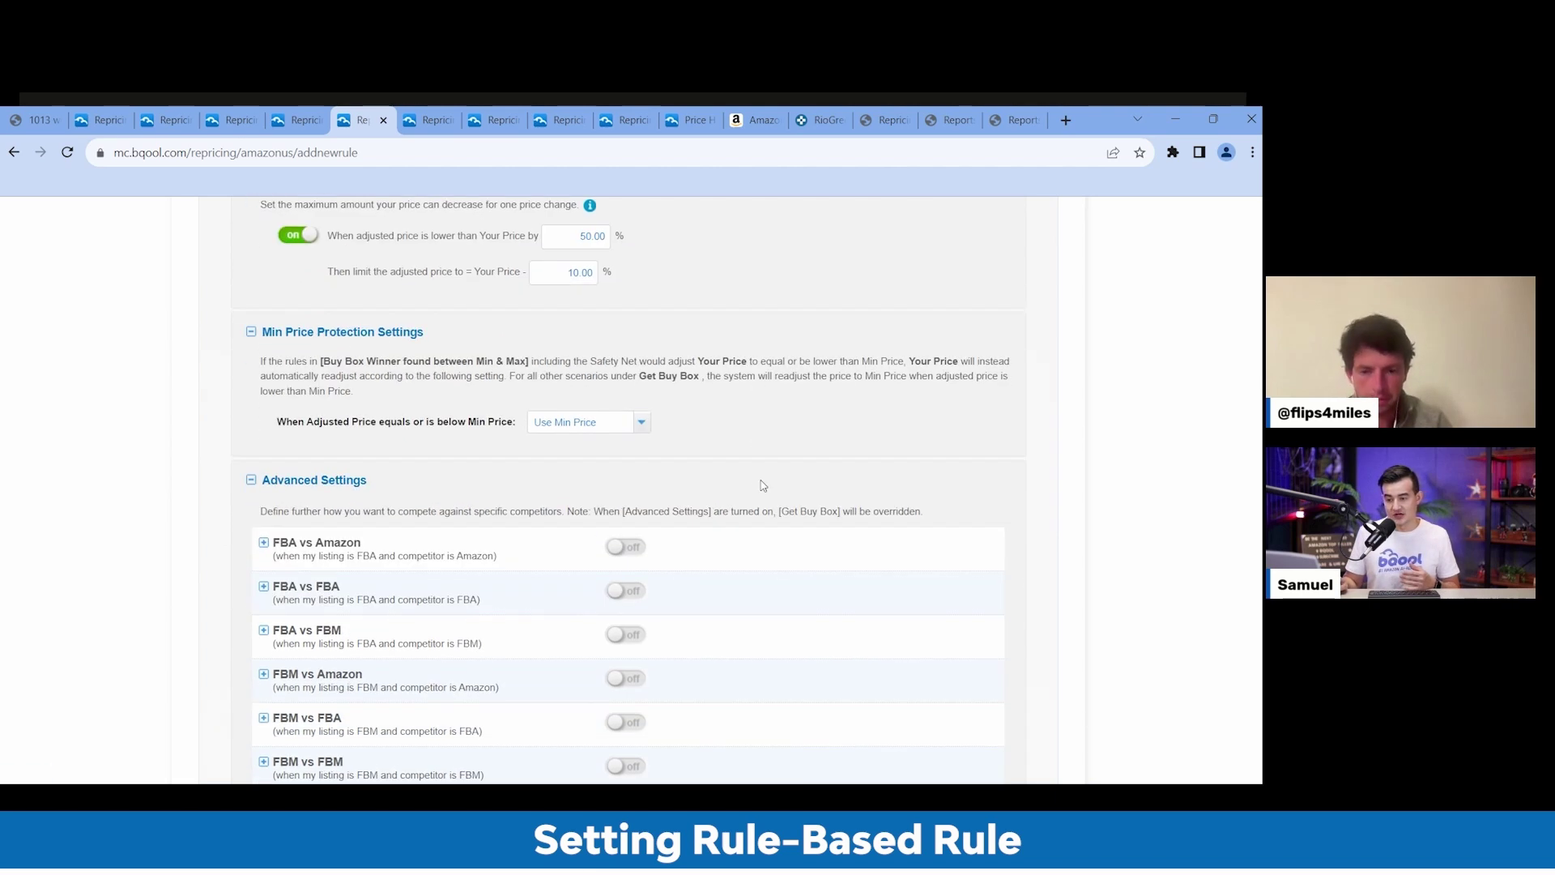
scroll(762, 486, "down", 3)
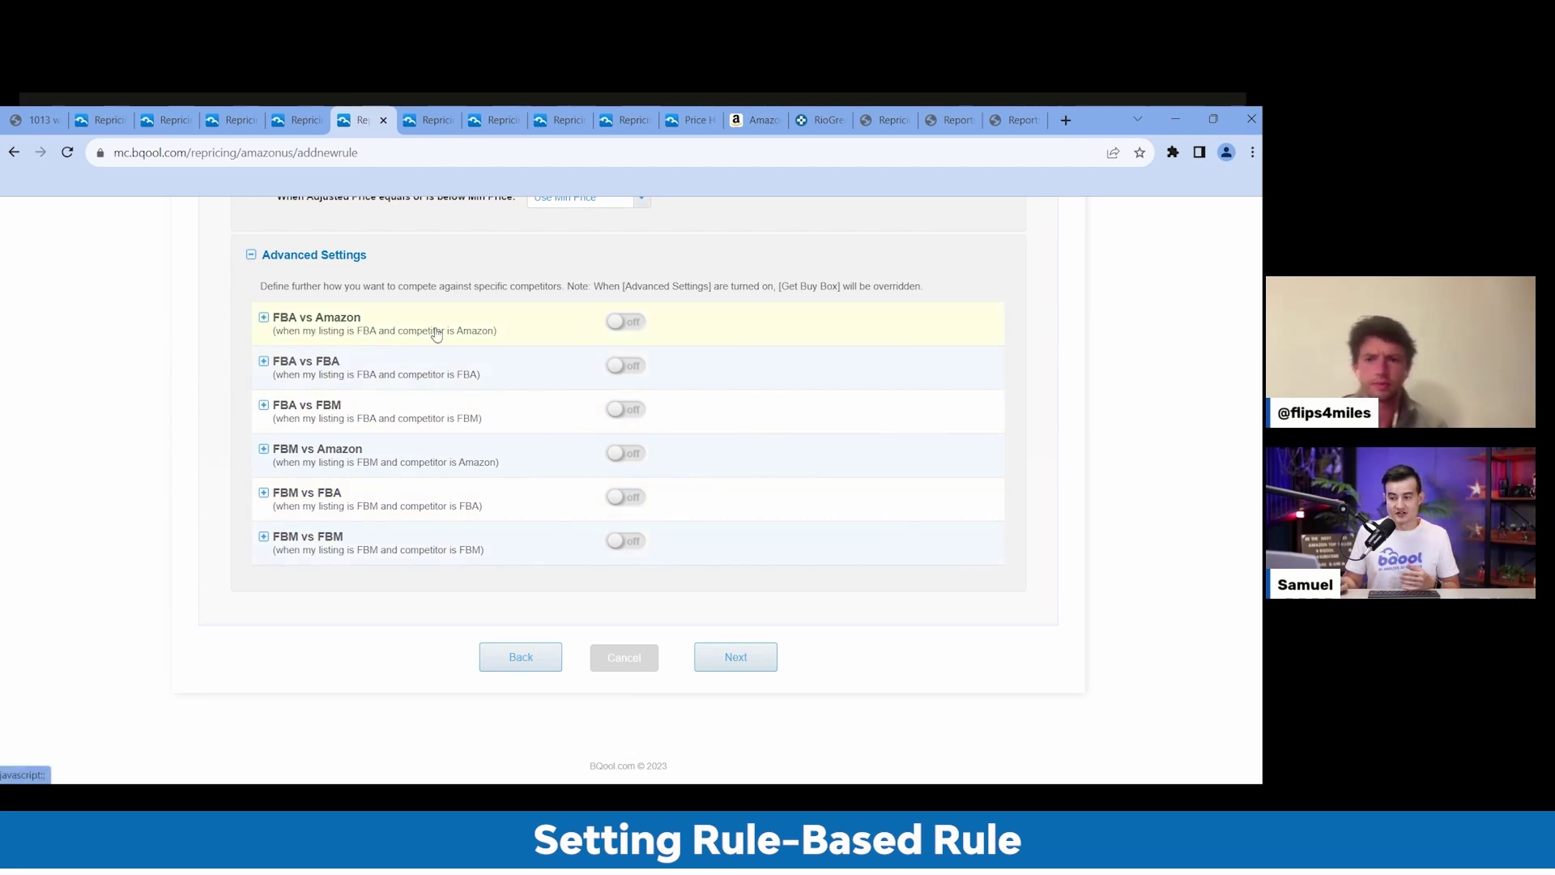
left_click(264, 318)
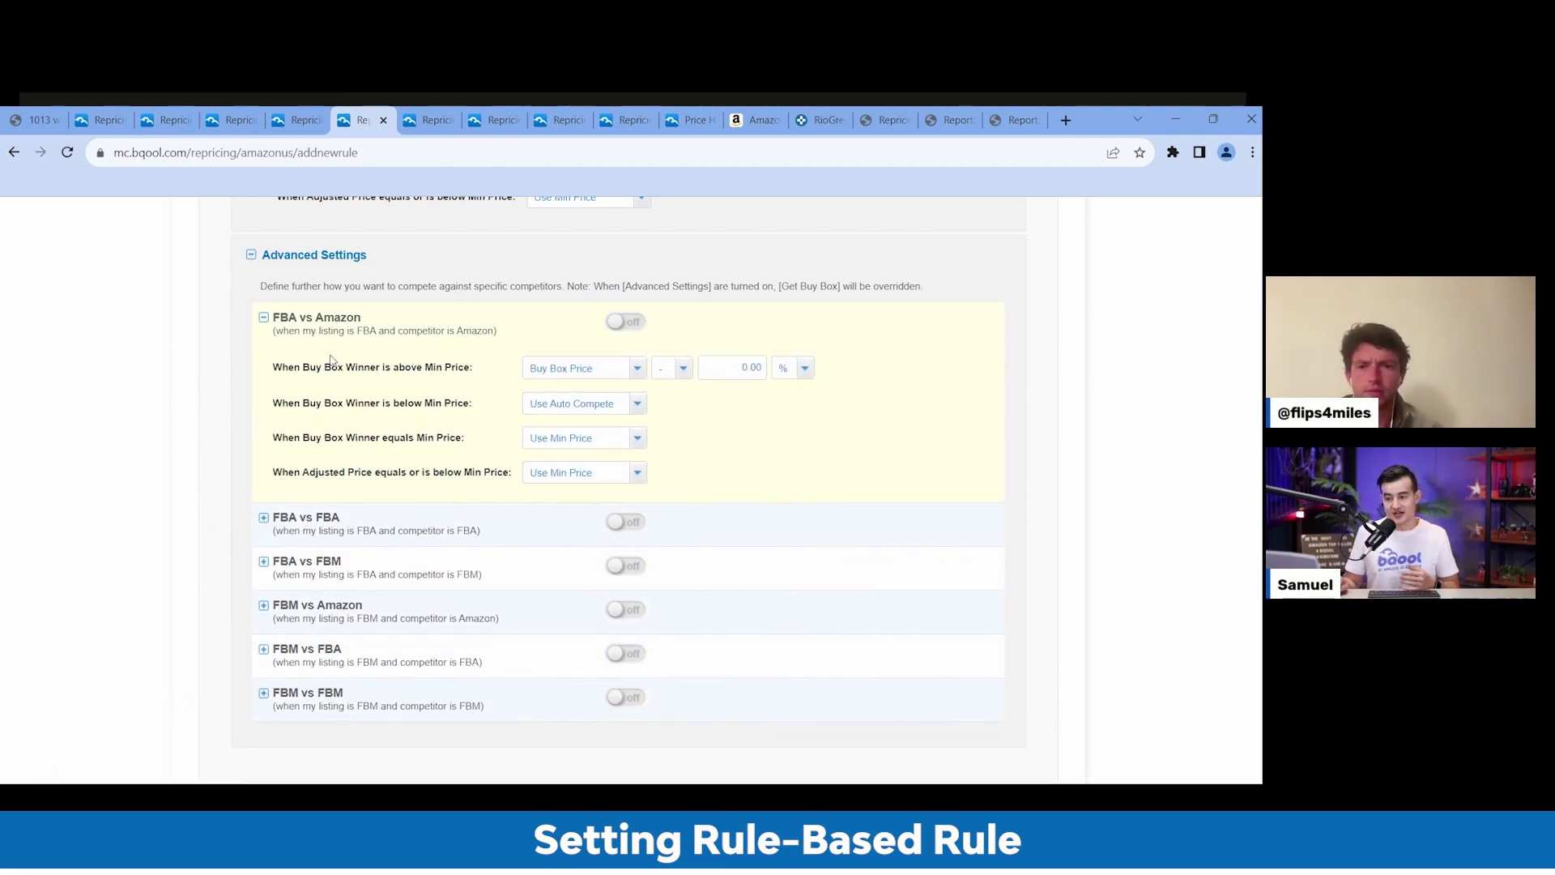
left_click(624, 321)
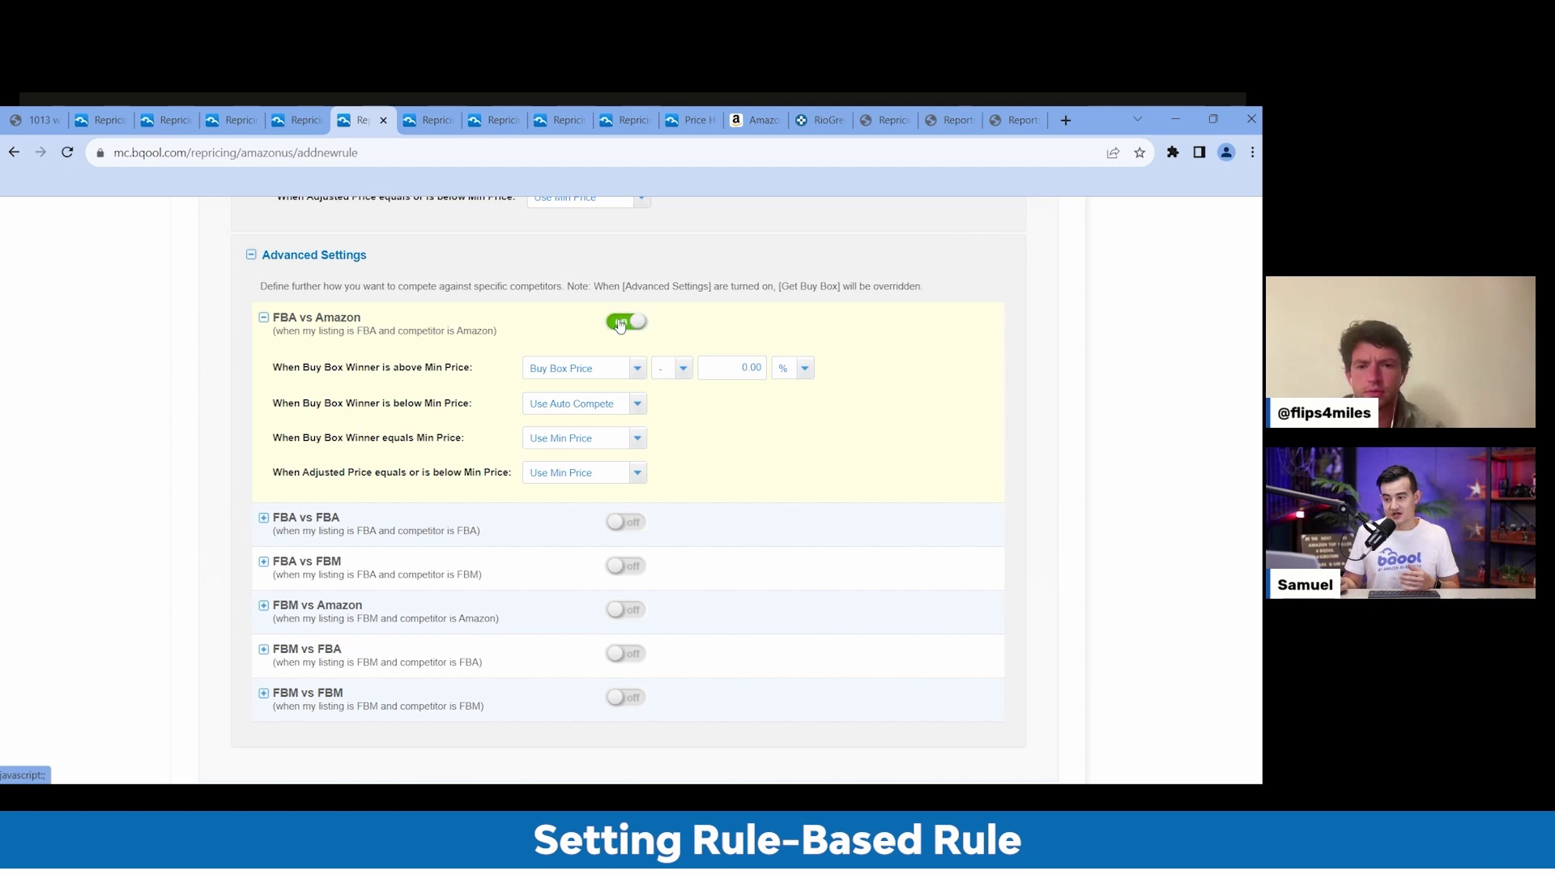
double_click(731, 367)
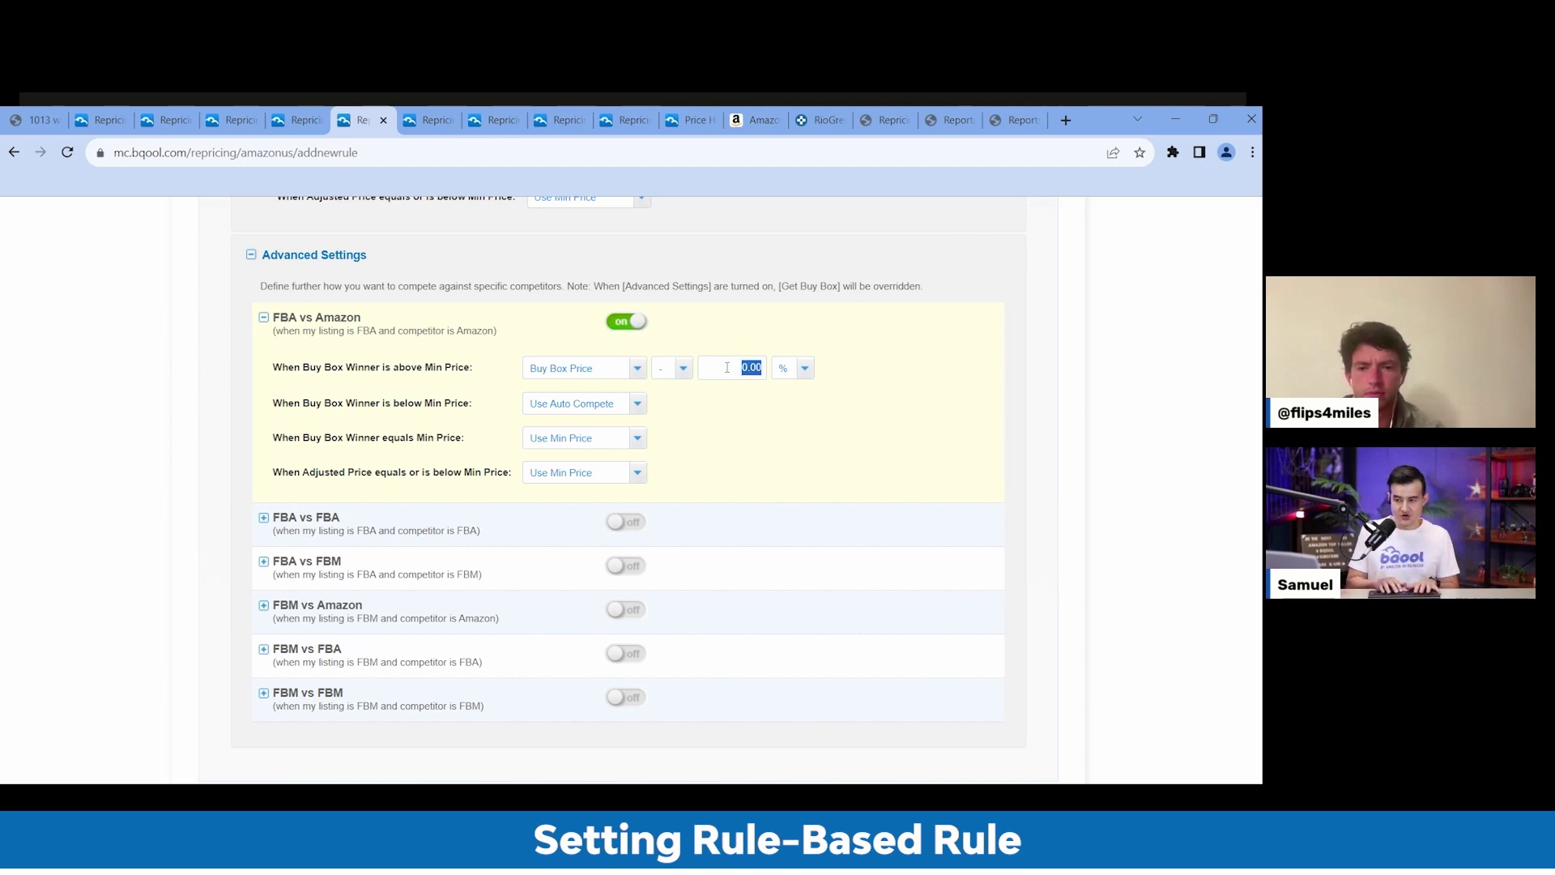
type("3")
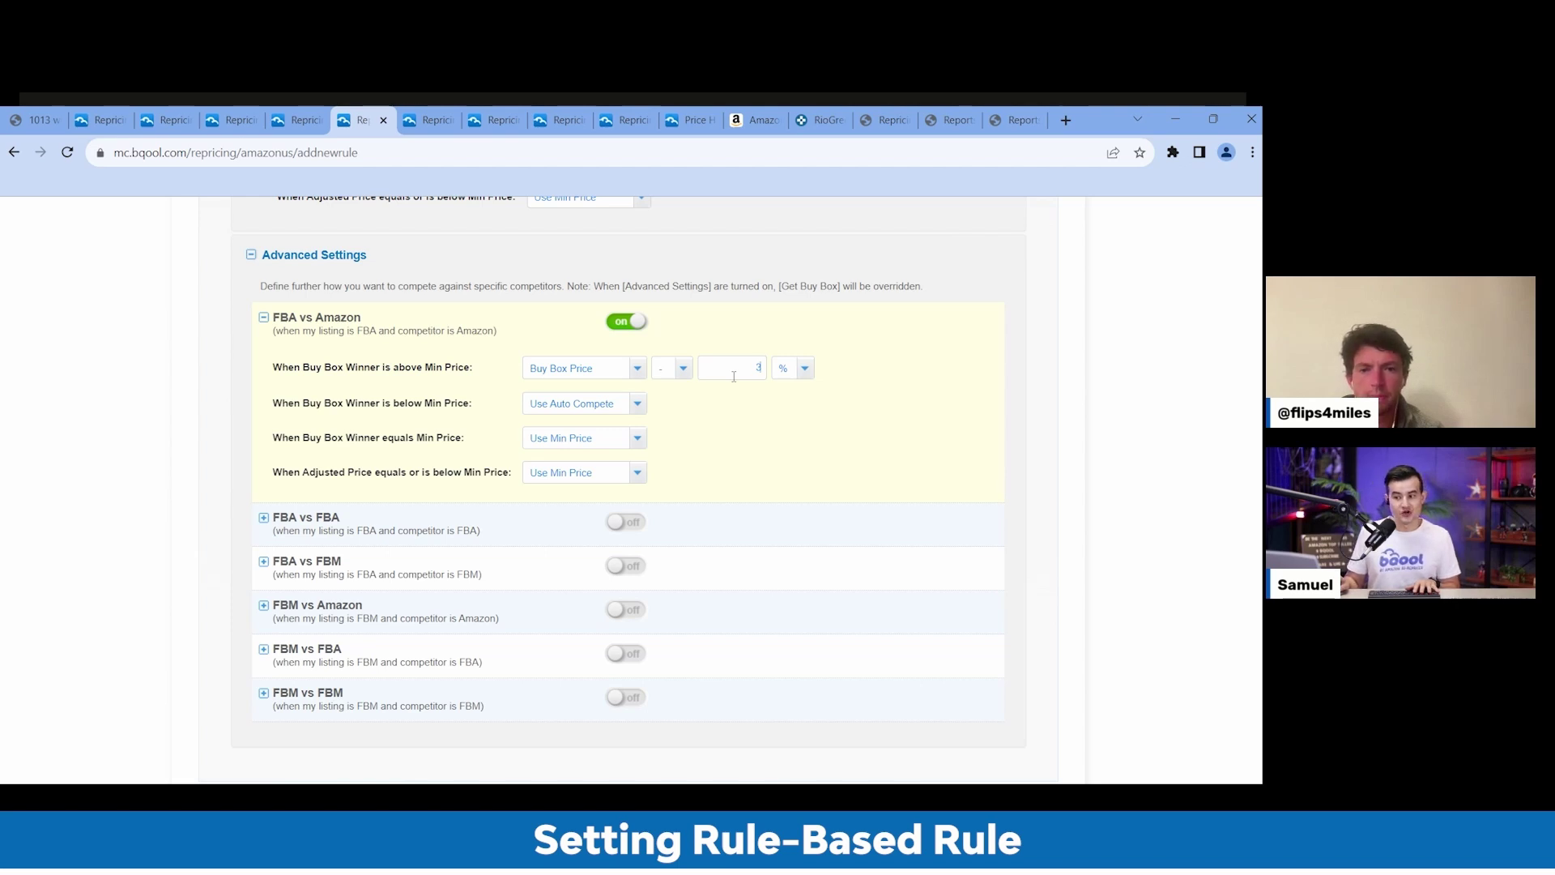
Set the FBA vs FBM advanced setting to Buy Box Price plus 3% when the winner is above Min Price
left_click(263, 561)
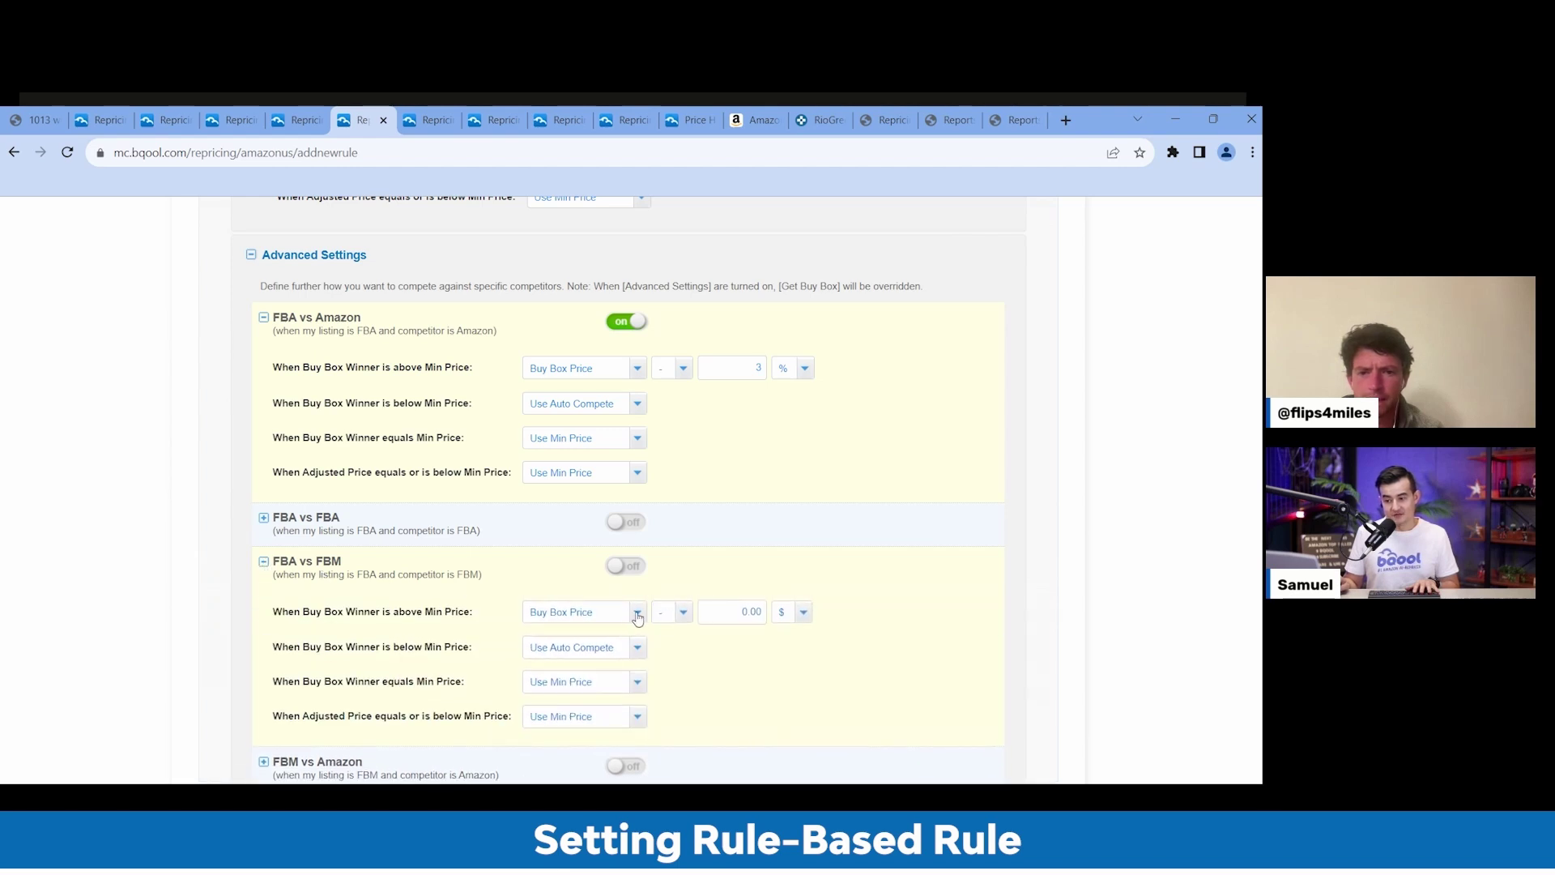
left_click(678, 649)
double_click(743, 611)
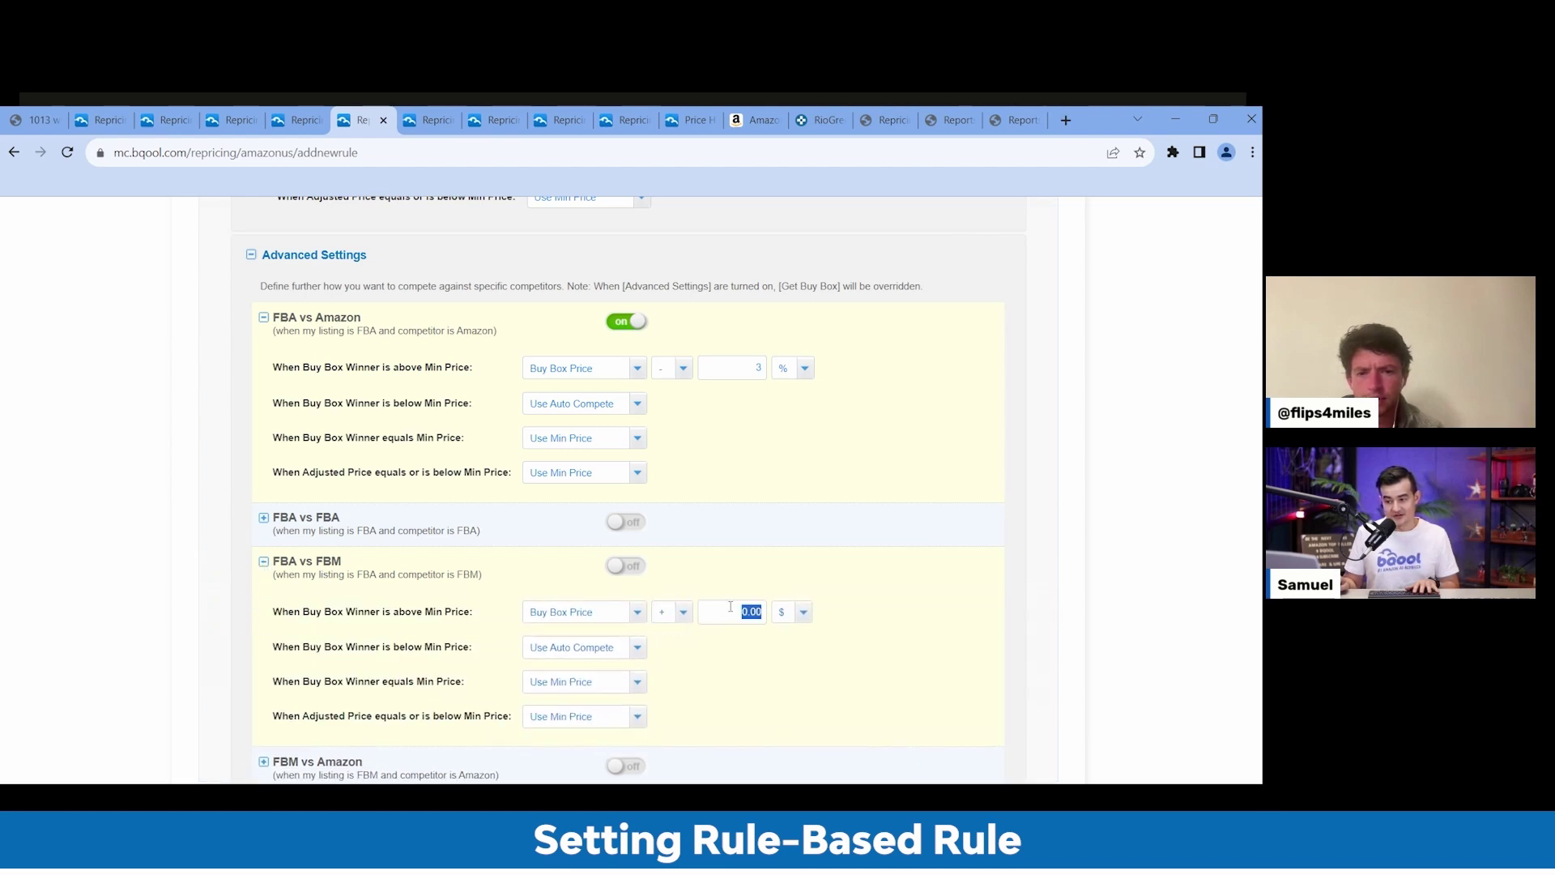
type("3")
left_click(797, 619)
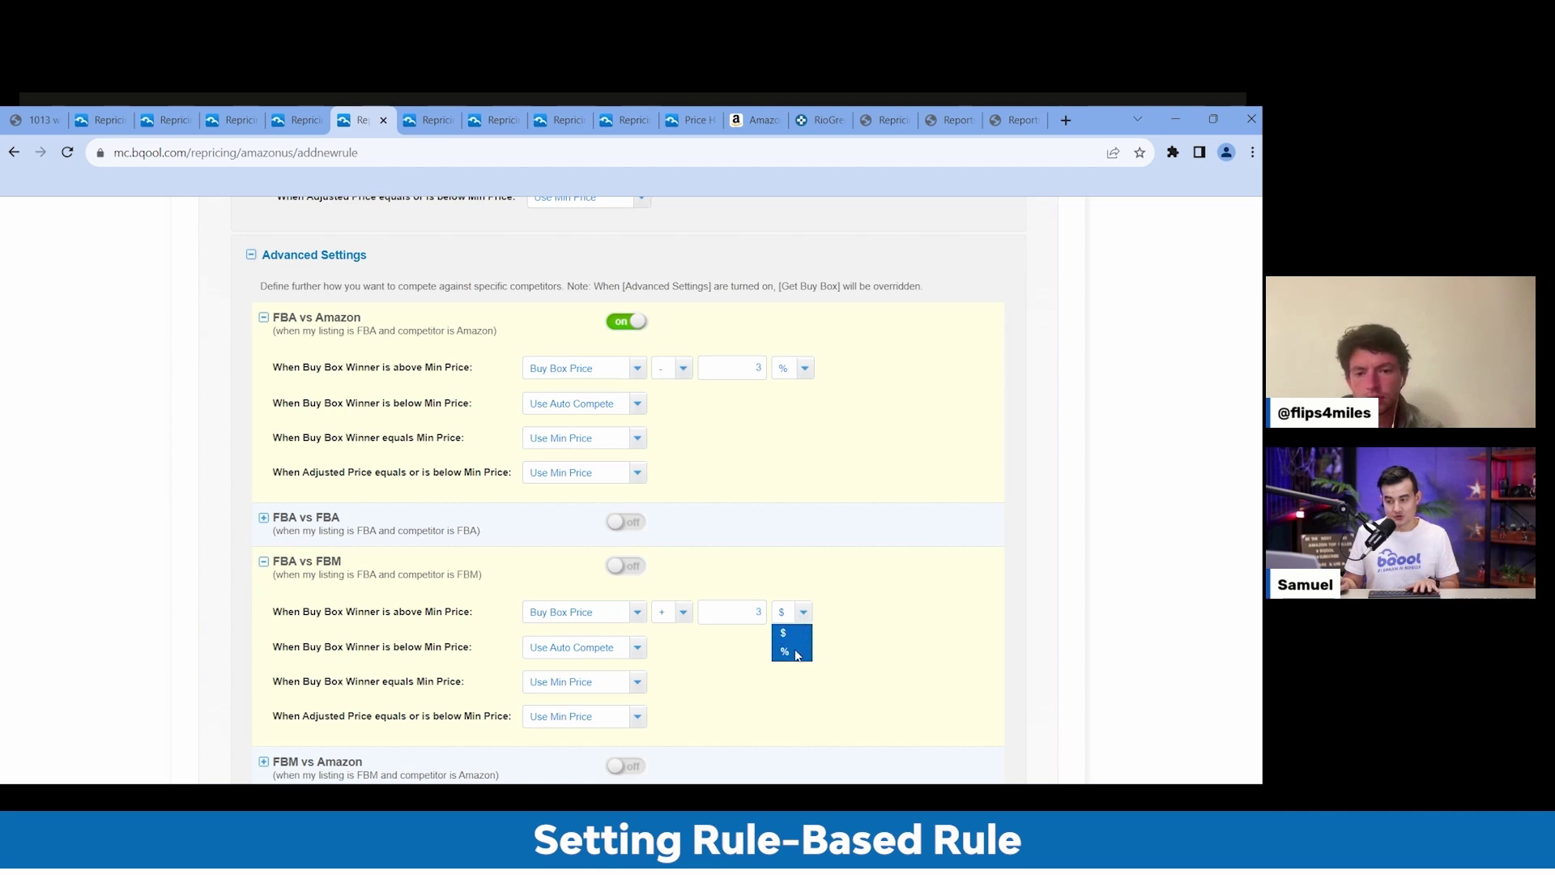
left_click(791, 646)
double_click(736, 611)
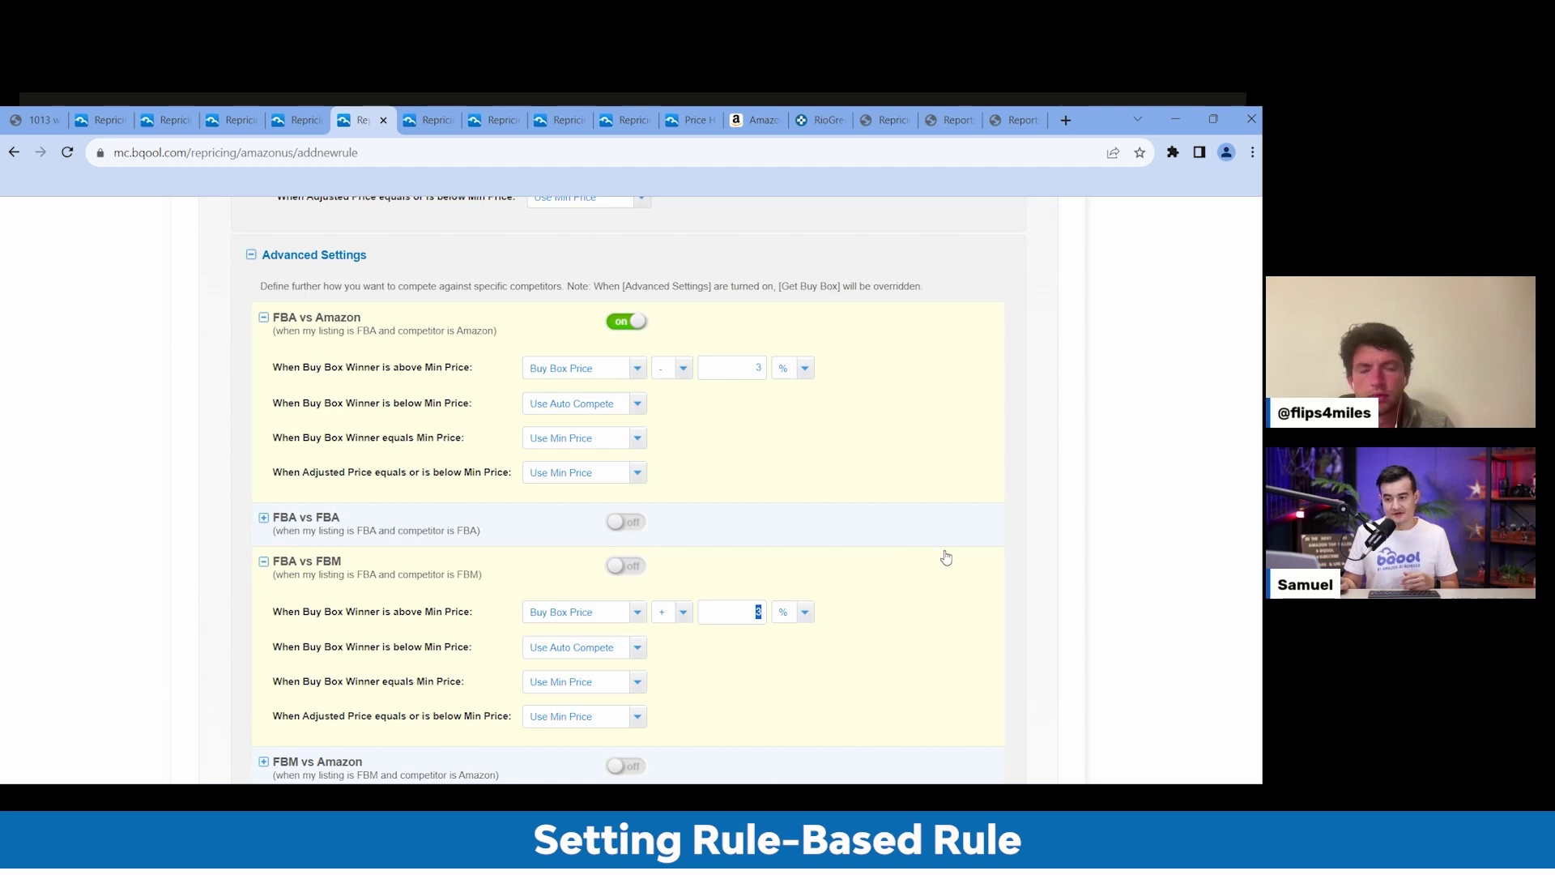
Enable the FBM vs FBA advanced setting and price at Buy Box Price minus $10 when the winner is above Min Price
scroll(843, 591, "down", 1)
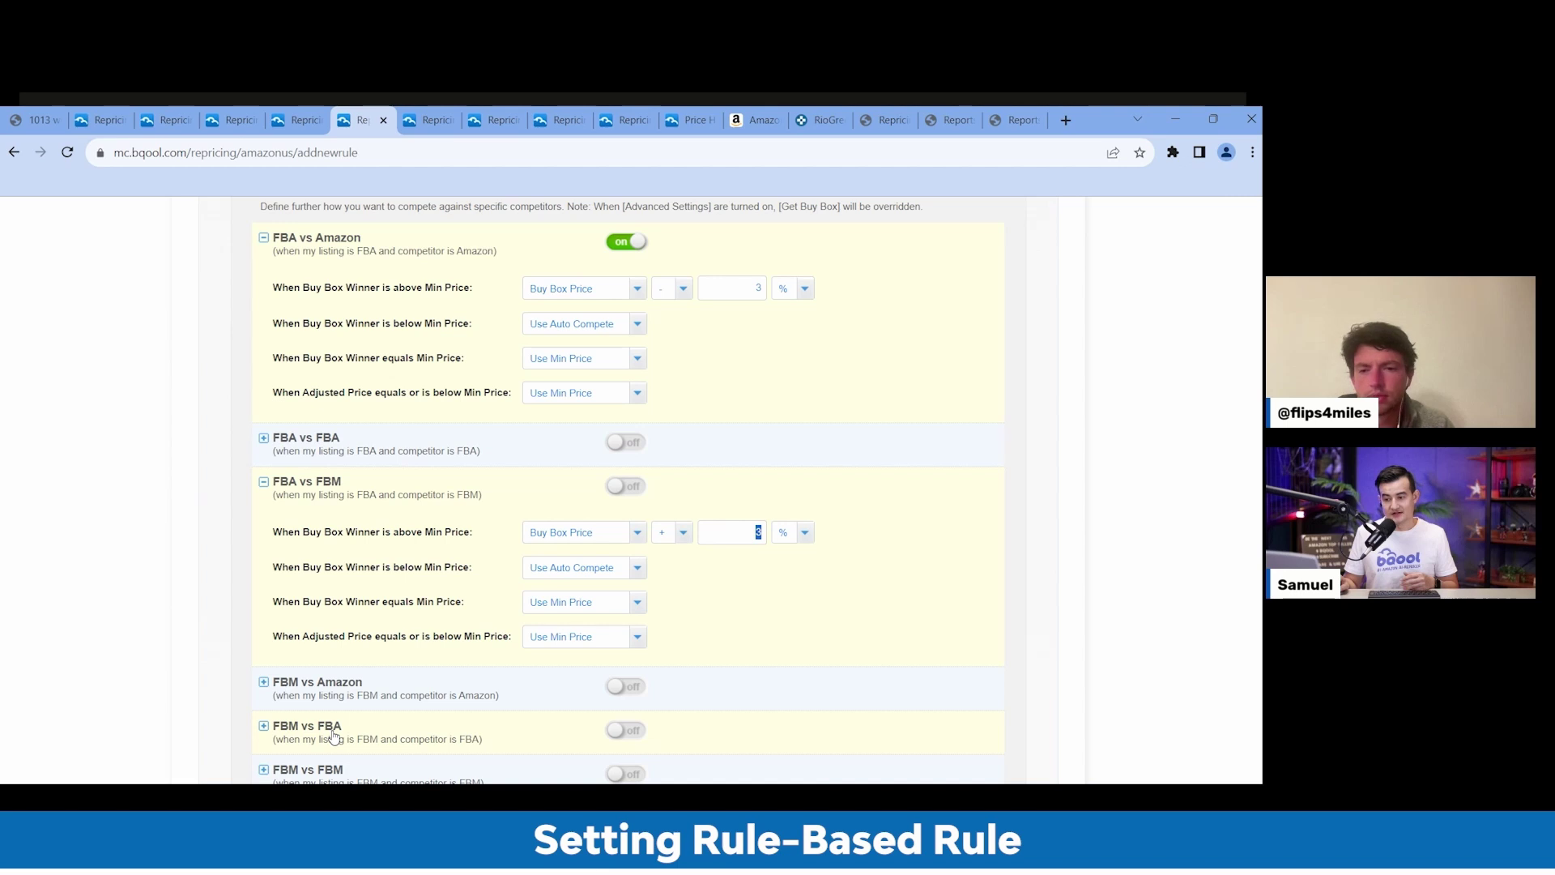
left_click(622, 731)
scroll(748, 672, "down", 1)
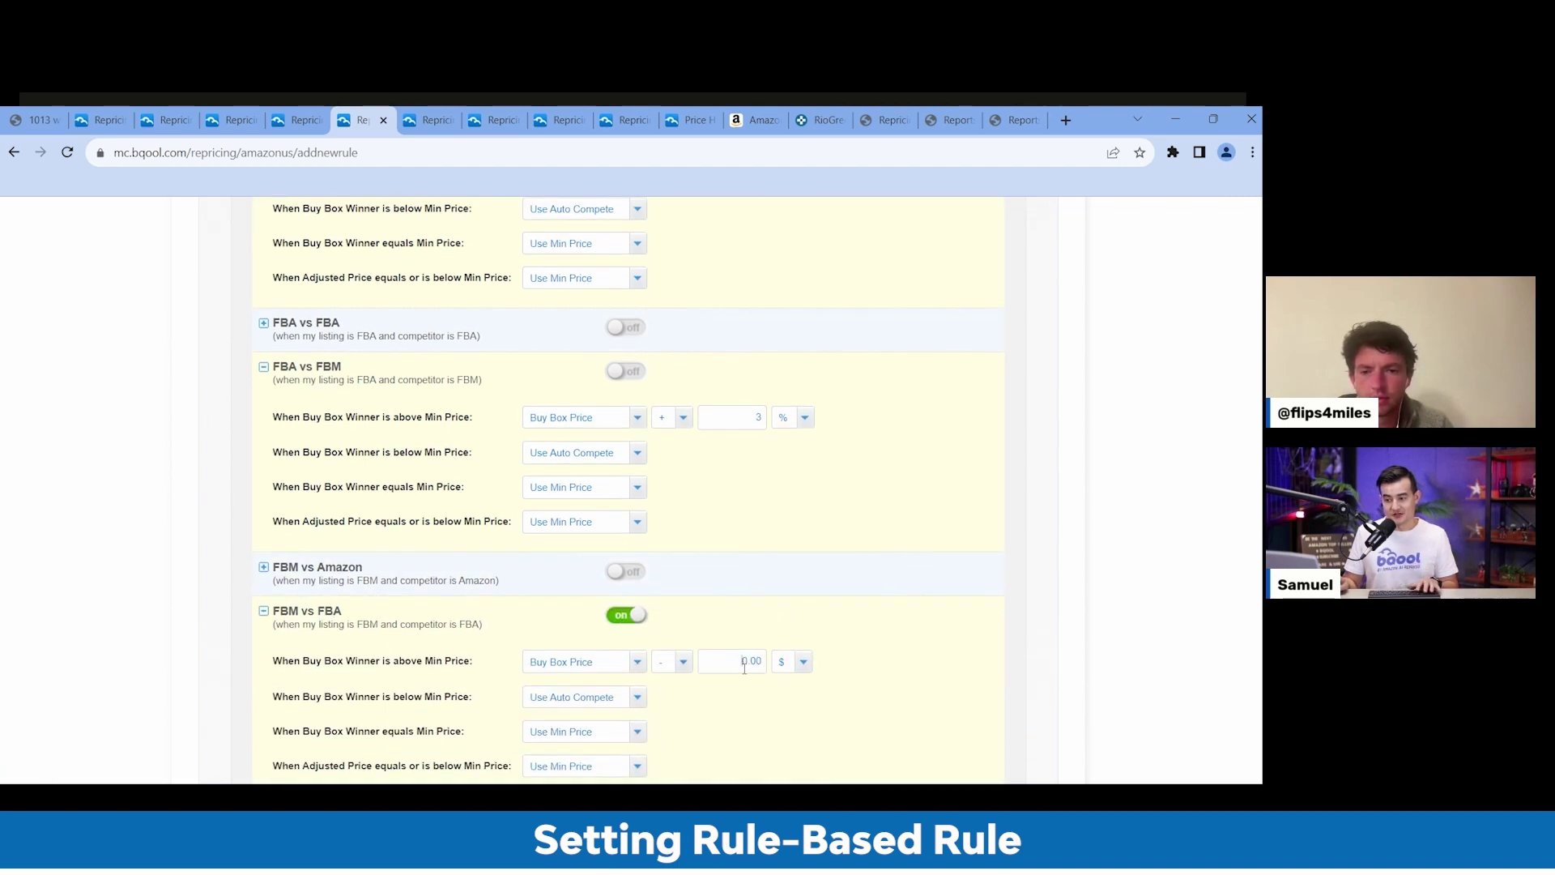
double_click(744, 668)
type("10")
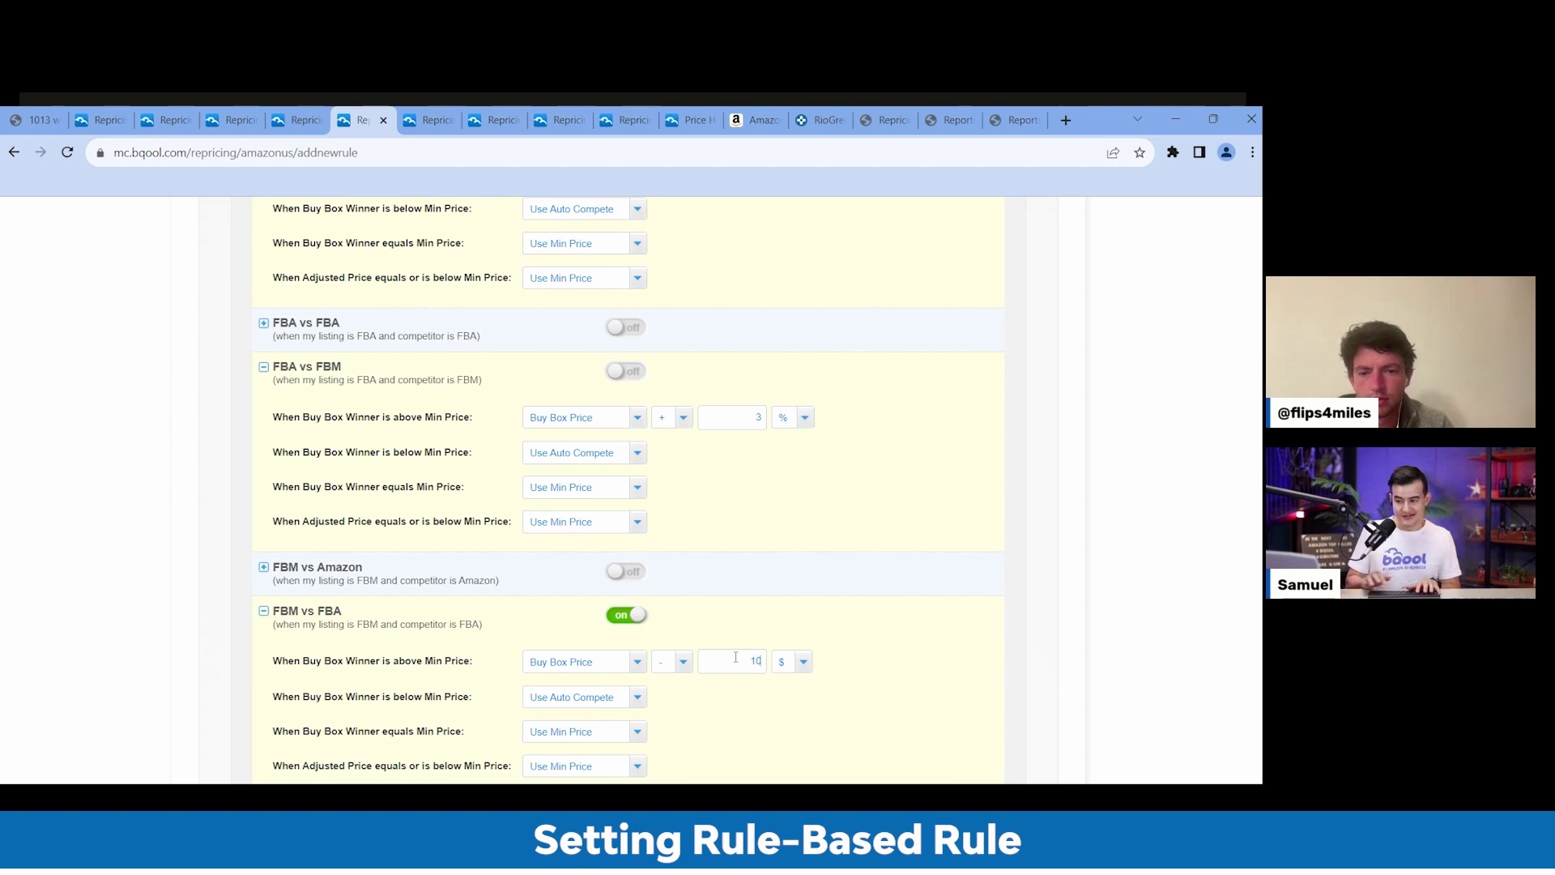
left_click(803, 663)
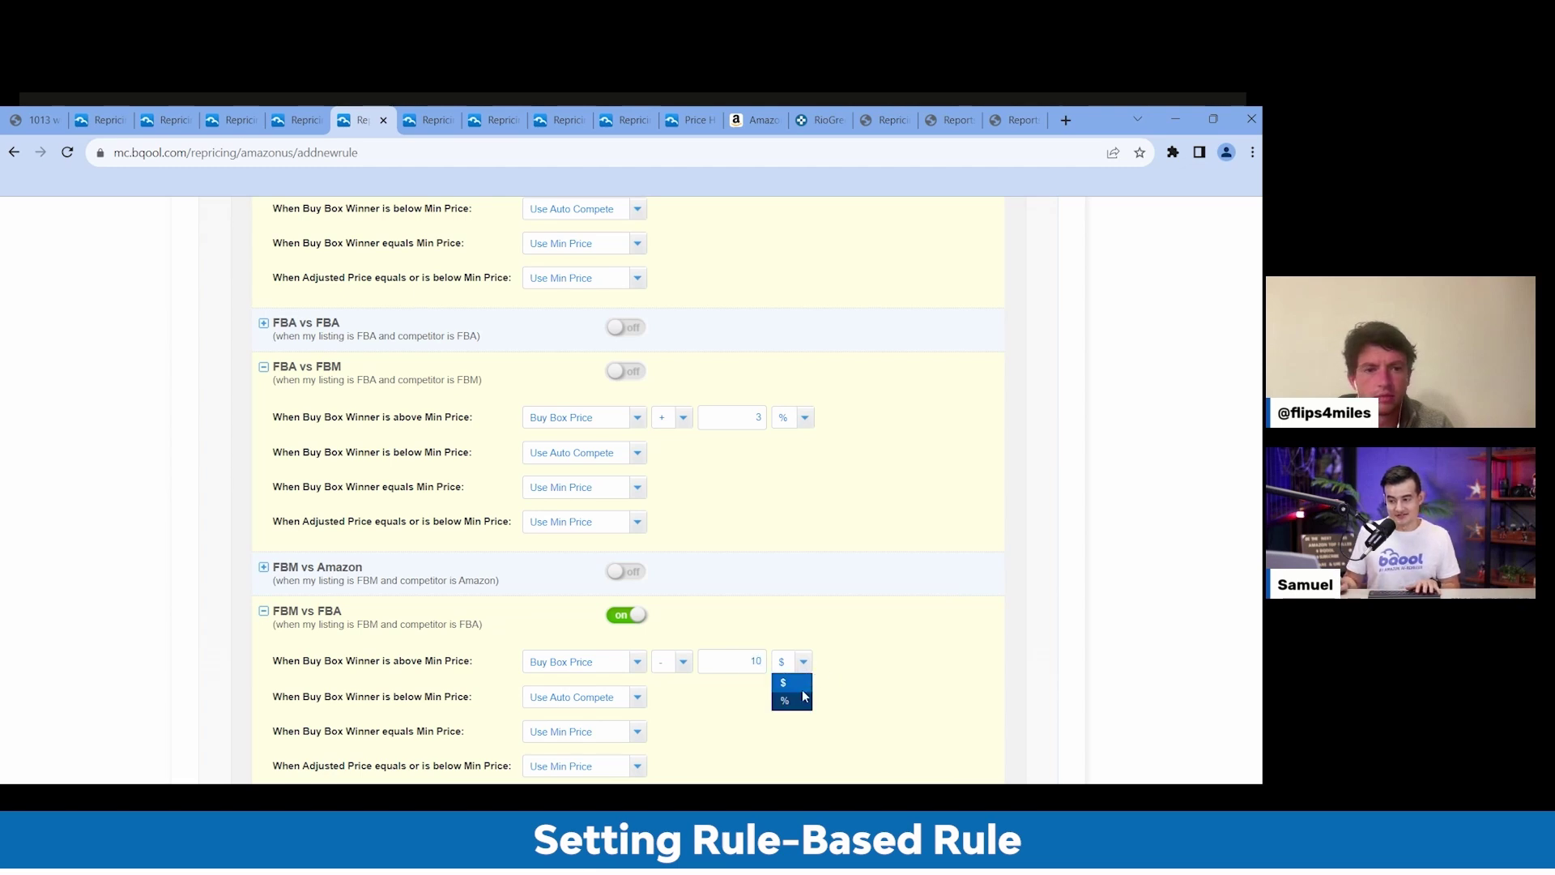
left_click(804, 693)
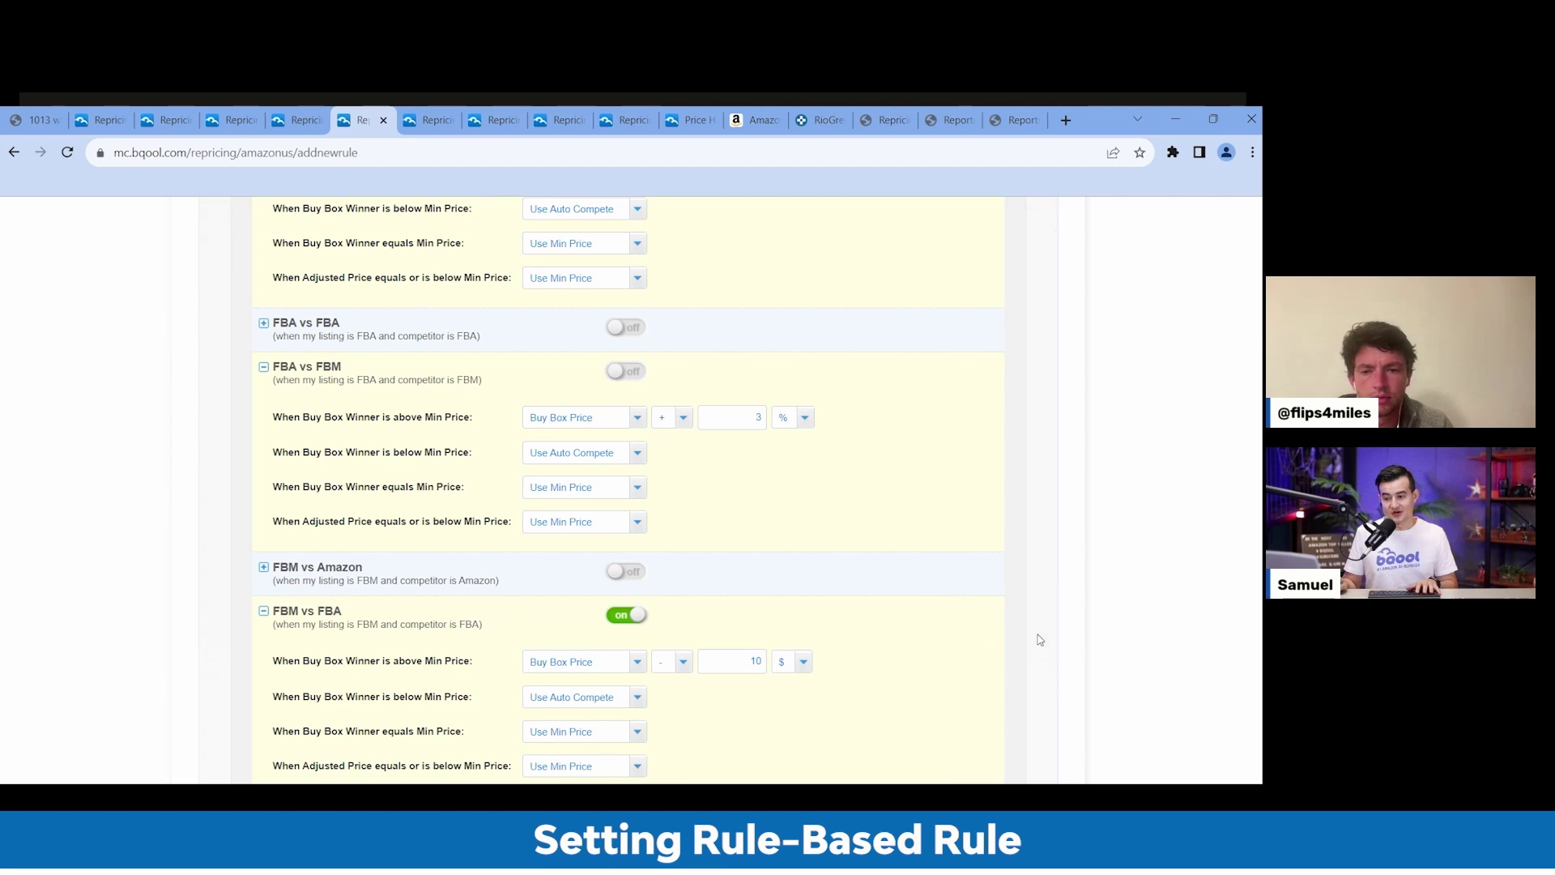
Continue to the Stay in Buy Box settings and choose Amazon, FBA and Non-Featured FBA as competitors, leaving out FBM
scroll(1095, 615, "down", 2)
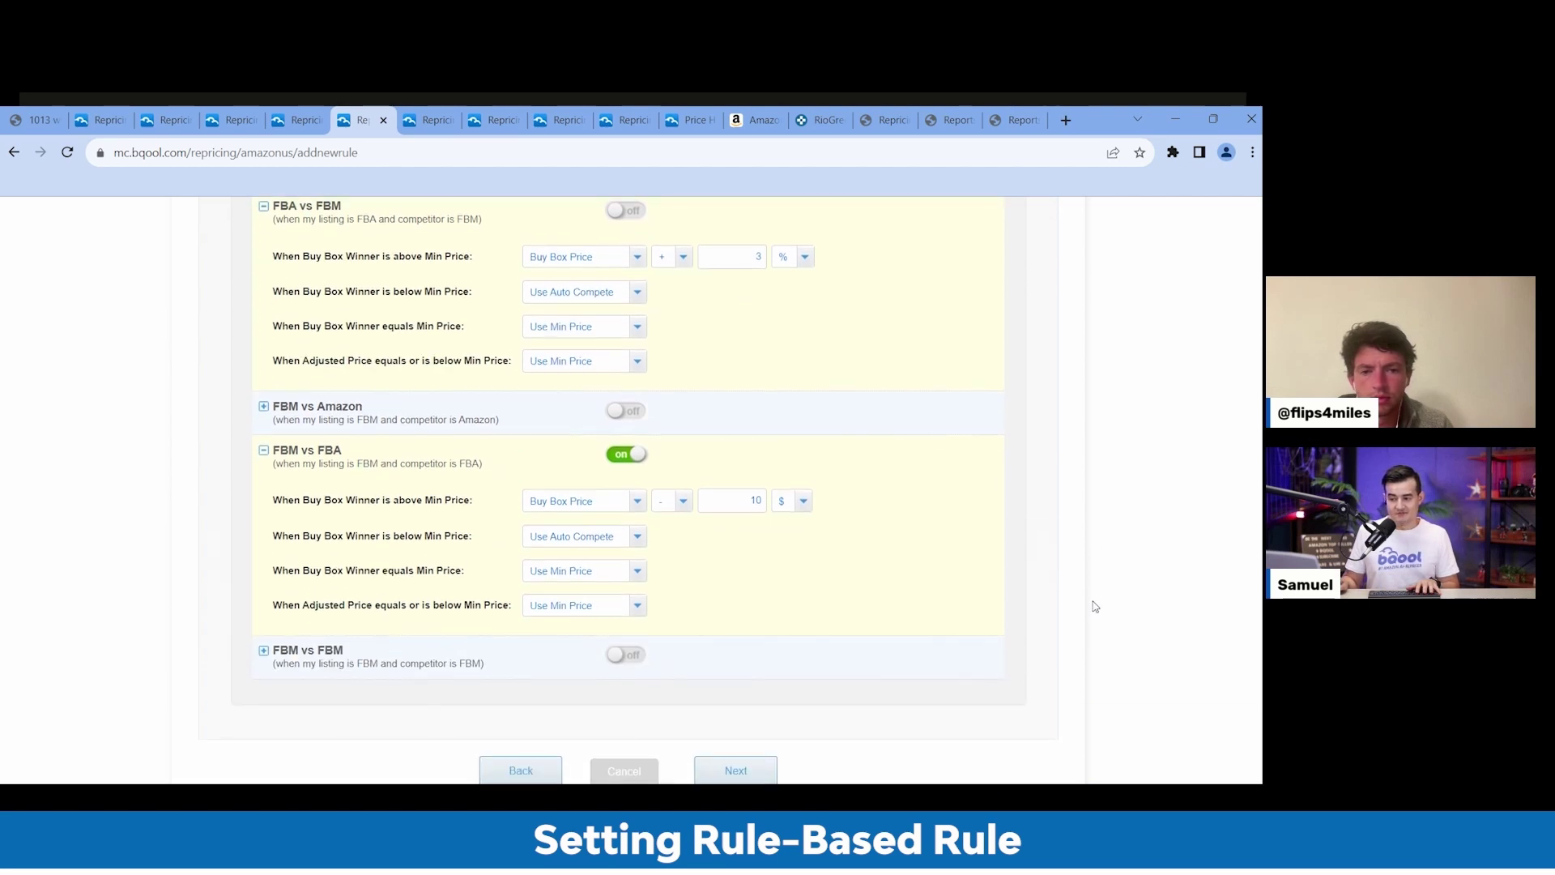
scroll(1095, 605, "down", 1)
left_click(737, 655)
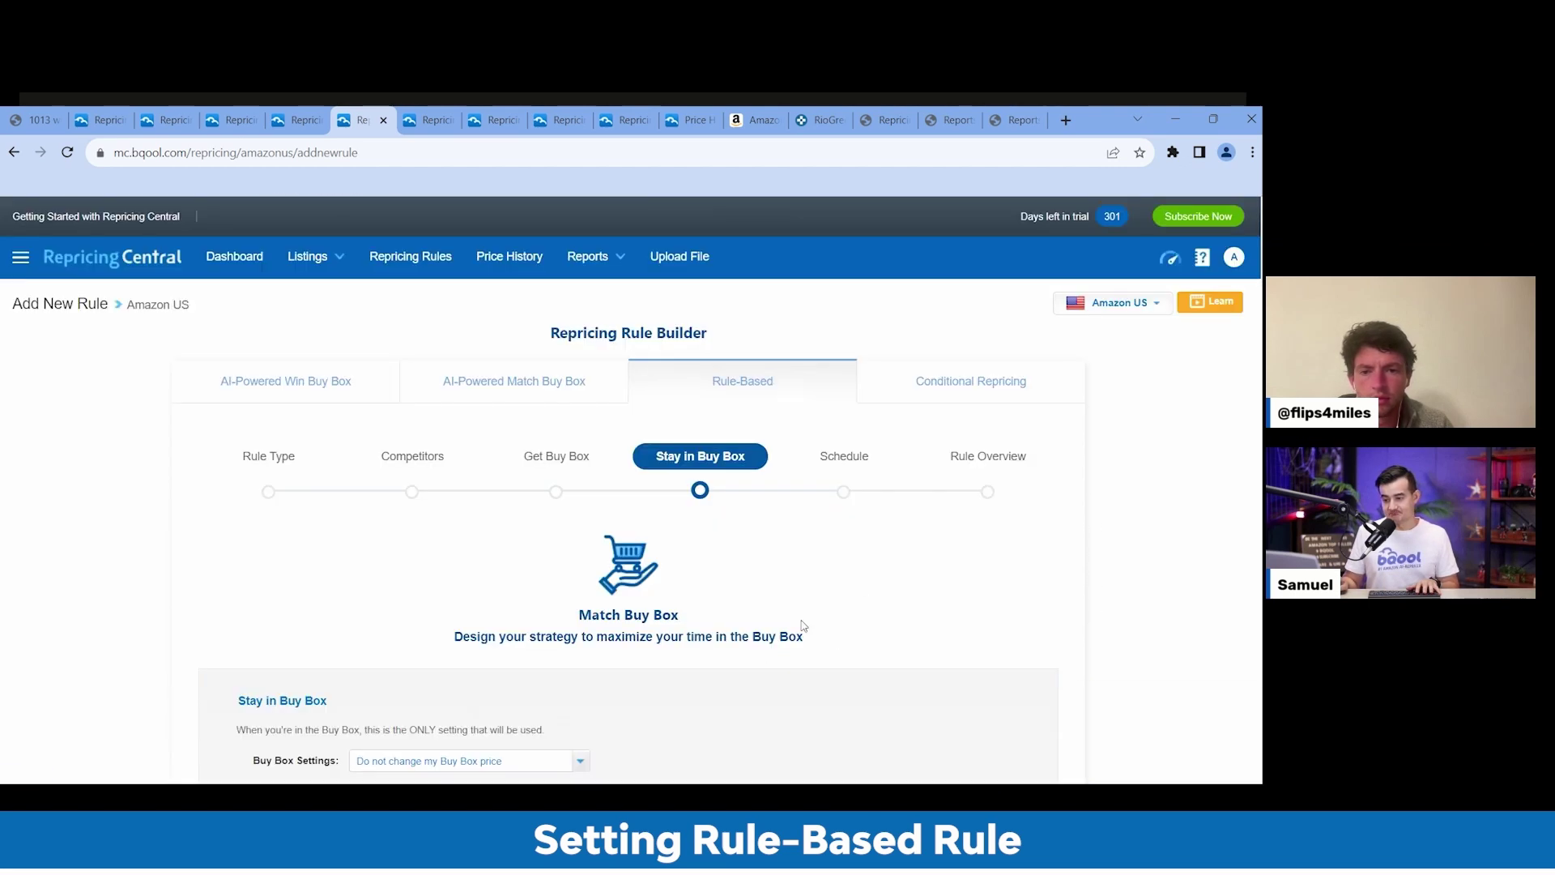
scroll(818, 596, "down", 3)
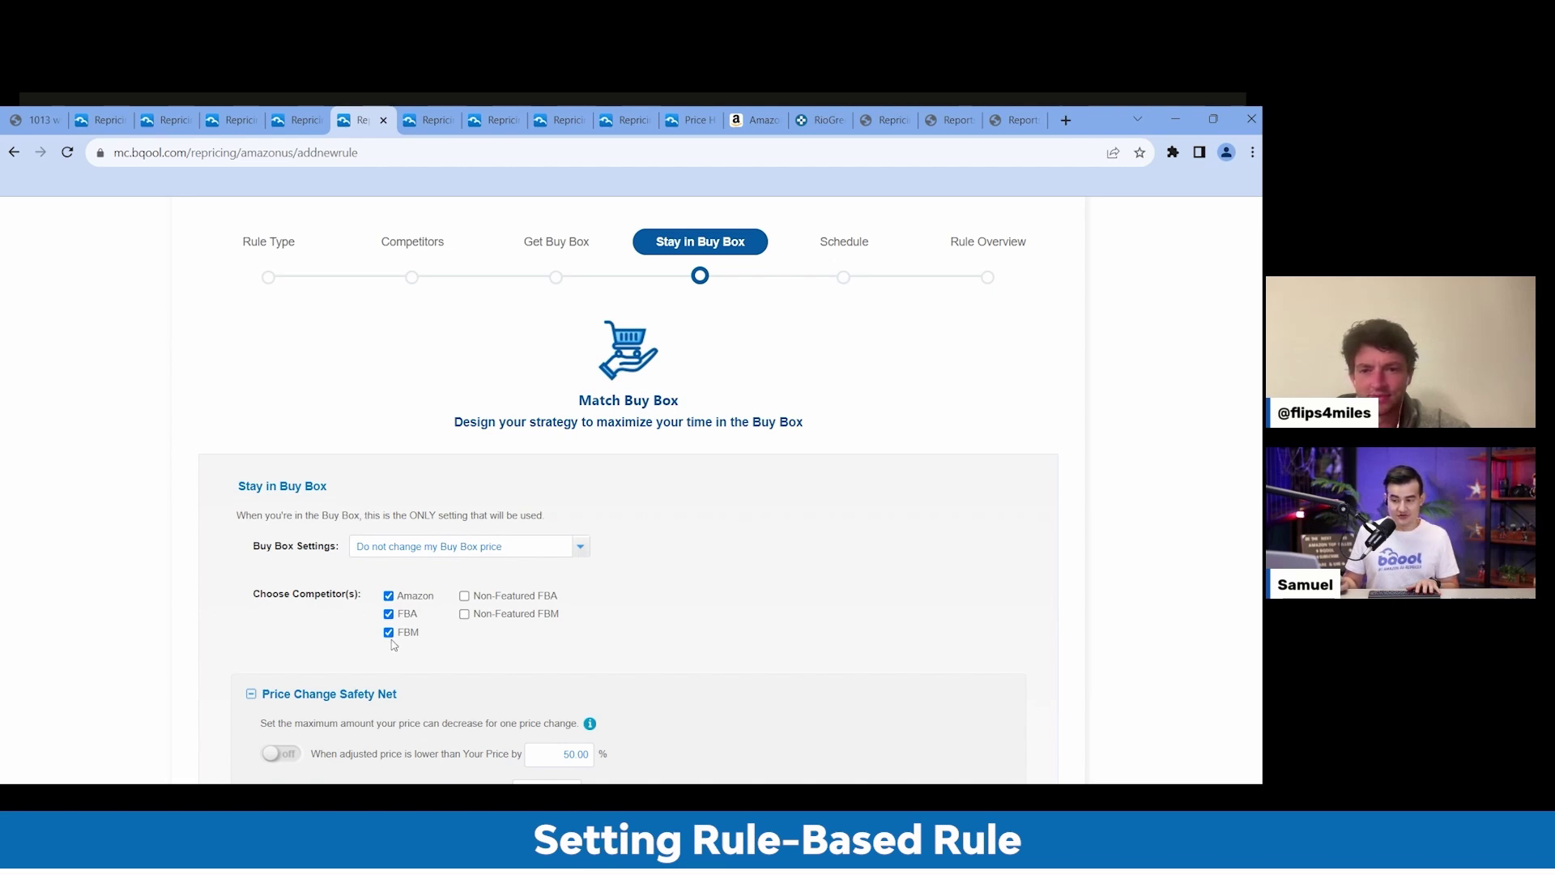
left_click(465, 598)
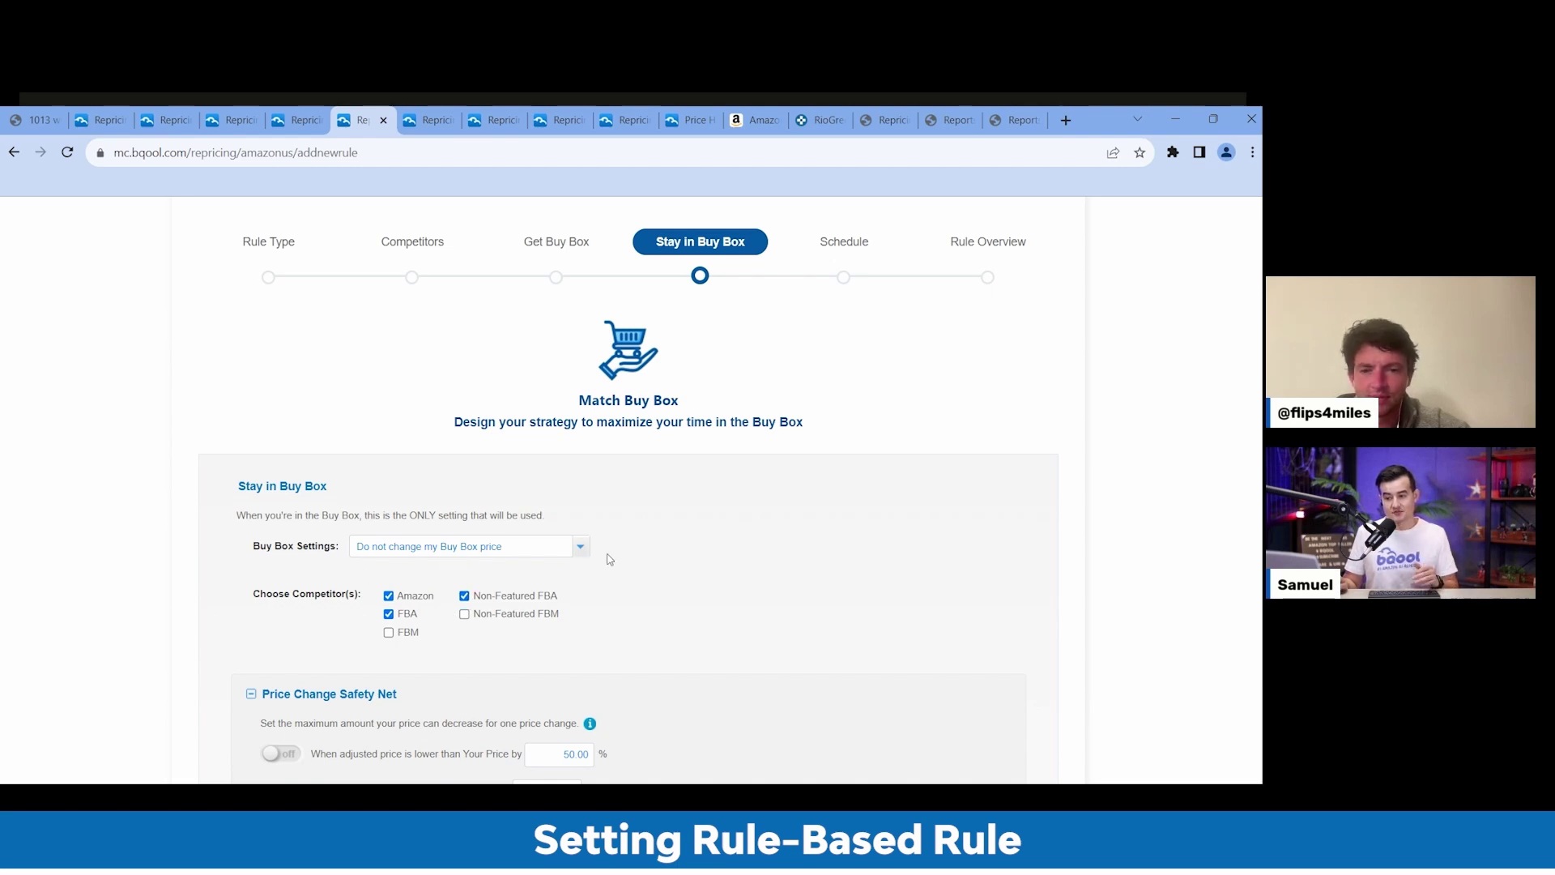
Enable the Price Change Safety Net for staying in the Buy Box and continue to the schedule settings
scroll(738, 591, "down", 1)
scroll(738, 592, "down", 3)
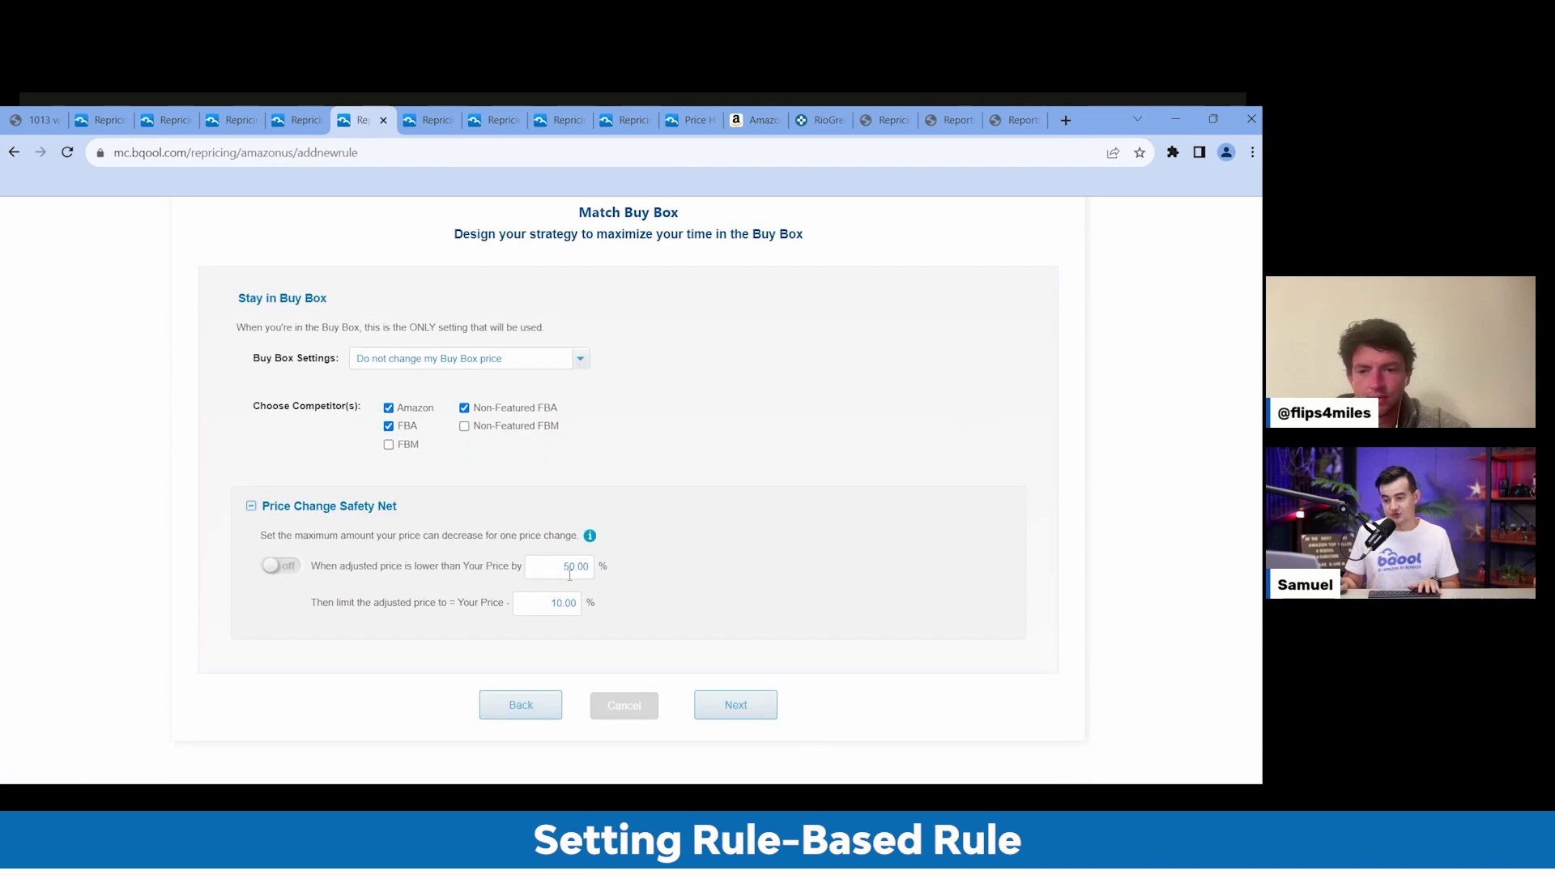
left_click(281, 569)
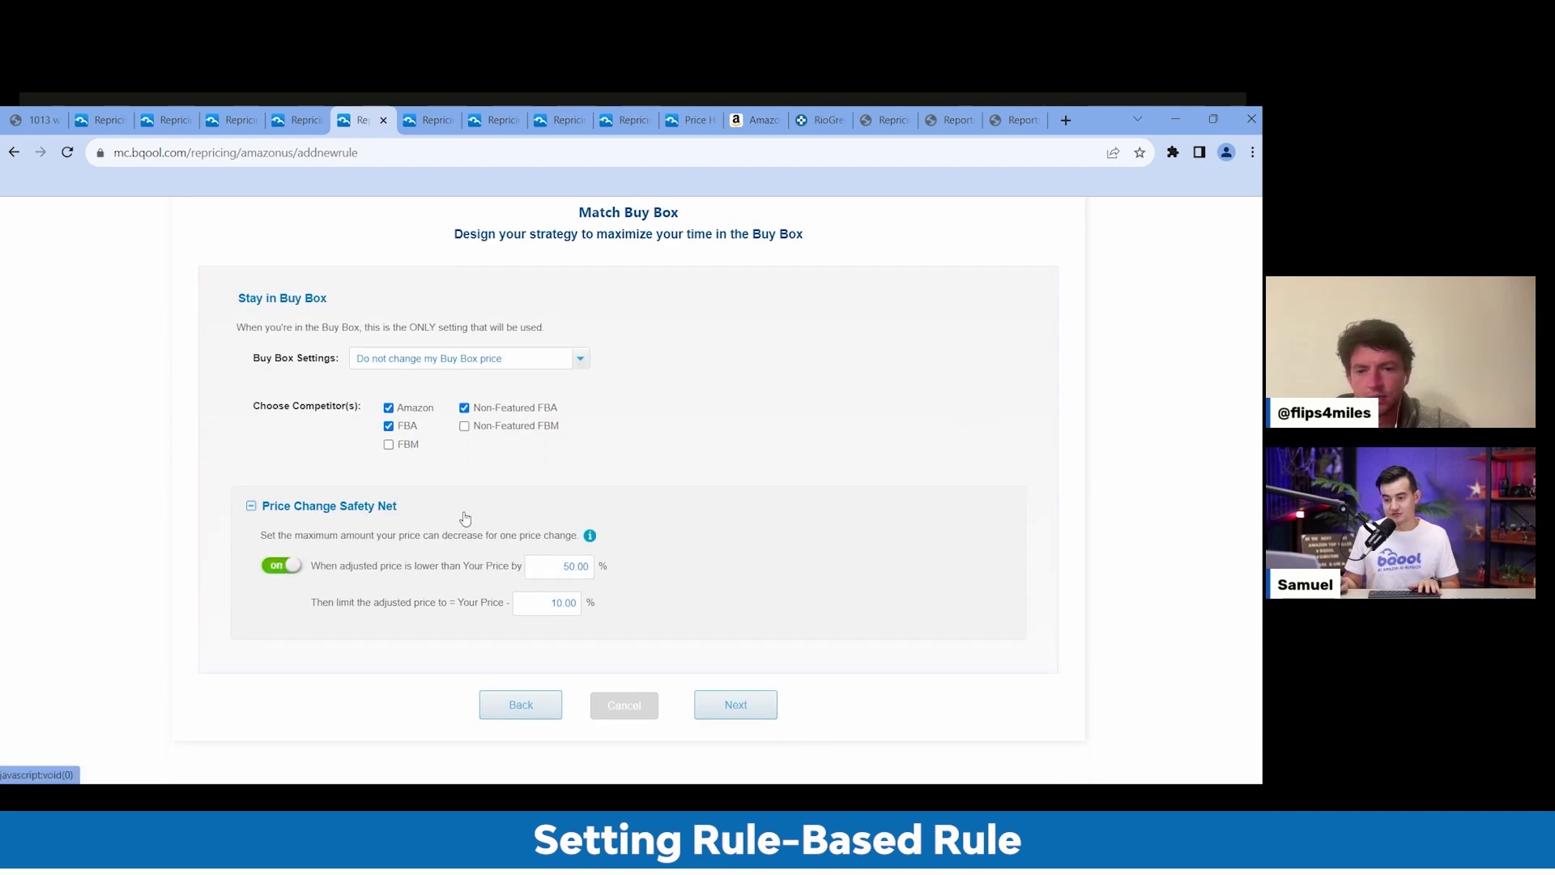
left_click(728, 704)
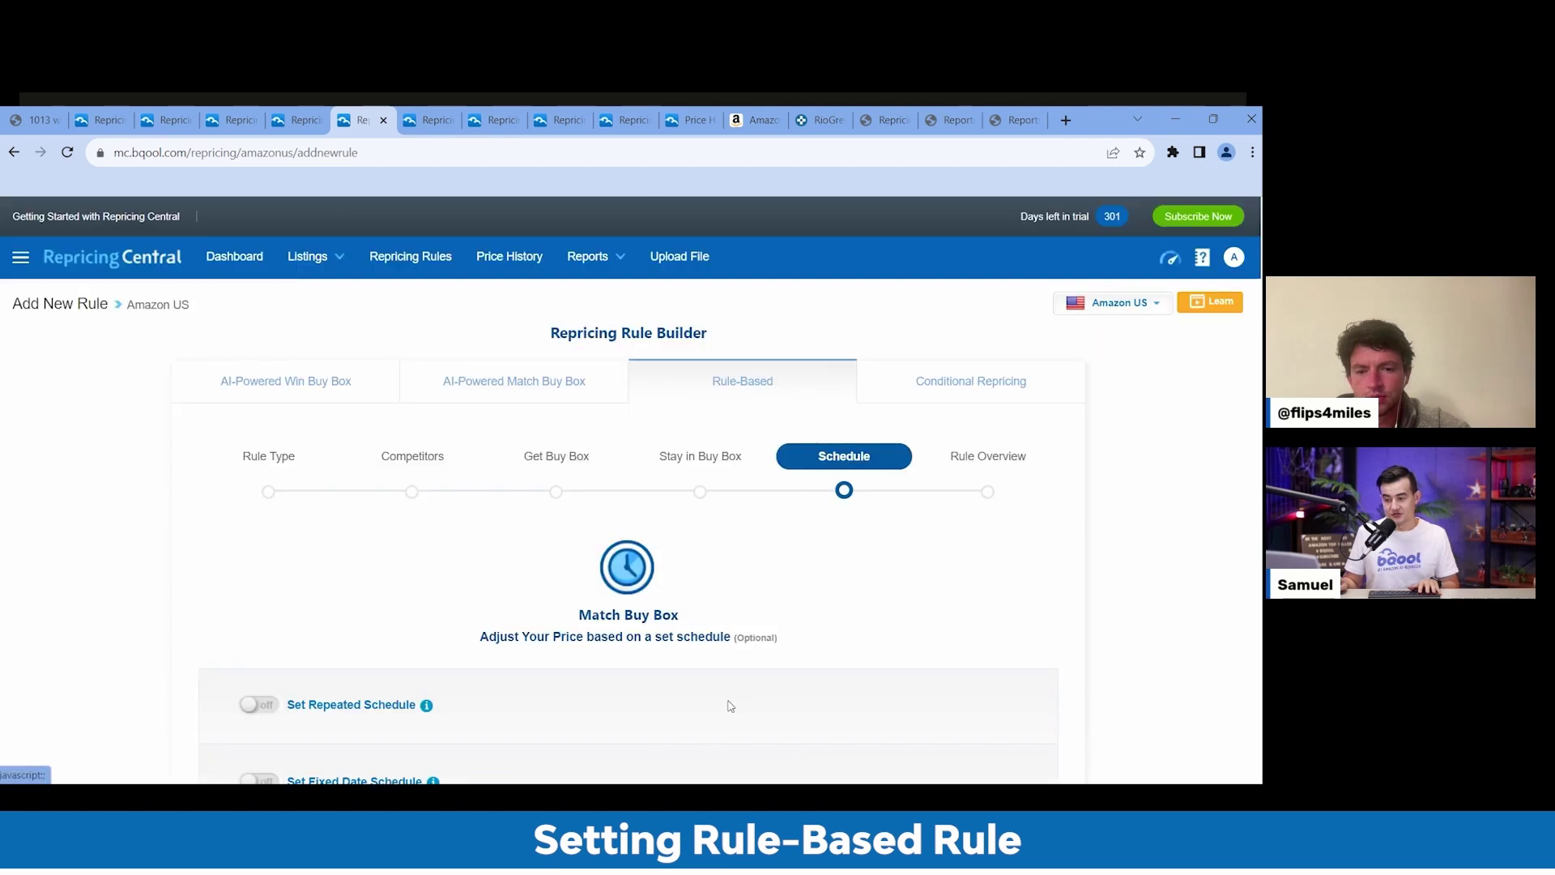
Enable the repeated schedule, pausing repricing at 01:00 and resuming at 03:00, with US - United States and the UTC-05:00 (ET) timezone
scroll(567, 632, "down", 3)
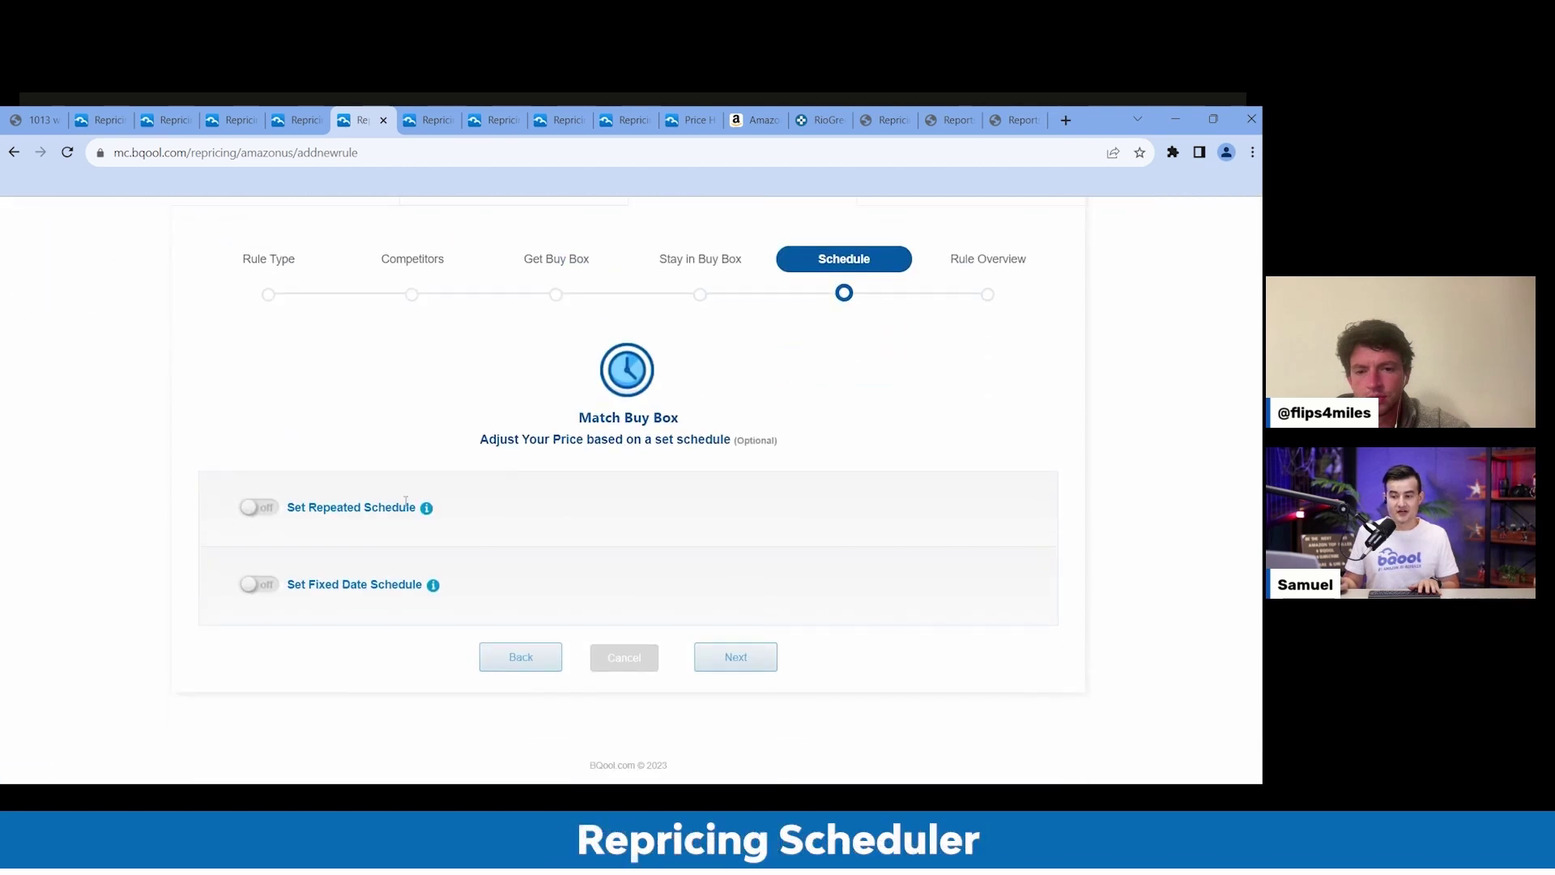
left_click(253, 508)
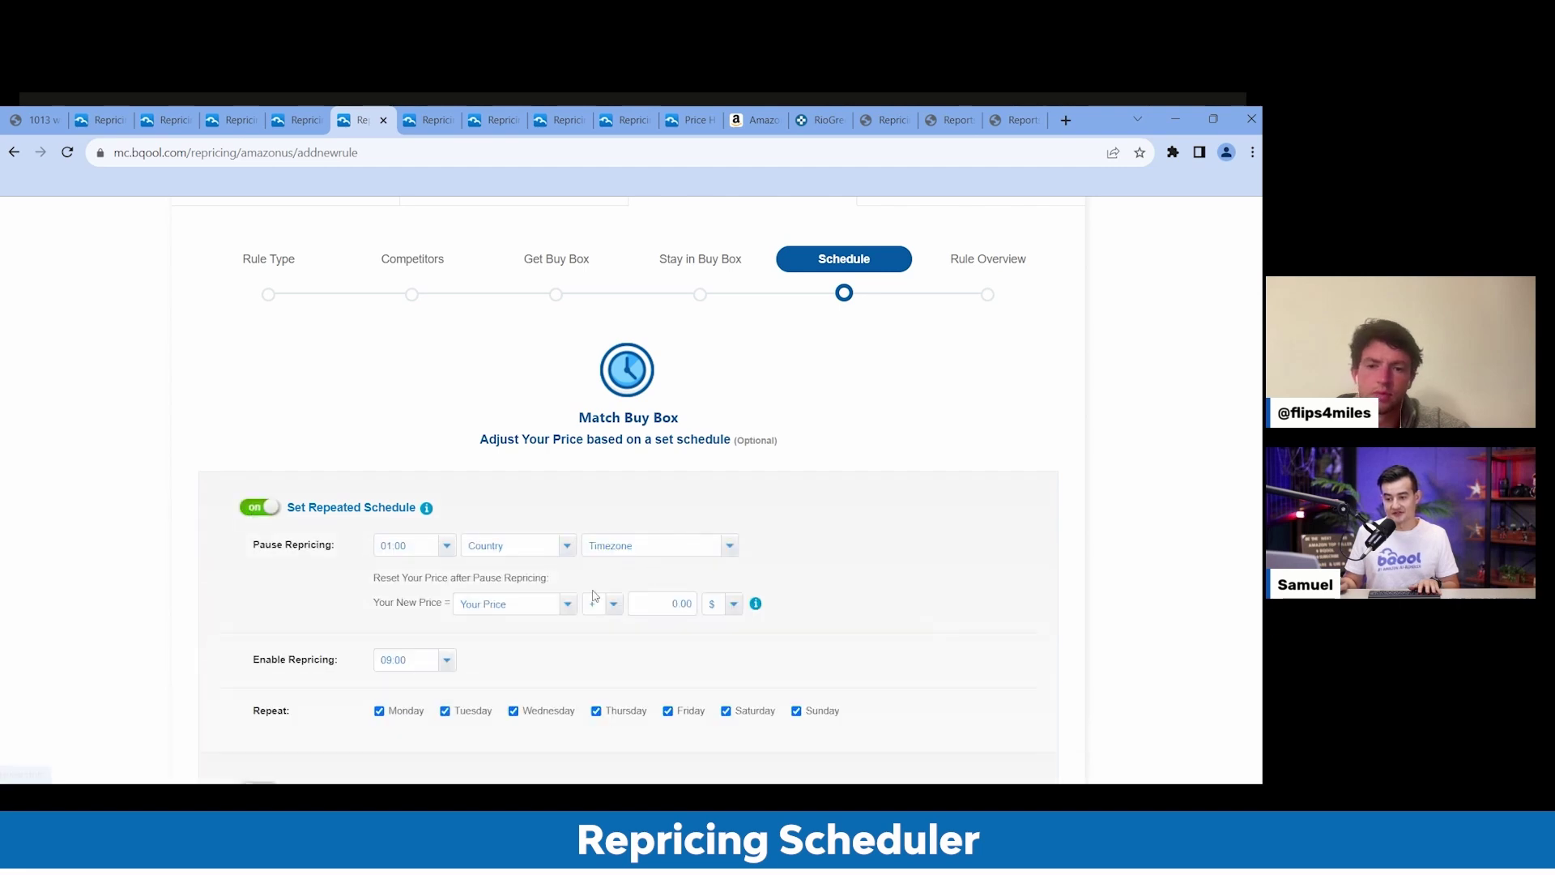
left_click(395, 662)
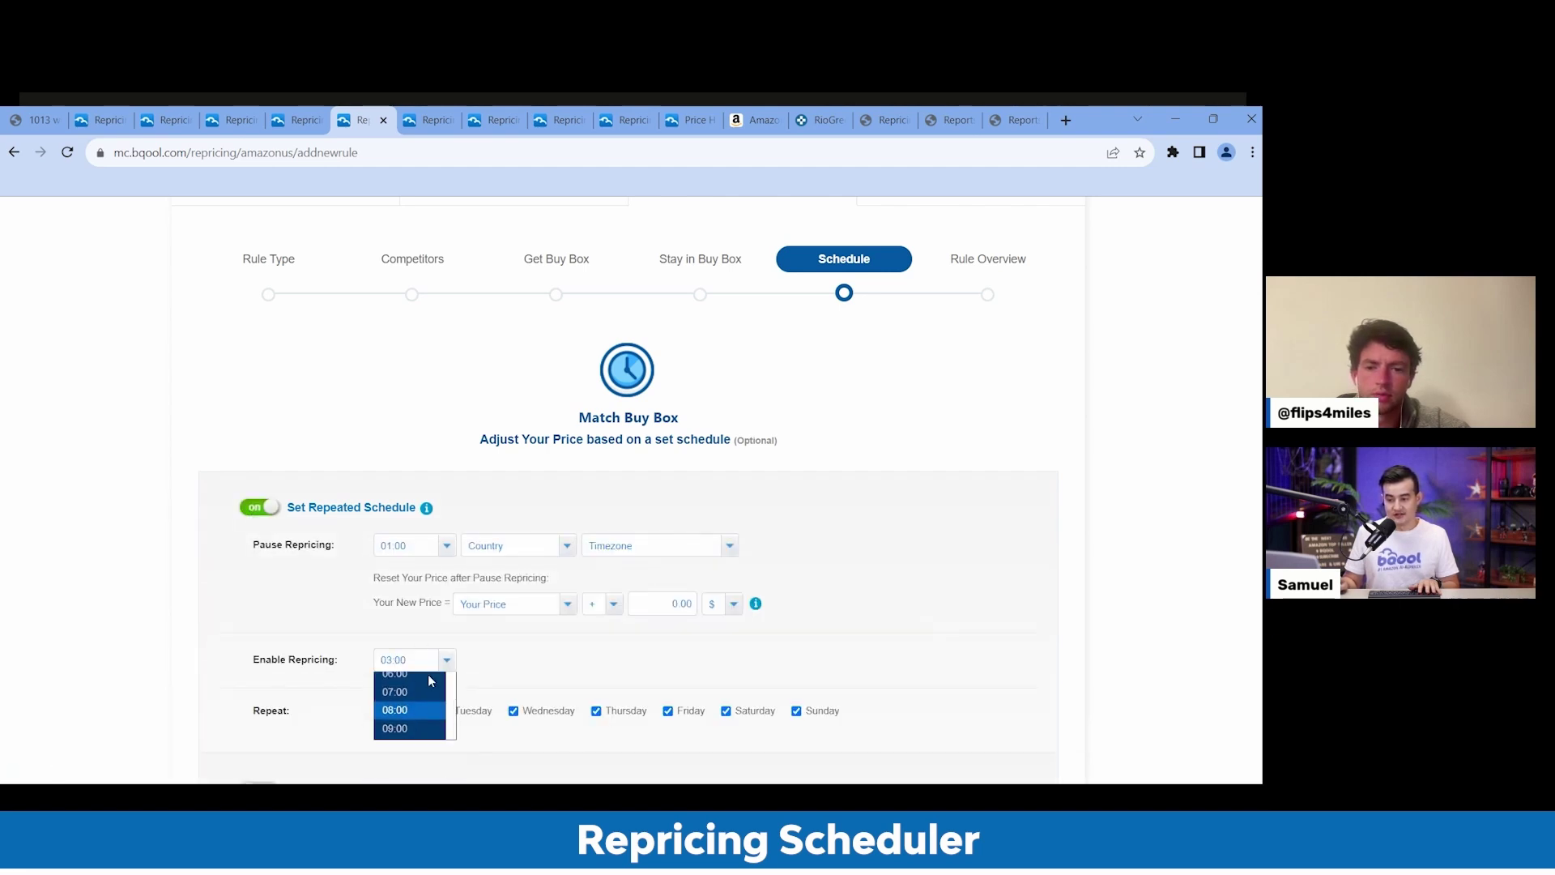
left_click(397, 712)
left_click(520, 549)
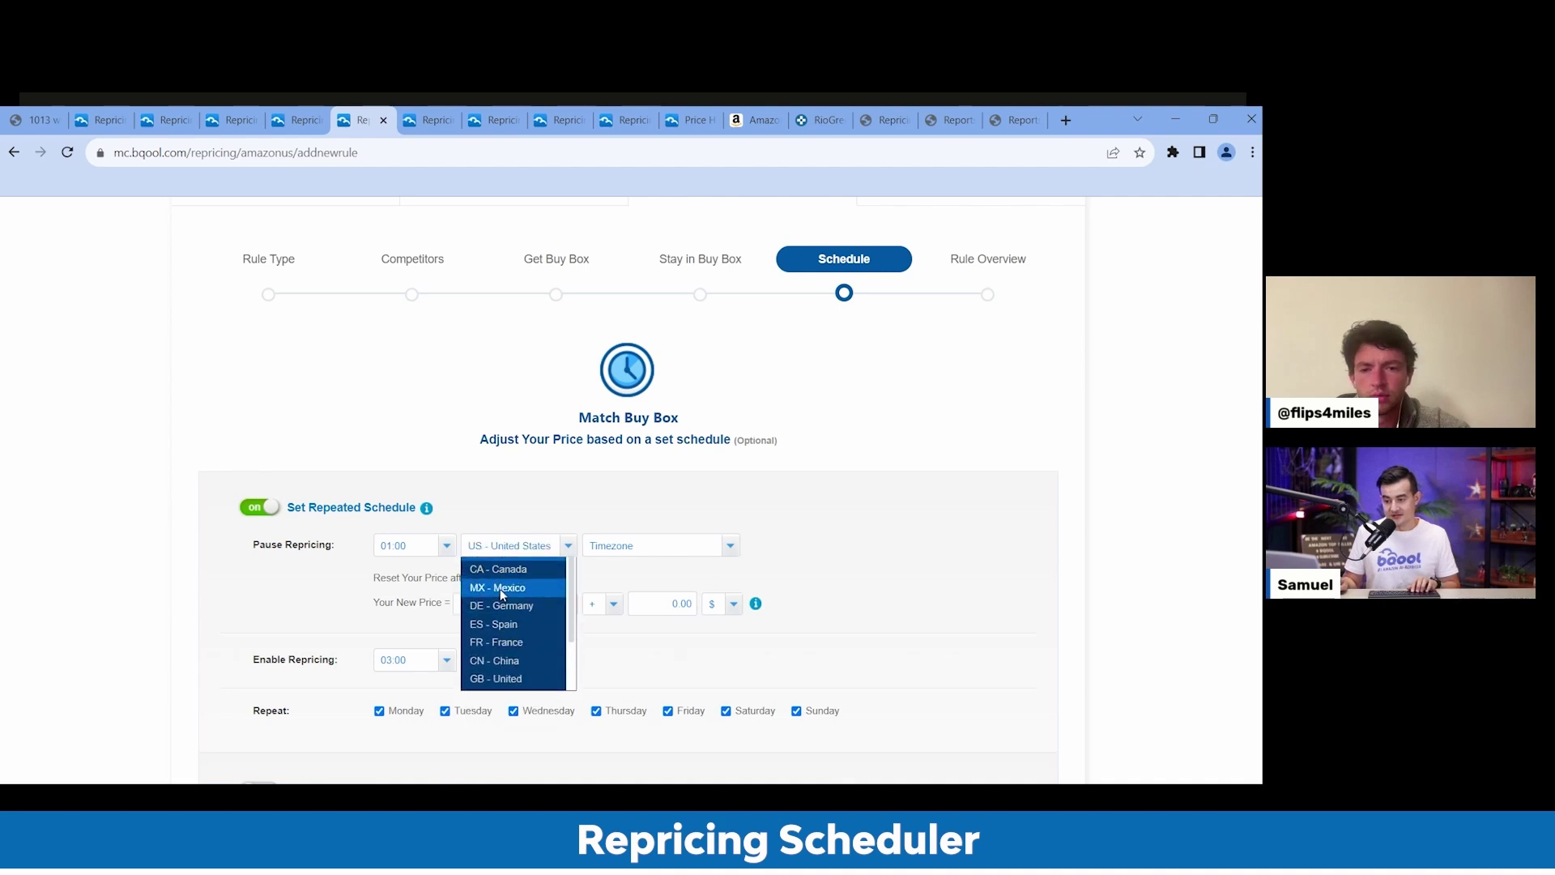
left_click(506, 583)
left_click(644, 549)
left_click(713, 674)
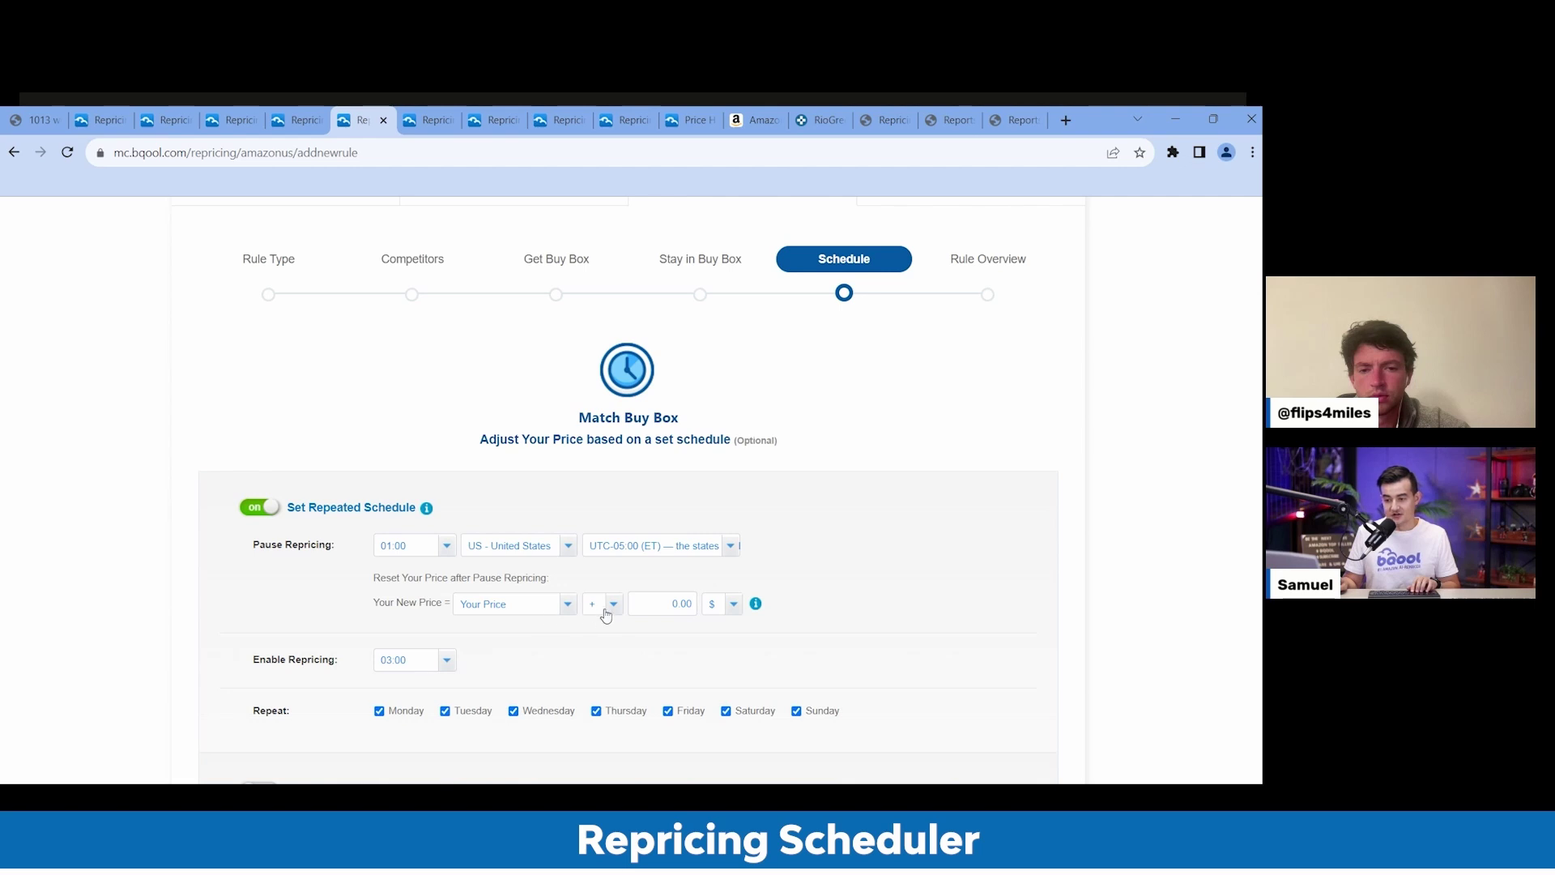
Reset the price after the pause to Your Price plus $0.10 and repeat the schedule Monday to Friday only
left_click(679, 608)
type("10")
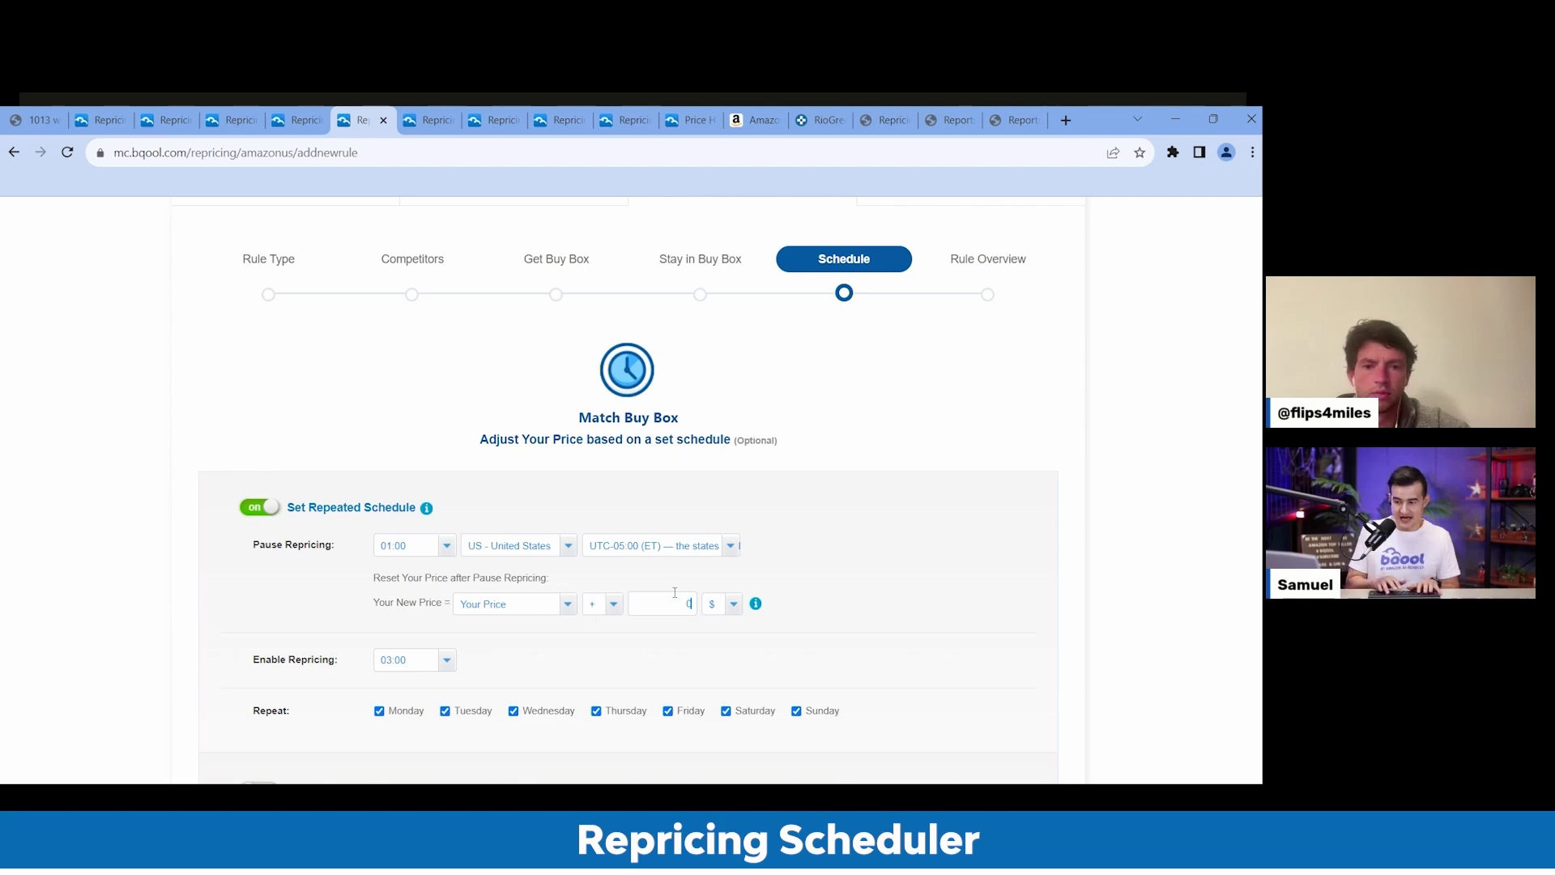
key("BackSpace")
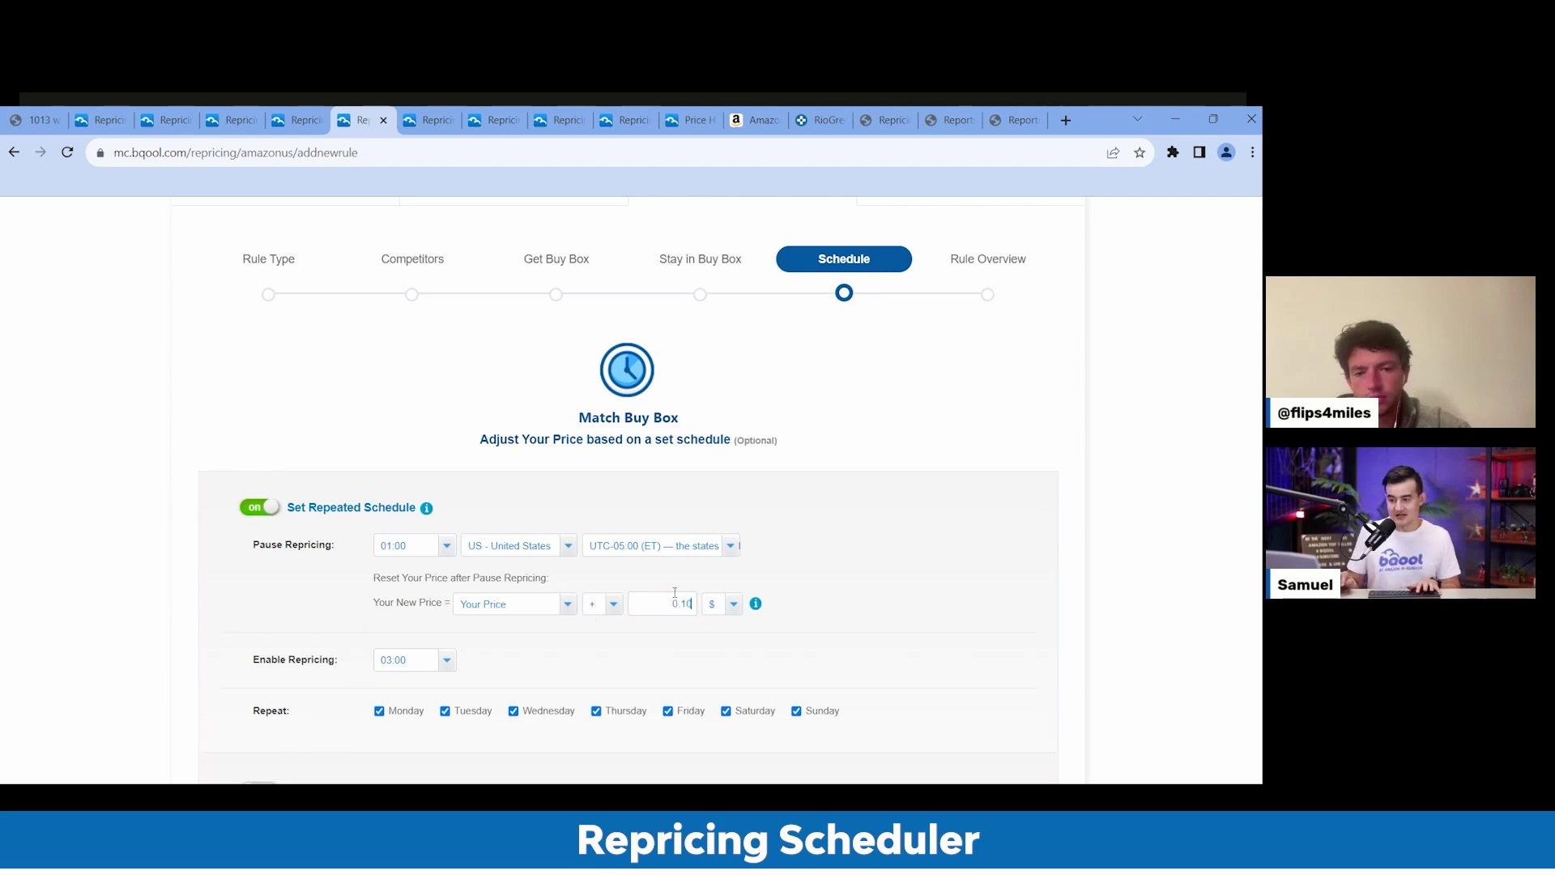
scroll(909, 612, "down", 1)
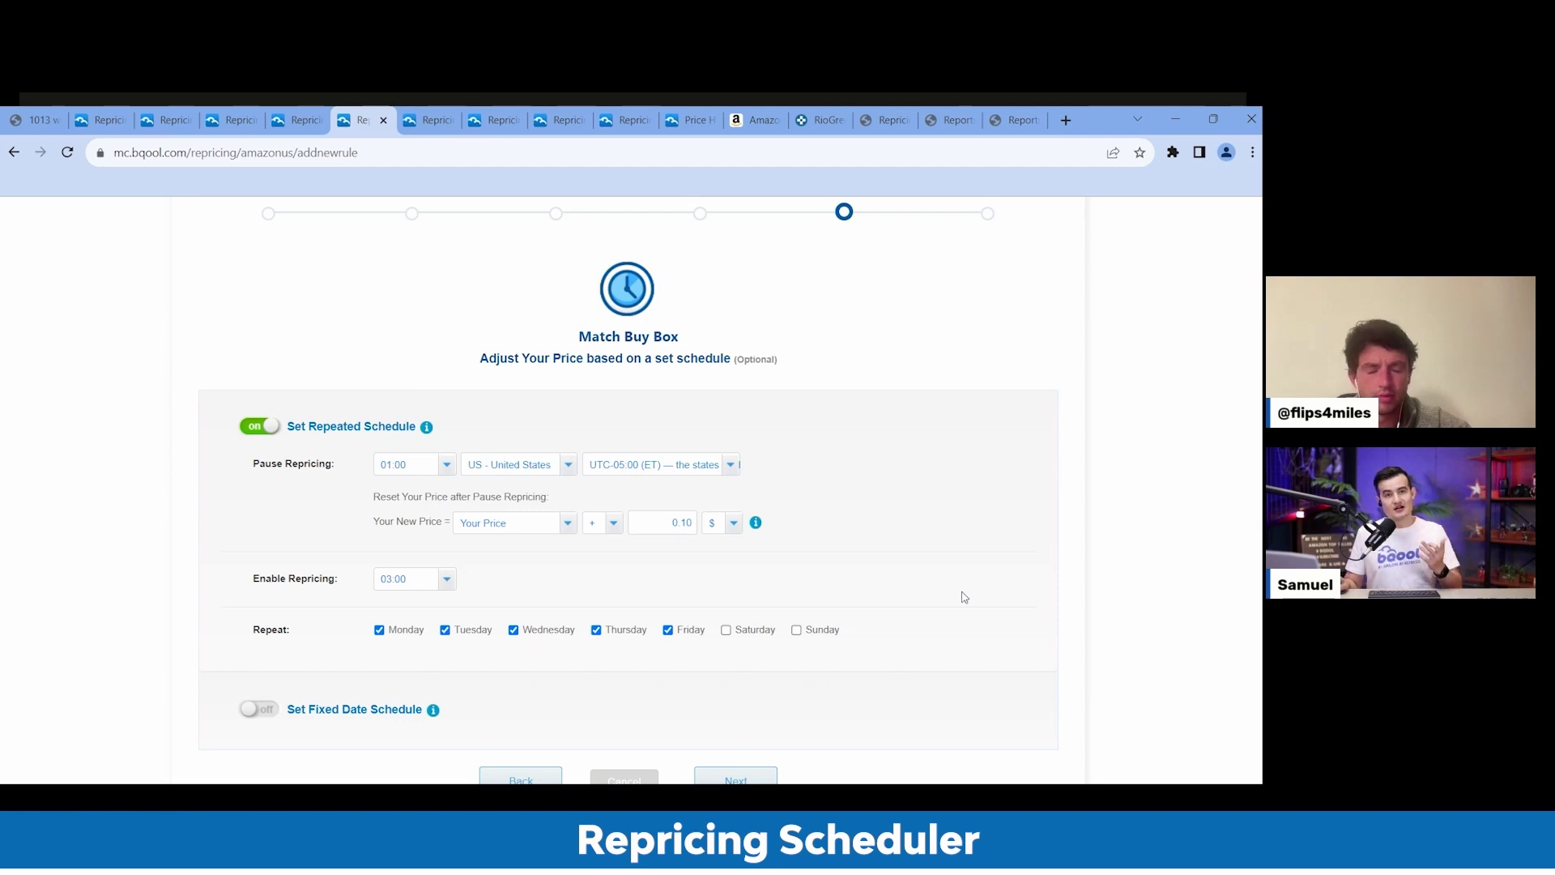
scroll(971, 625, "down", 2)
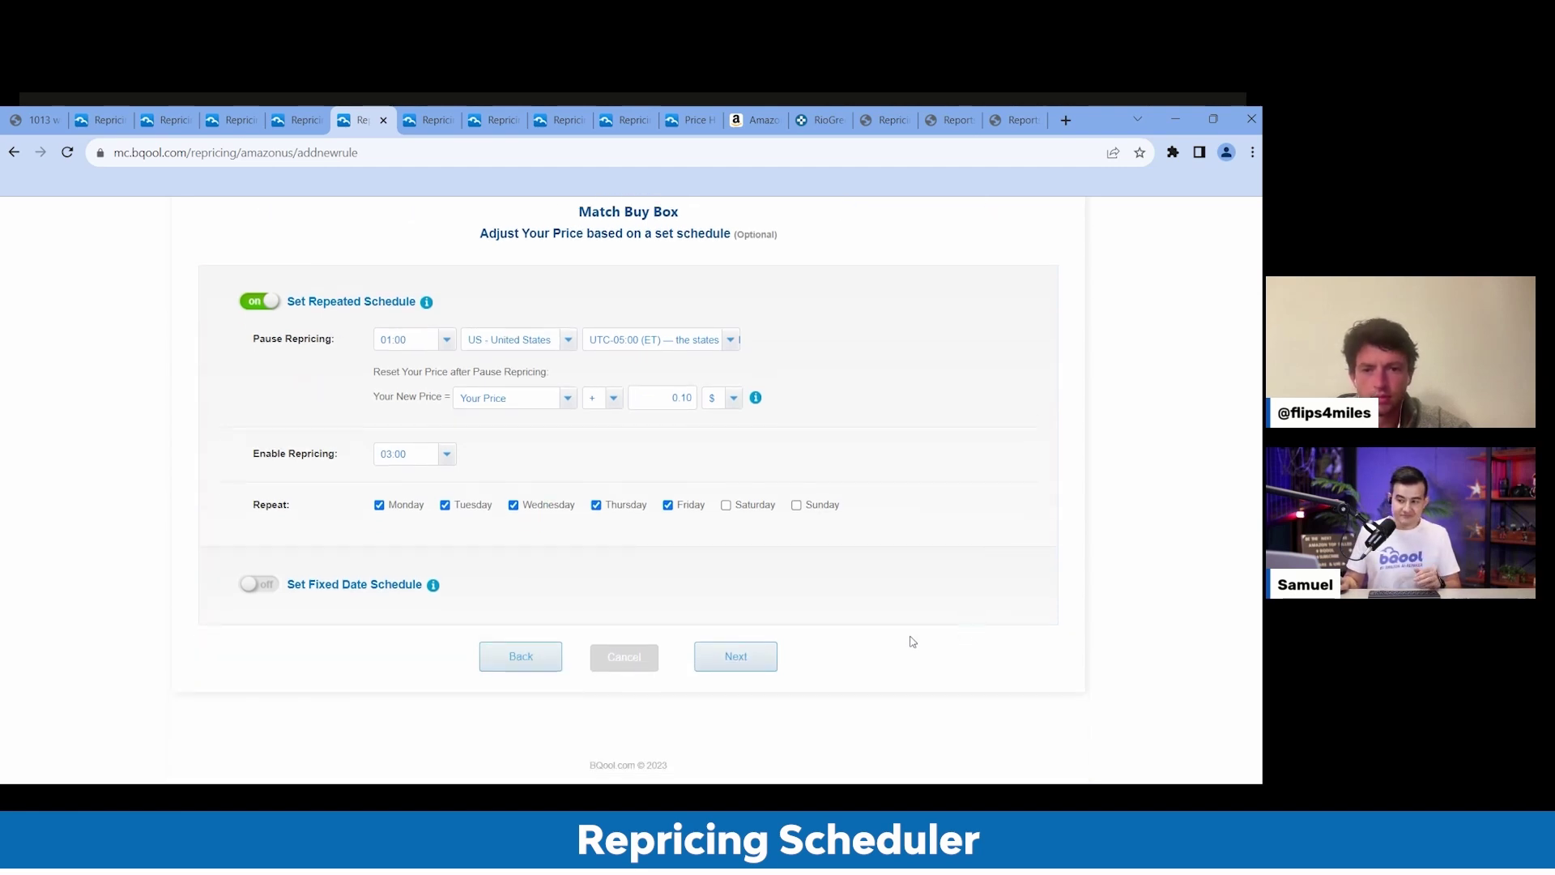
Continue to the Rule Overview and review the Match Buy Box rule's summary
left_click(739, 658)
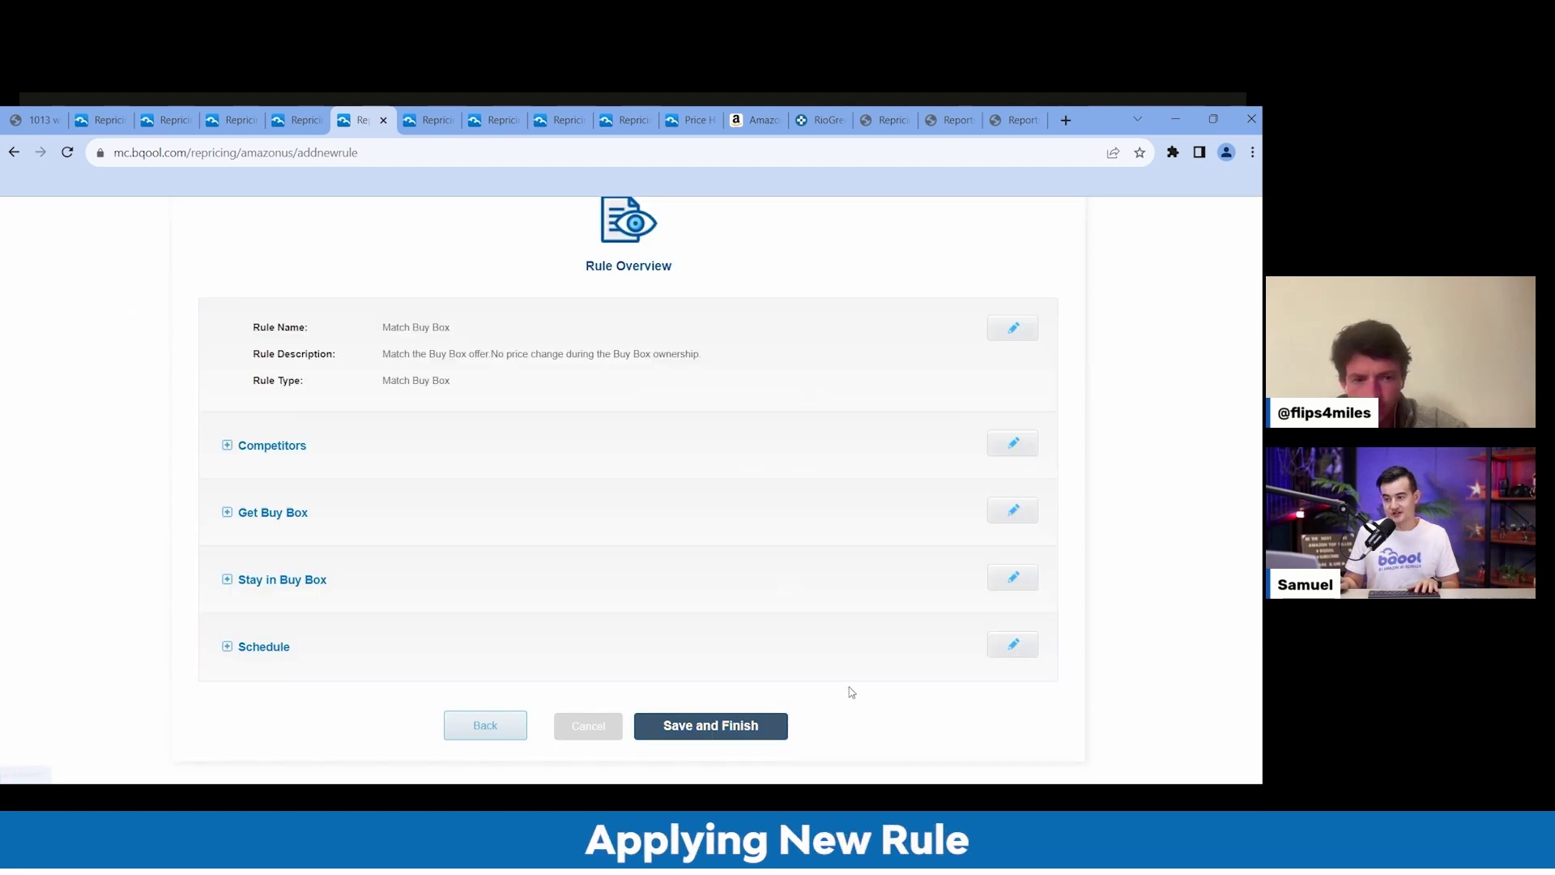
scroll(851, 701, "up", 3)
scroll(850, 701, "down", 3)
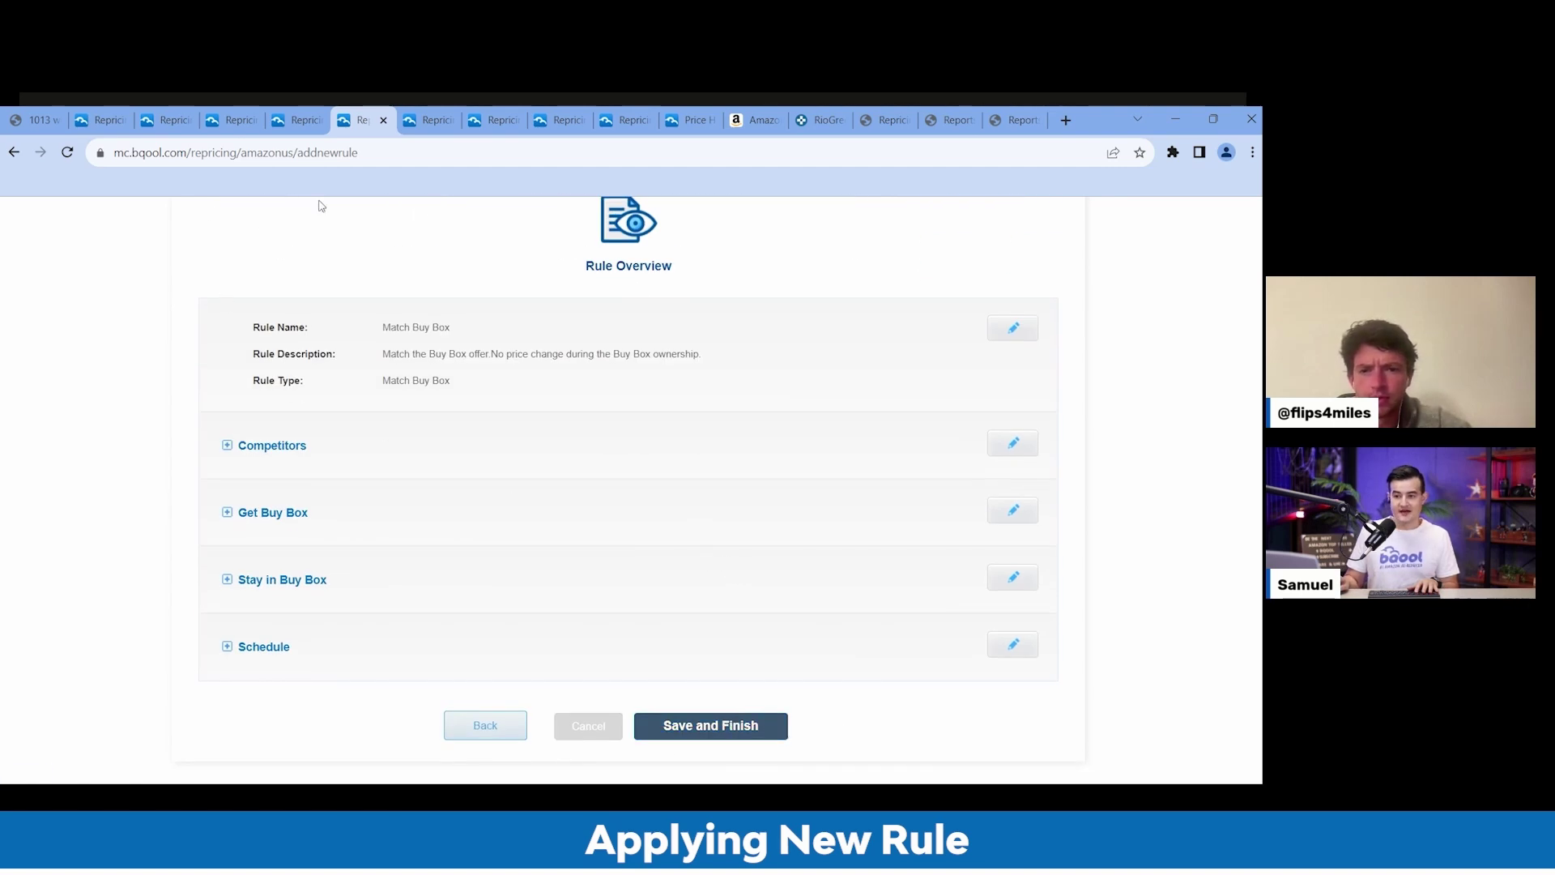
Switch to the Manage Listings page and look through the first listing's rule choices and the available bulk actions
left_click(109, 123)
left_click(146, 121)
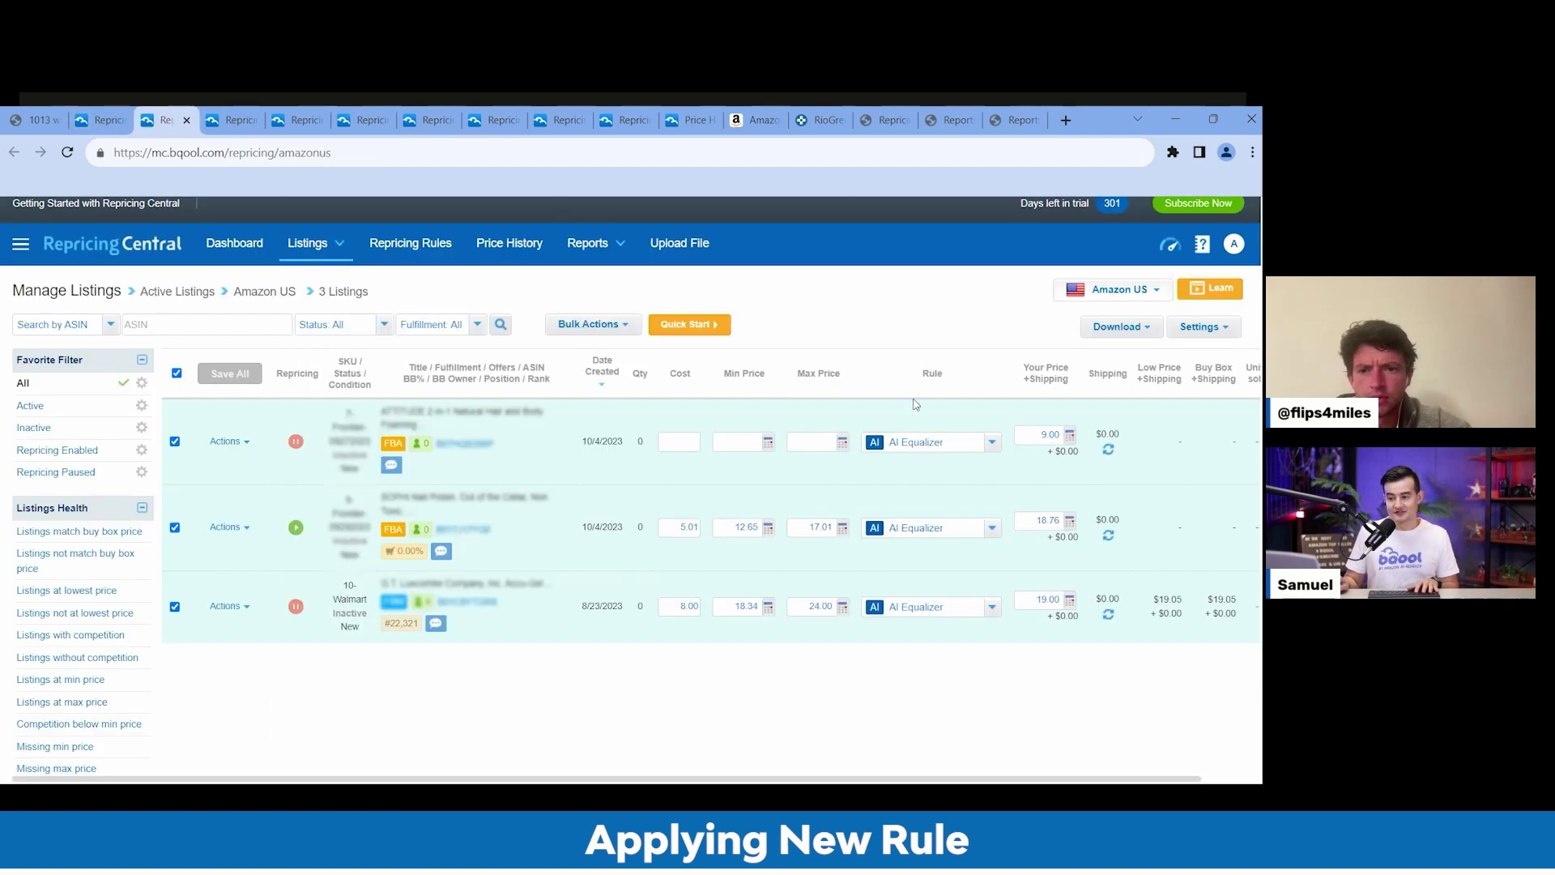
left_click(929, 448)
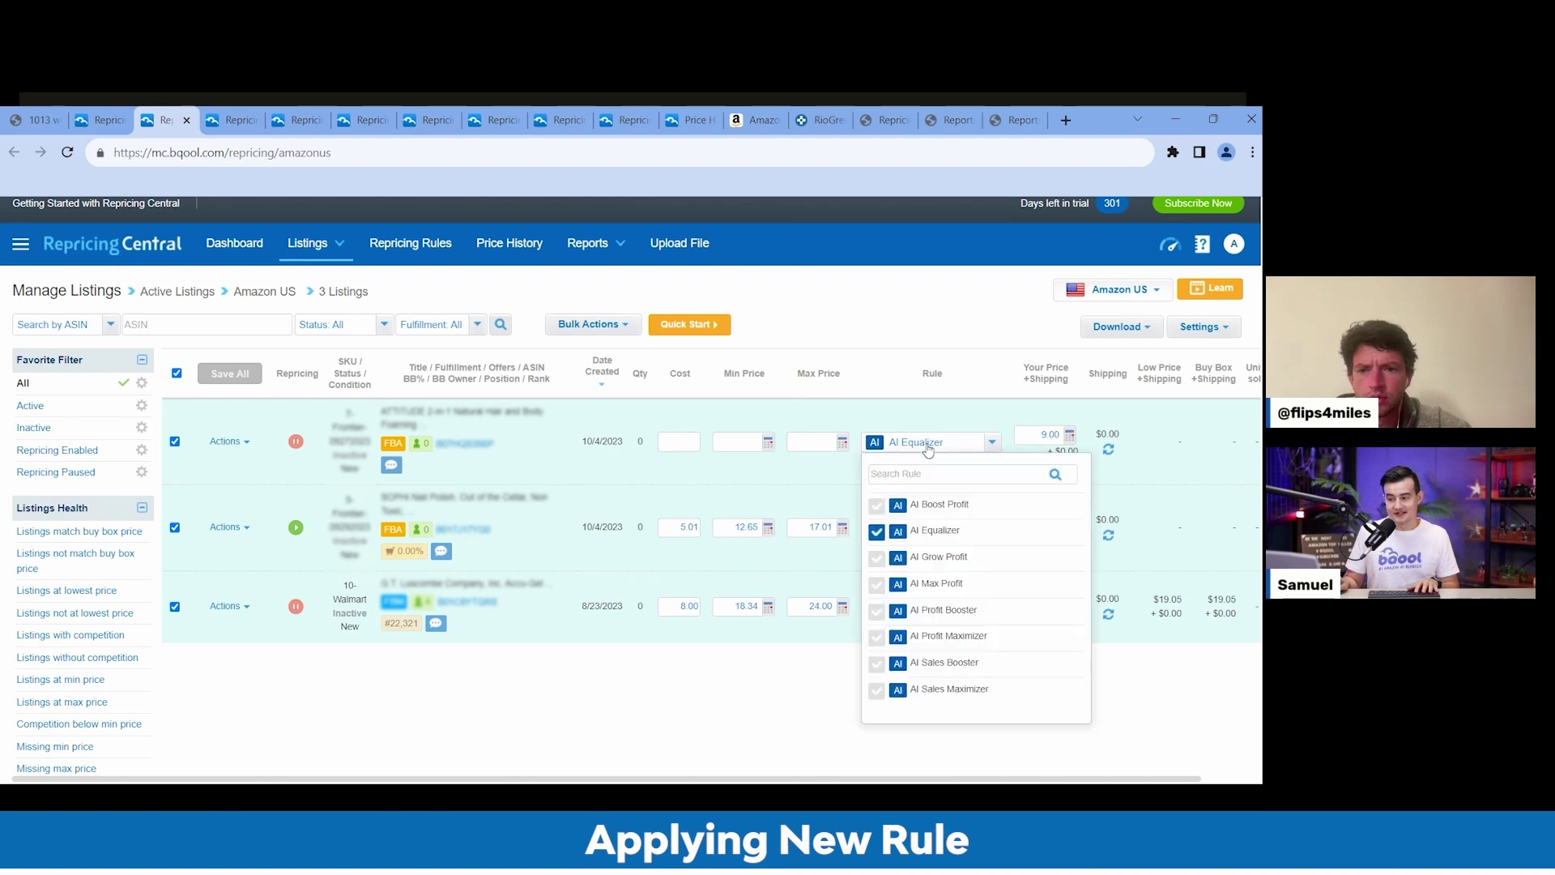
left_click(882, 448)
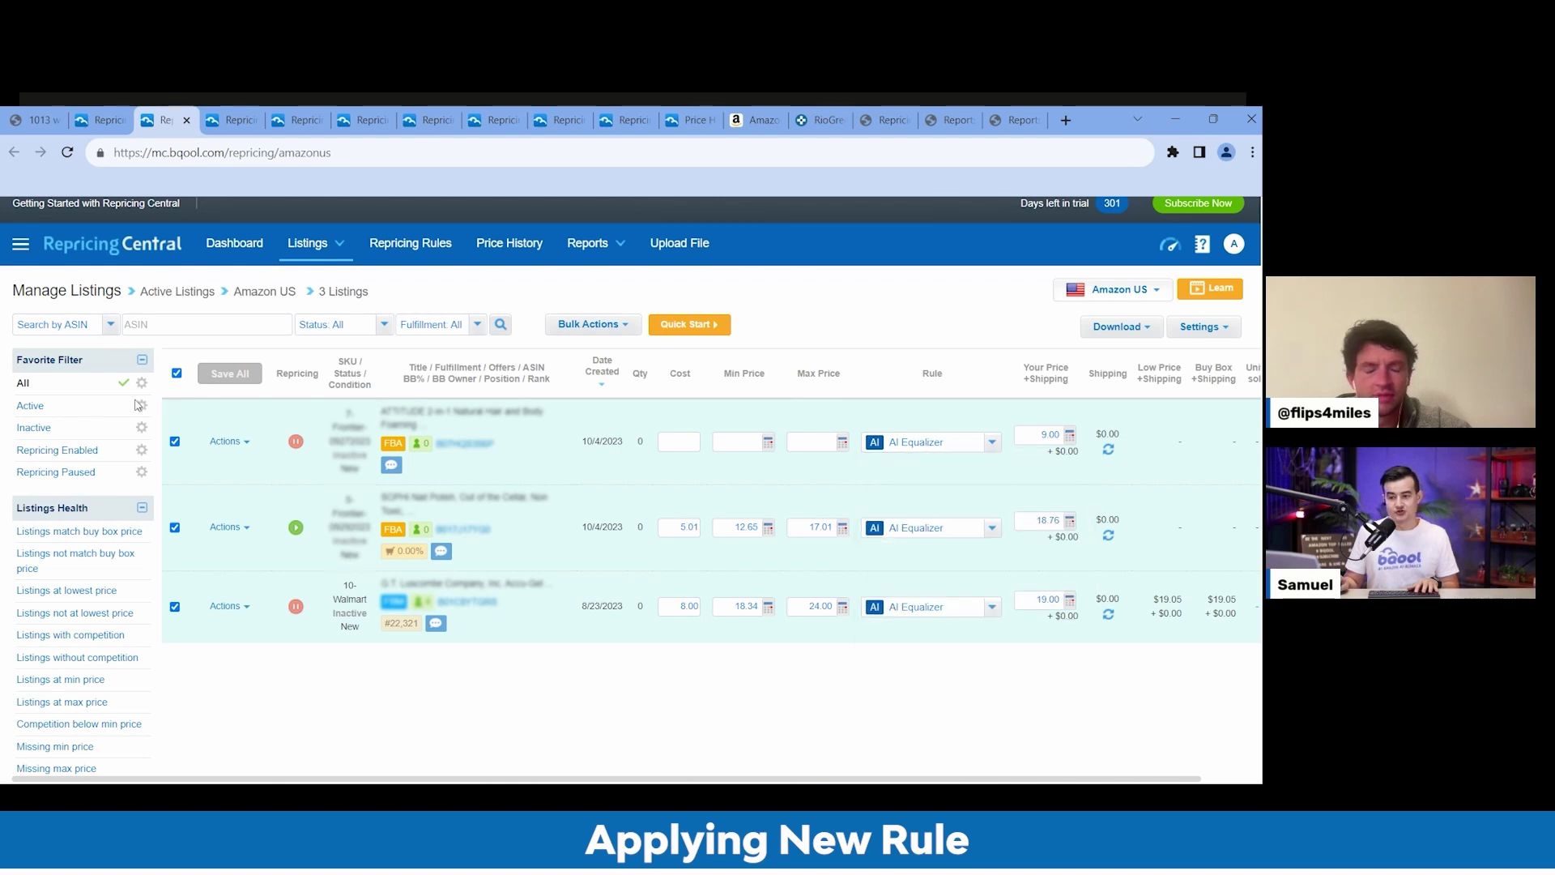
left_click(589, 324)
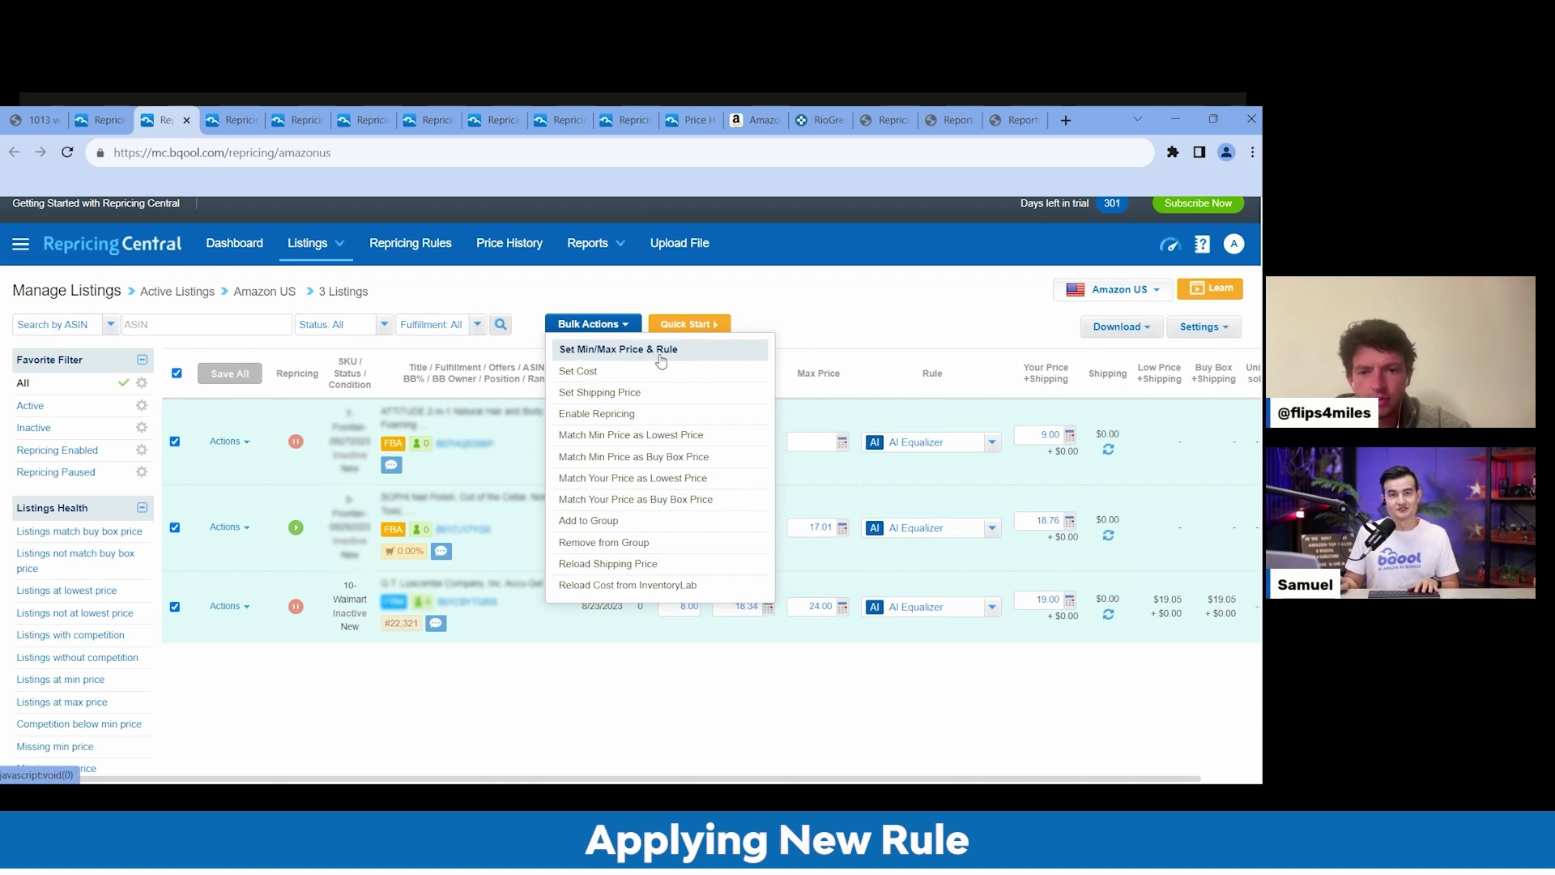
left_click(869, 321)
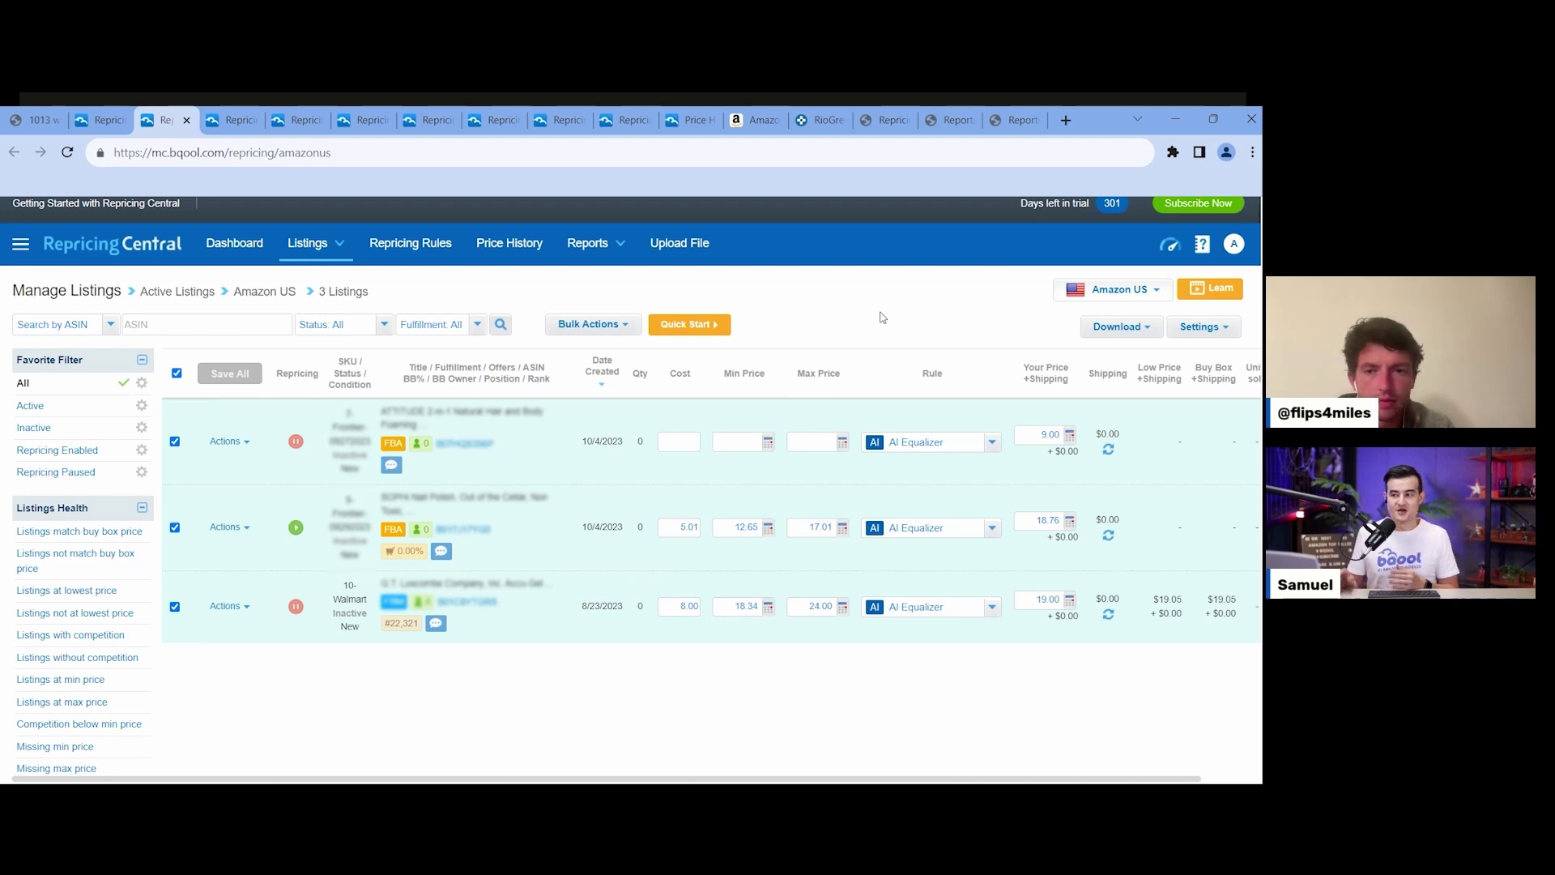
Examine the RioGree Halloween pillow covers' offers on the Amazon product page and their price history on Keepa
left_click(751, 113)
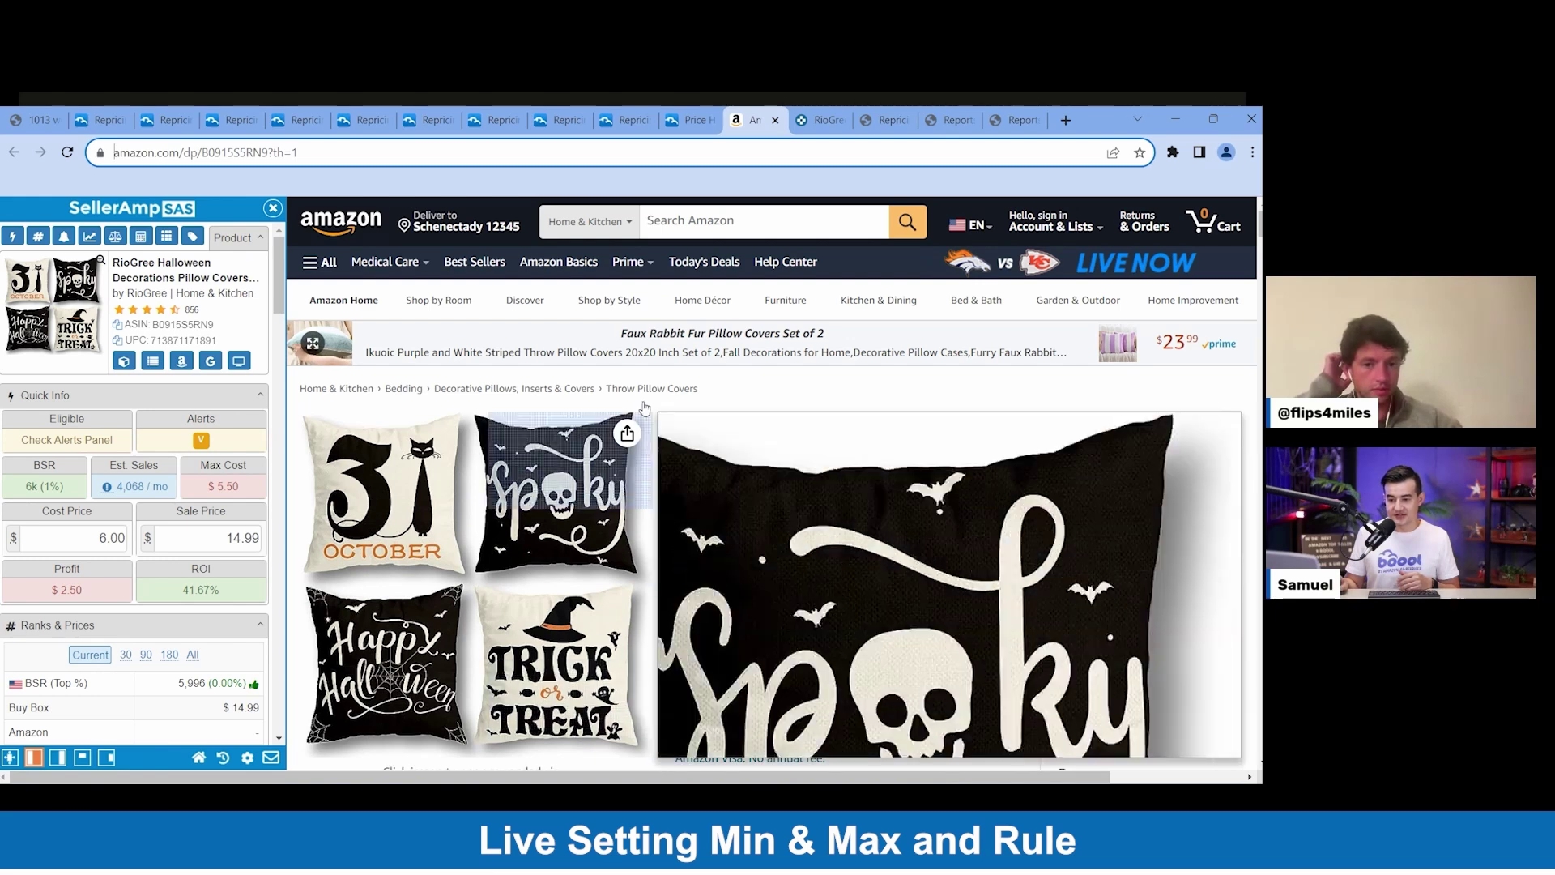
scroll(971, 460, "down", 10)
scroll(956, 486, "up", 3)
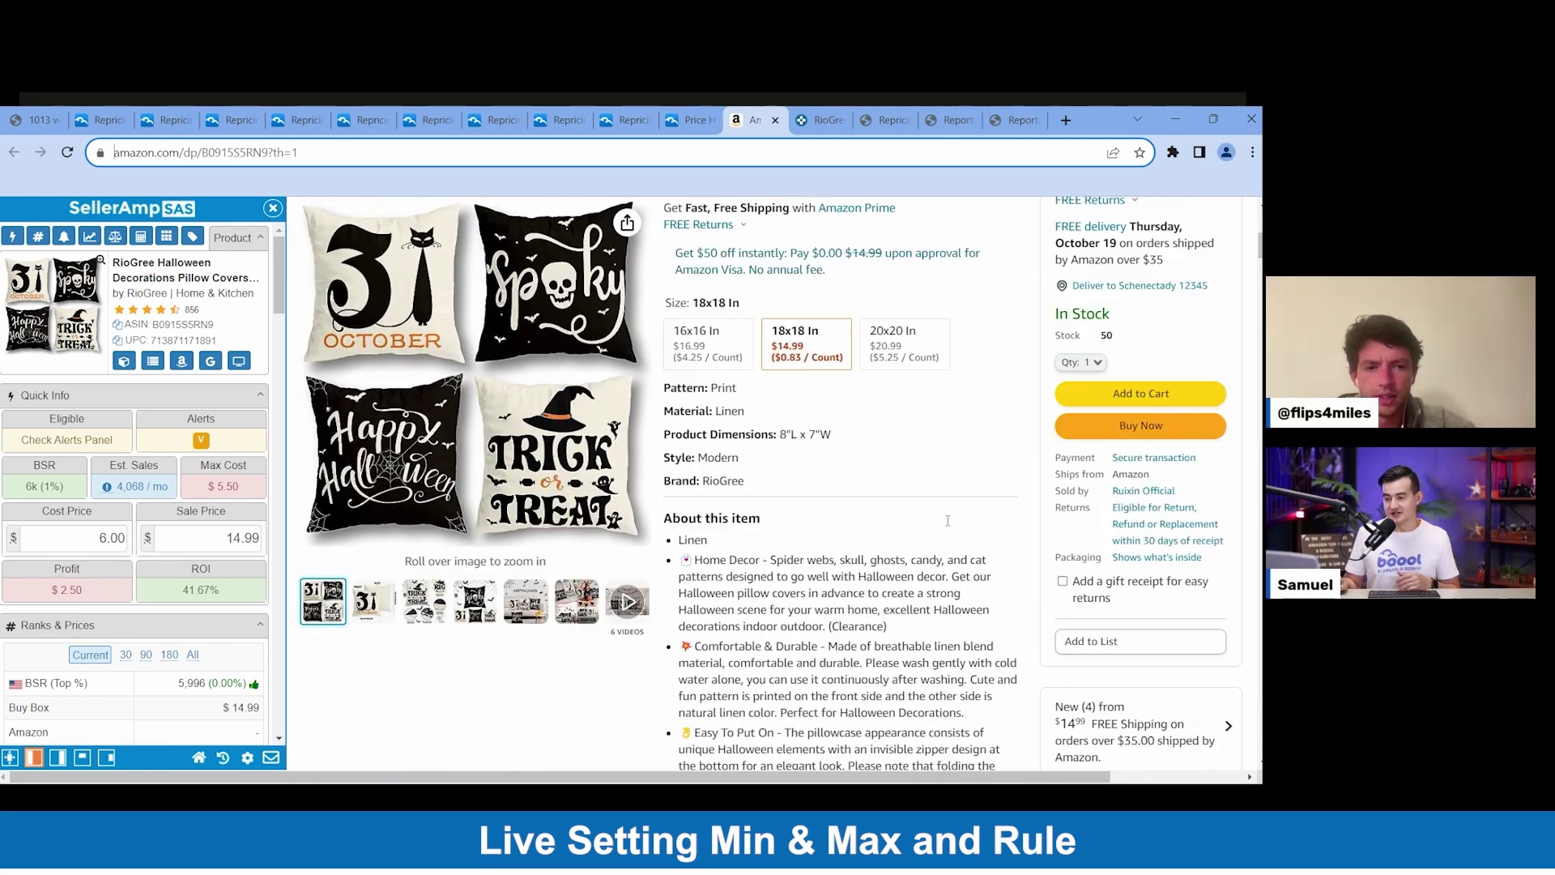
scroll(945, 509, "down", 5)
scroll(945, 509, "down", 5)
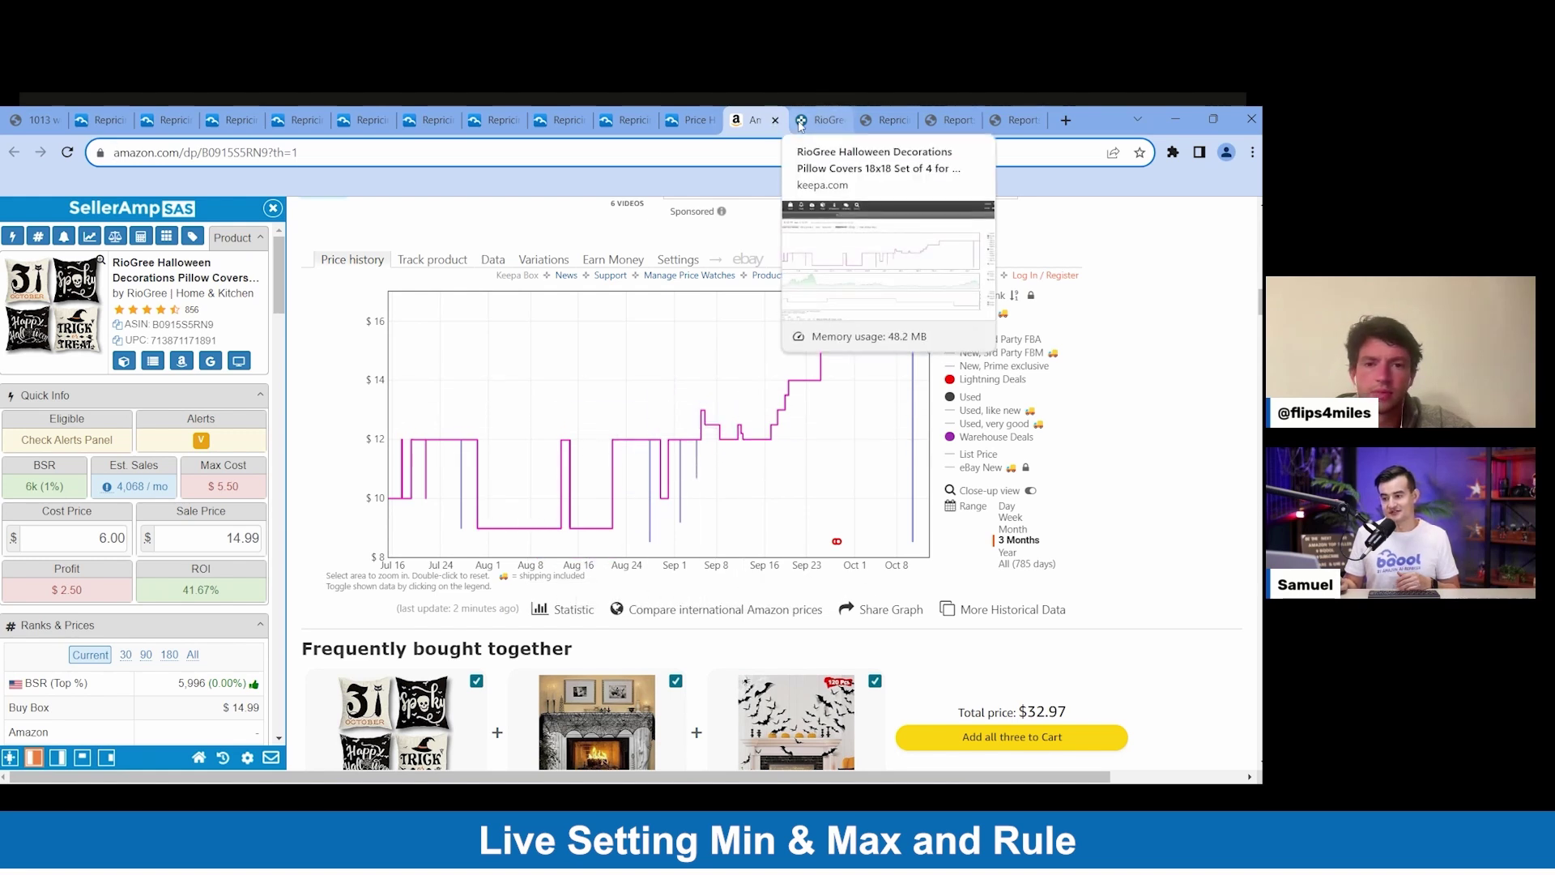
scroll(860, 350, "up", 5)
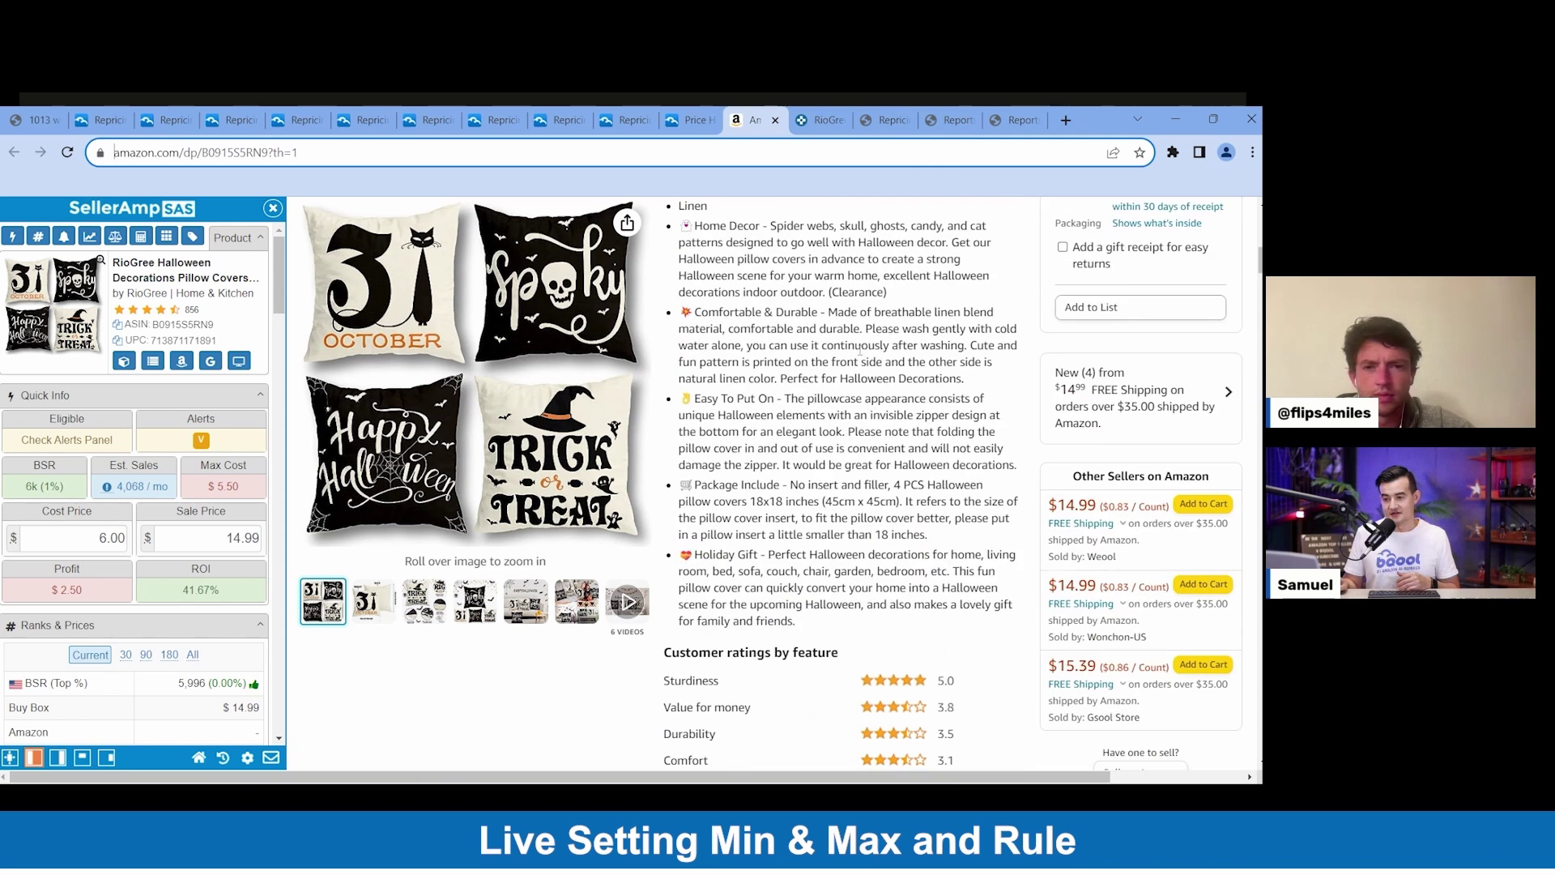
key("ctrl+Tab")
scroll(1049, 364, "down", 1)
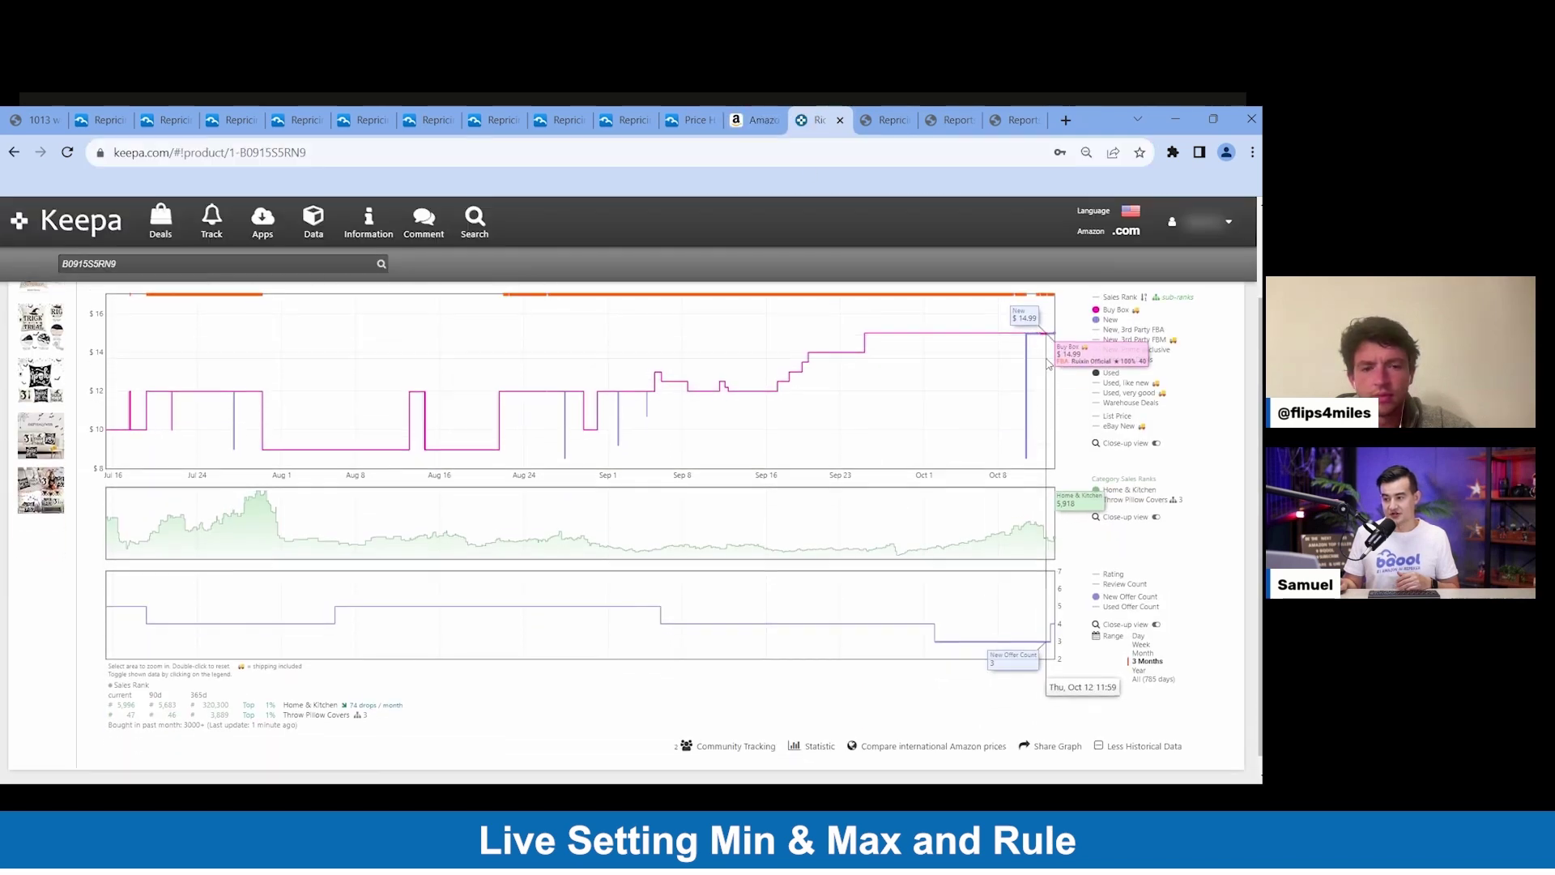
scroll(1049, 364, "up", 2)
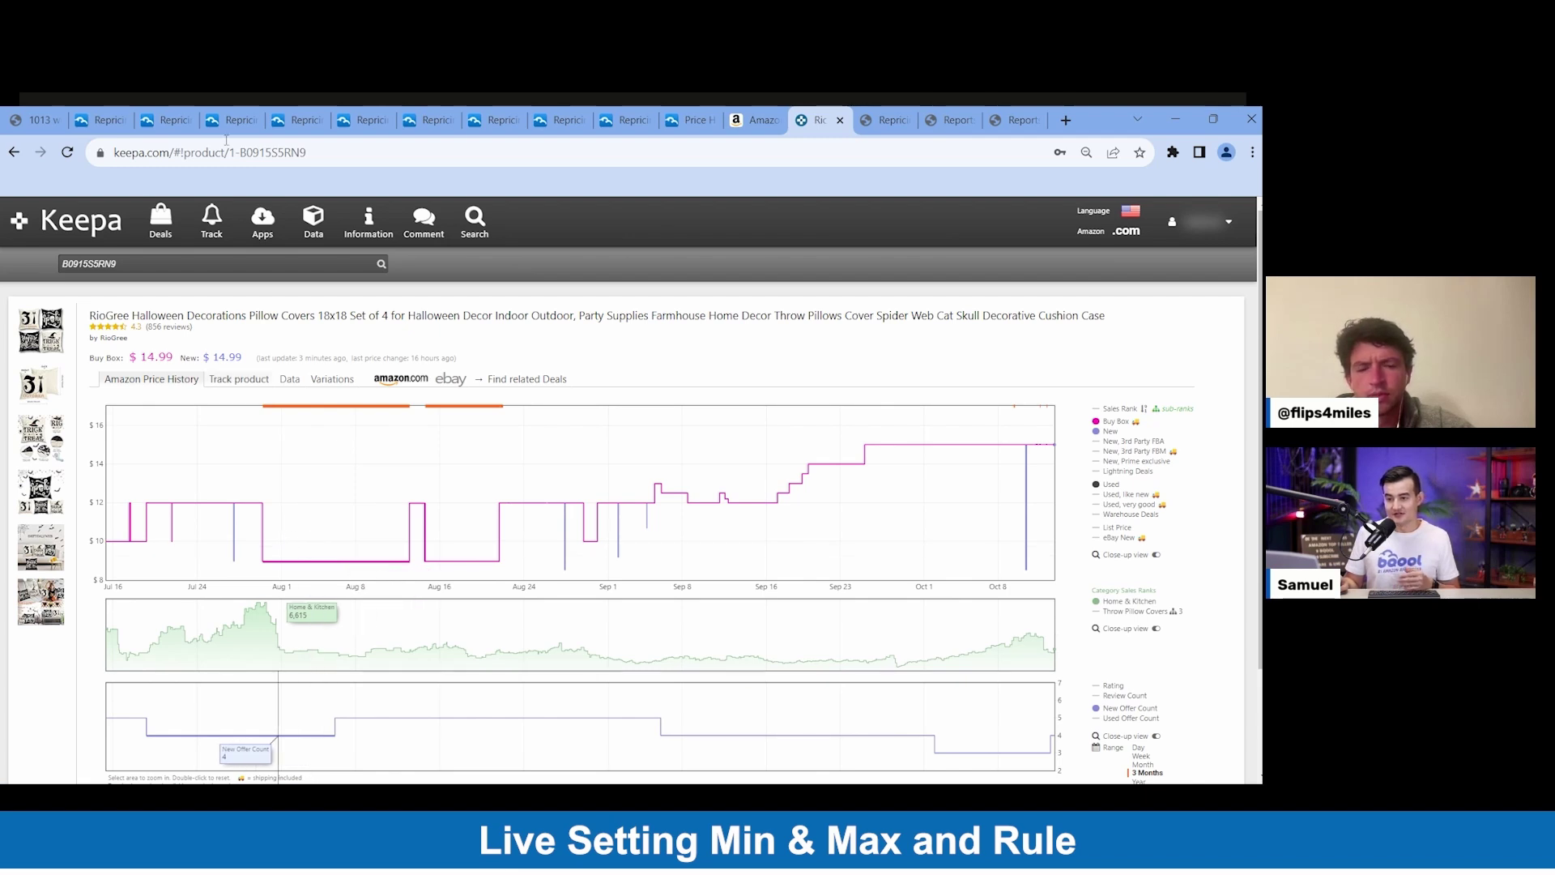
Return to Manage Listings and set the second listing's cost to 6, Min Price to 9 and Max Price to 16
left_click(101, 120)
left_click(178, 119)
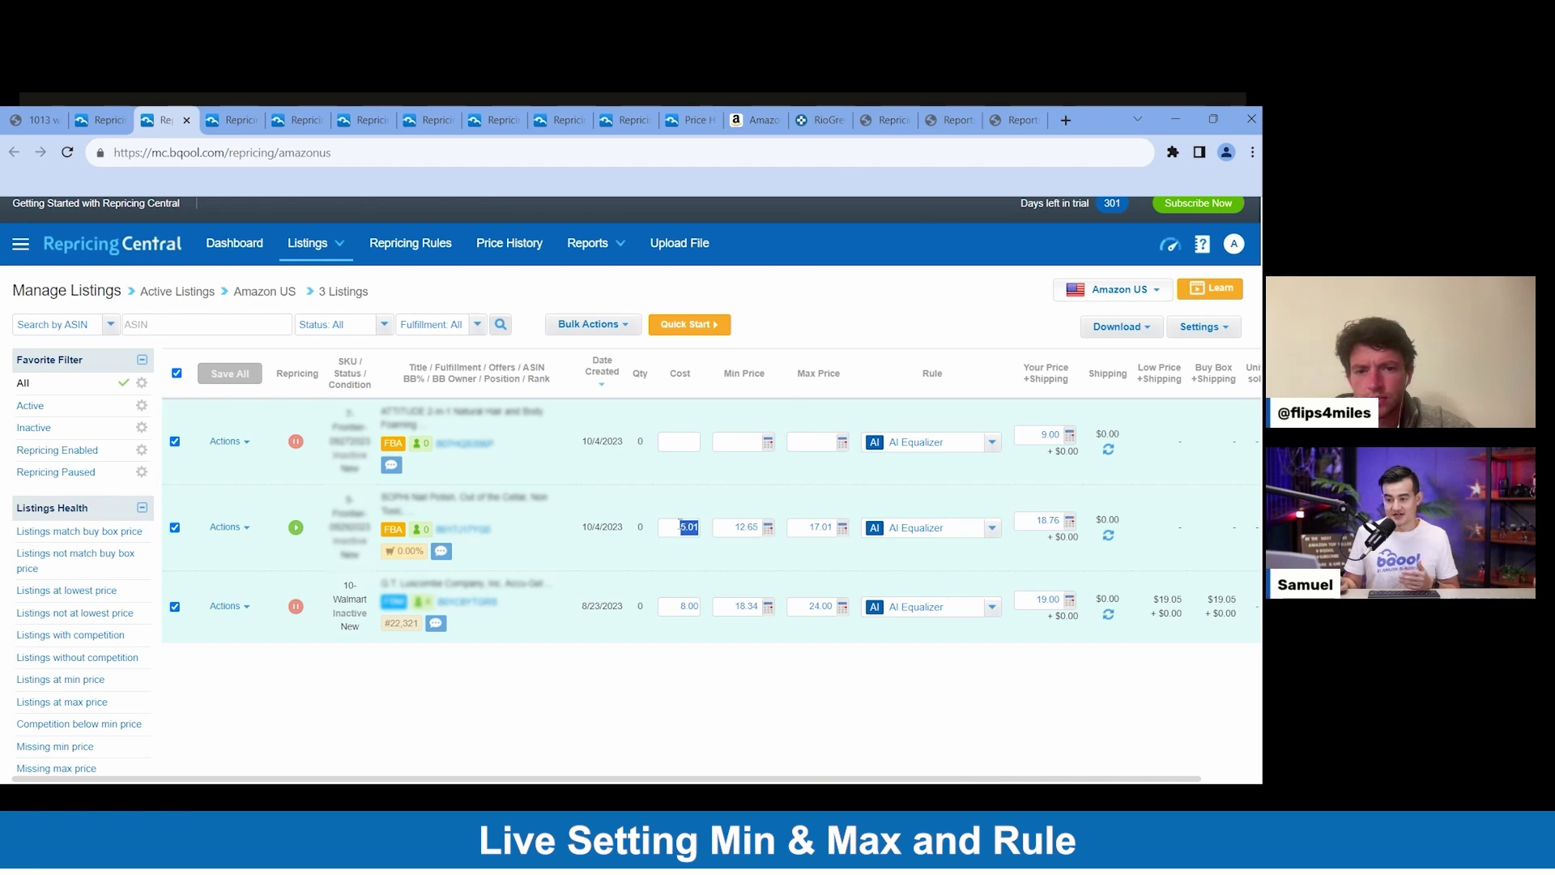
type("6")
double_click(755, 527)
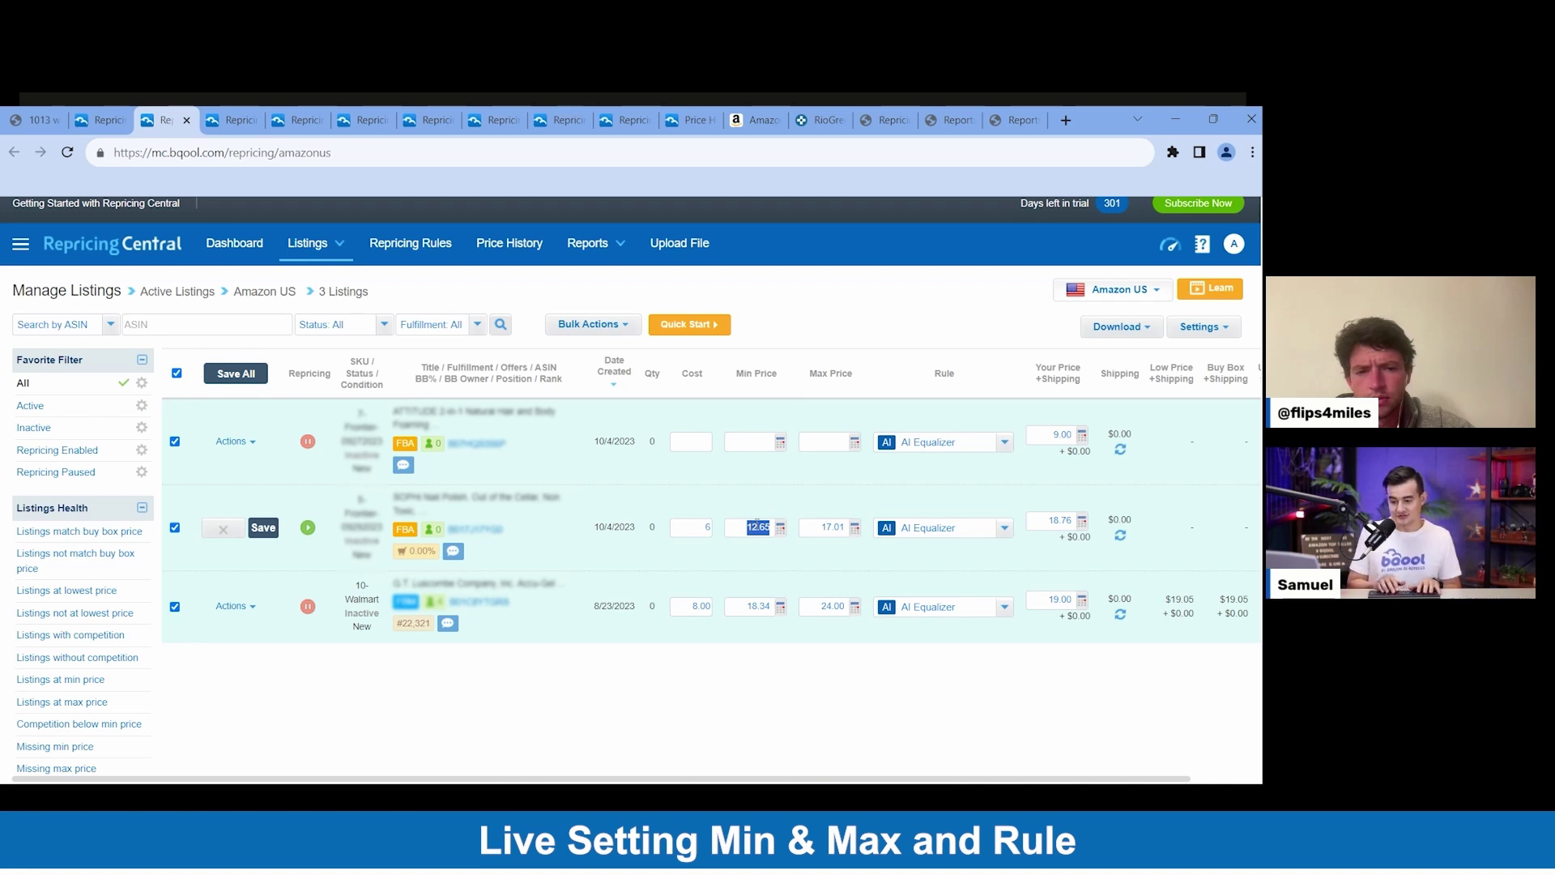
type("9")
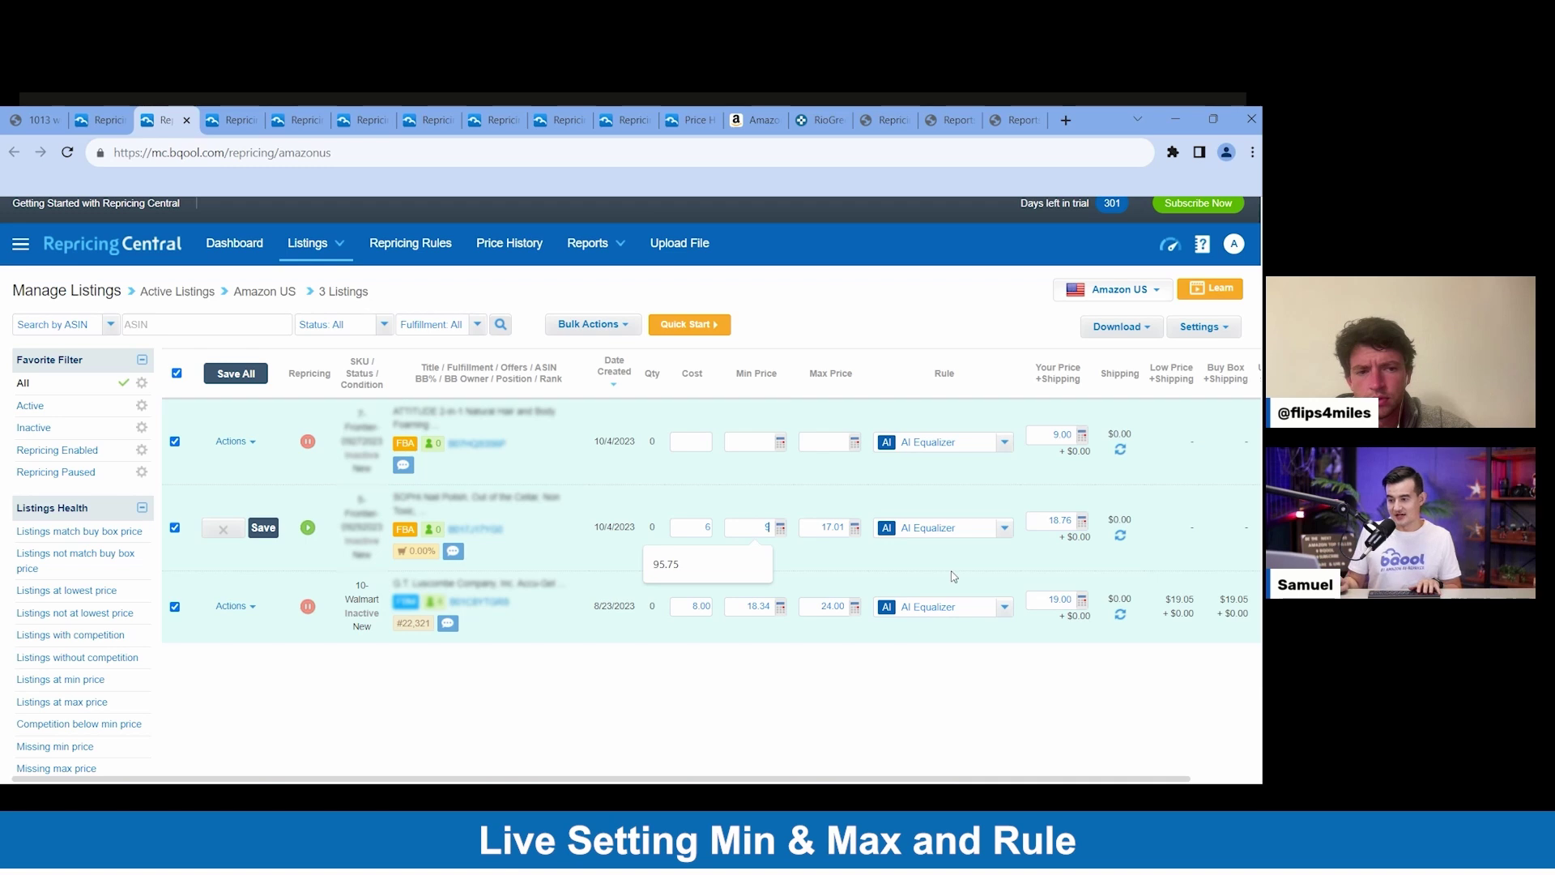
double_click(842, 529)
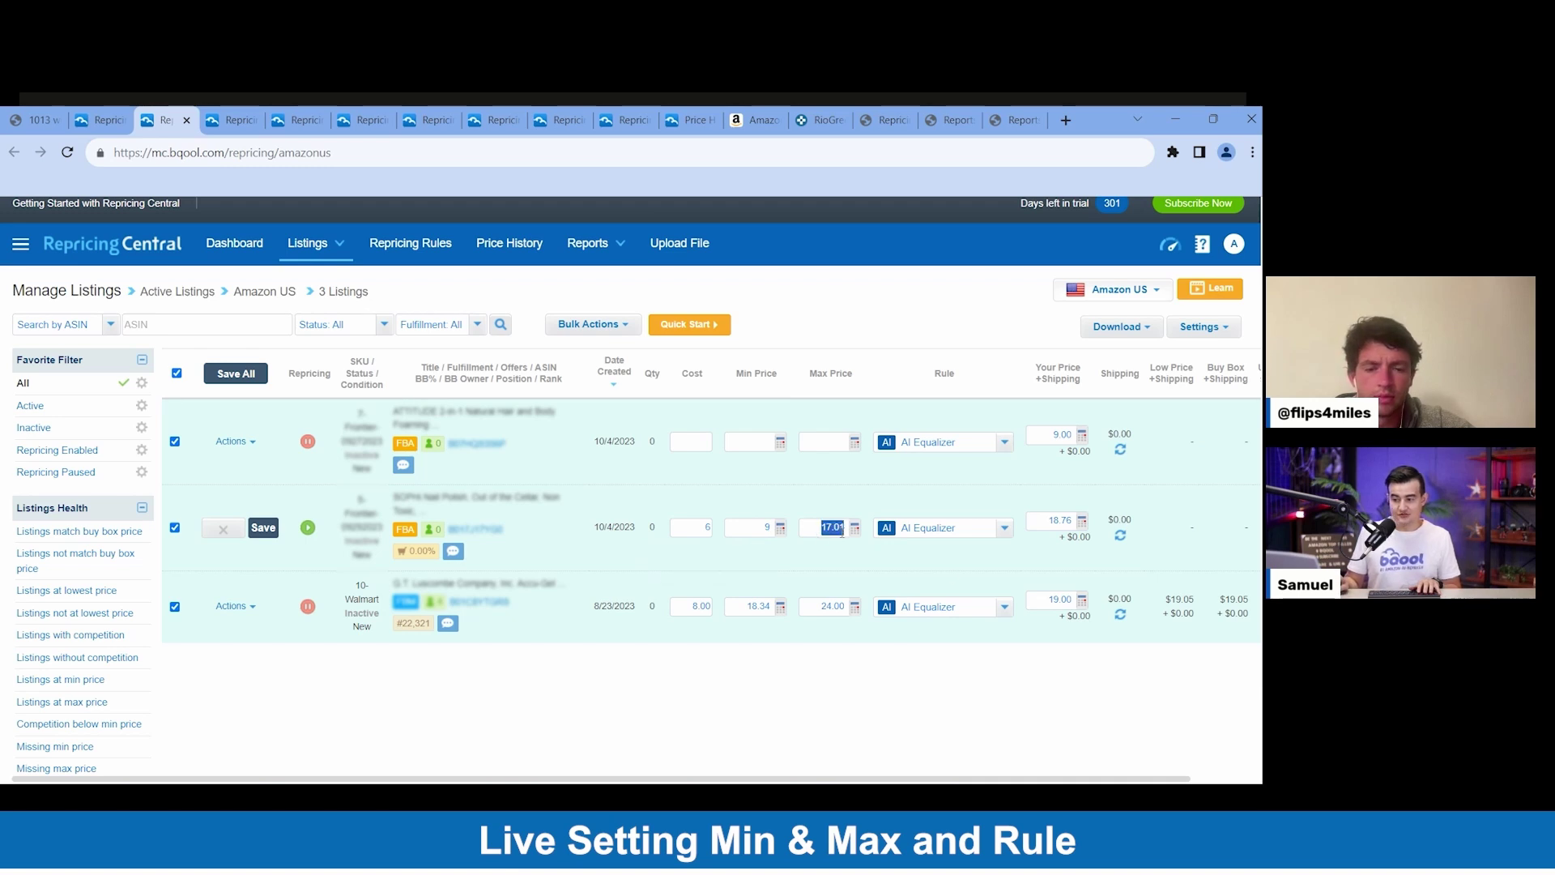
type("16")
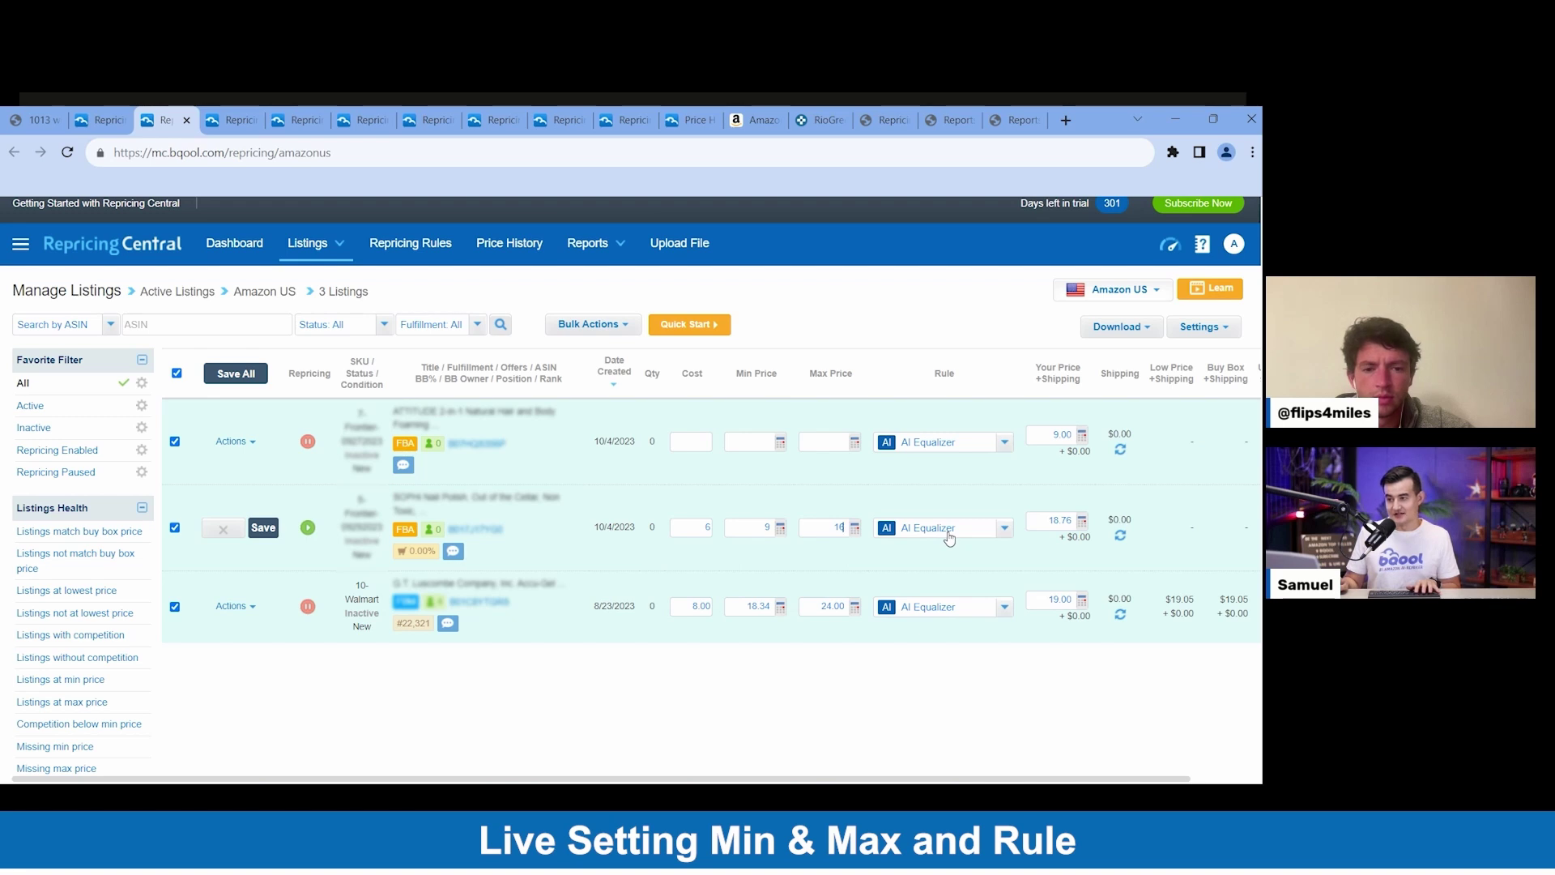
Recheck the pillow covers' price history on Keepa and assign the AI Boost Profit rule to the second listing
left_click(838, 119)
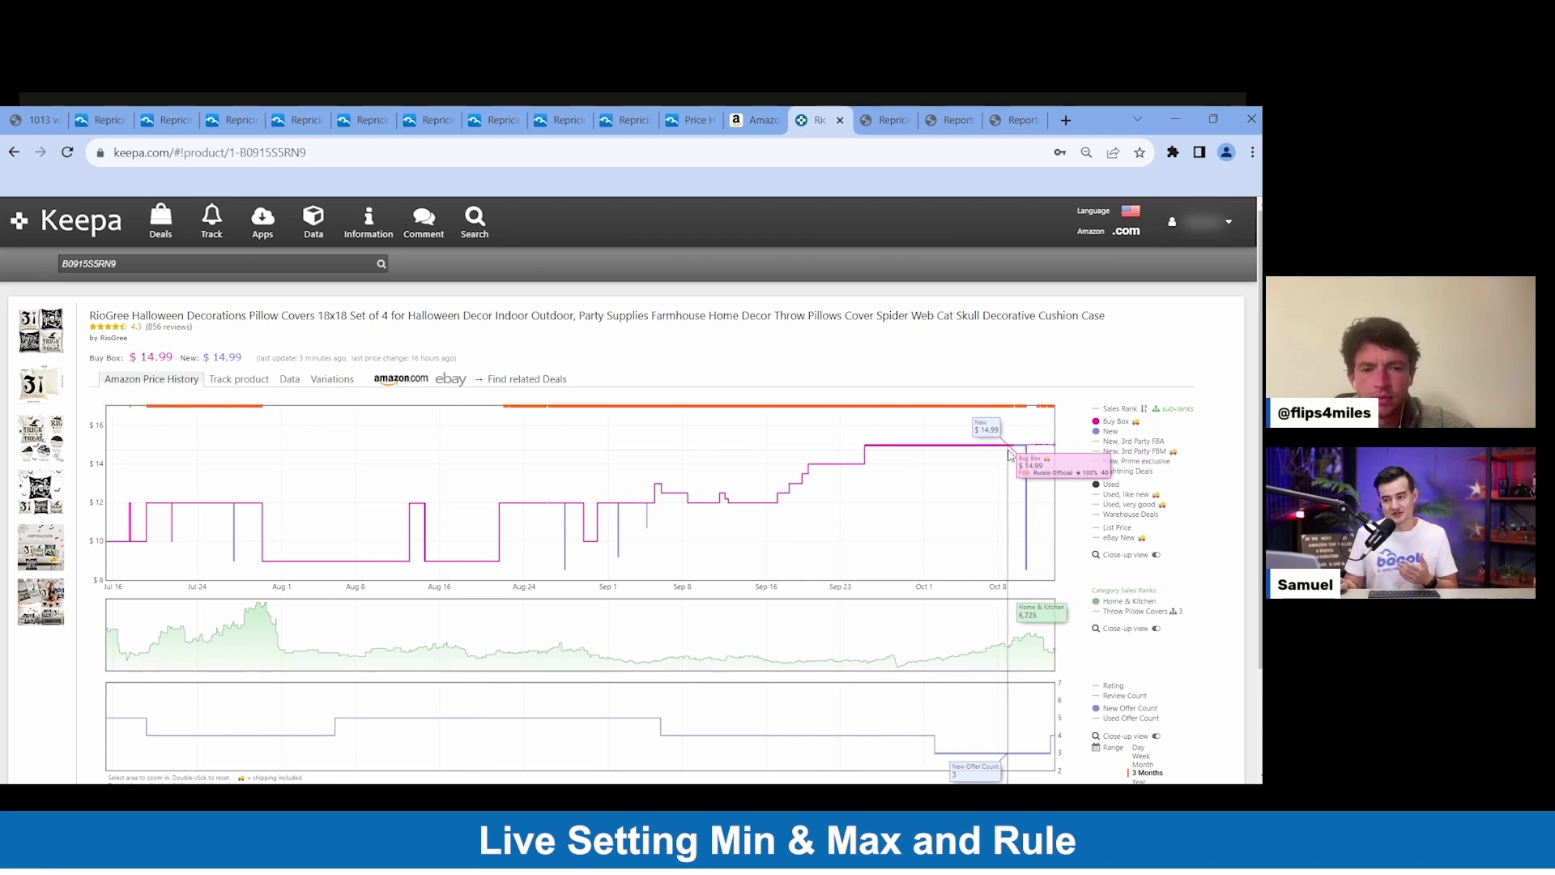
left_click(113, 119)
left_click(149, 114)
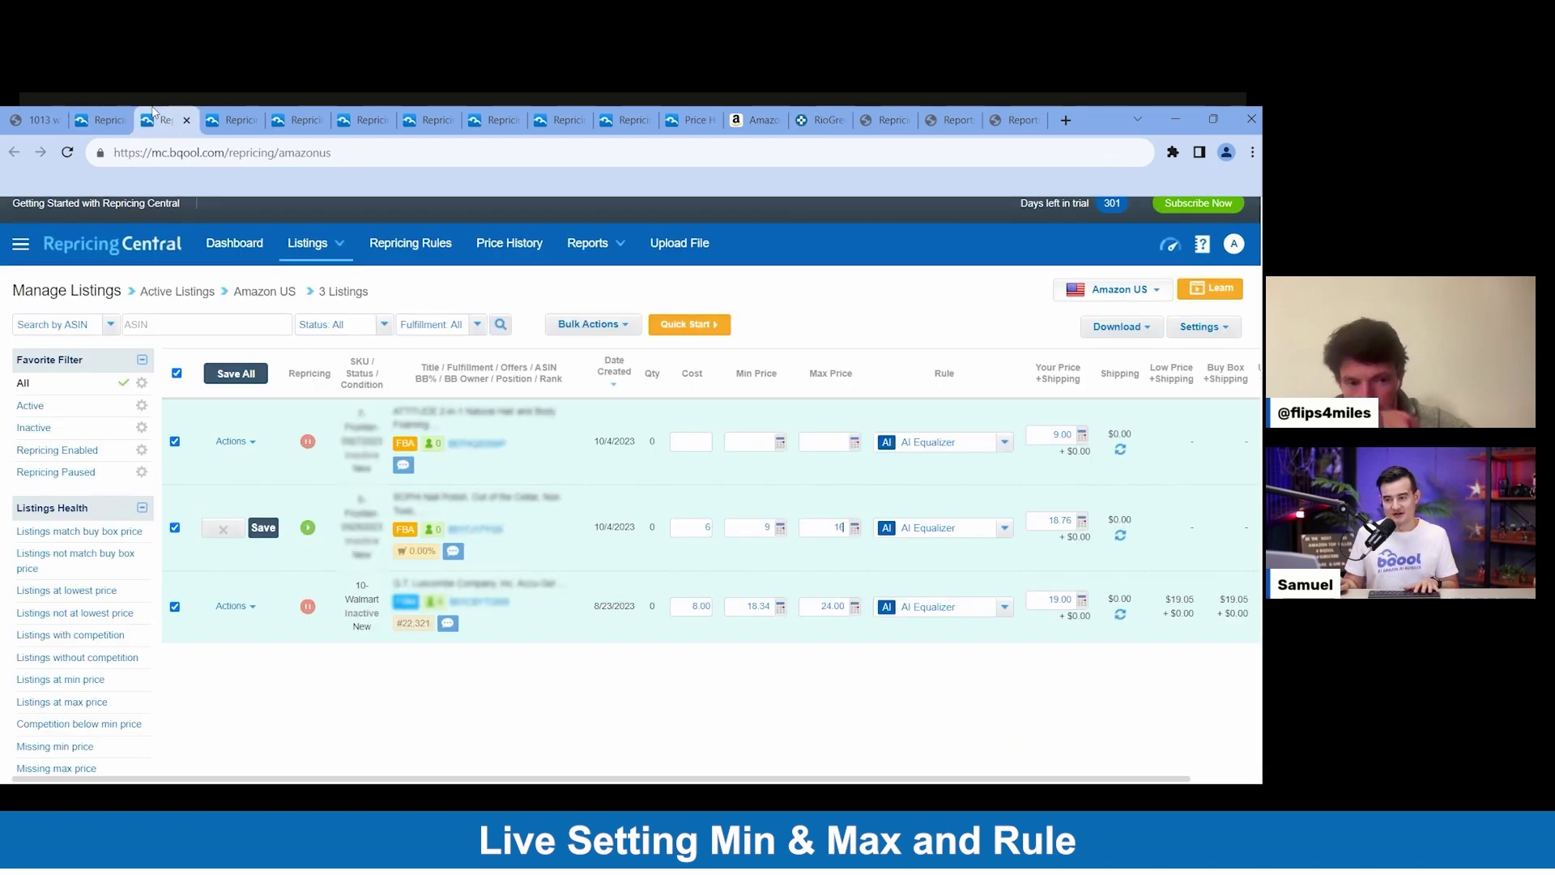
left_click(964, 536)
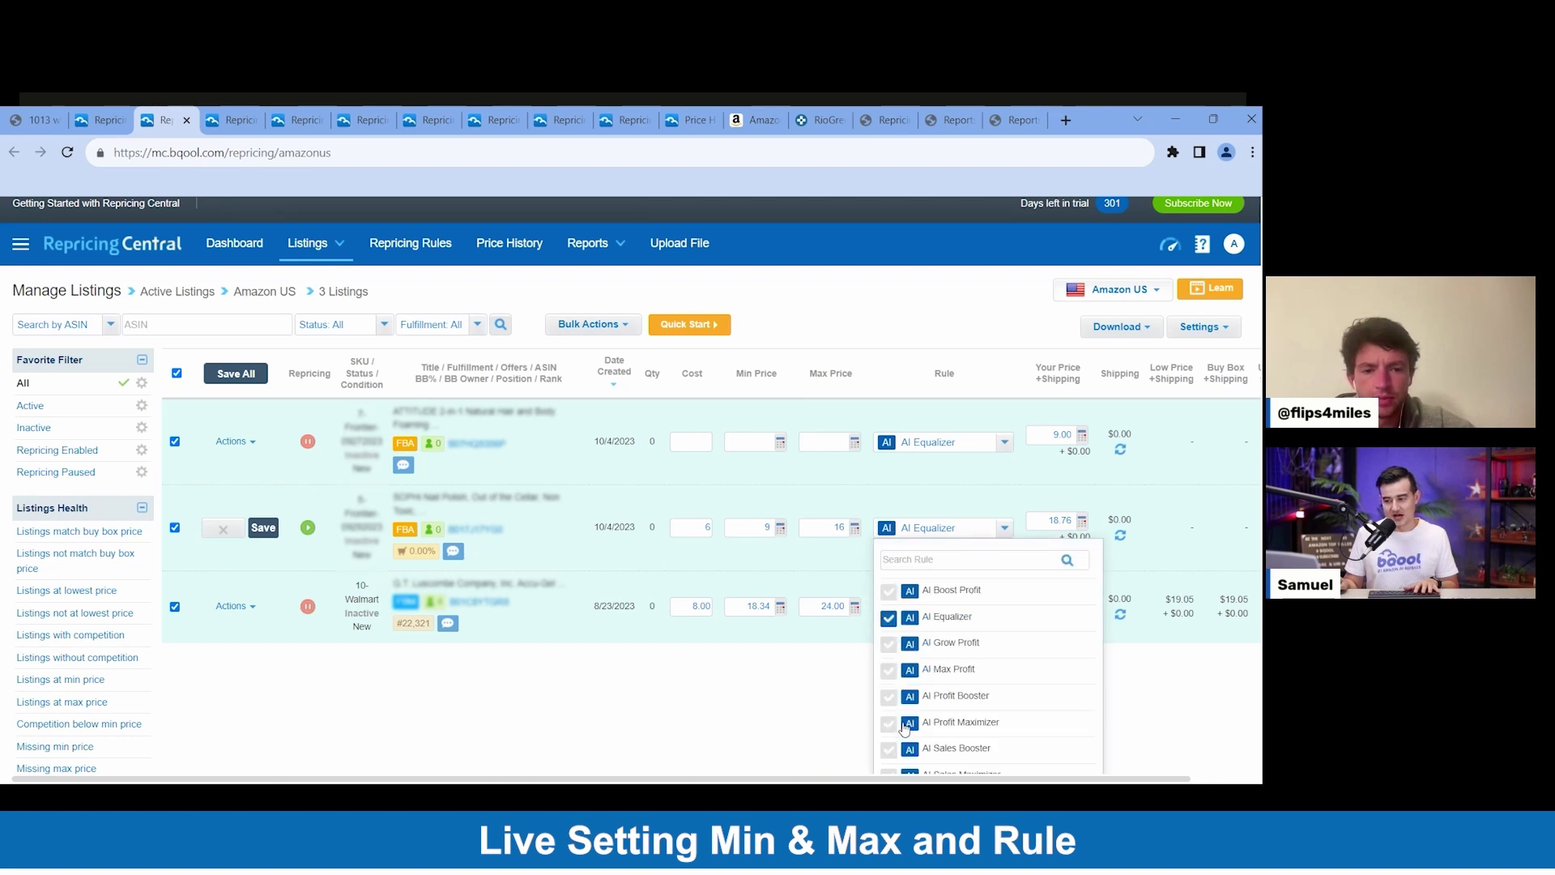
scroll(931, 705, "down", 1)
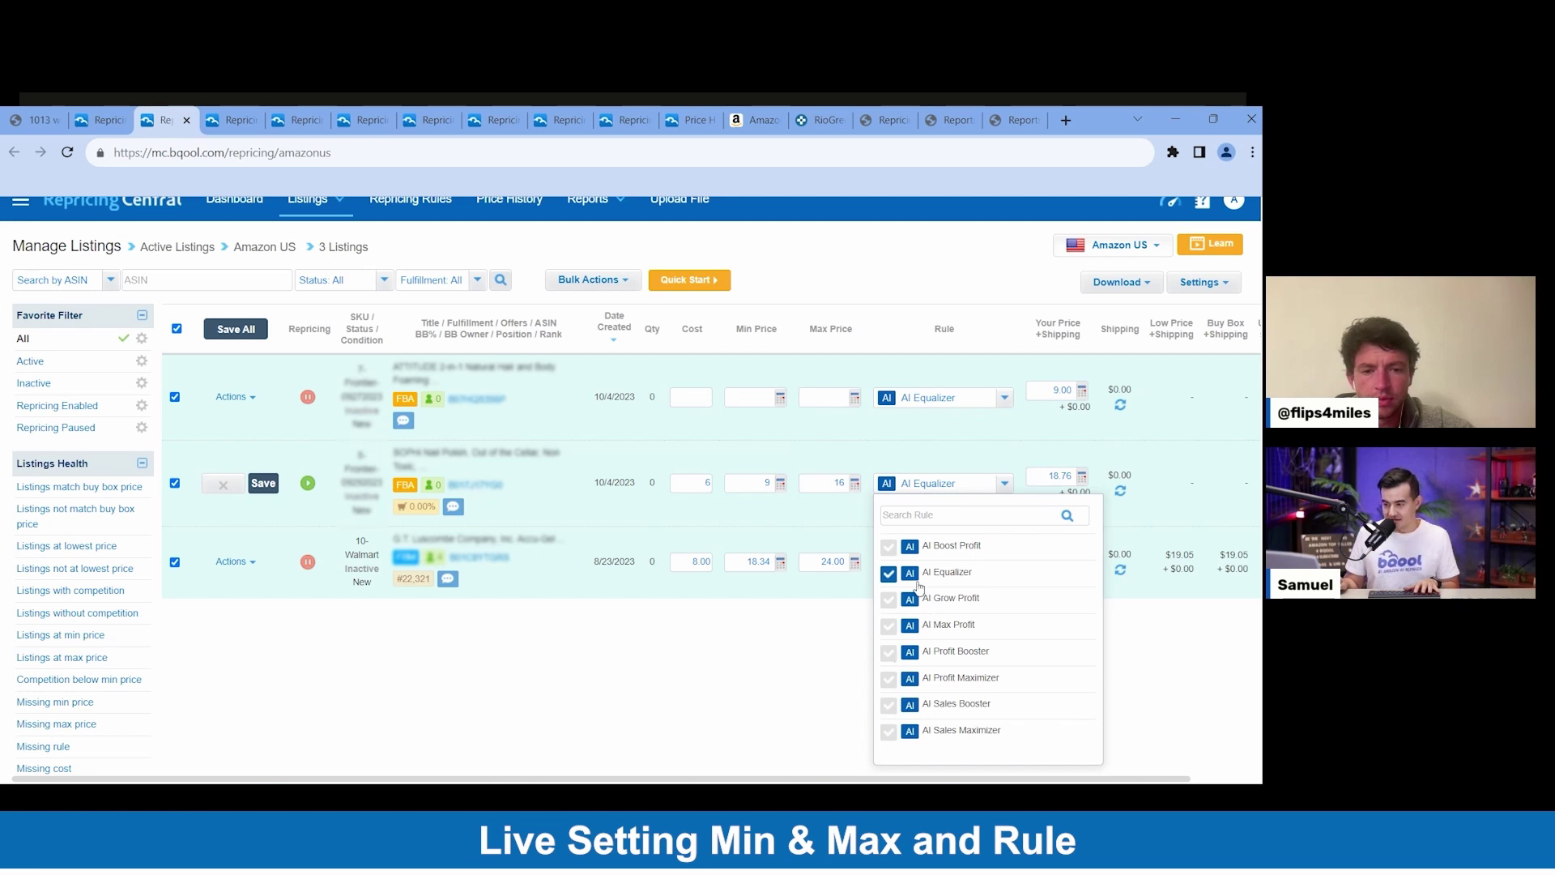
left_click(883, 549)
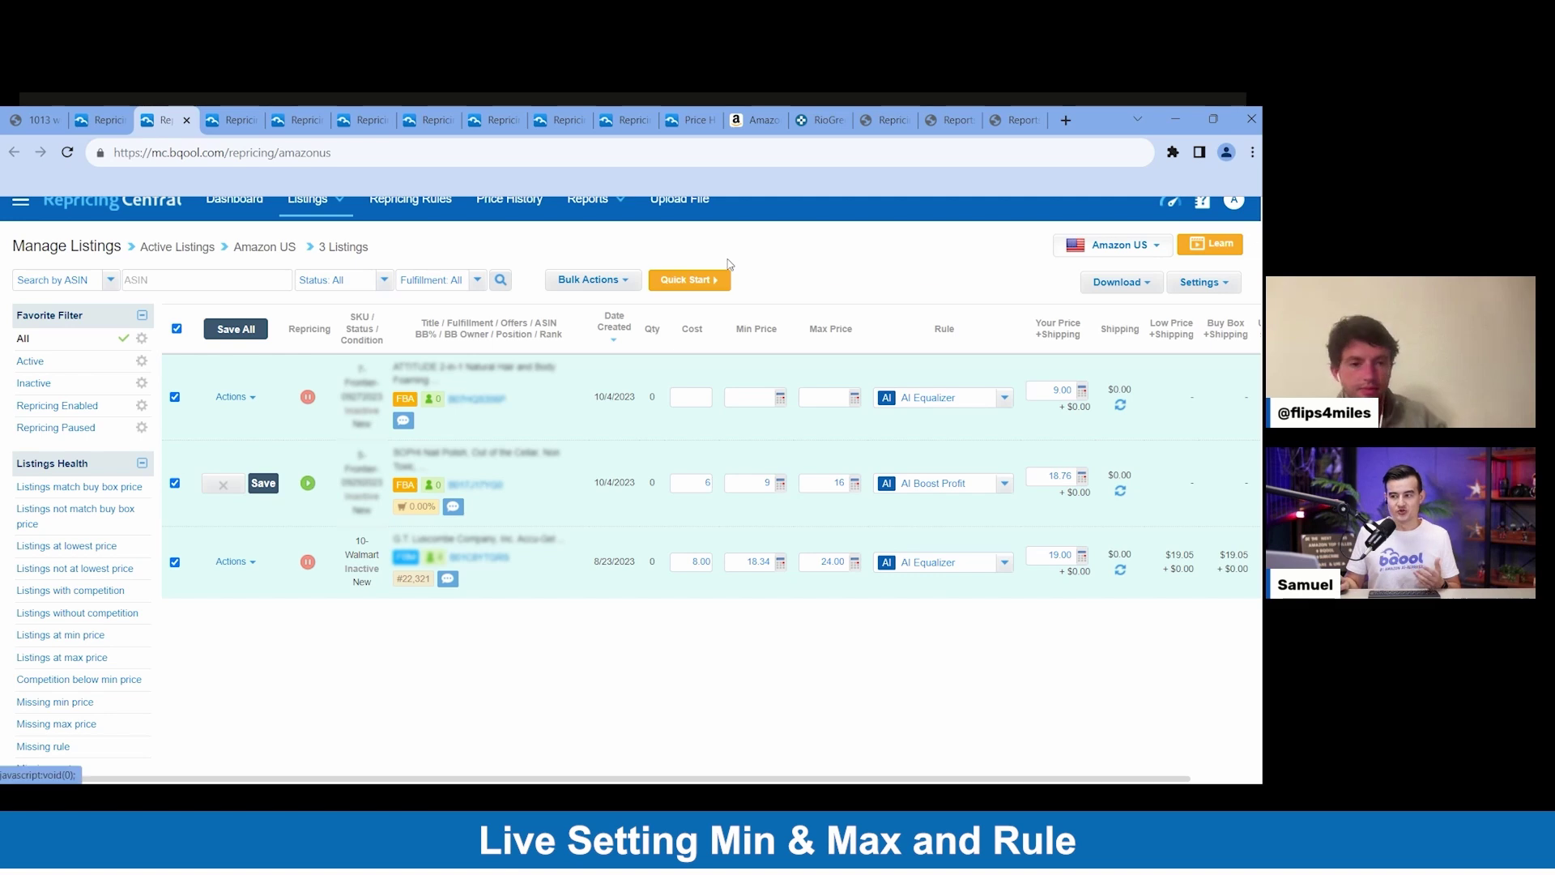
Look through the demo pages for the repricing dashboard and the Listing Performance report
scroll(640, 400, "up", 1)
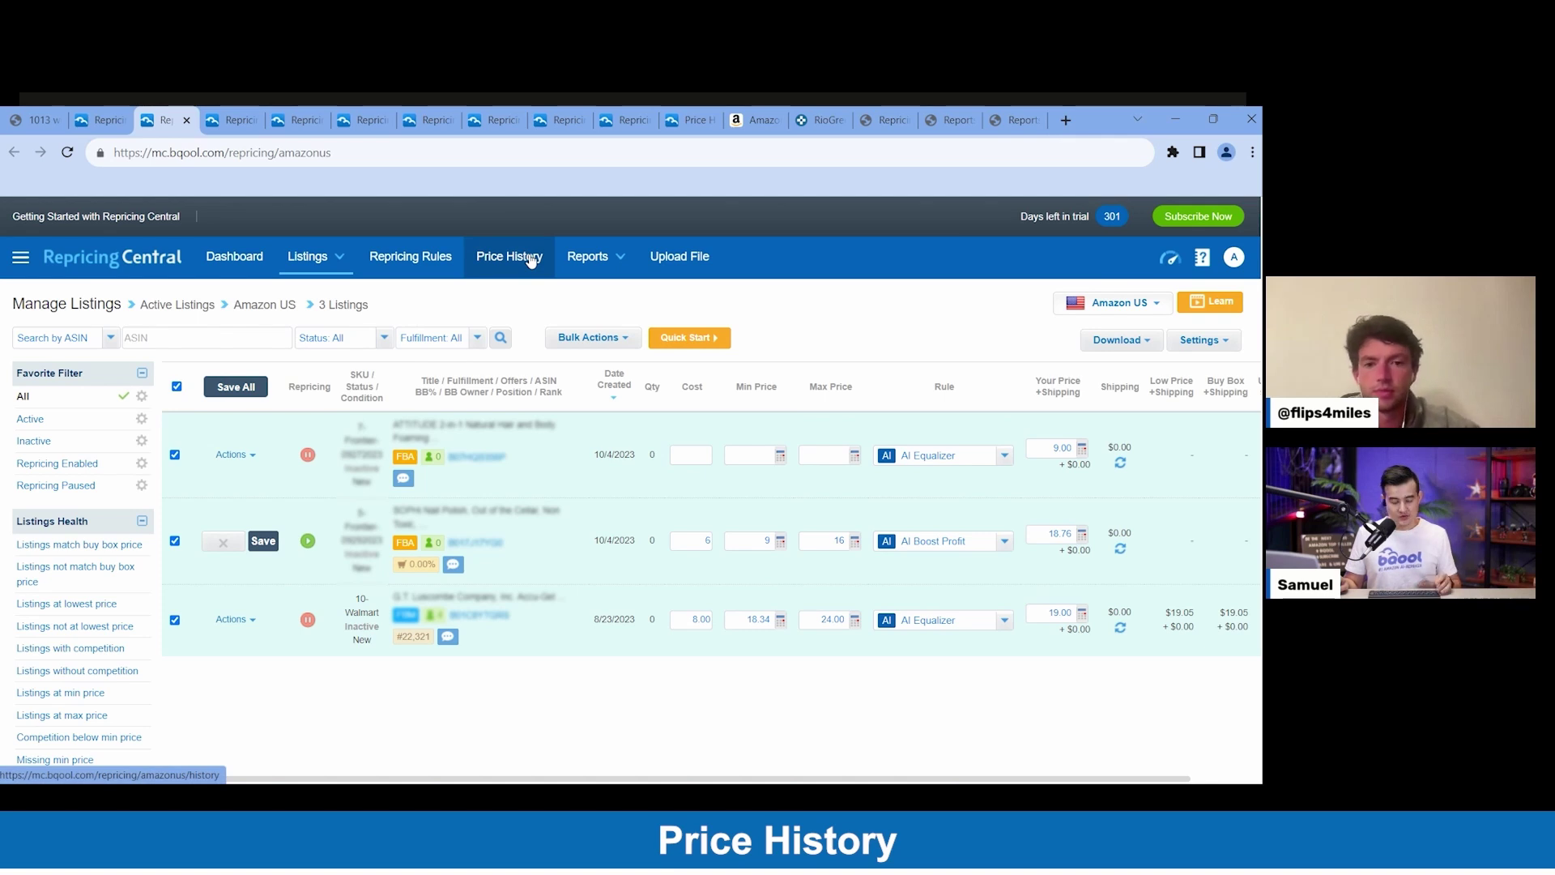
left_click(889, 119)
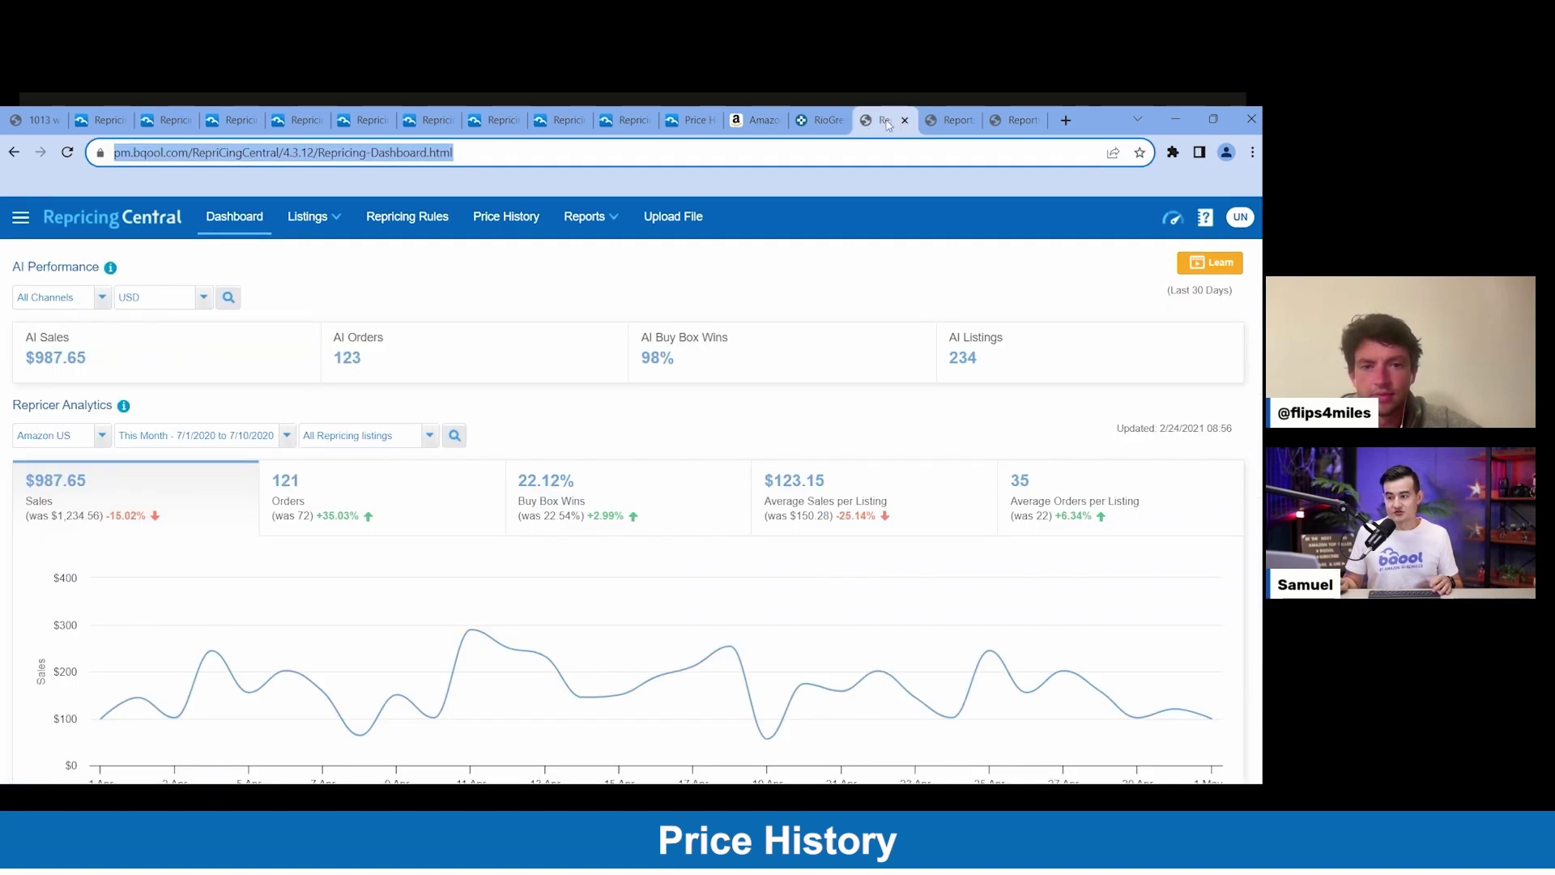
left_click(945, 121)
left_click(995, 115)
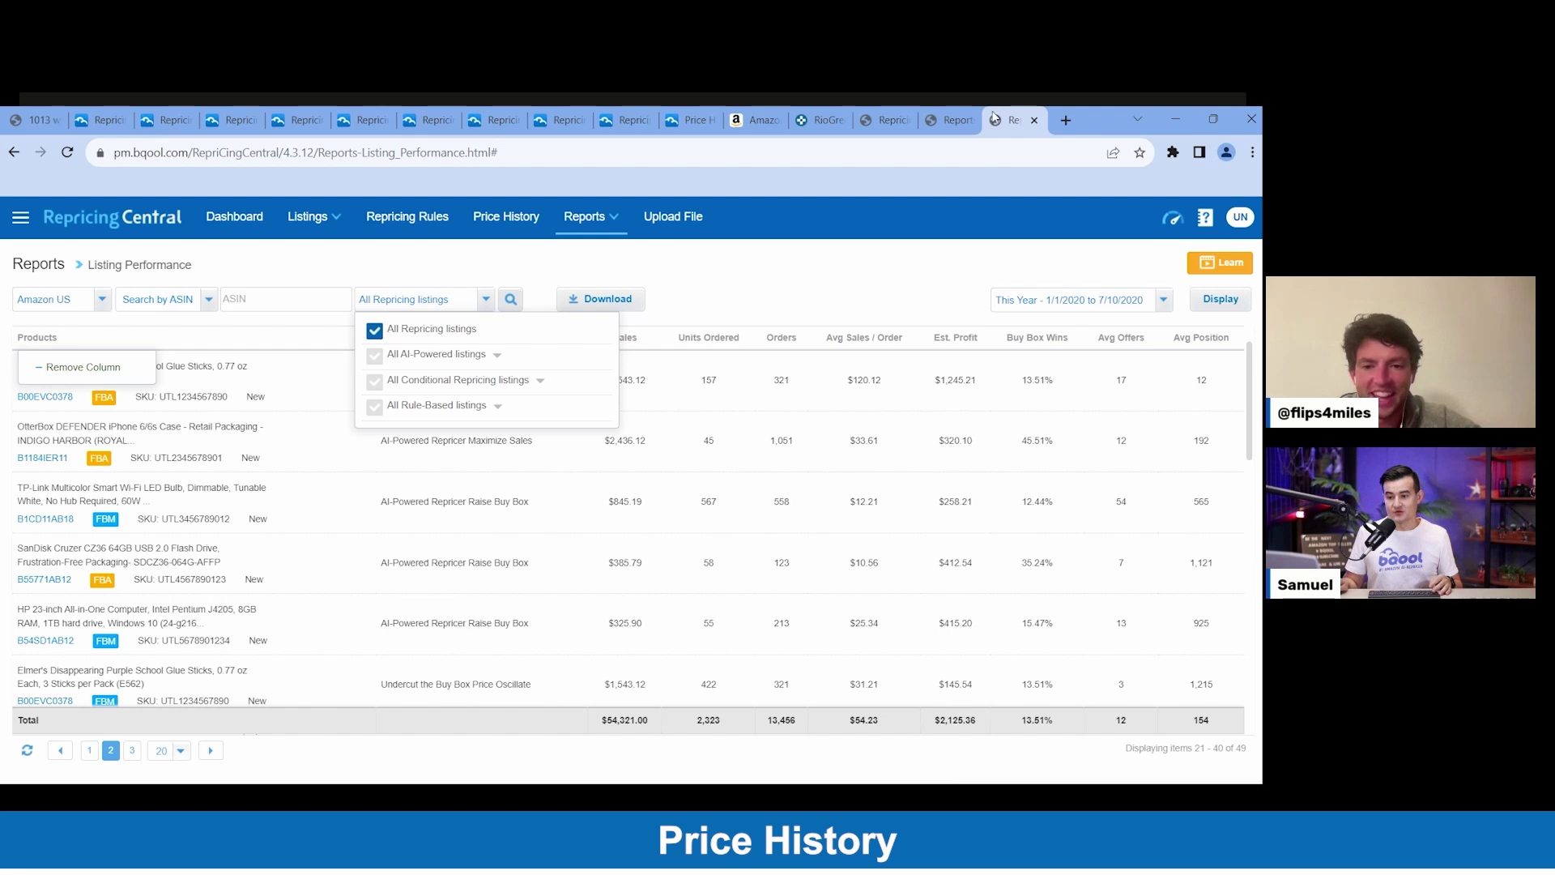
Open the Amazon US Price History page and check its time range options
left_click(518, 230)
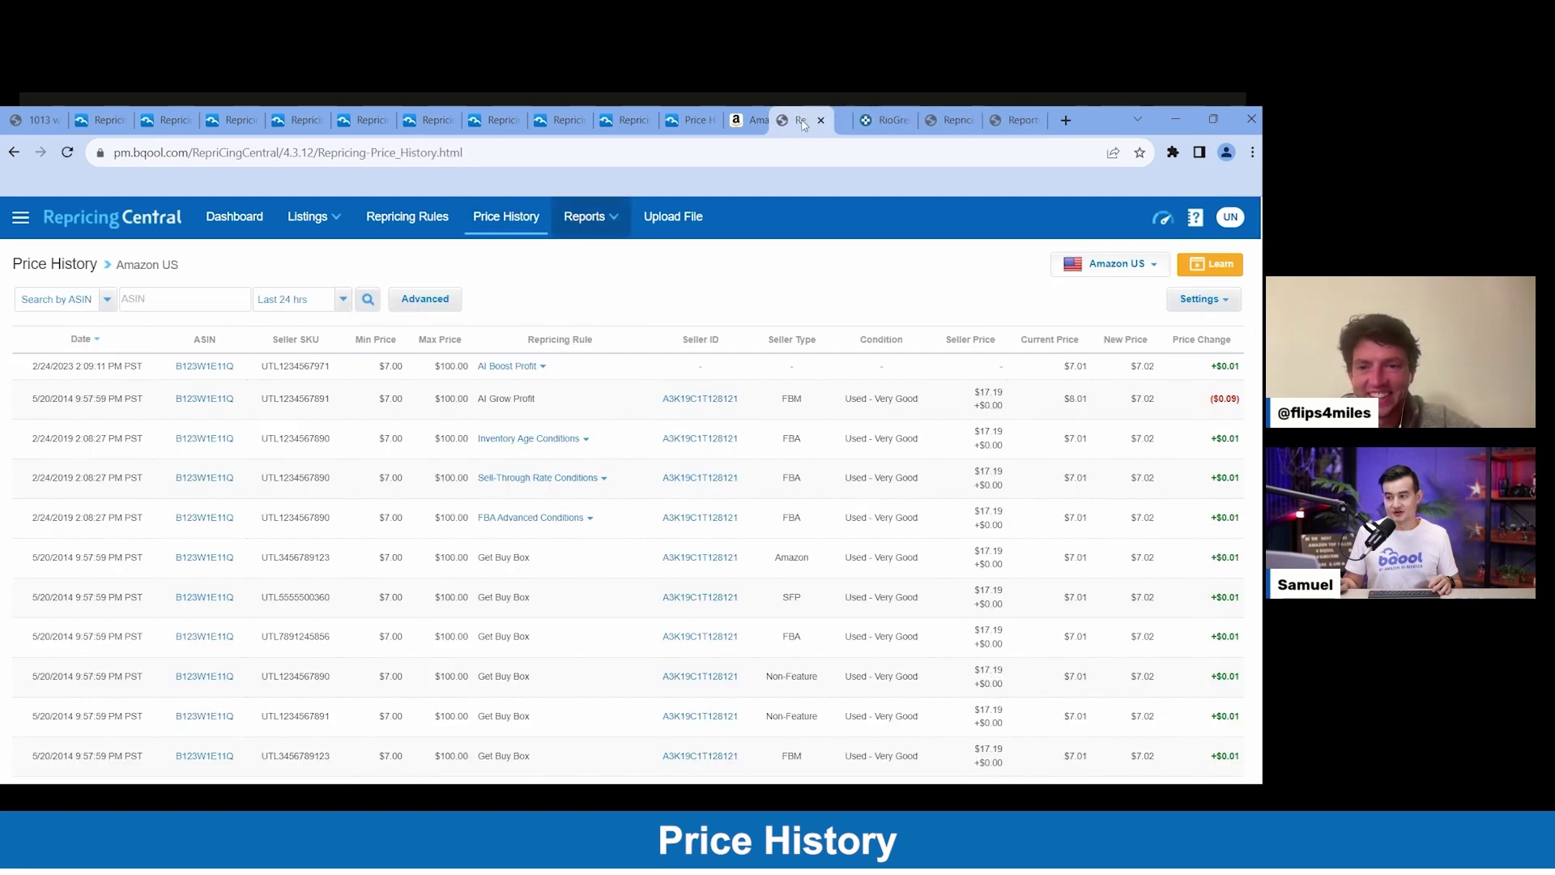
left_click(293, 300)
left_click(621, 279)
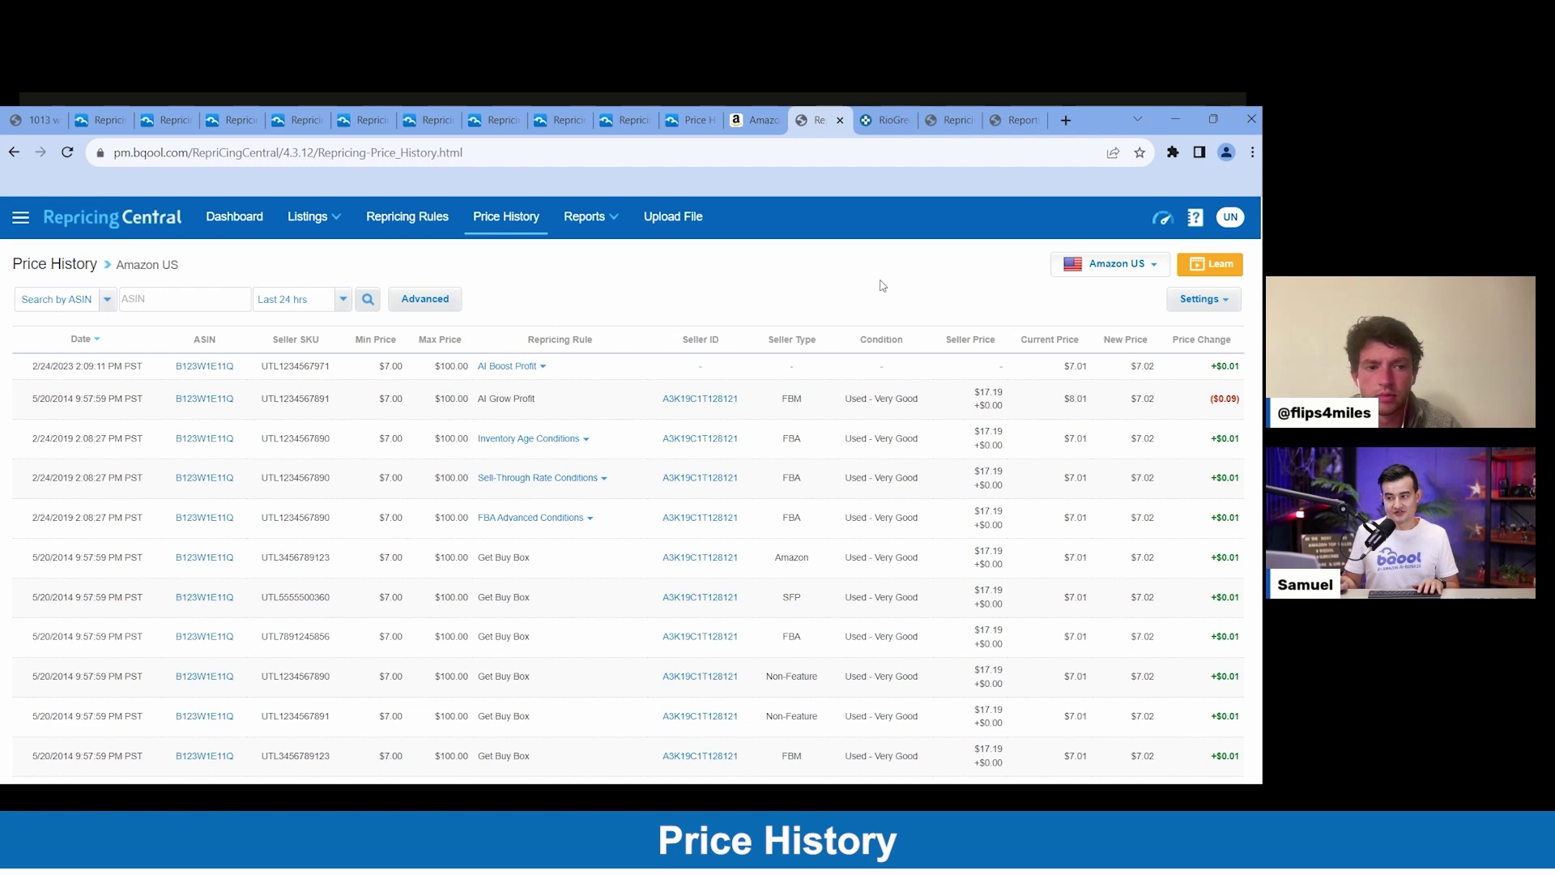
Open the Daily Sales report and review its chart, zoom ranges and column display options
left_click(582, 216)
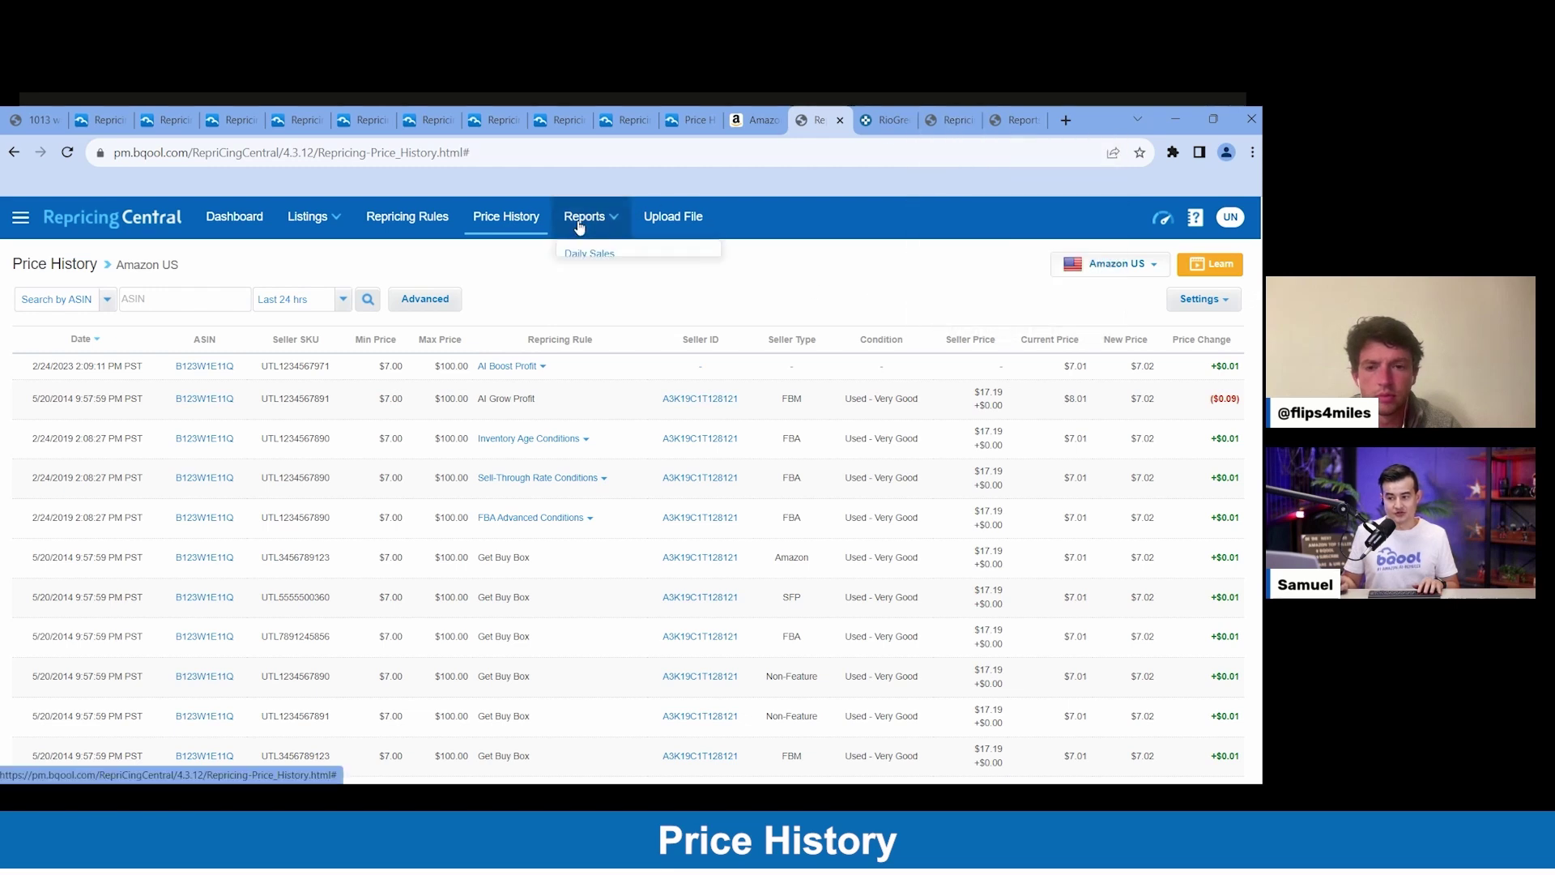
left_click(595, 257)
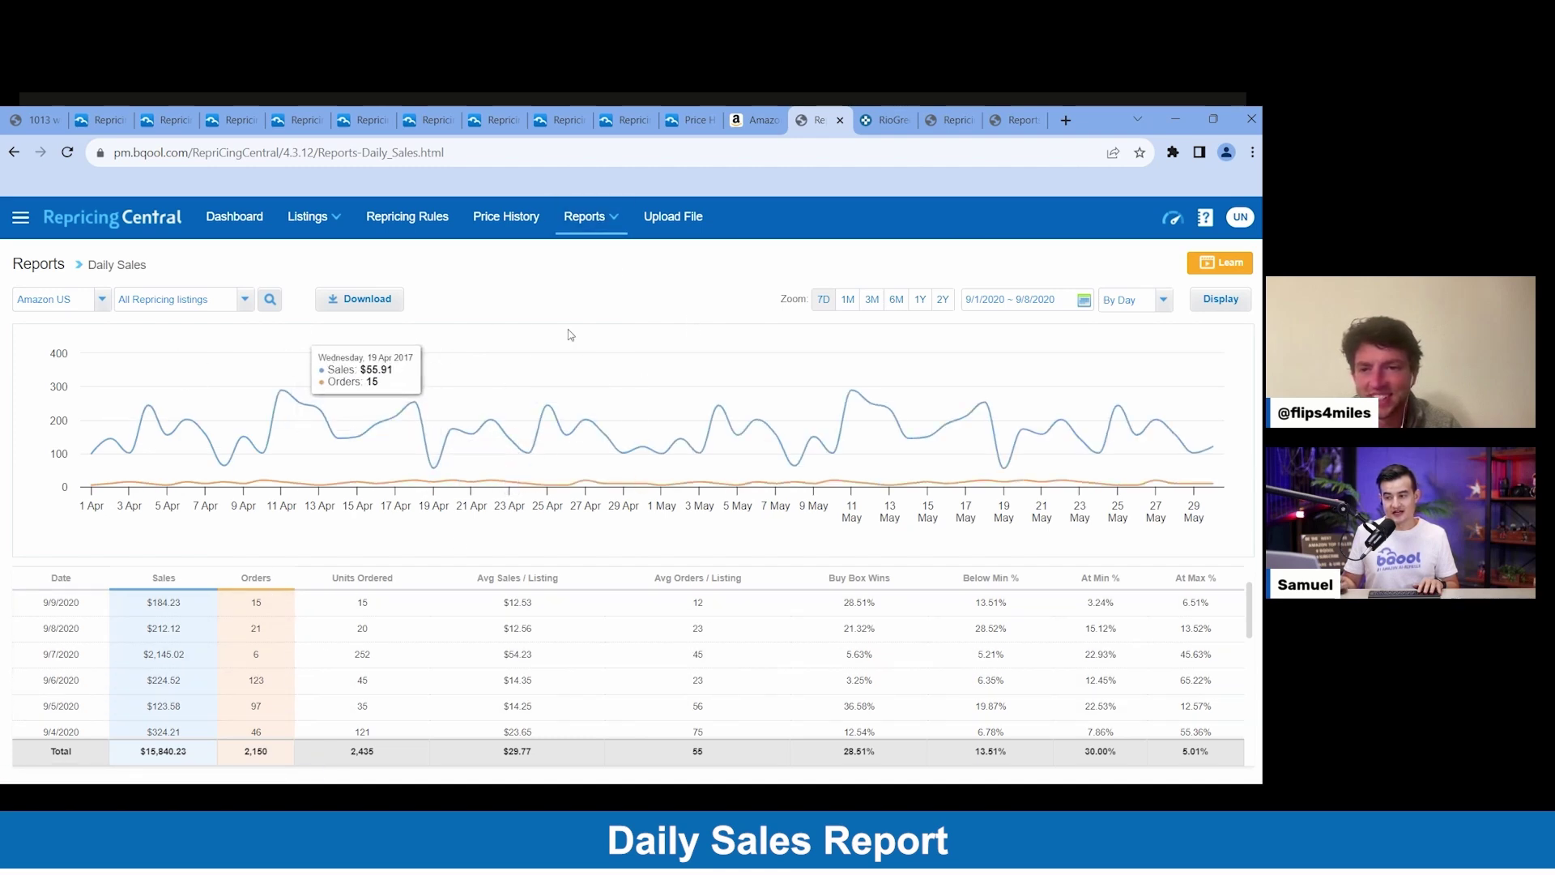
left_click(897, 300)
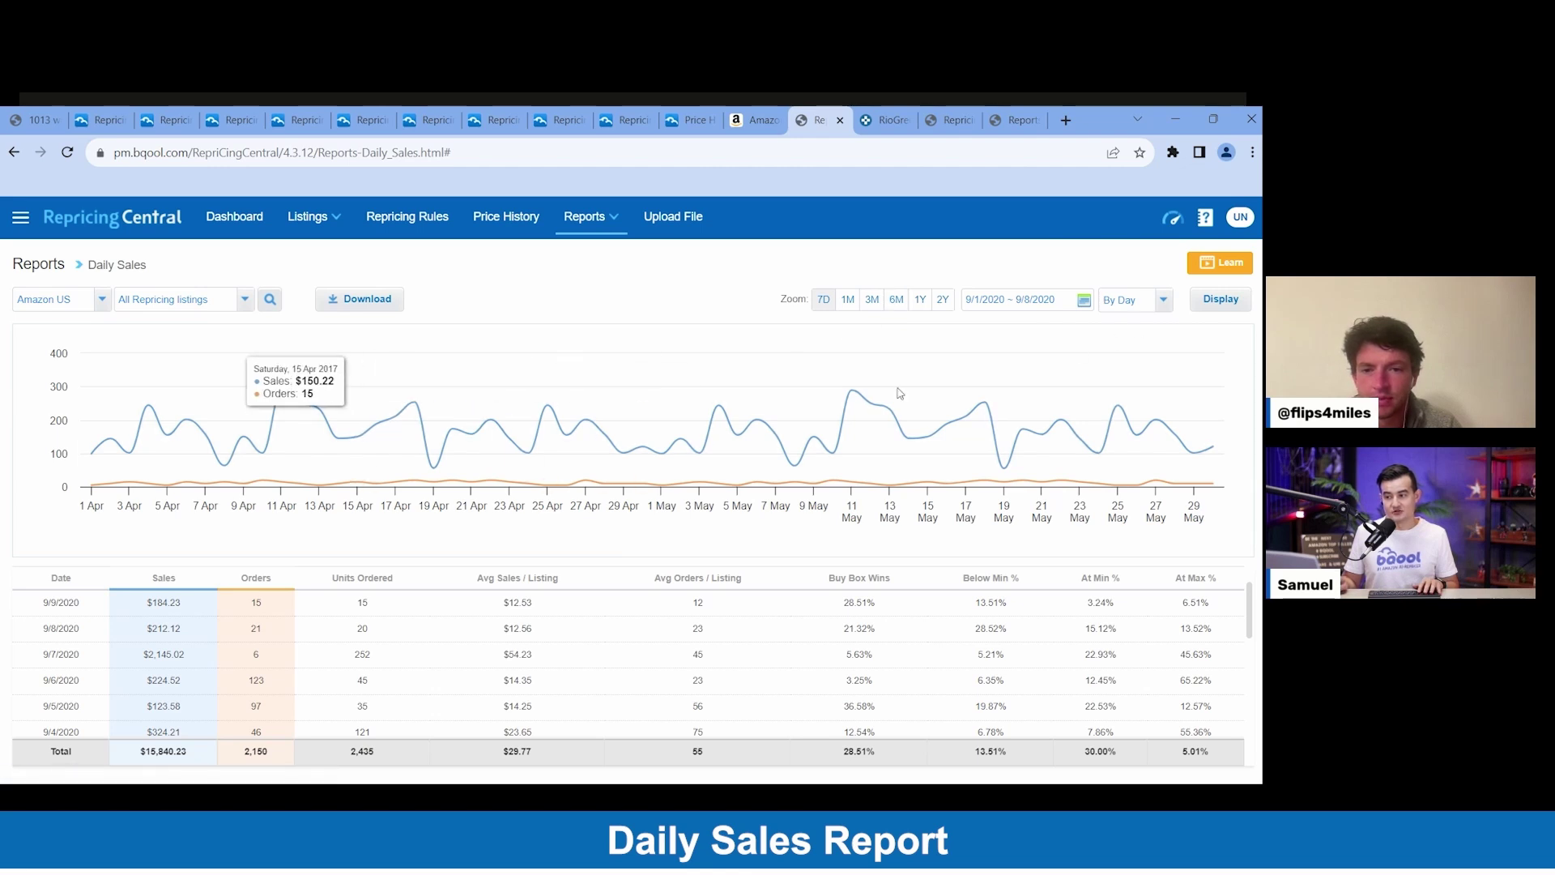
left_click(1221, 299)
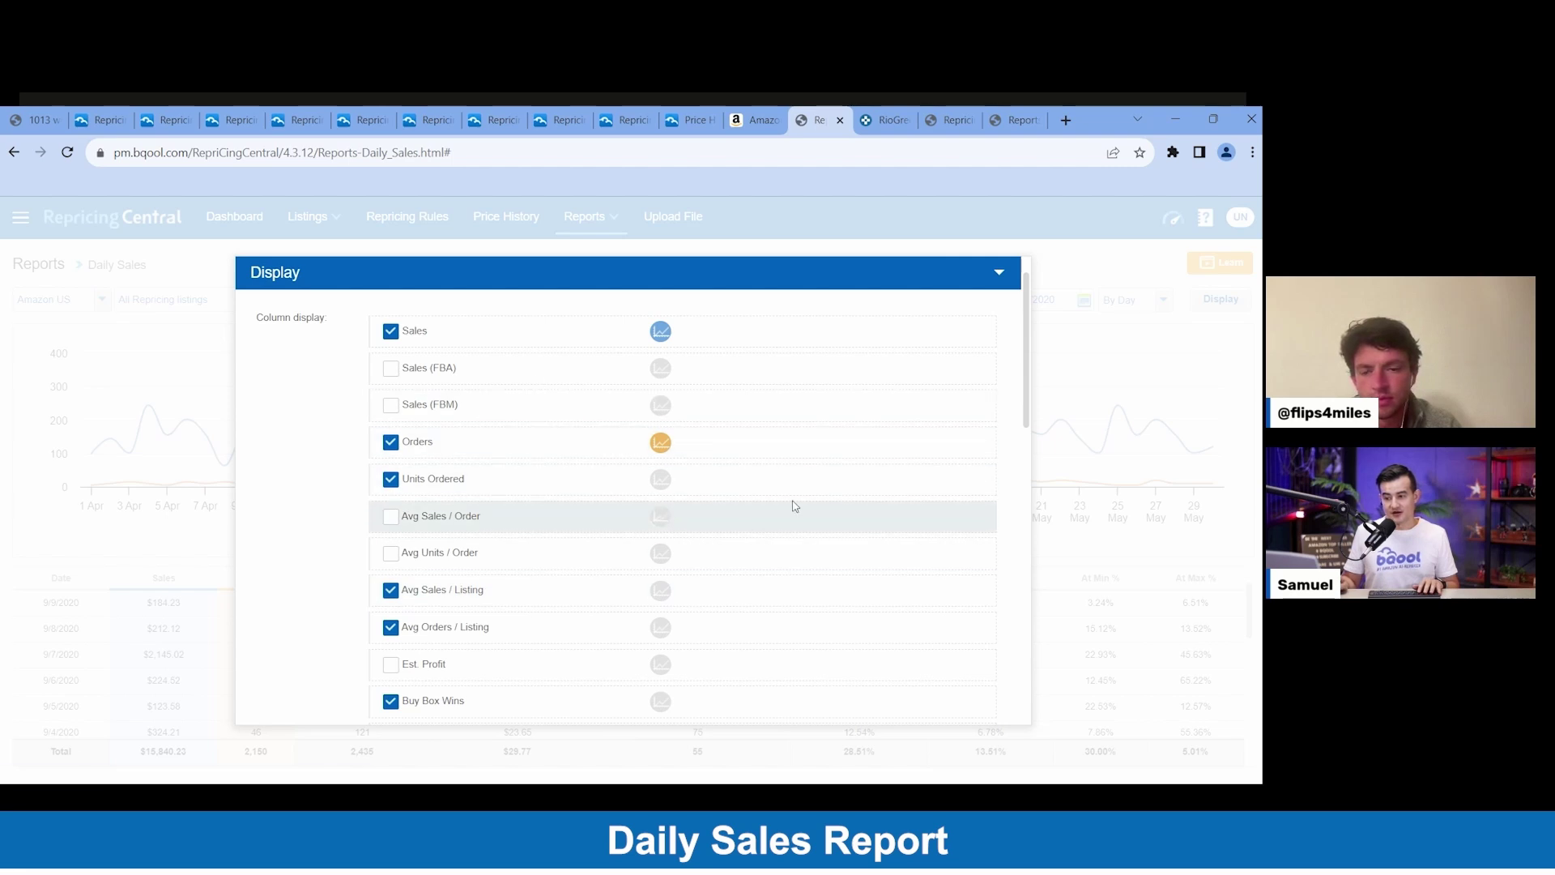
left_click(1086, 347)
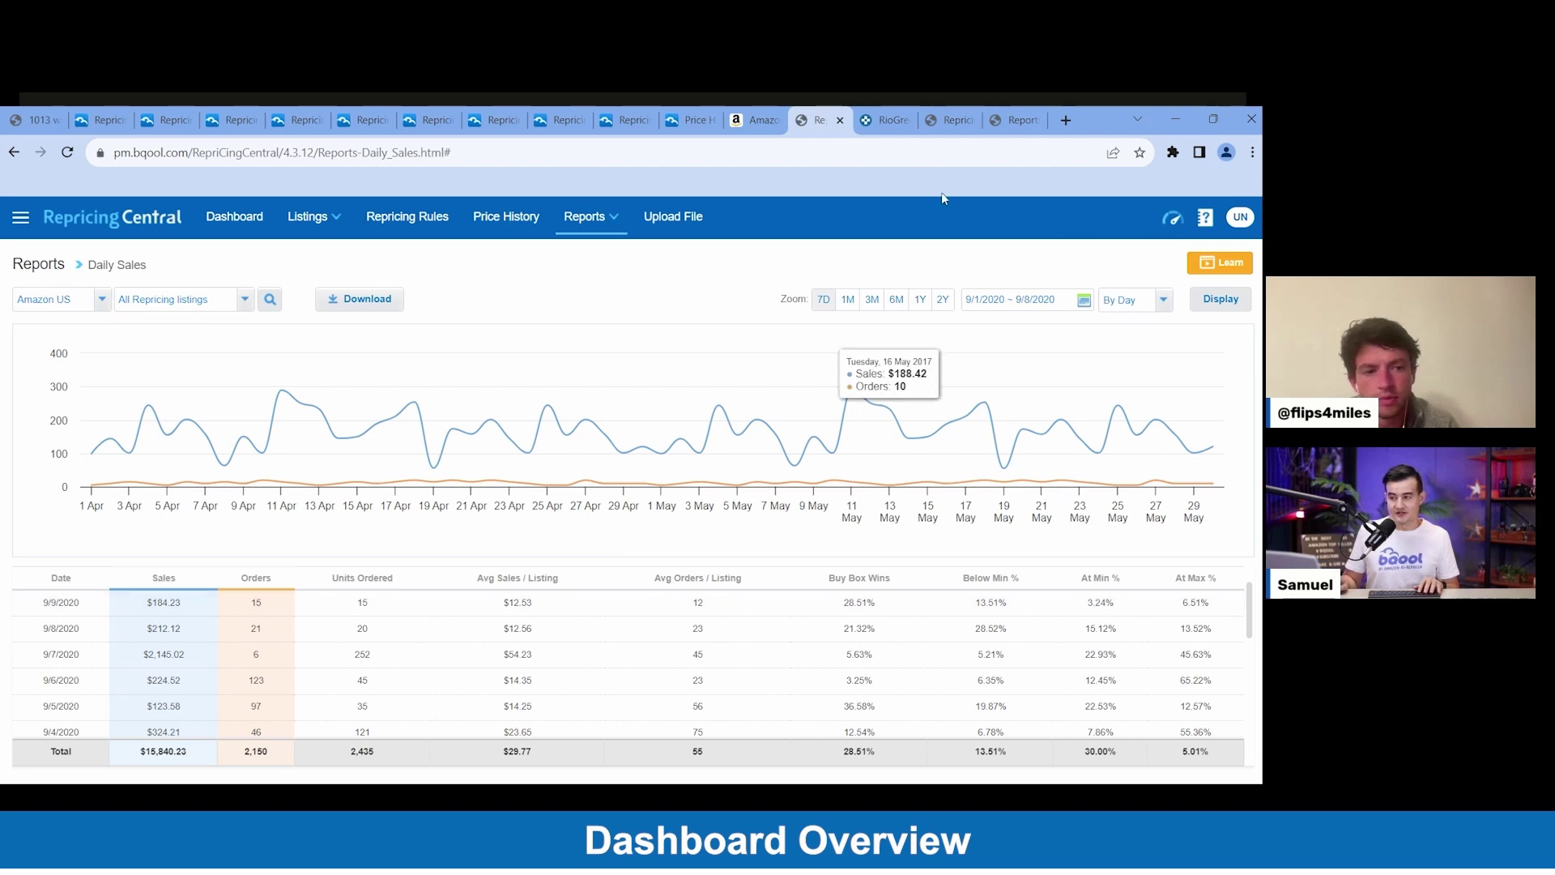
Switch to the repricing dashboard and review the AI Performance figures, Repricer Analytics and its repricing listings filter
left_click(949, 121)
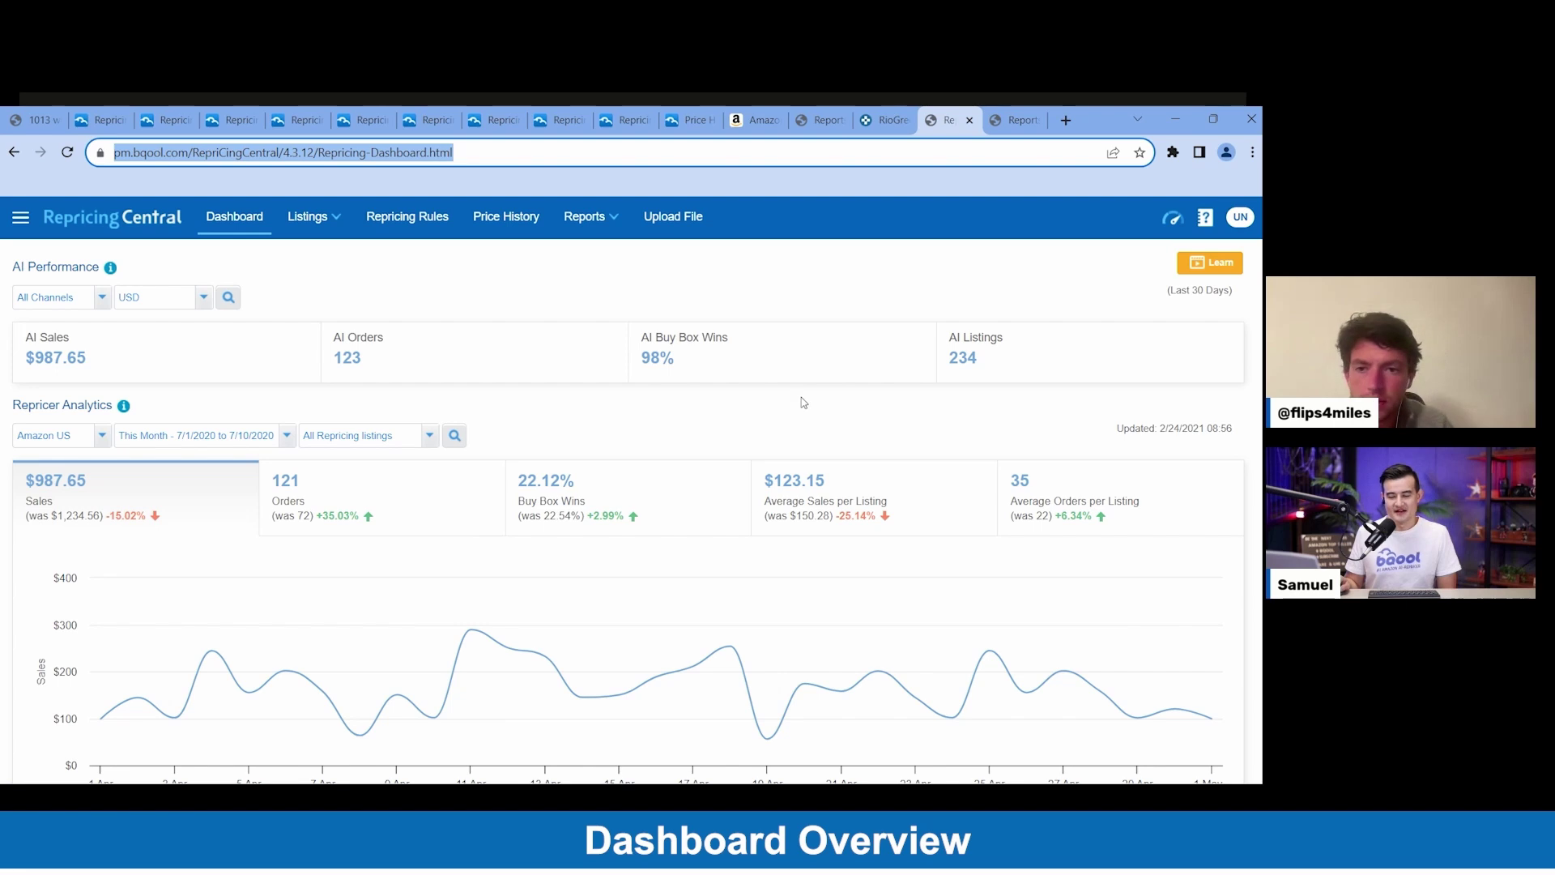
scroll(805, 402, "down", 1)
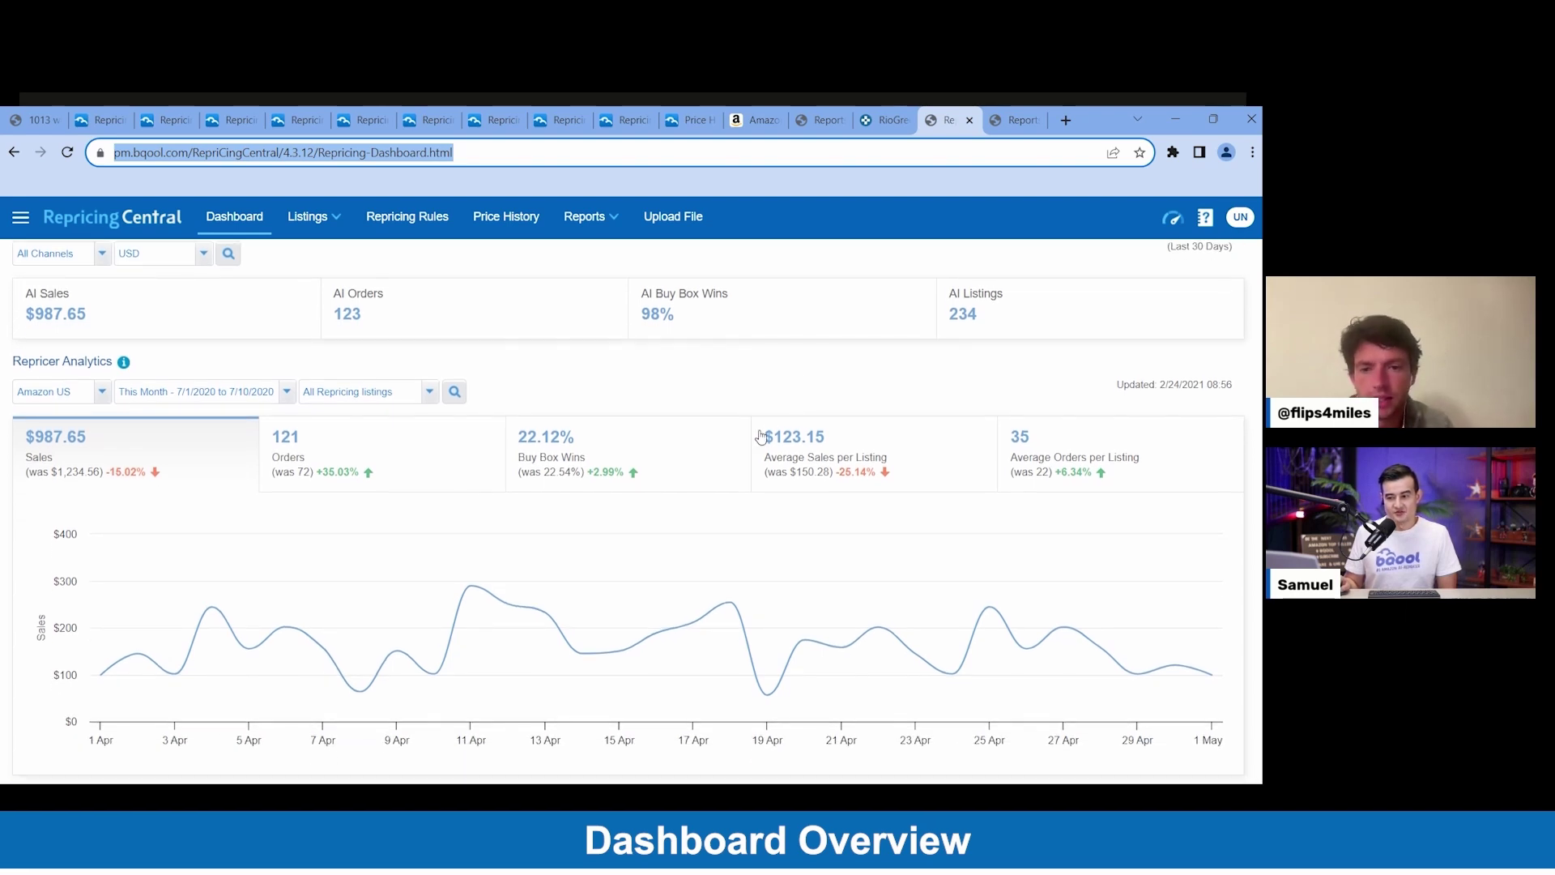
left_click(397, 392)
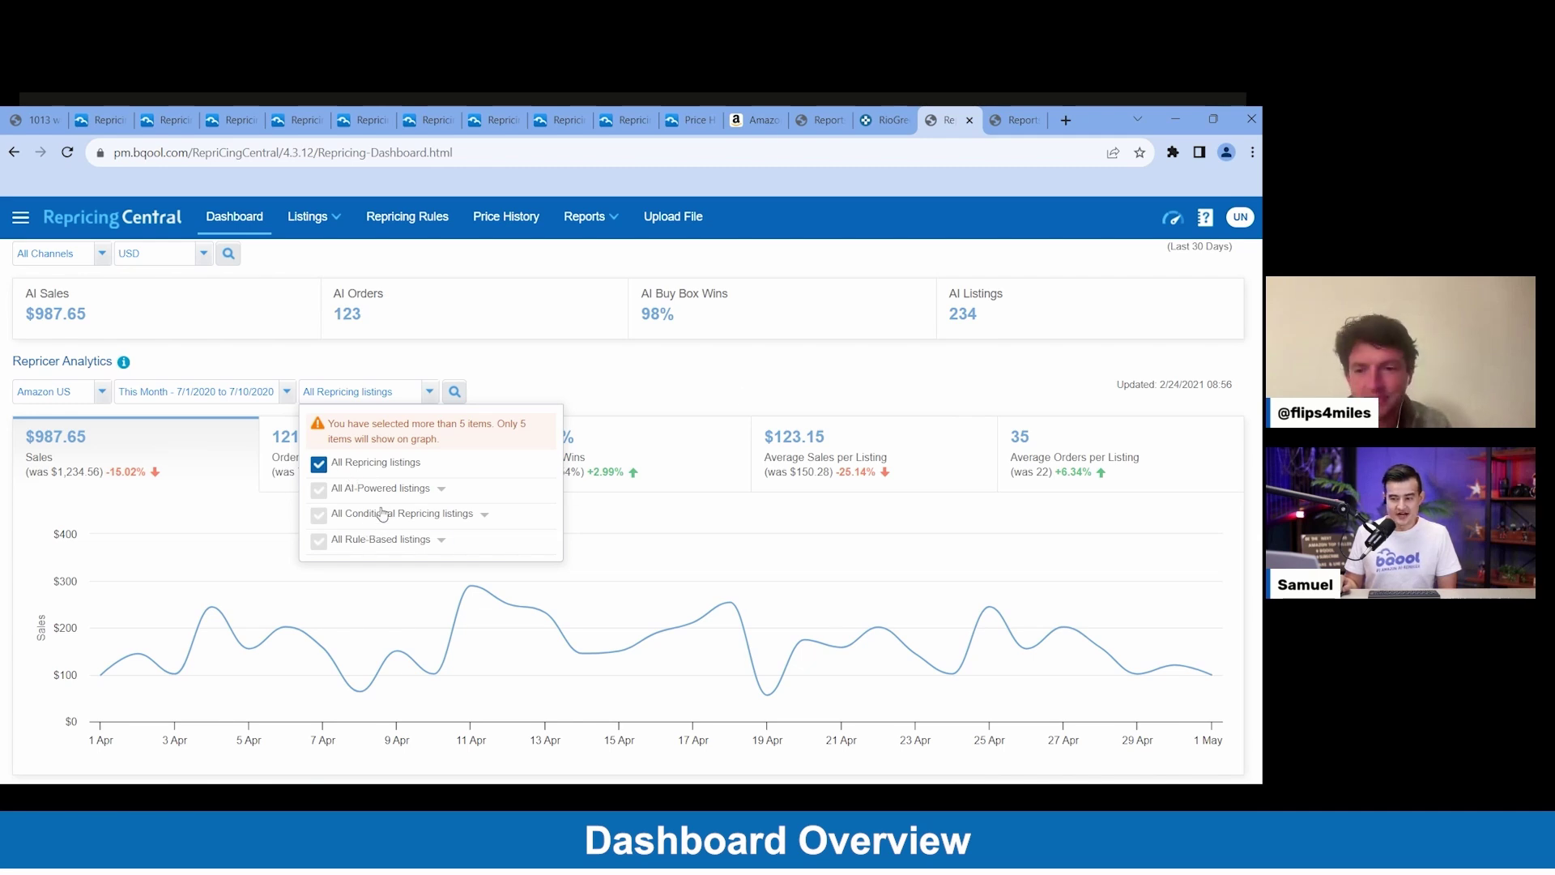
left_click(694, 403)
Examine the dashboard's Best Selling and Best Buy Box Wins product lists and the Listings Overview table
scroll(688, 403, "down", 10)
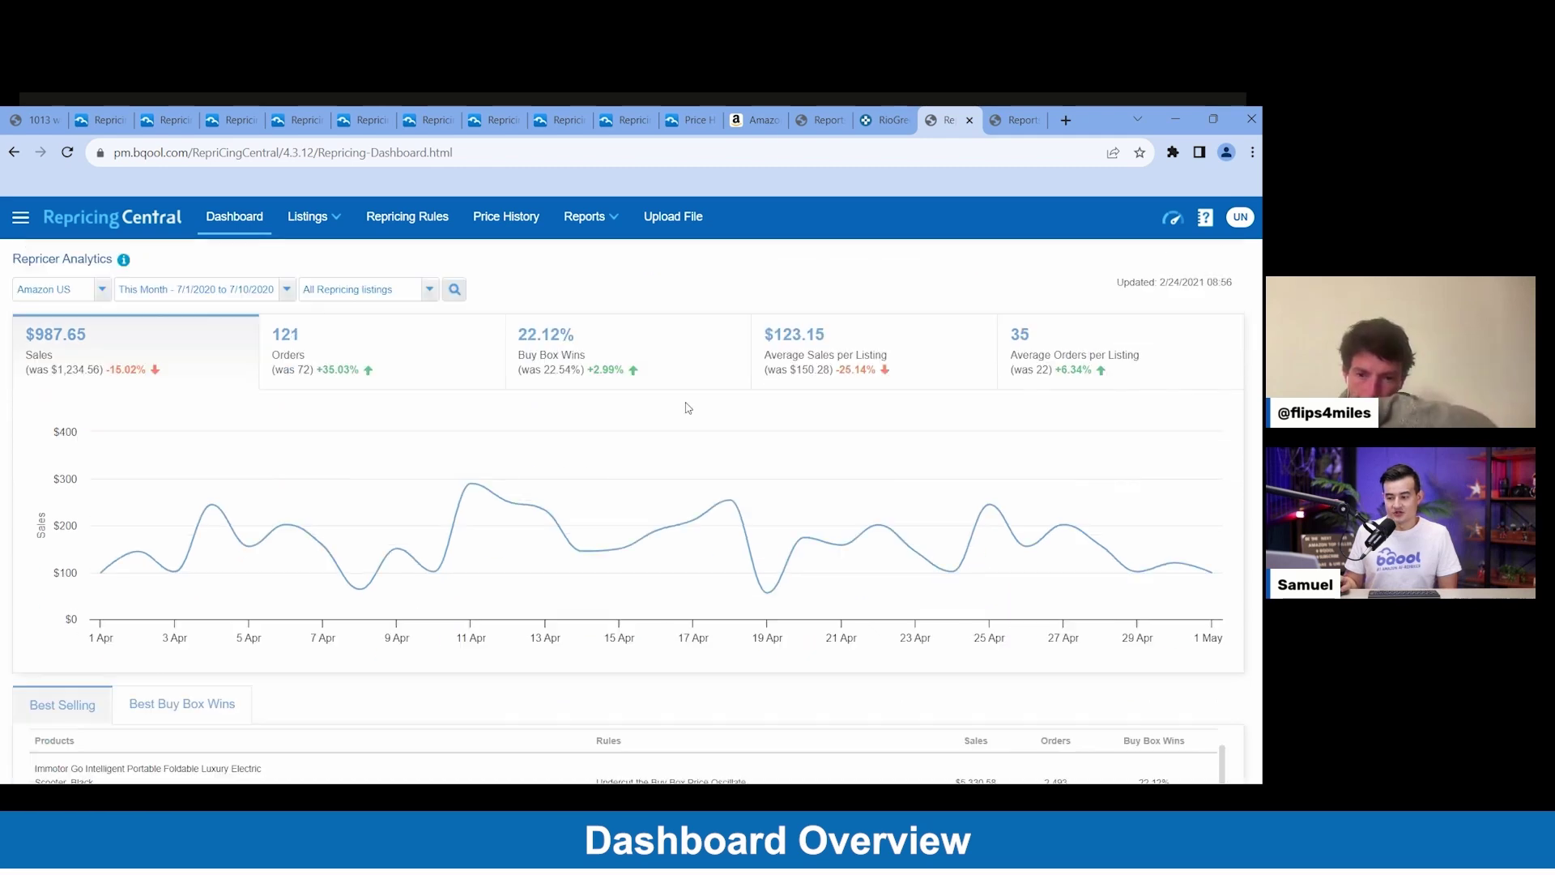
scroll(687, 404, "up", 3)
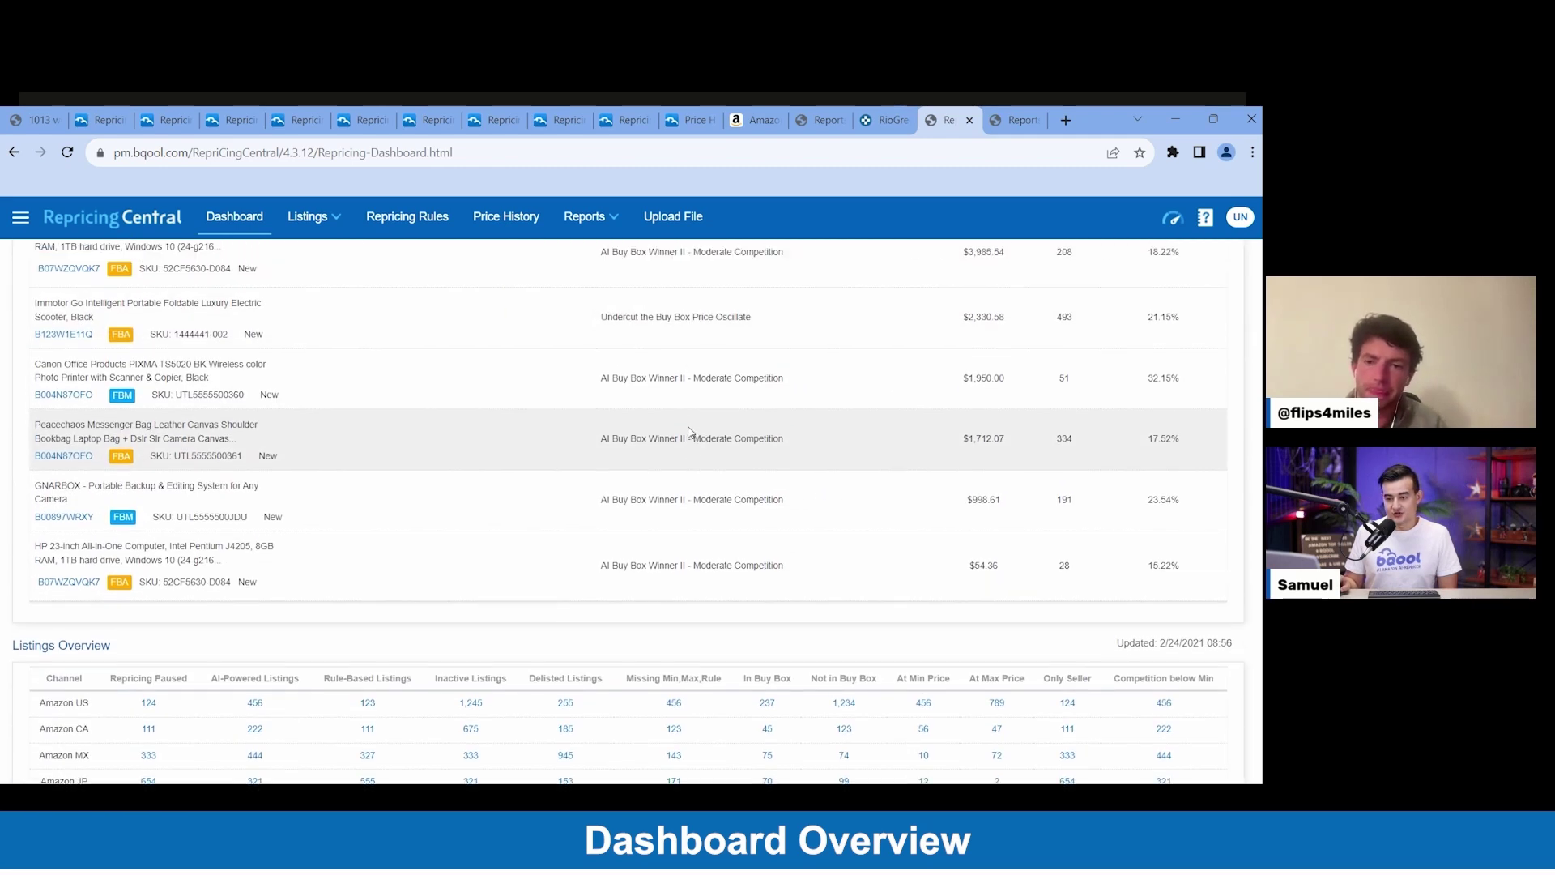
scroll(690, 424, "up", 2)
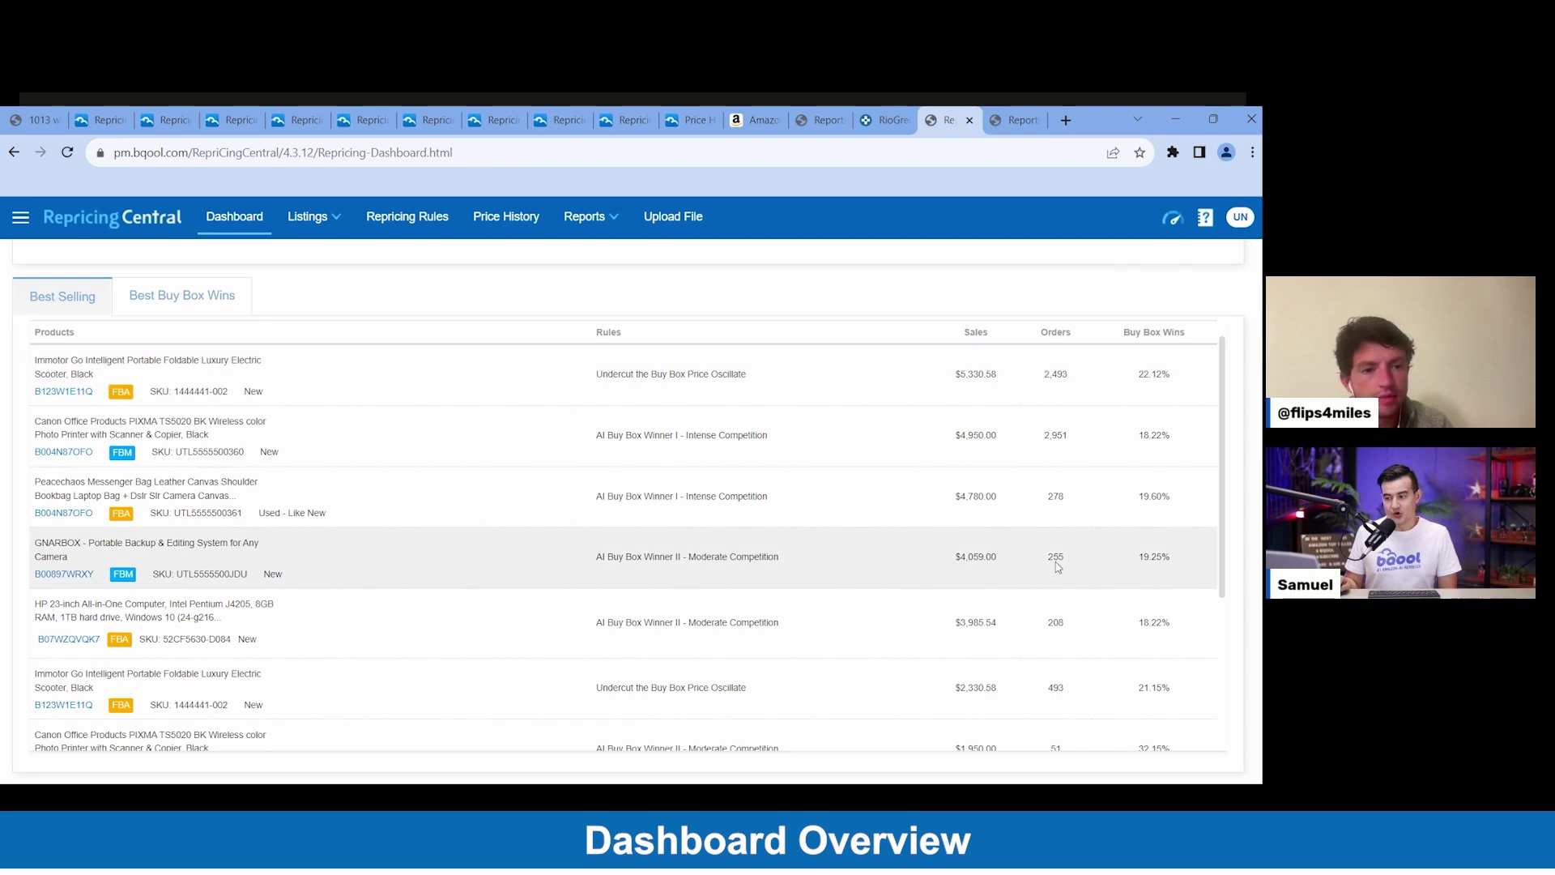
left_click(162, 311)
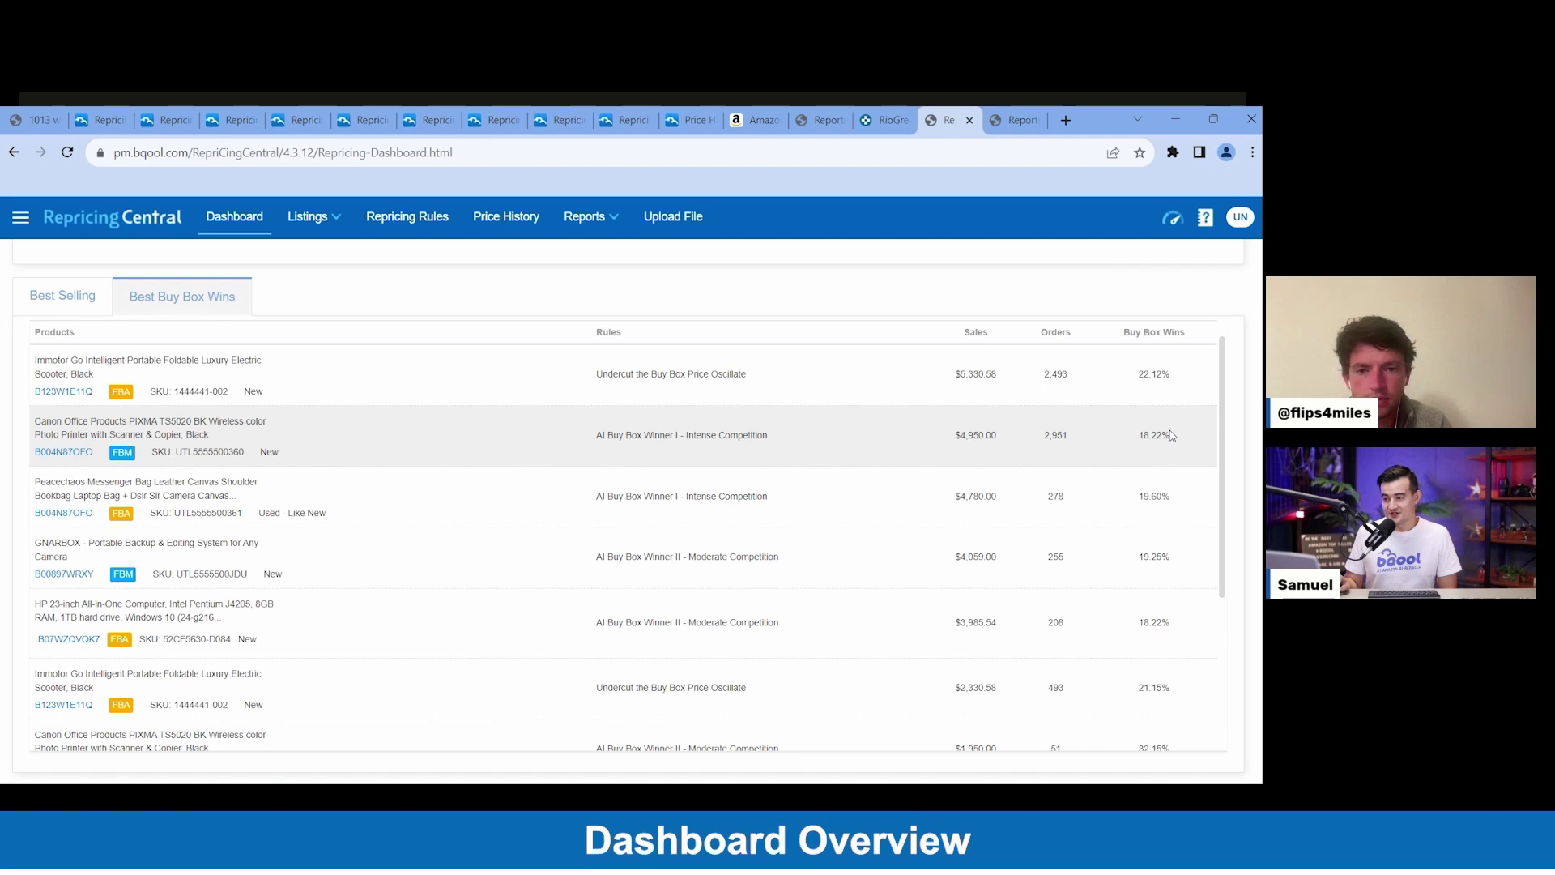
scroll(583, 618, "down", 3)
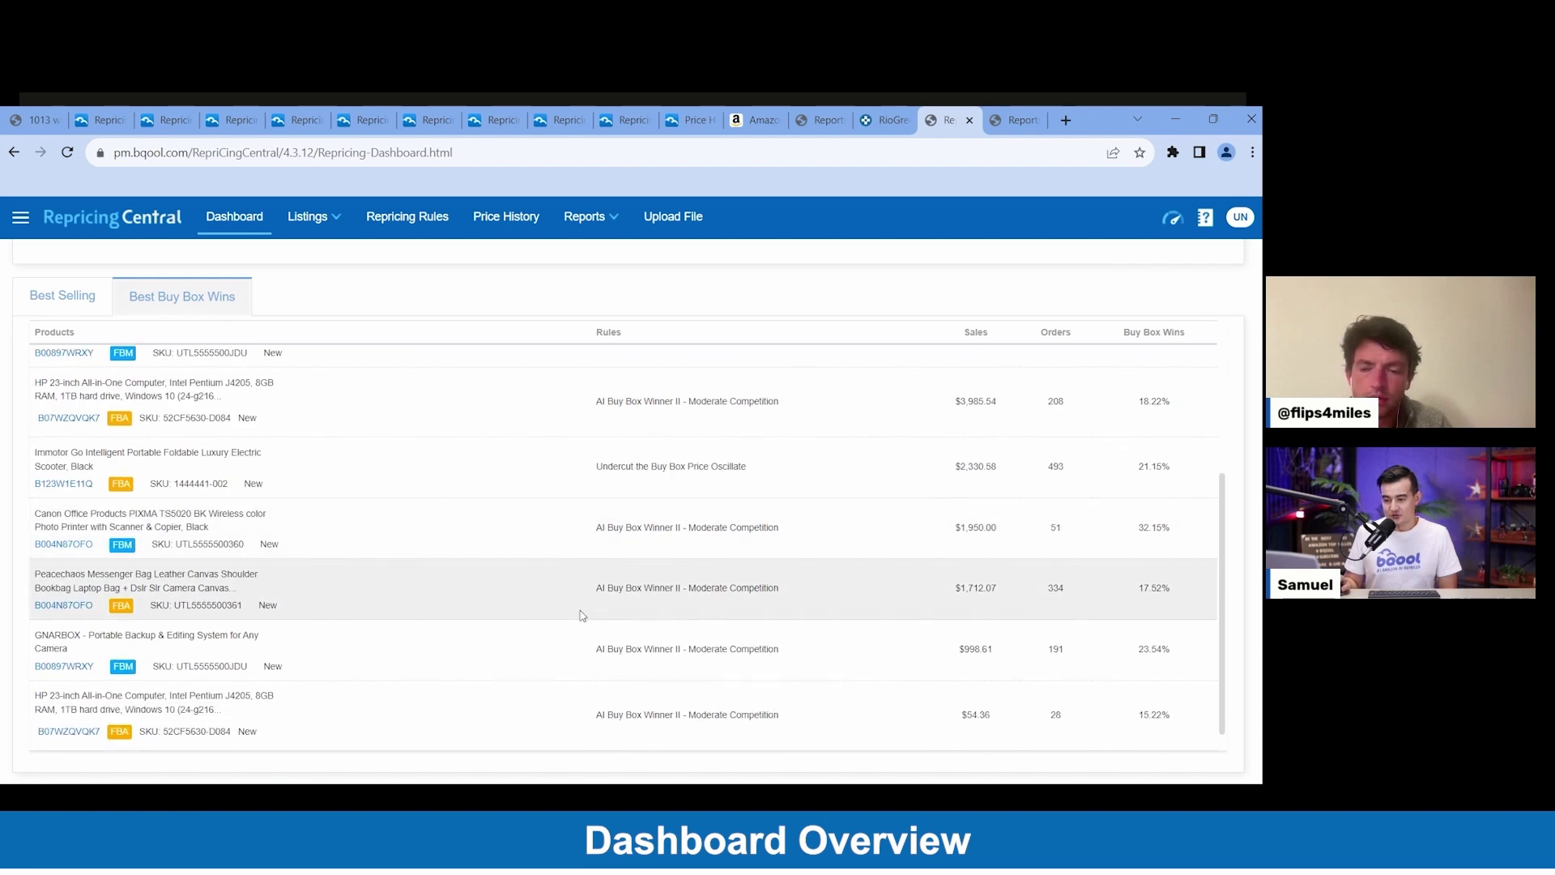
scroll(502, 750, "down", 3)
scroll(503, 749, "down", 1)
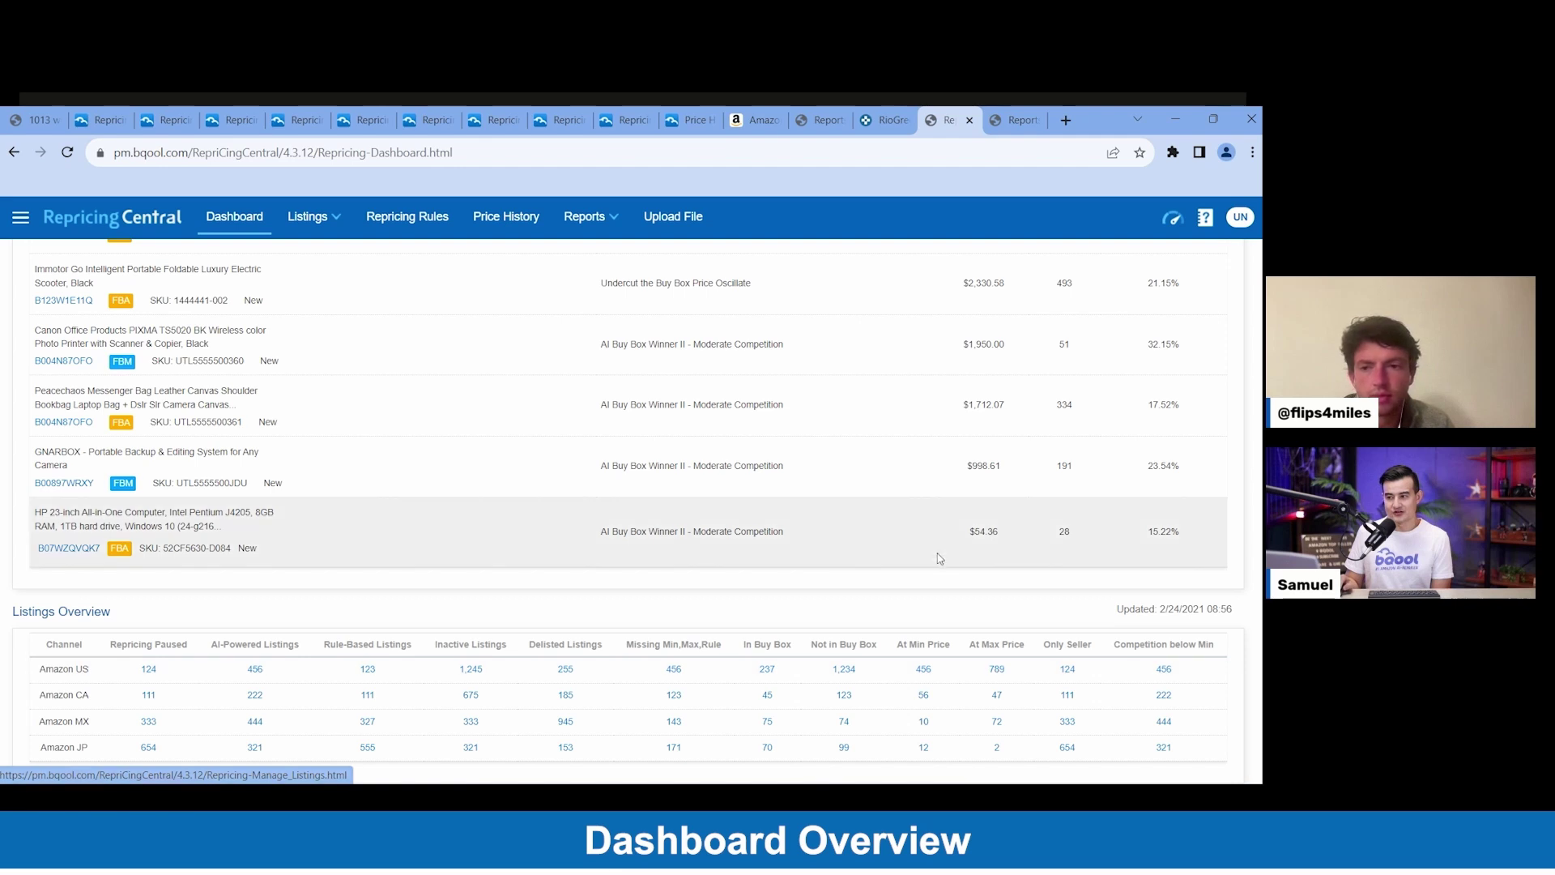
Open the Listing Performance report and show the choices of its repricing listings filter
left_click(1003, 126)
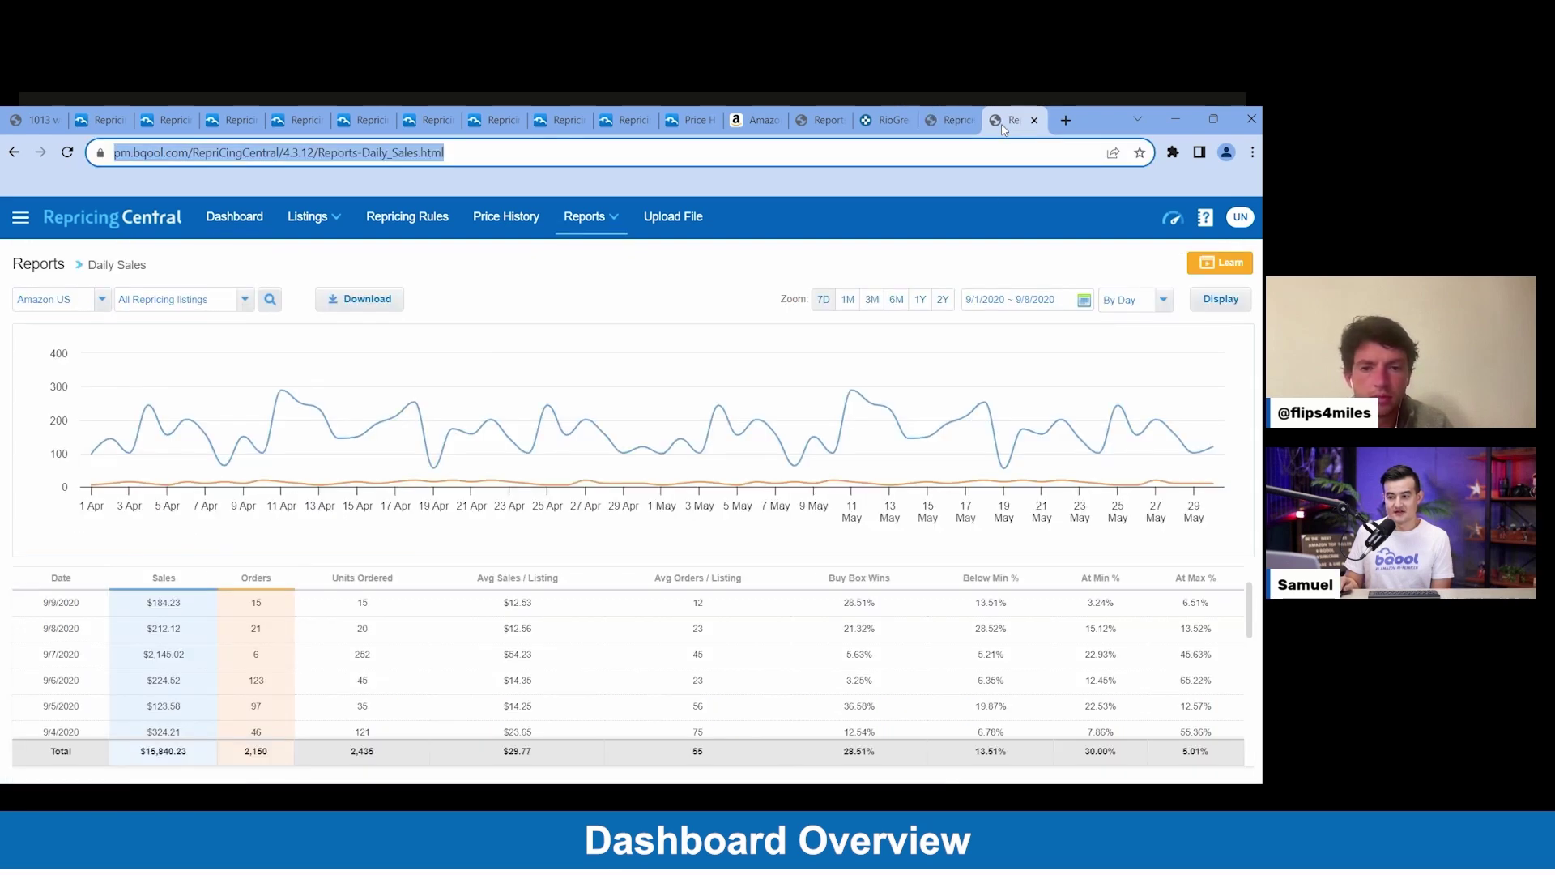
left_click(588, 217)
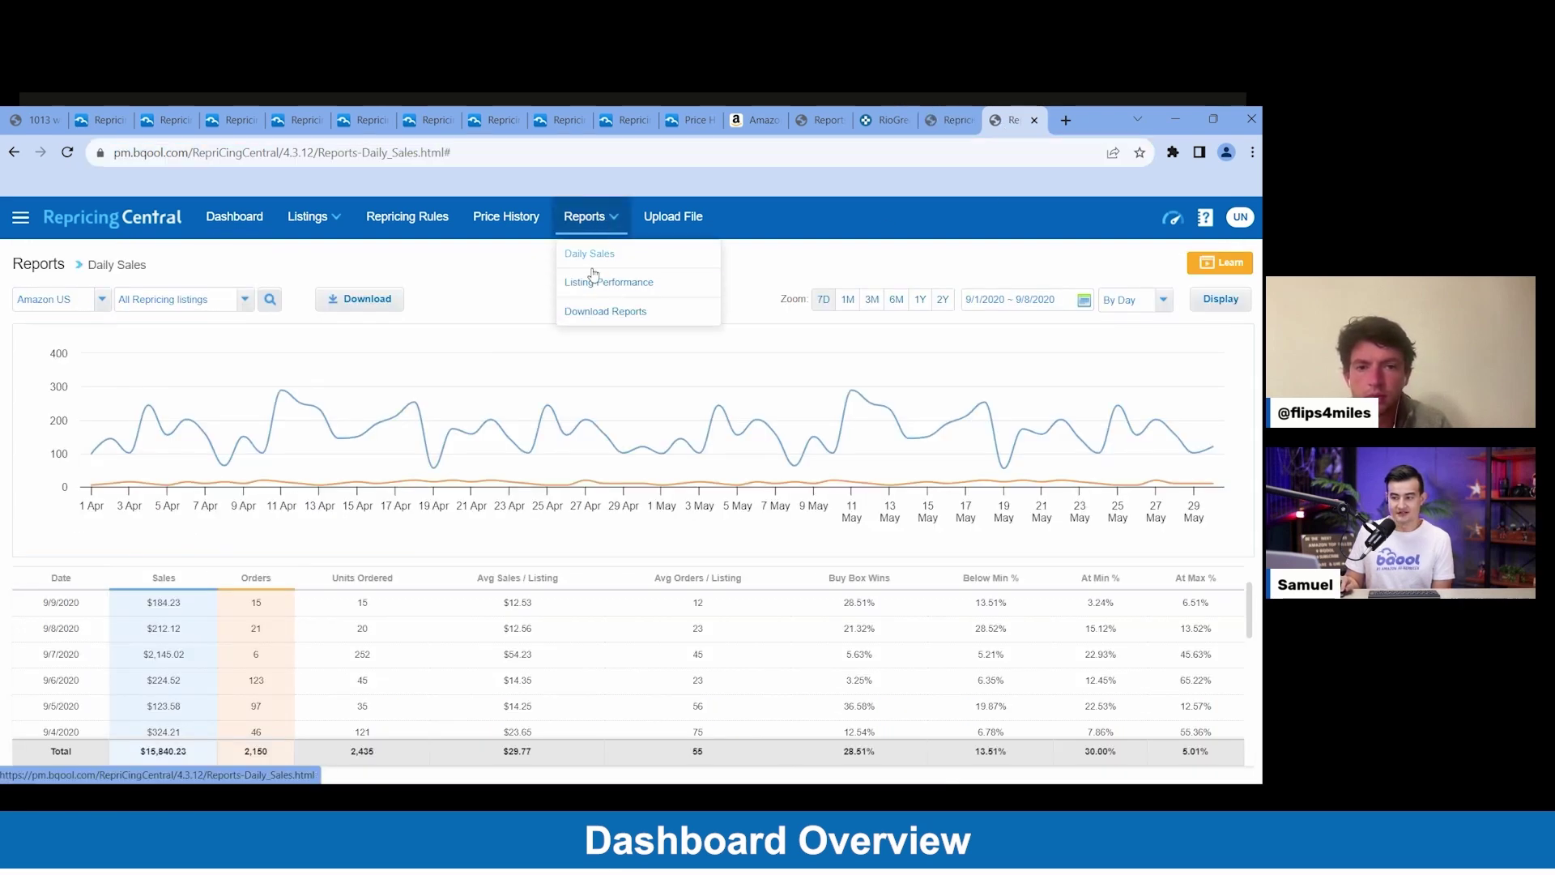
left_click(588, 284)
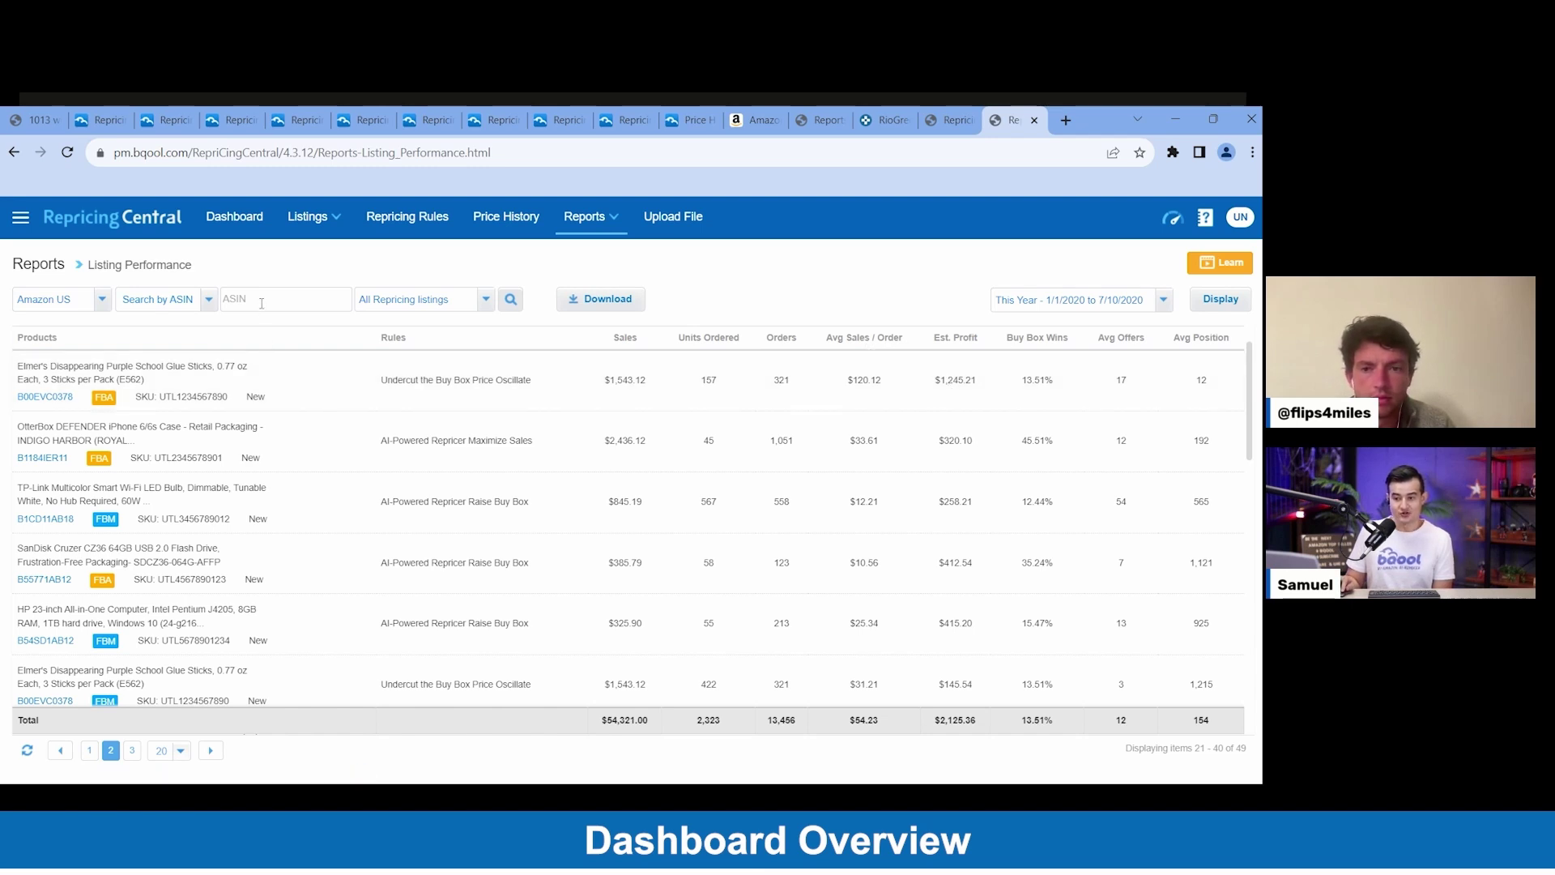
left_click(388, 306)
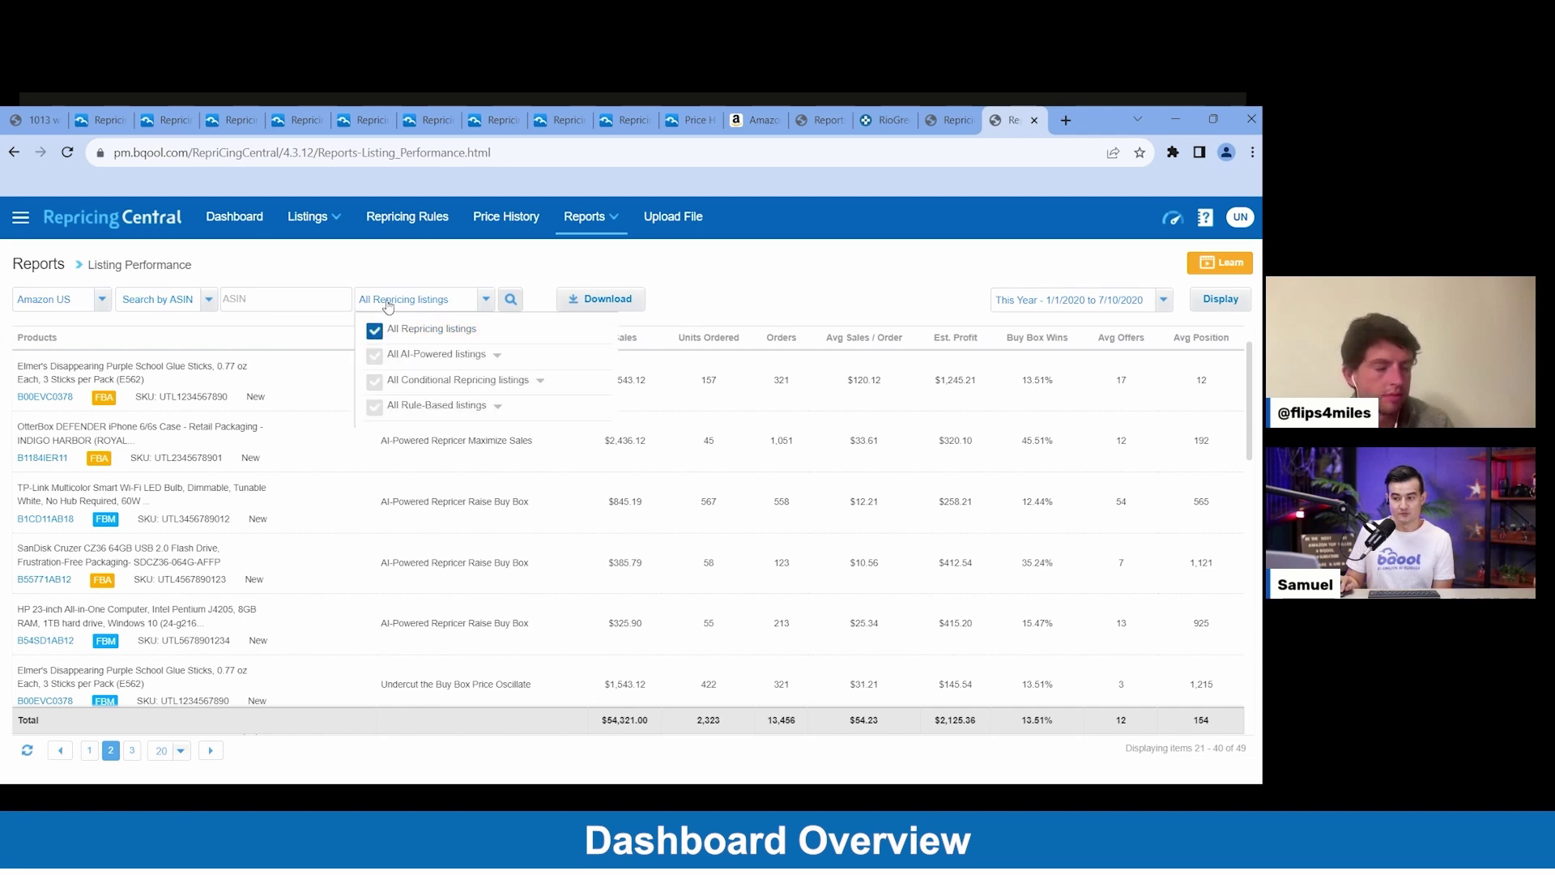